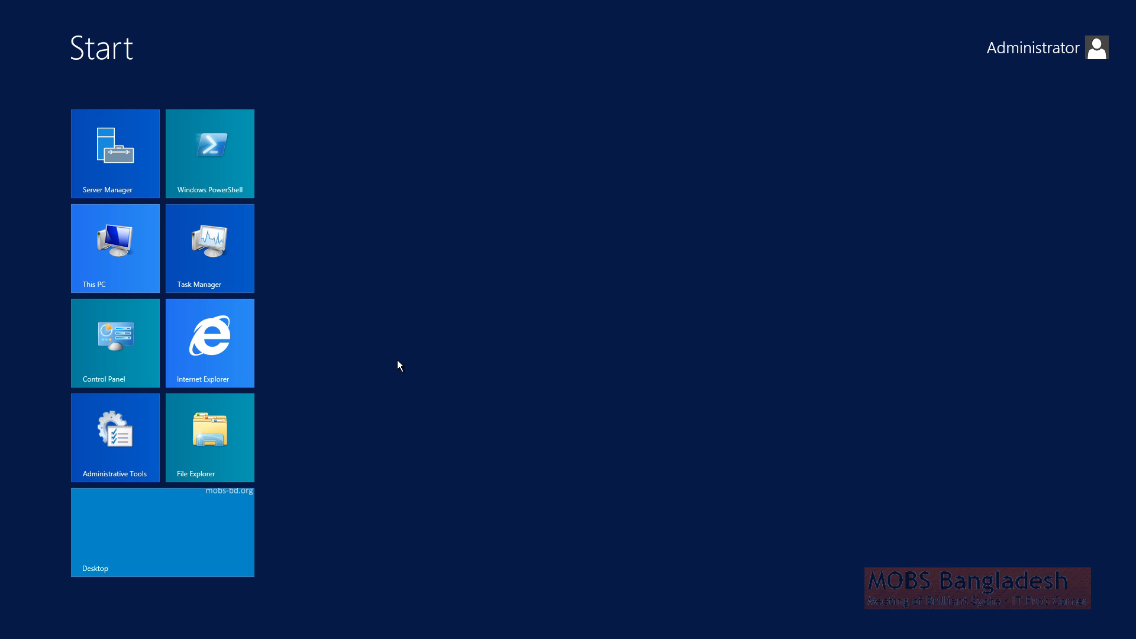
Search the Start screen for 'hyper' and launch Hyper-V Manager
type("hyper")
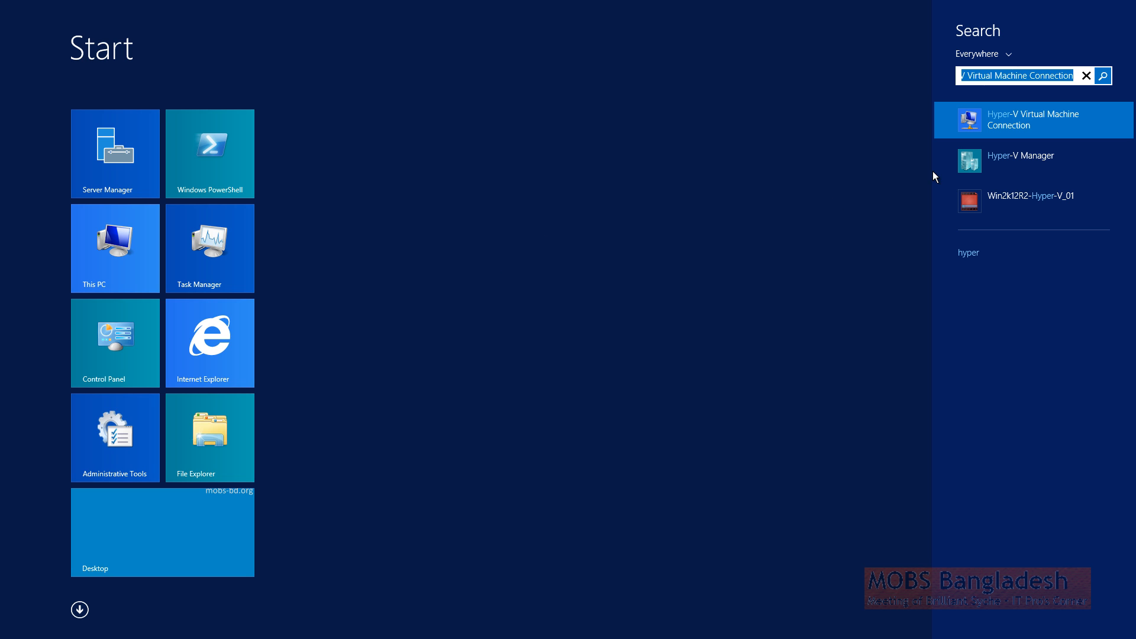
left_click(1048, 165)
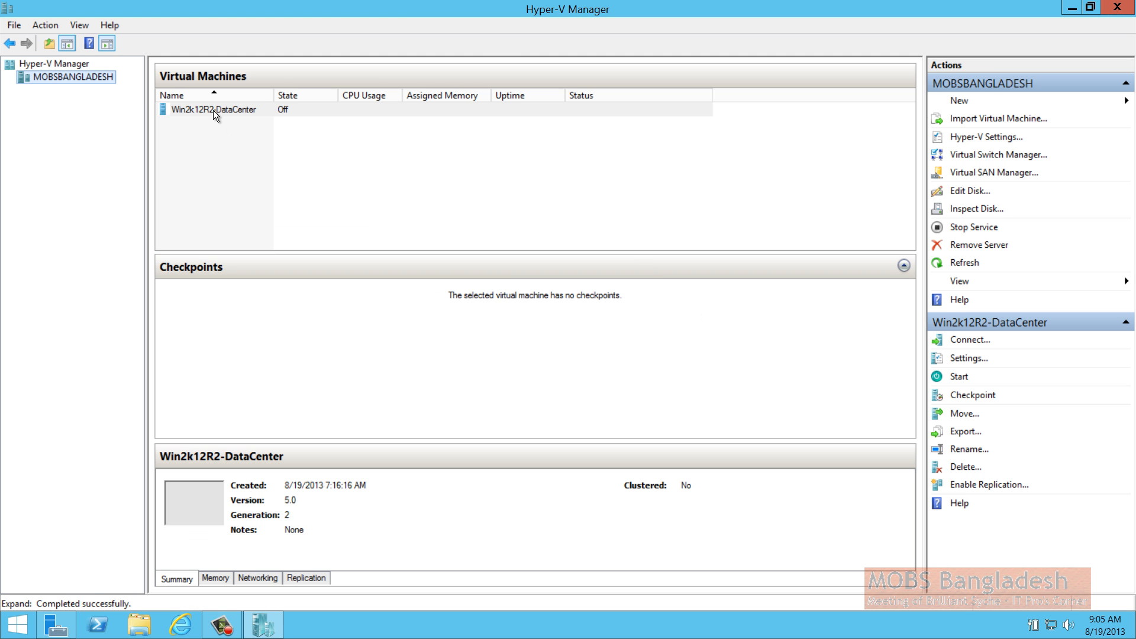
Start the Win2k12R2-DataCenter virtual machine and connect to its console
left_click(212, 107)
right_click(211, 109)
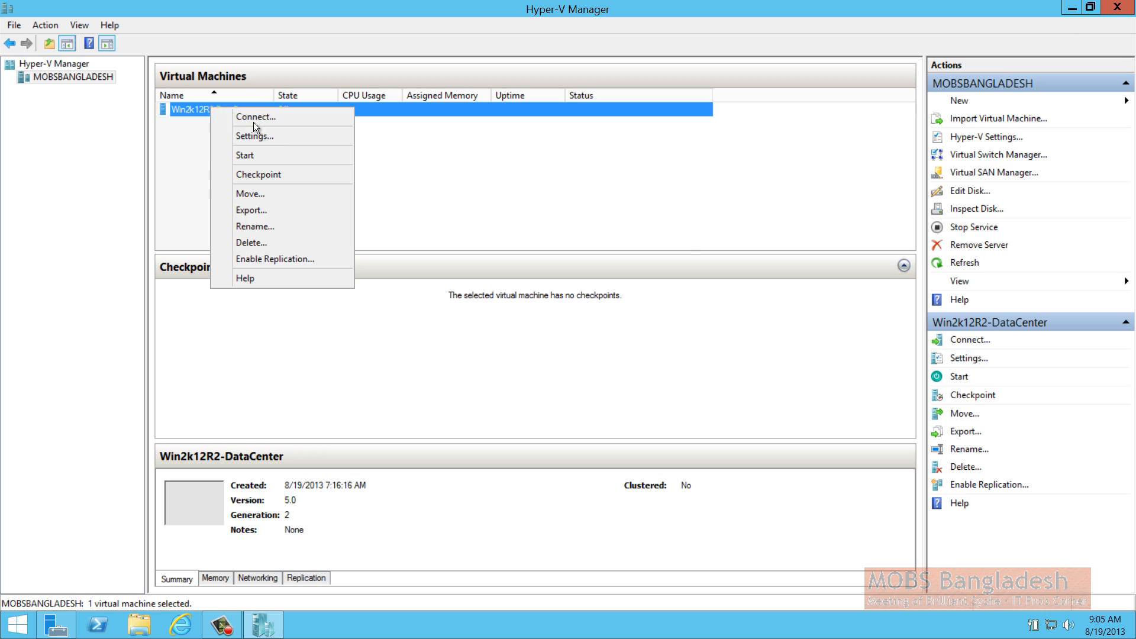
left_click(281, 154)
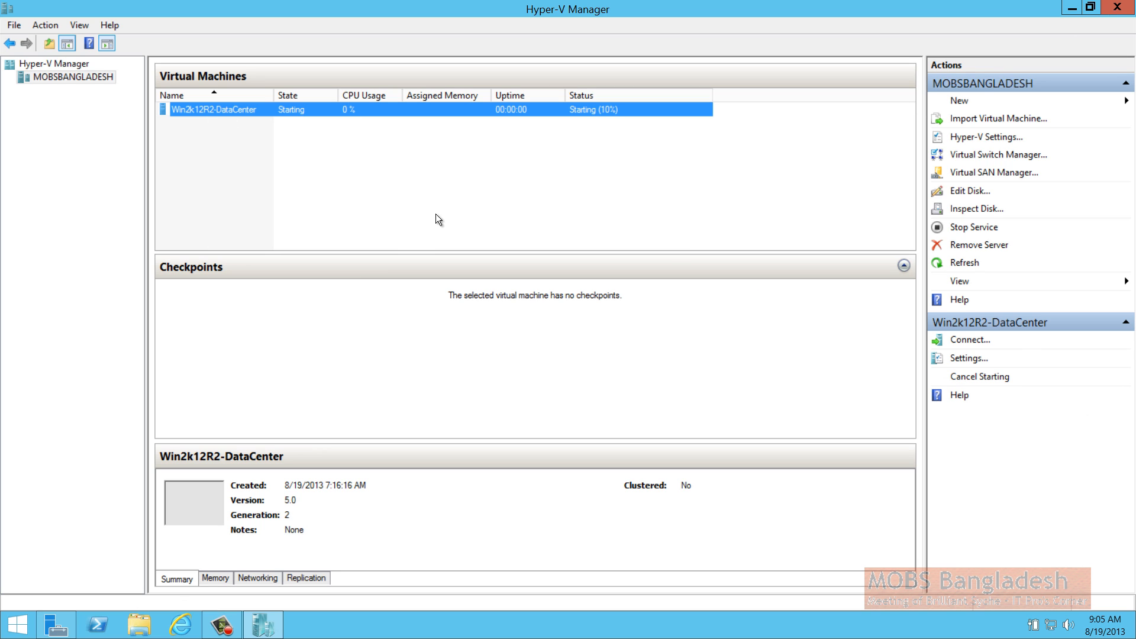
double_click(212, 112)
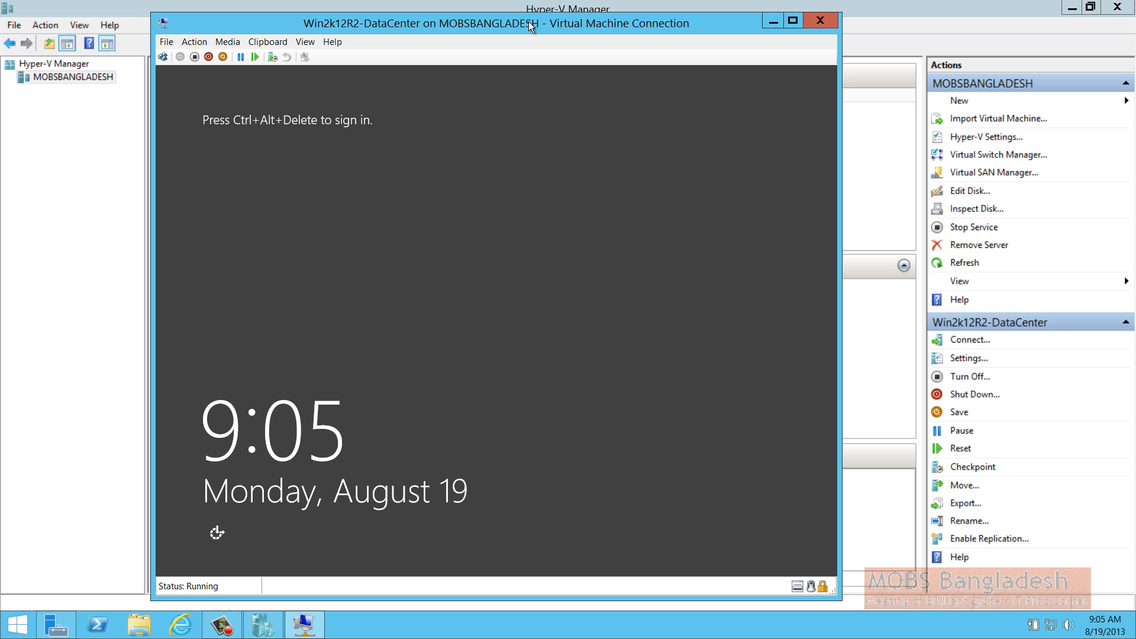
Sign in to the guest as Administrator with the account password, then minimize Hyper-V Manager and reposition the VM window
left_click(163, 57)
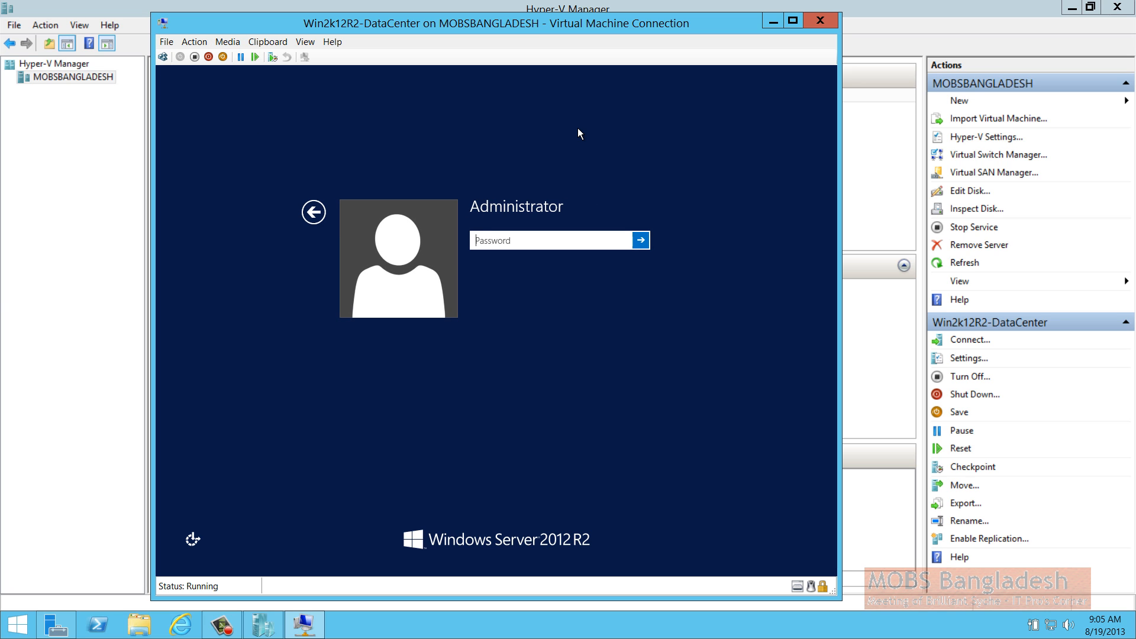
type("••••••••")
key("Return")
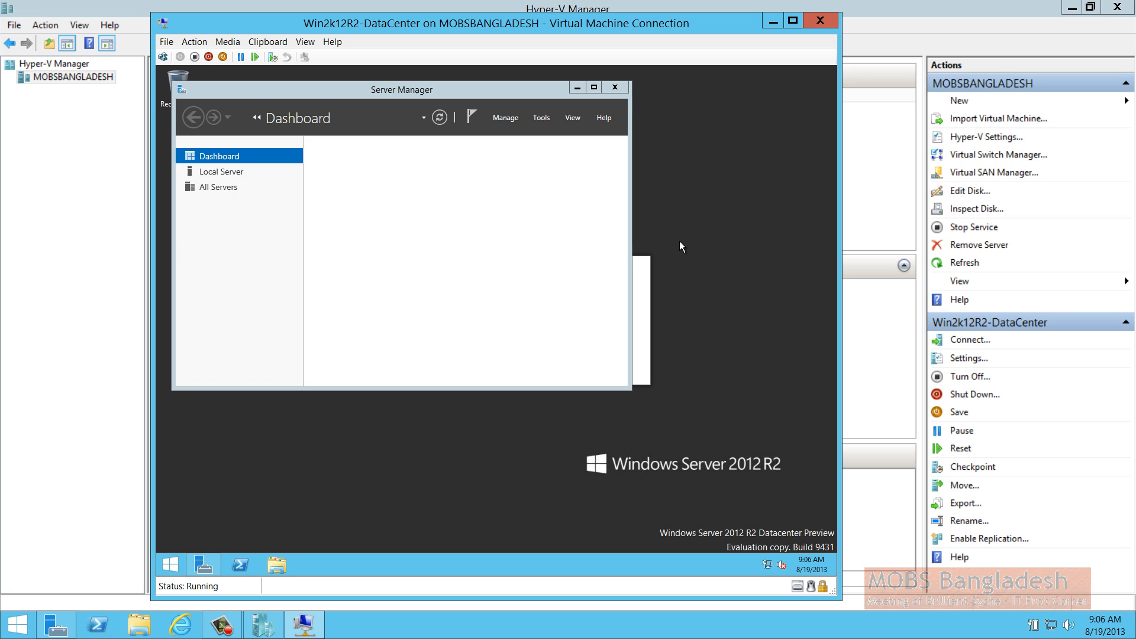
left_click(1072, 7)
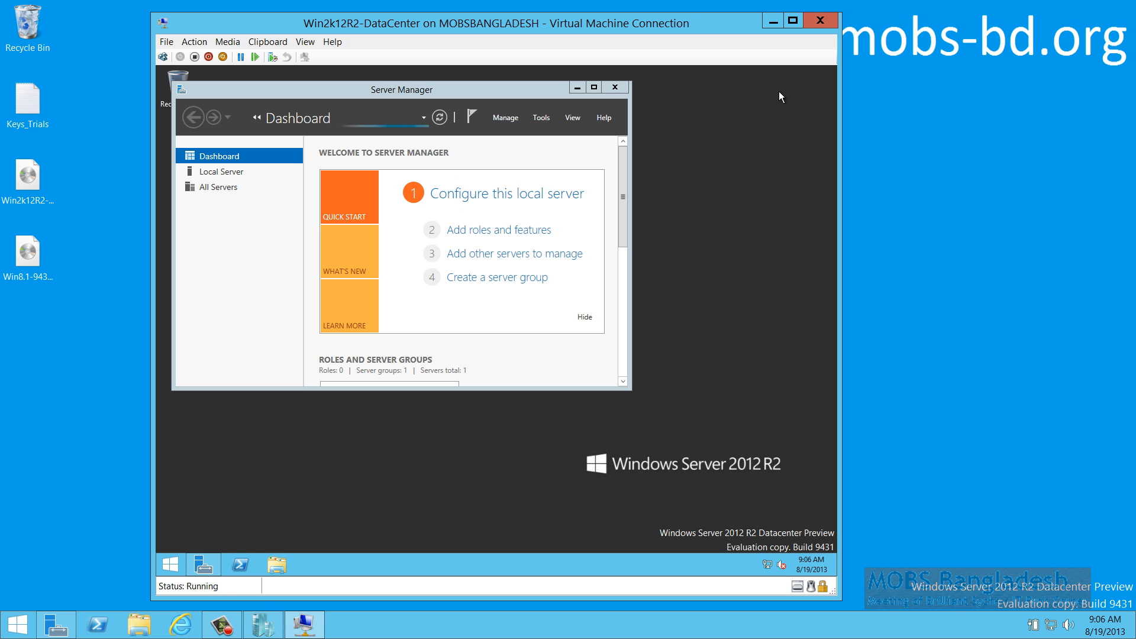
mouse_move(672, 24)
left_mouse_down()
mouse_move(638, 18)
mouse_move(687, 27)
left_mouse_up()
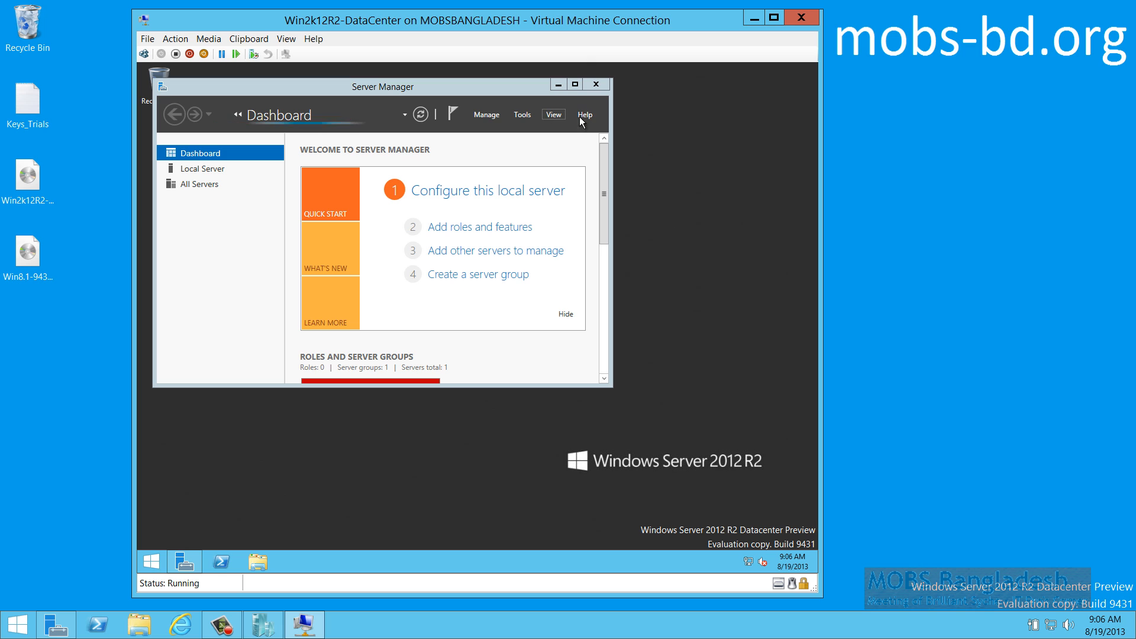
Start the stopped MSDTC and User Access Logging services from the Local Server services view
left_click(574, 84)
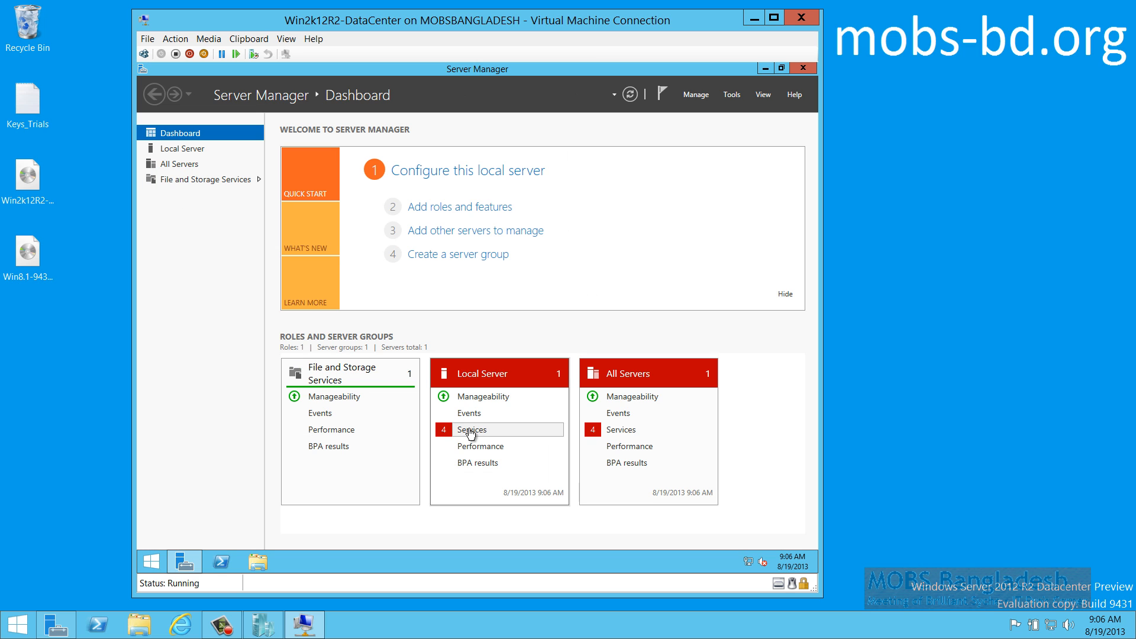
left_click(470, 430)
left_click(388, 291)
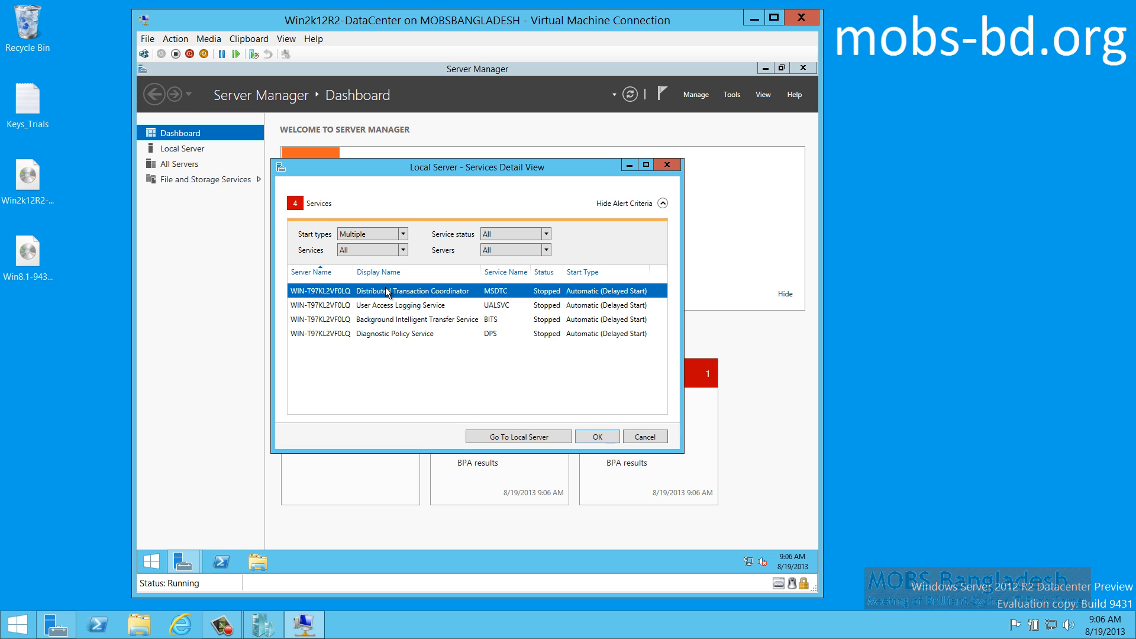
right_click(388, 291)
left_click(459, 301)
left_click(462, 306)
right_click(462, 309)
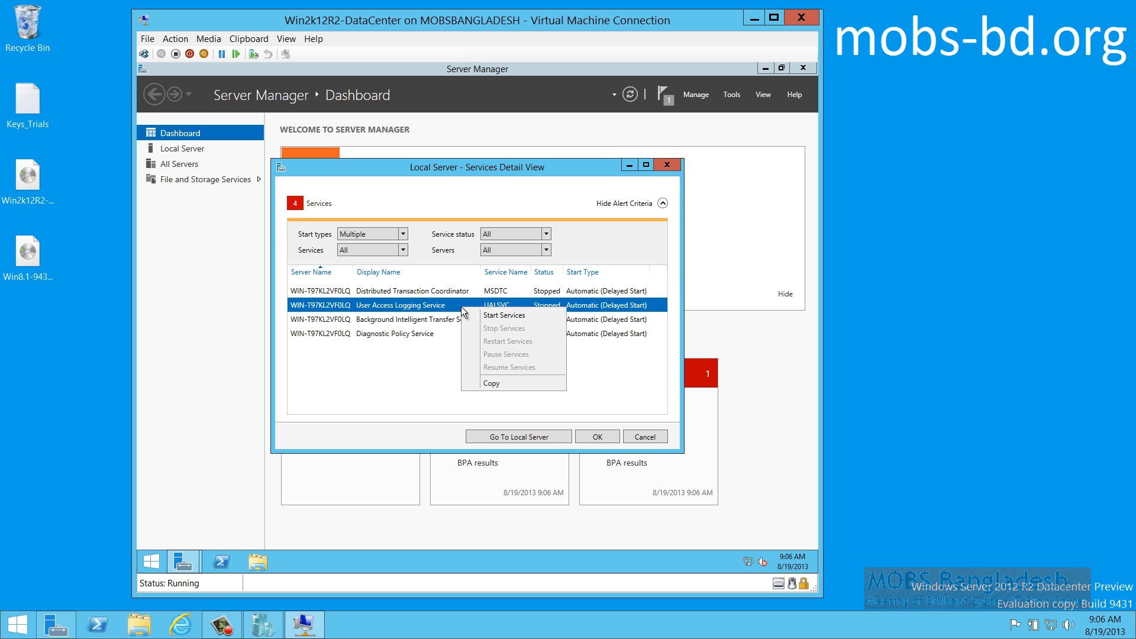
left_click(506, 317)
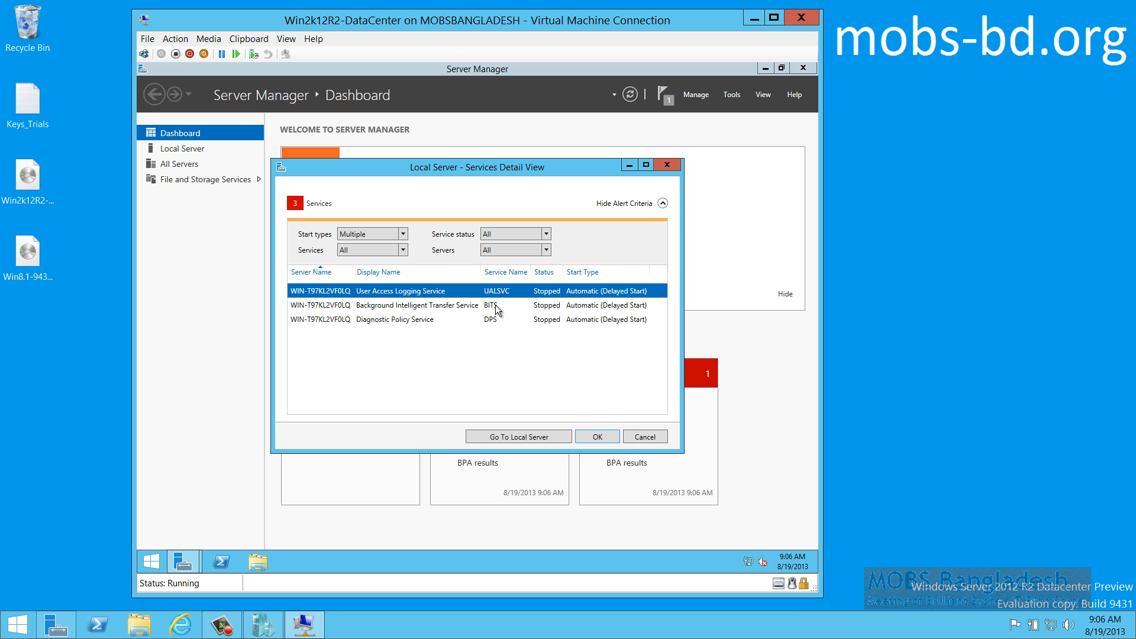
Start the BITS and Diagnostic Policy services, then clear the Start Services notification
left_click(487, 304)
right_click(487, 304)
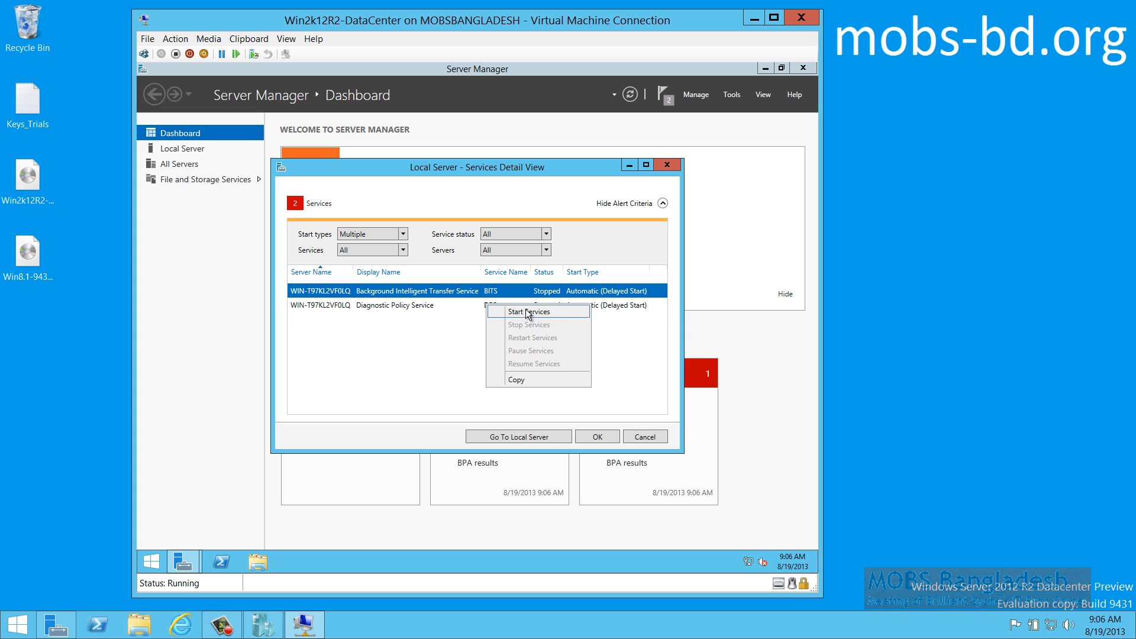
left_click(529, 311)
left_click(503, 304)
right_click(503, 304)
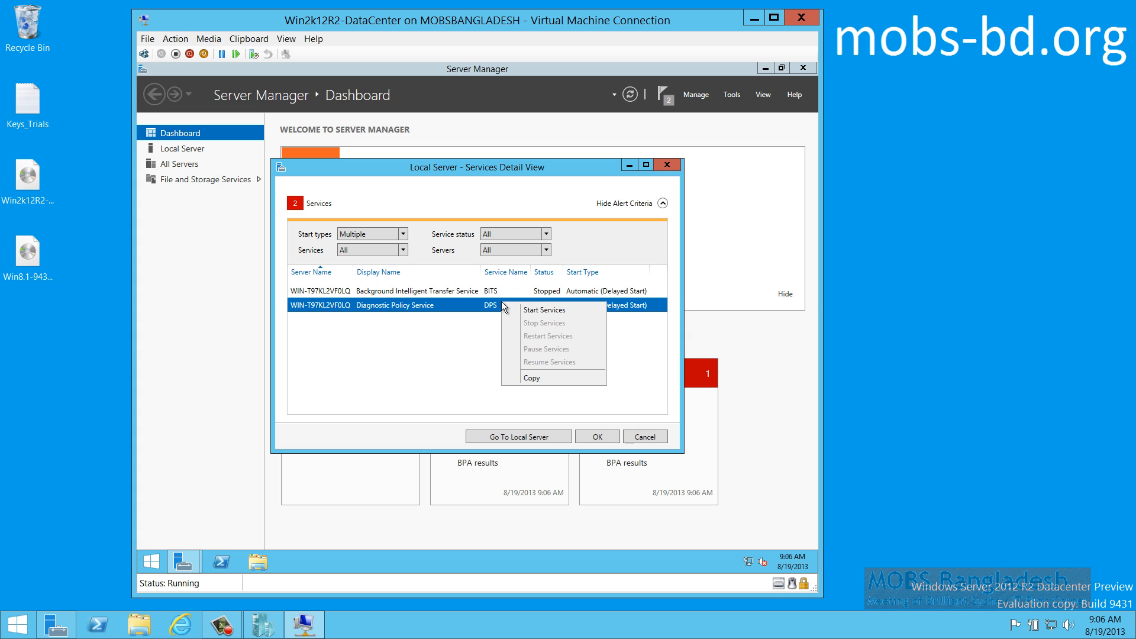
left_click(535, 310)
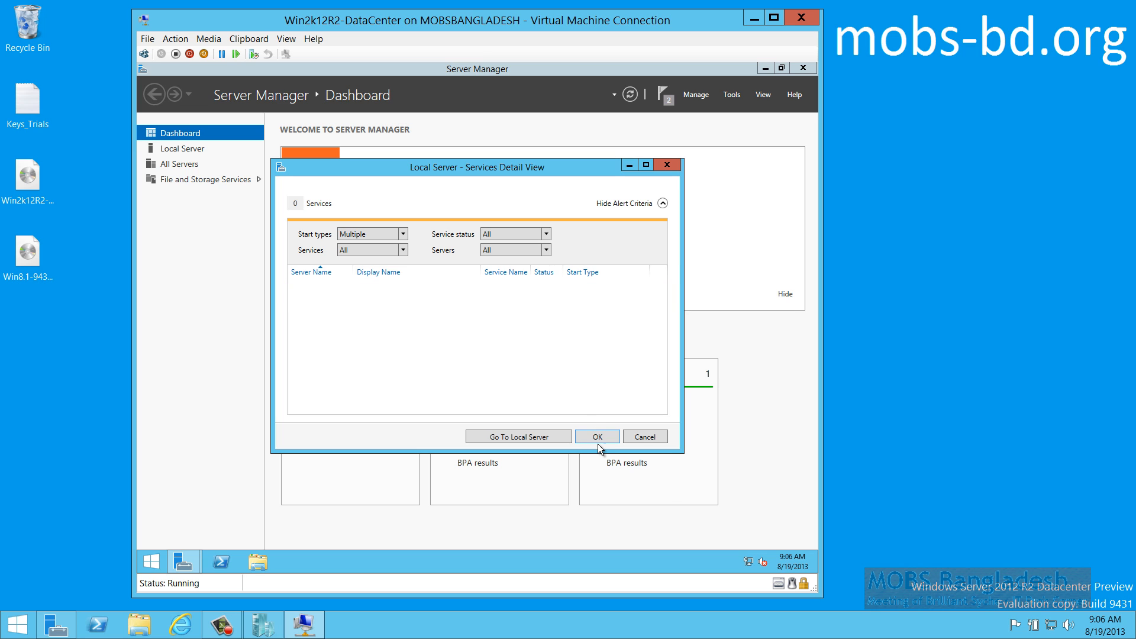
left_click(597, 437)
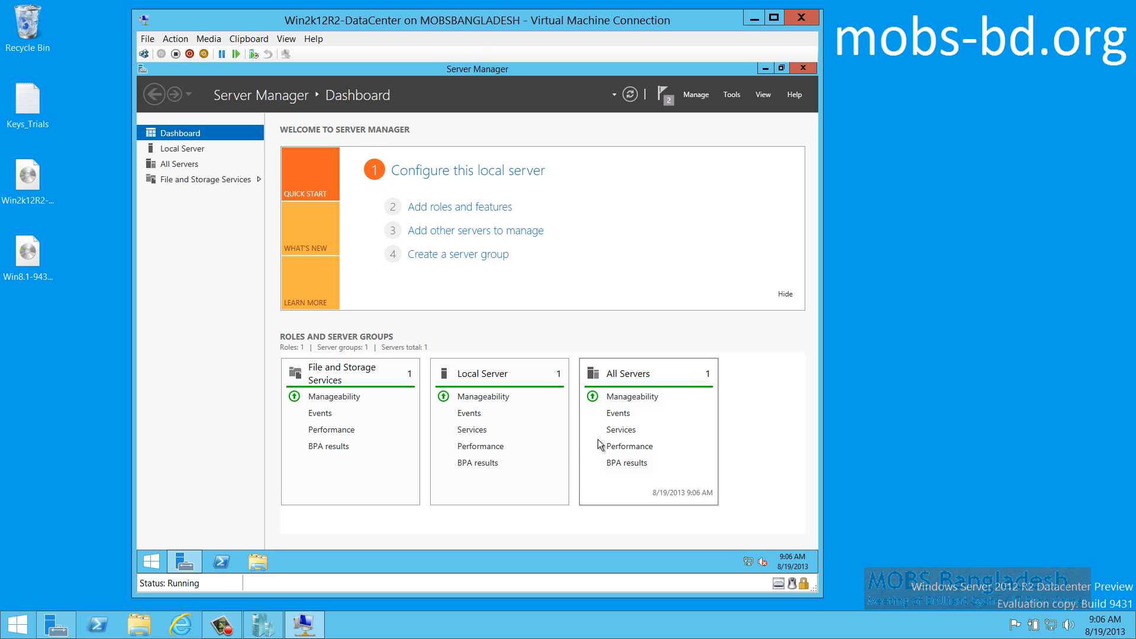
left_click(666, 97)
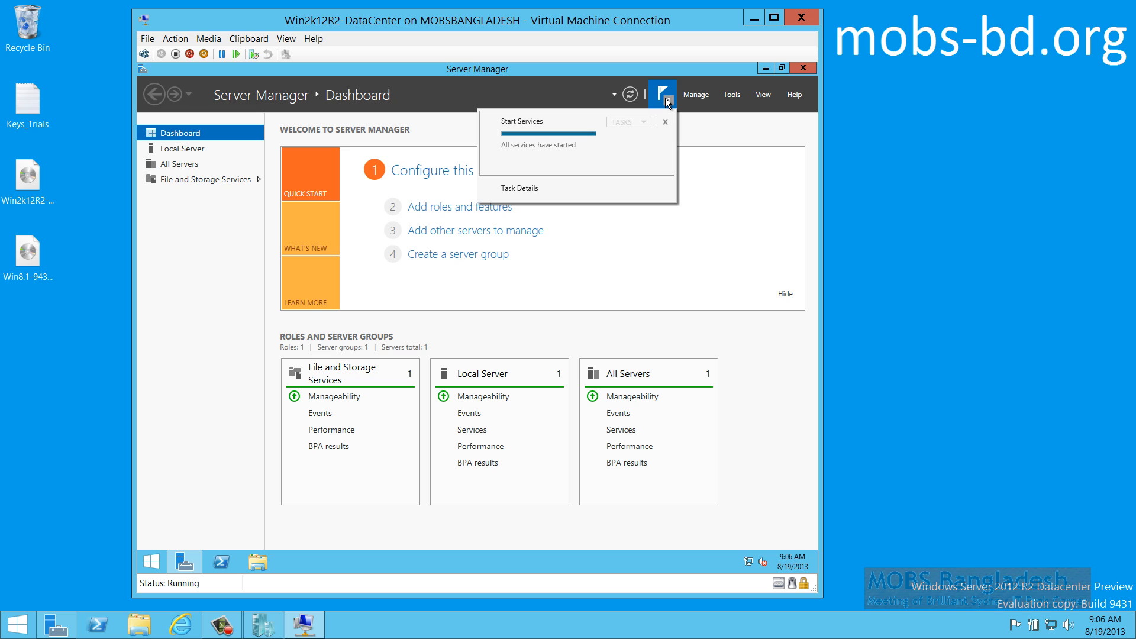
left_click(665, 122)
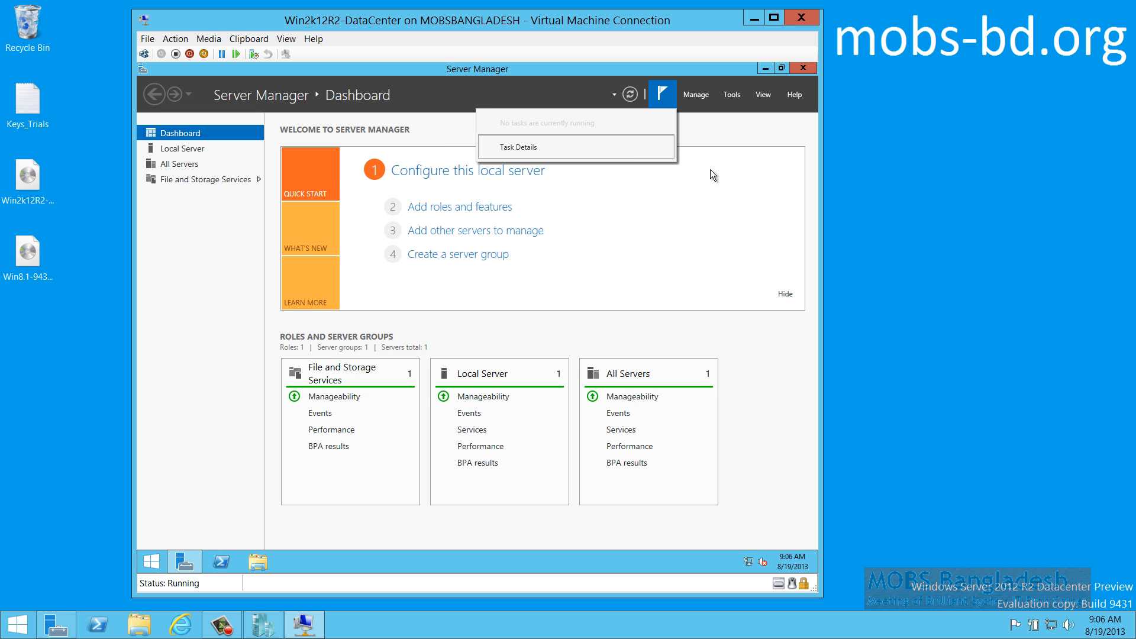
left_click(745, 130)
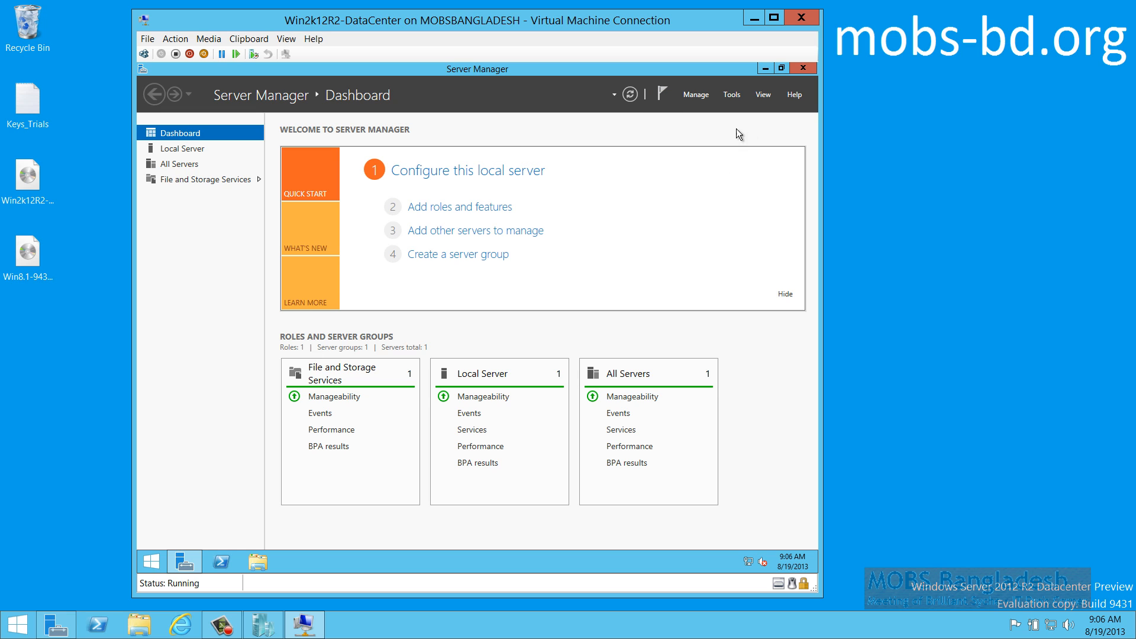
Minimize Server Manager and open the system properties for This PC
left_click(698, 95)
left_click(700, 96)
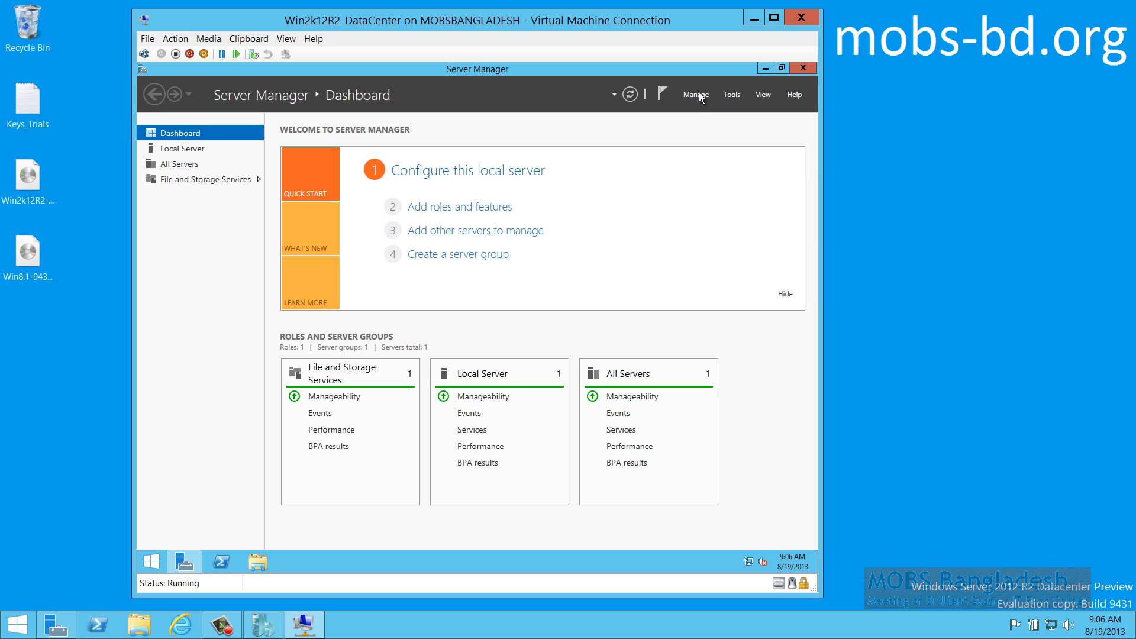
left_click(765, 68)
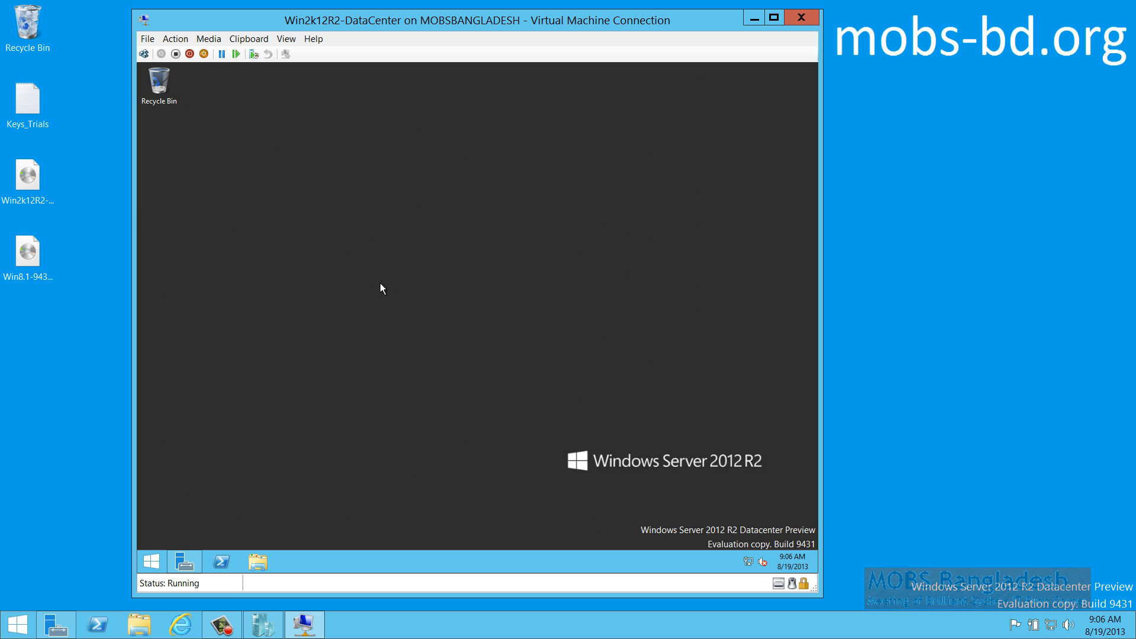
left_click(154, 562)
right_click(258, 290)
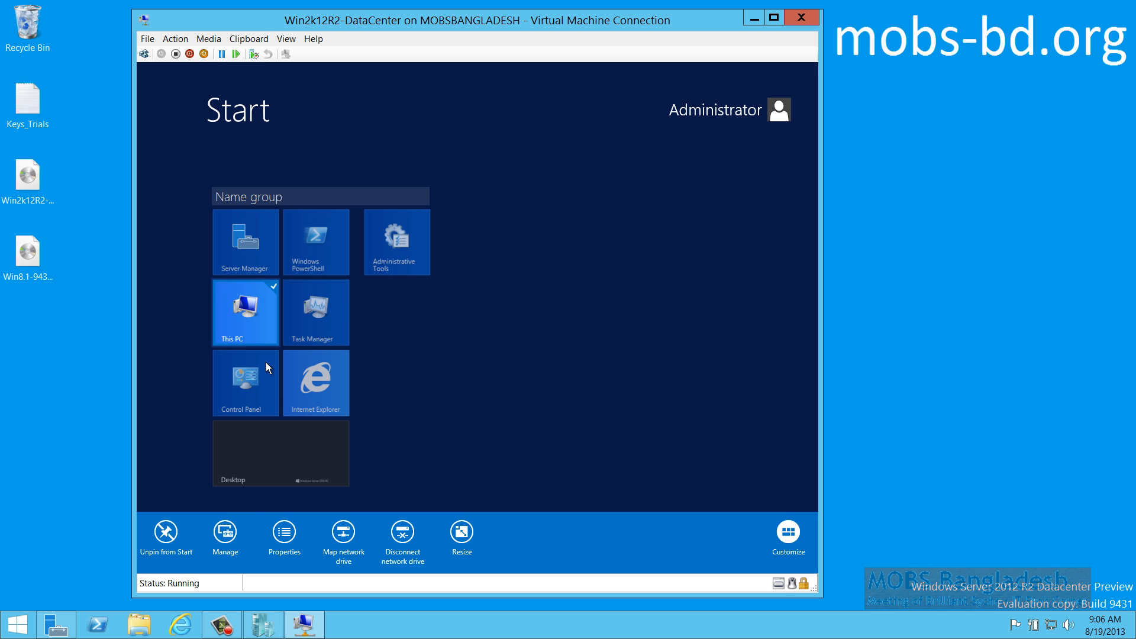
left_click(293, 543)
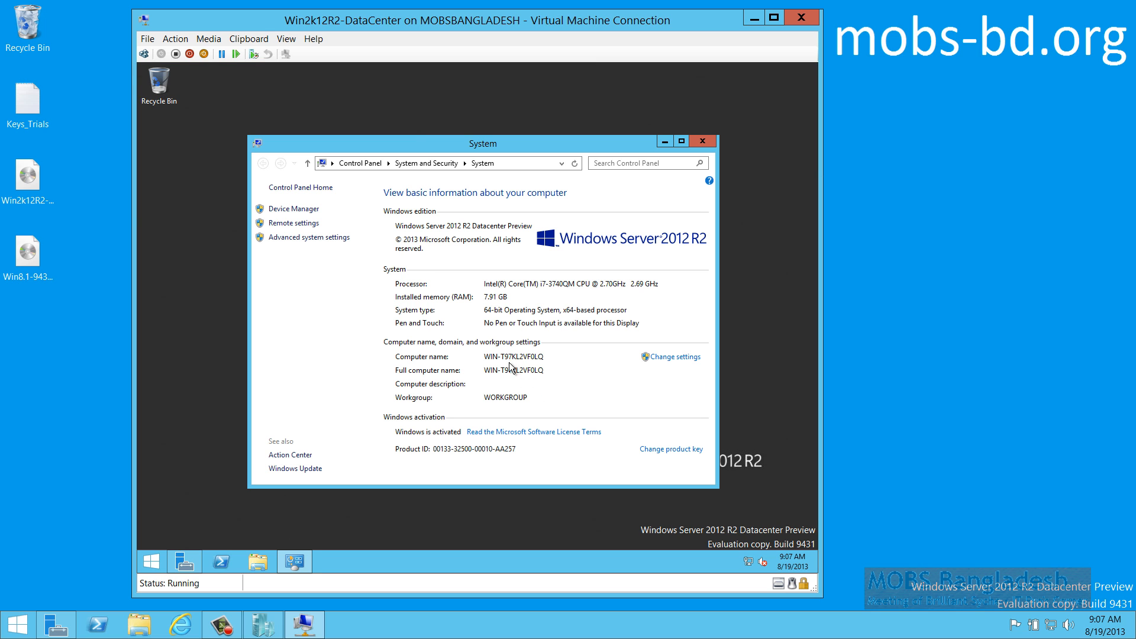
Rename the computer to mobspdc and restart the server to apply it
left_click(678, 358)
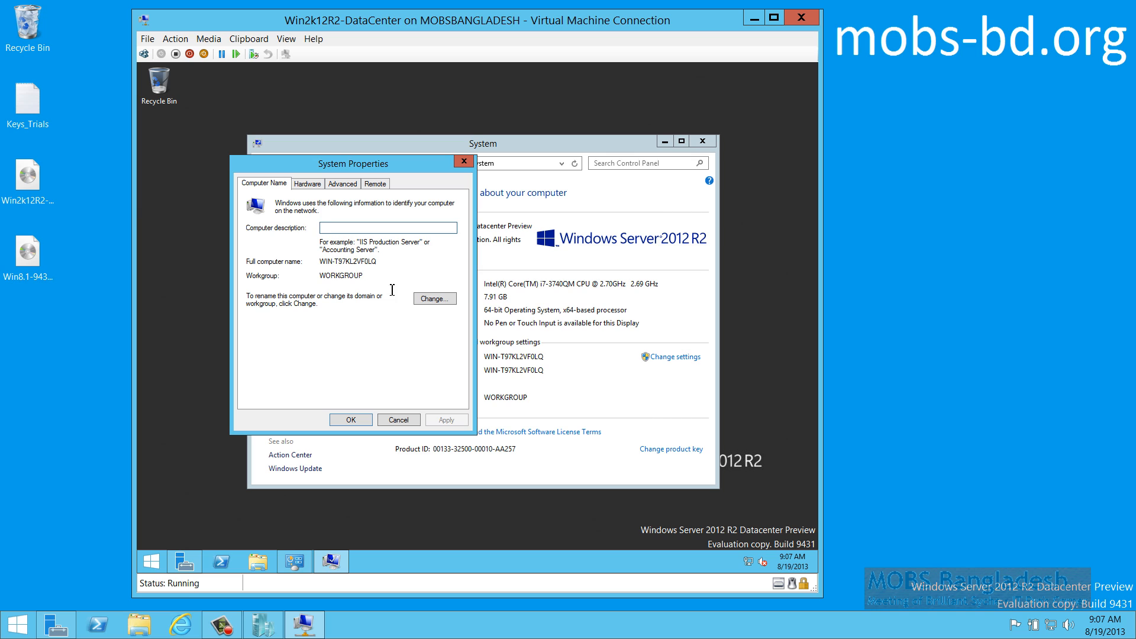
left_click(430, 300)
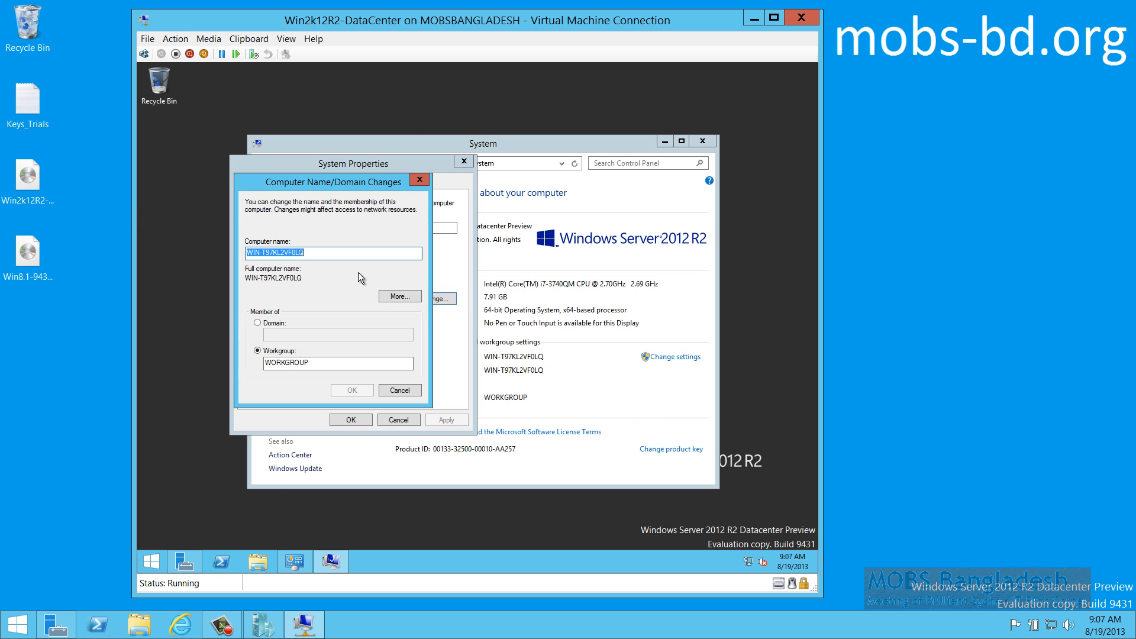
type("mobspdc")
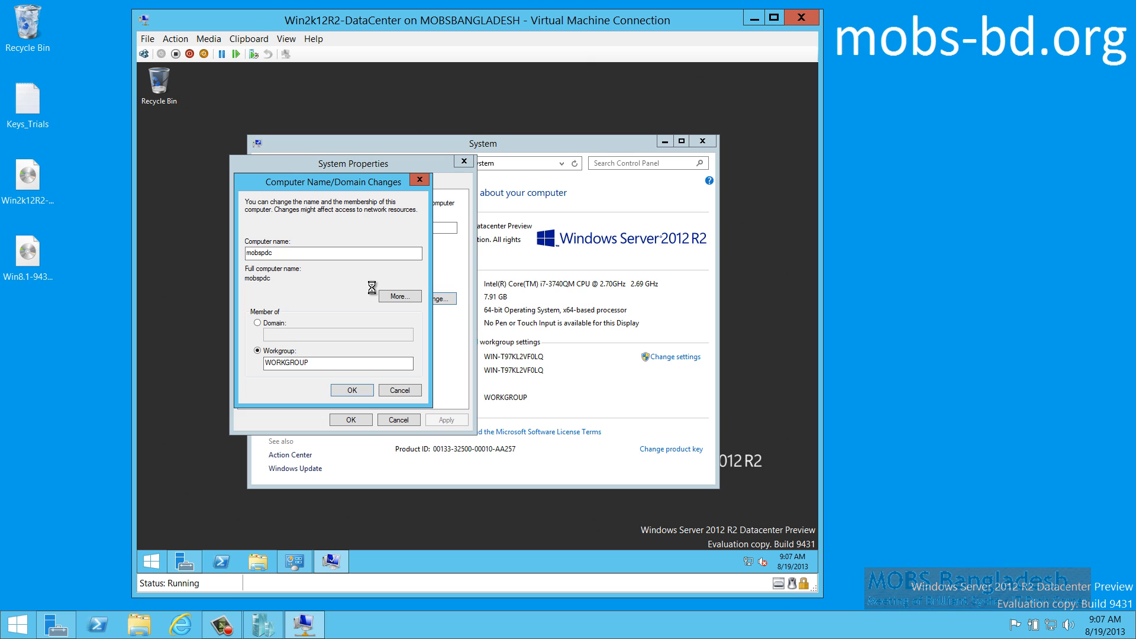
left_click(543, 328)
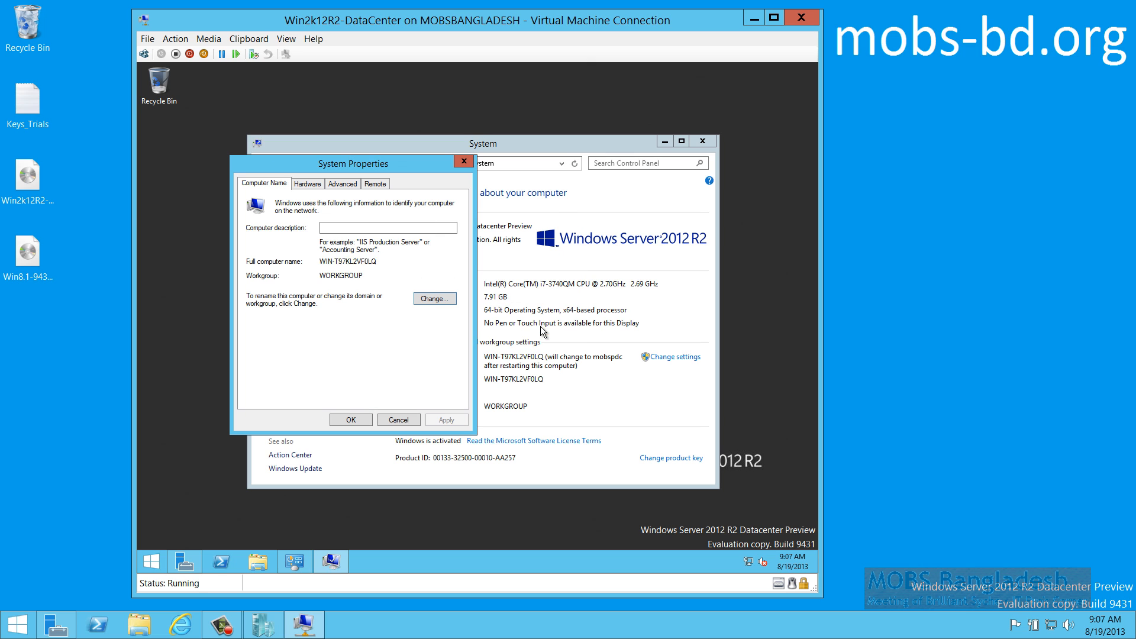
left_click(350, 420)
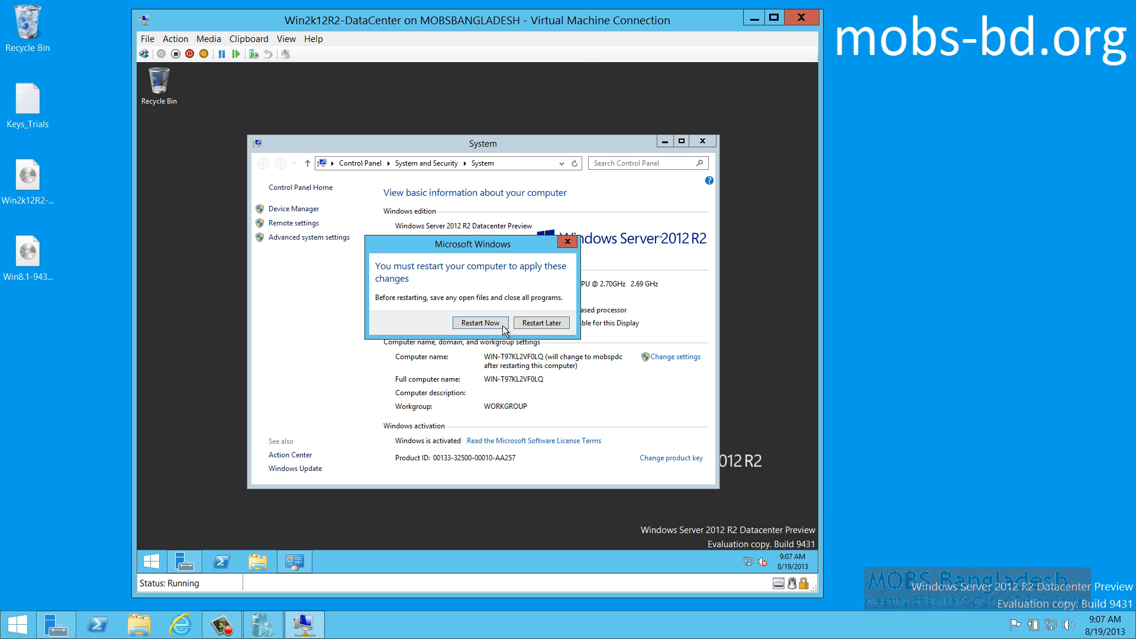
left_click(484, 320)
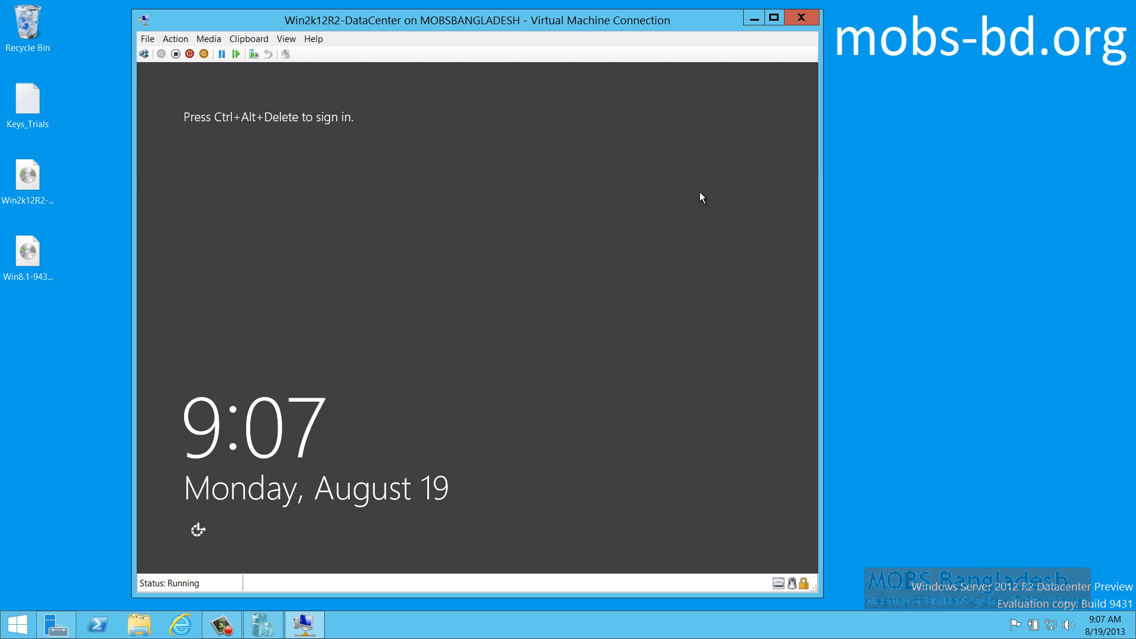
Sign back in as Administrator with the account password after the restart
left_click(158, 55)
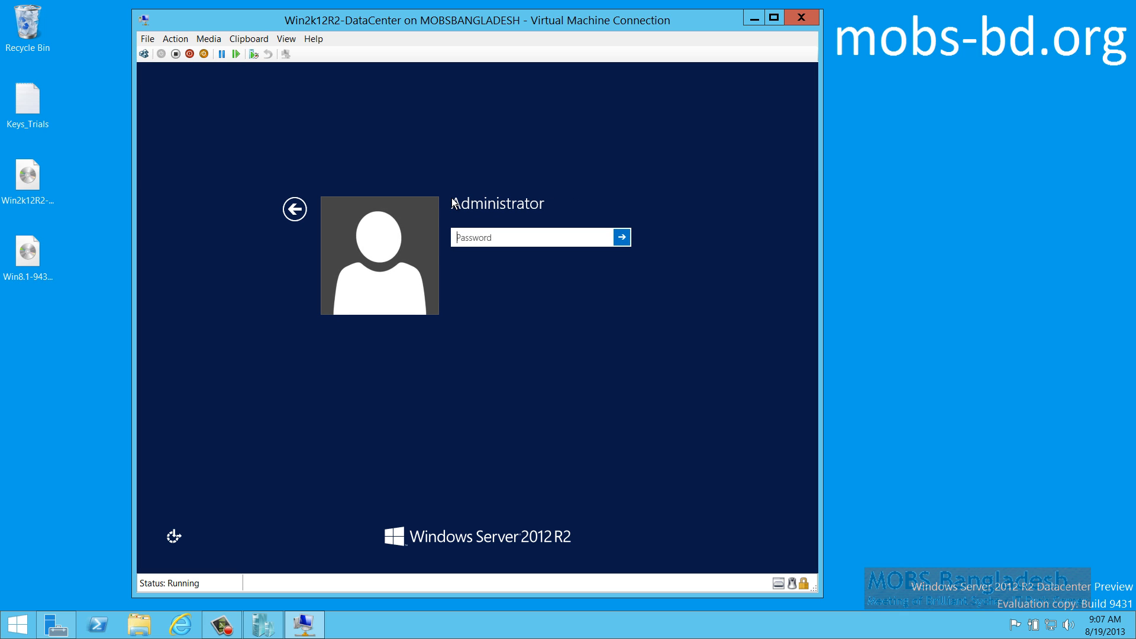
type("•••••••••")
key("Return")
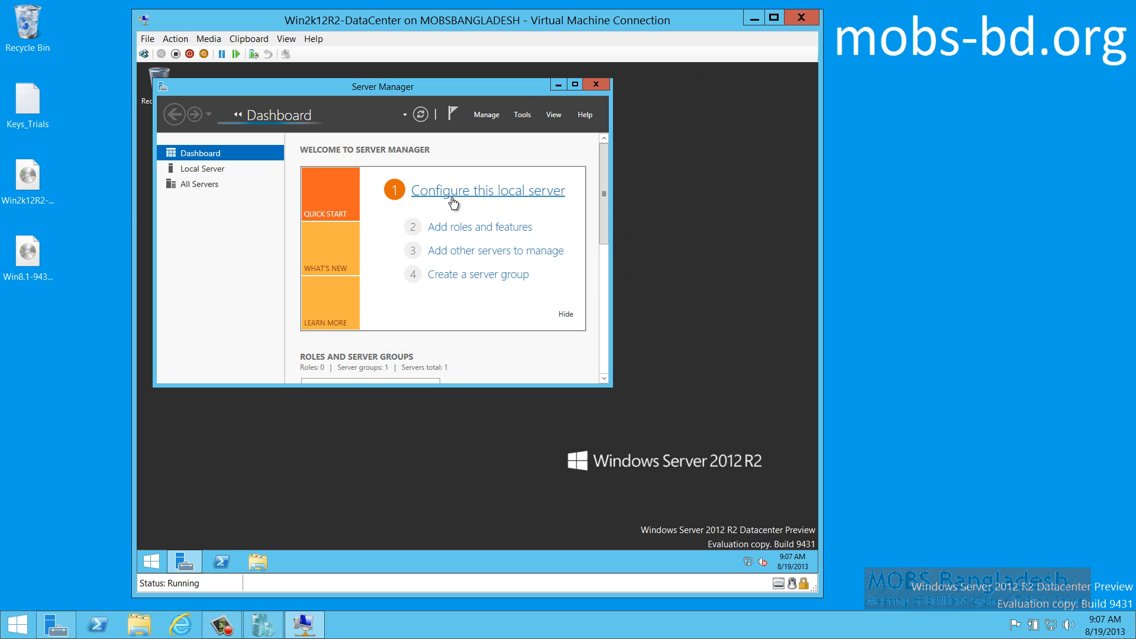
Start the stopped Distributed Transaction Coordinator and User Access Logging services
left_click(574, 85)
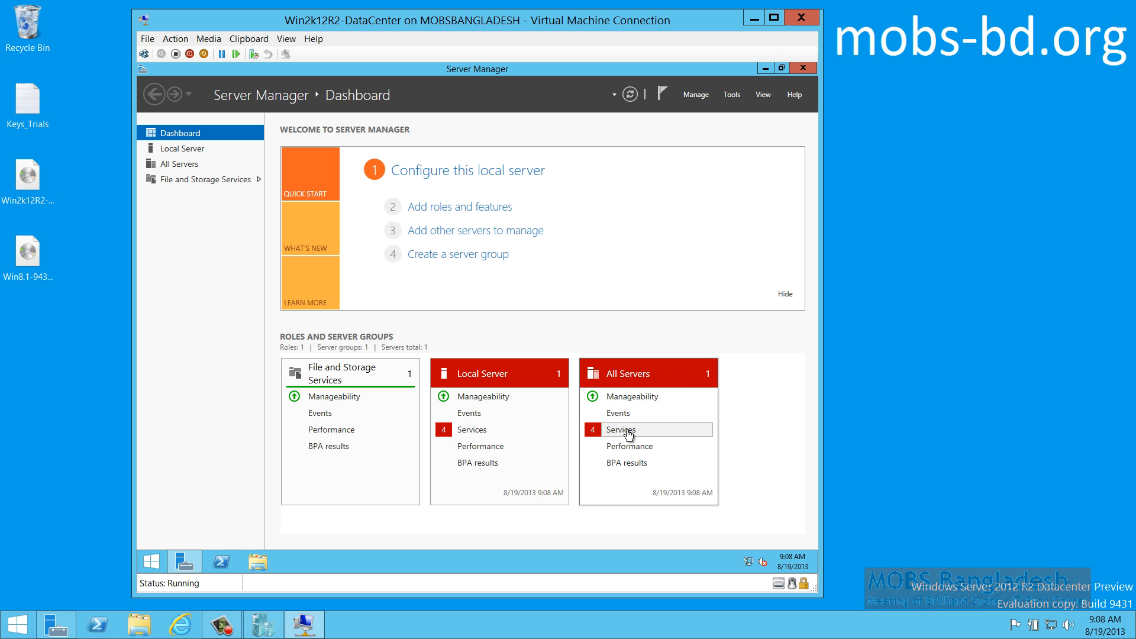
left_click(618, 430)
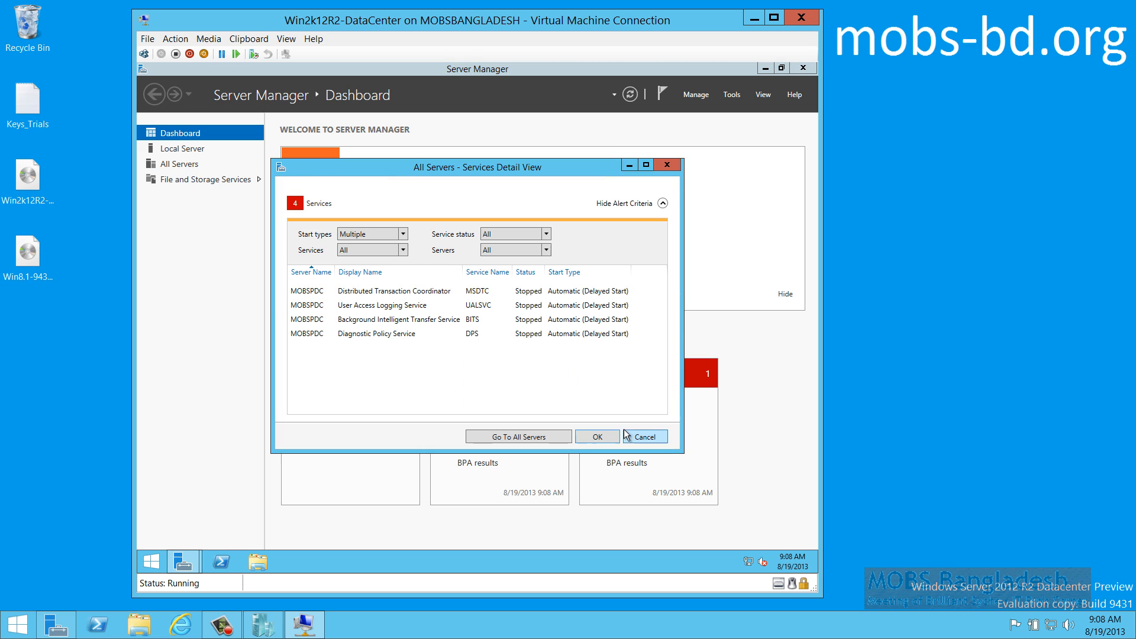
right_click(413, 292)
left_click(443, 299)
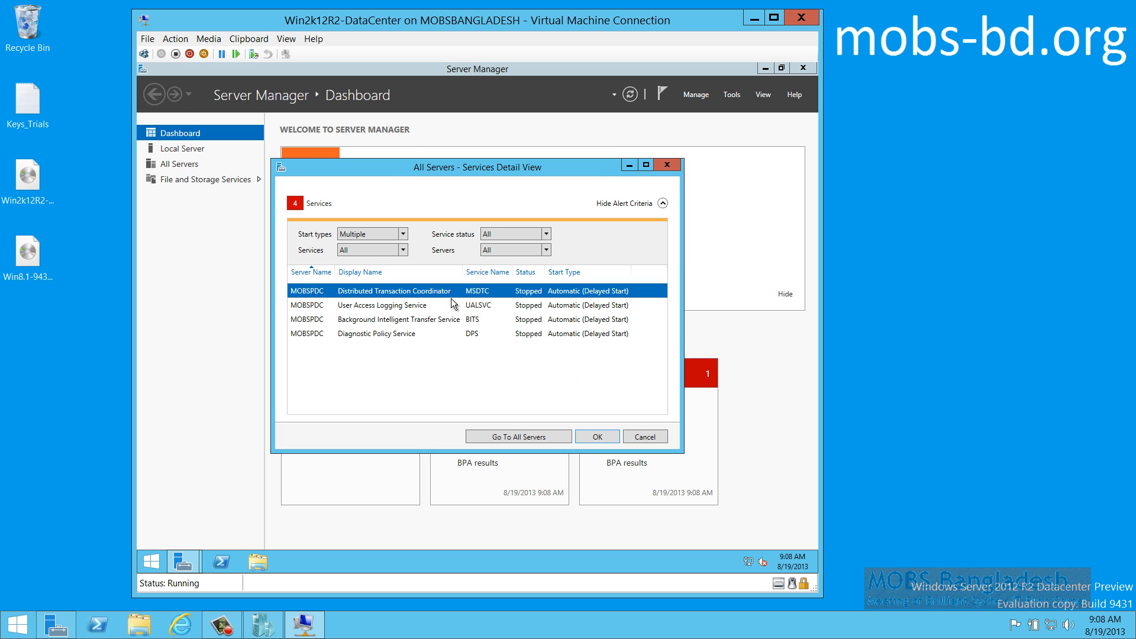
left_click(420, 307)
right_click(421, 308)
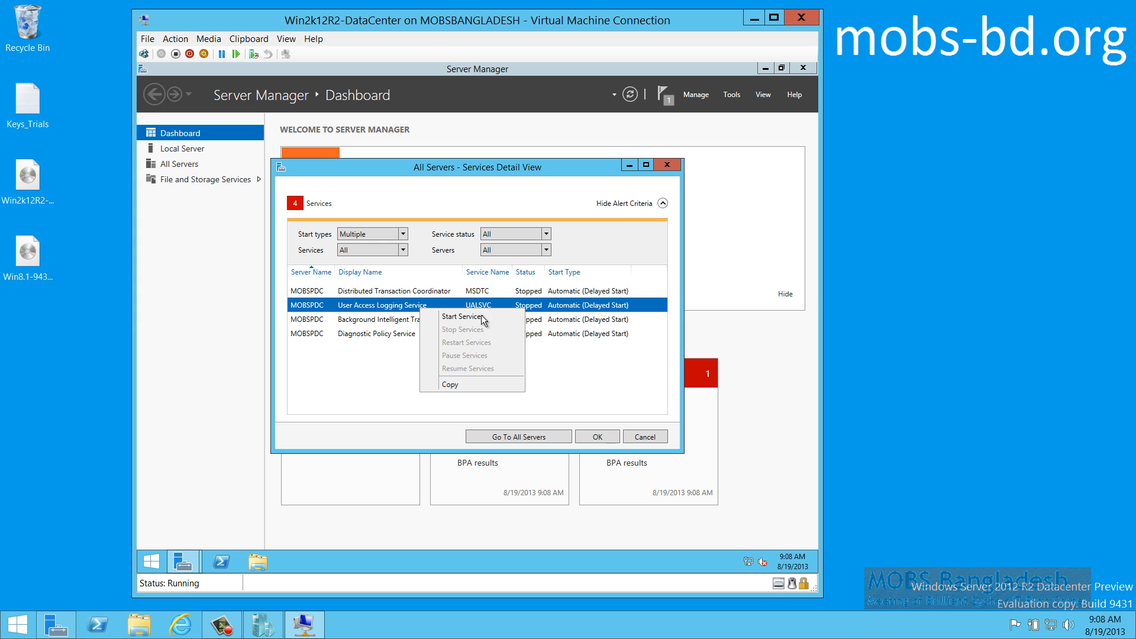
left_click(478, 319)
Start the BITS and Diagnostic Policy services, check the notifications, and minimize Server Manager
left_click(472, 324)
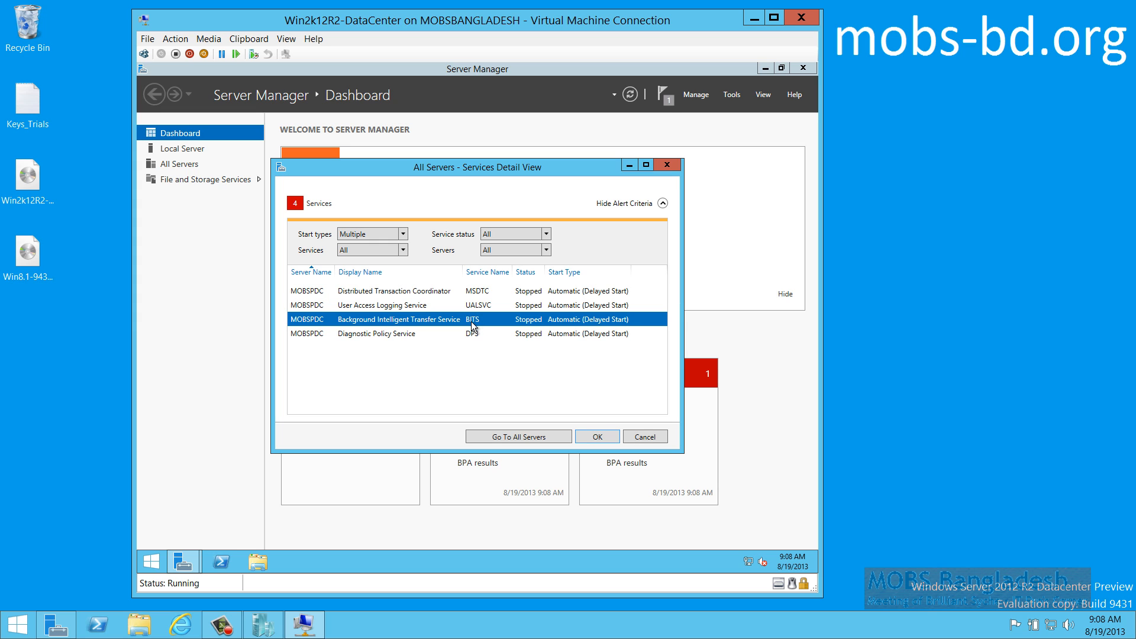
right_click(473, 324)
left_click(510, 331)
left_click(488, 334)
right_click(488, 333)
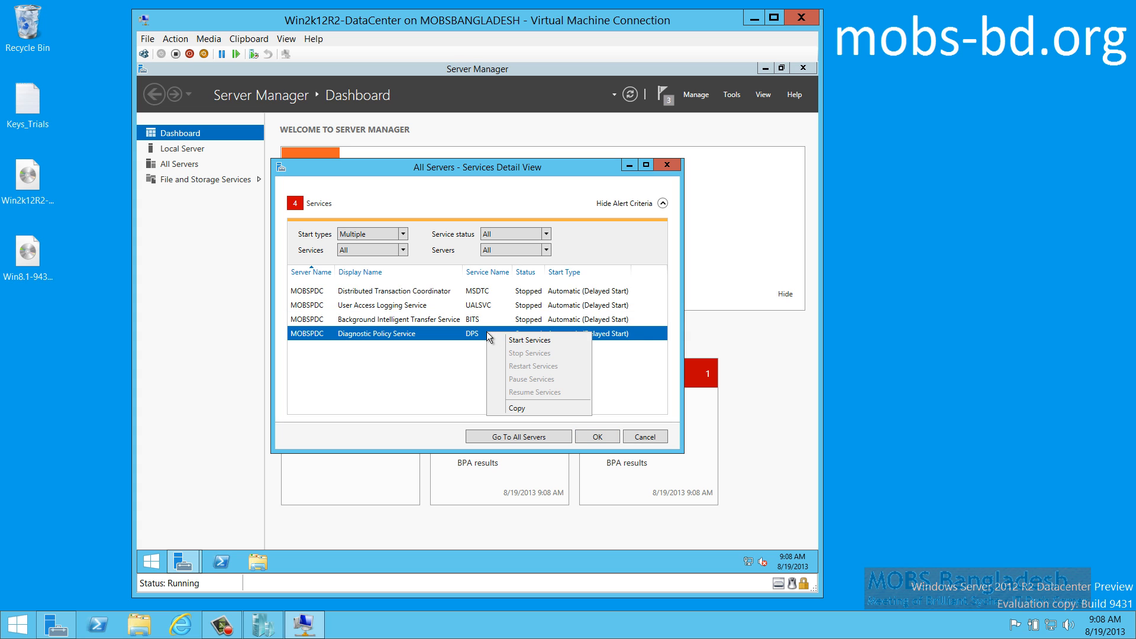
left_click(538, 342)
left_click(597, 437)
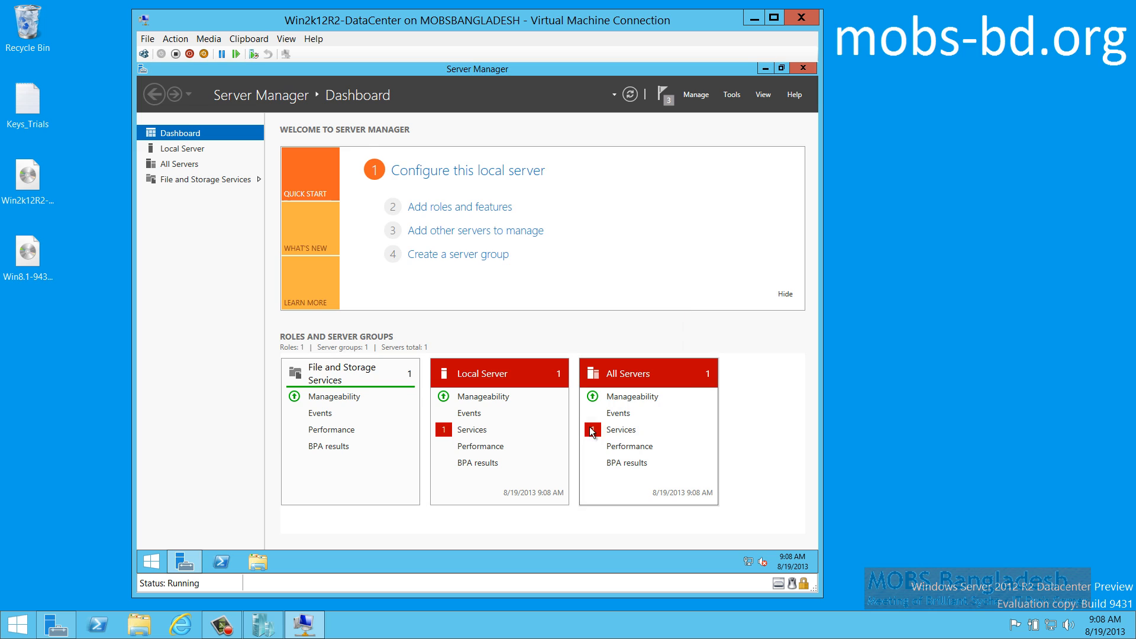
left_click(667, 102)
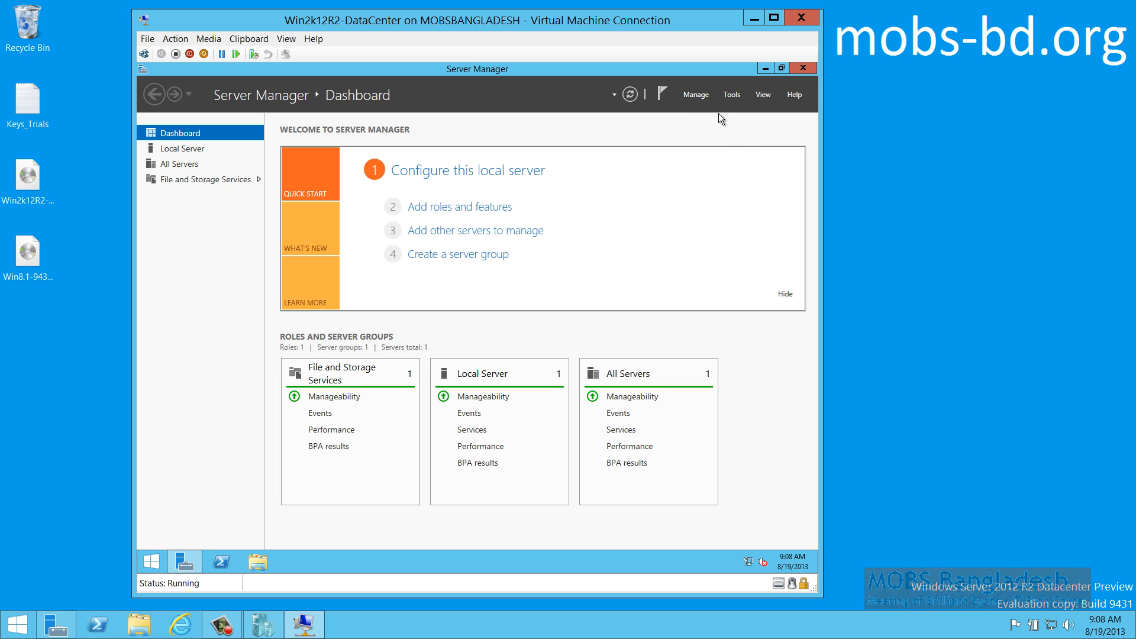
left_click(693, 94)
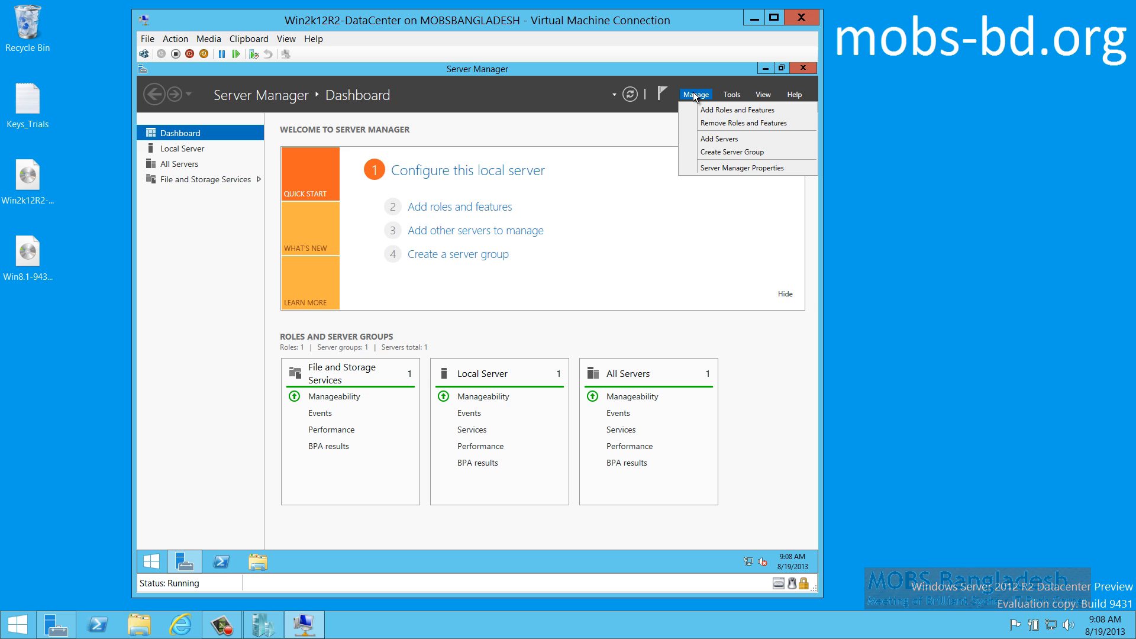
left_click(762, 70)
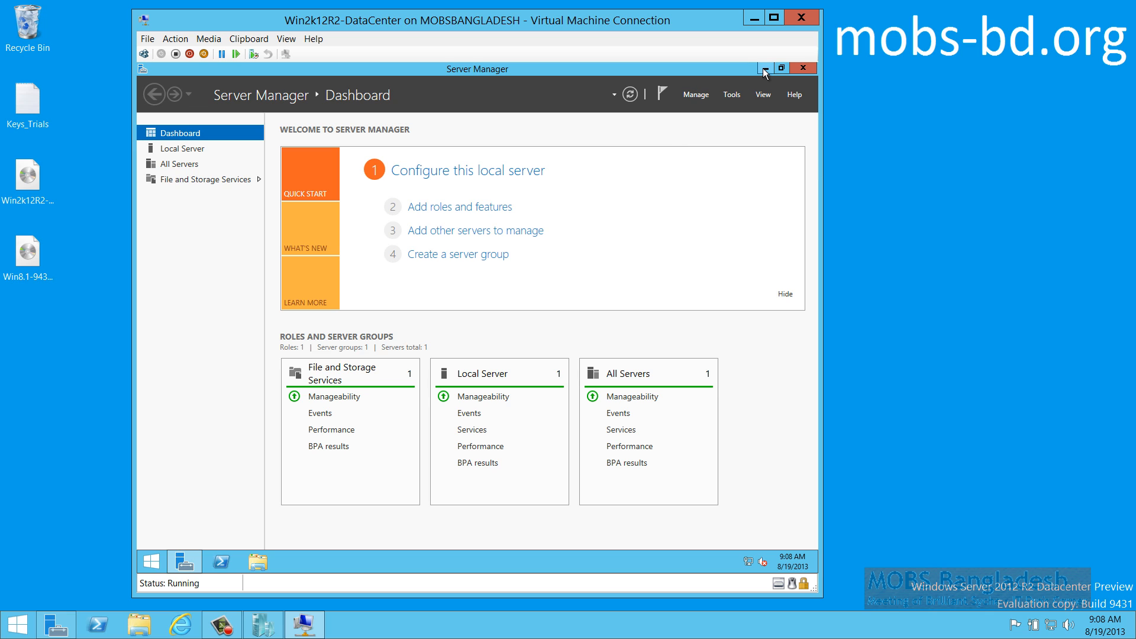
left_click(763, 70)
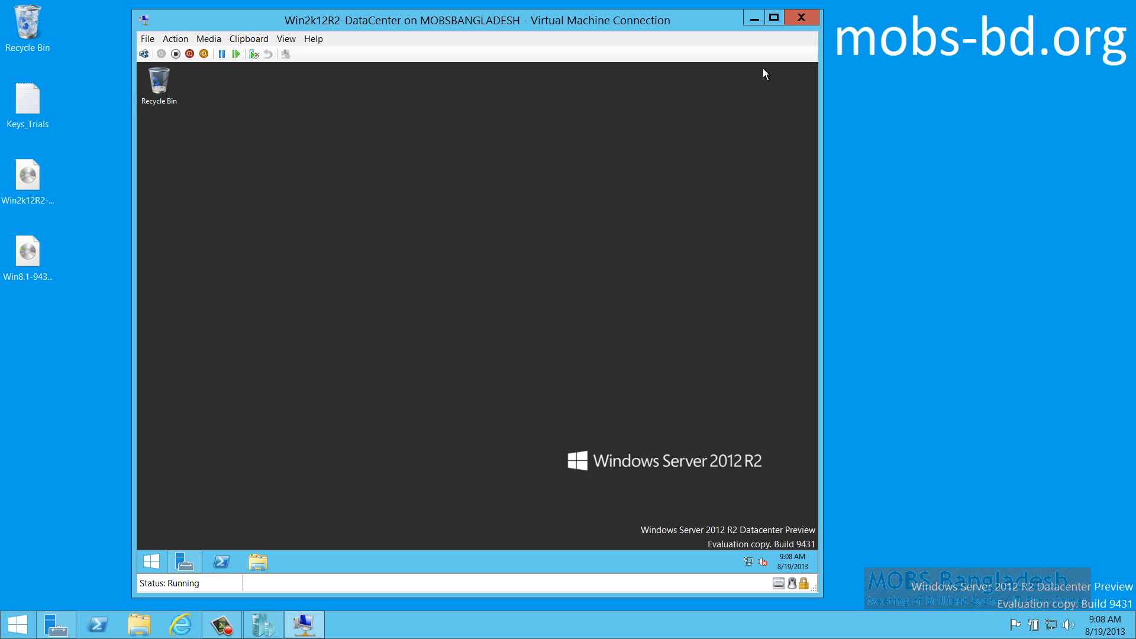
Check the Ethernet connection details, confirming the DHCP address 192.168.1.101
right_click(748, 560)
key("Escape")
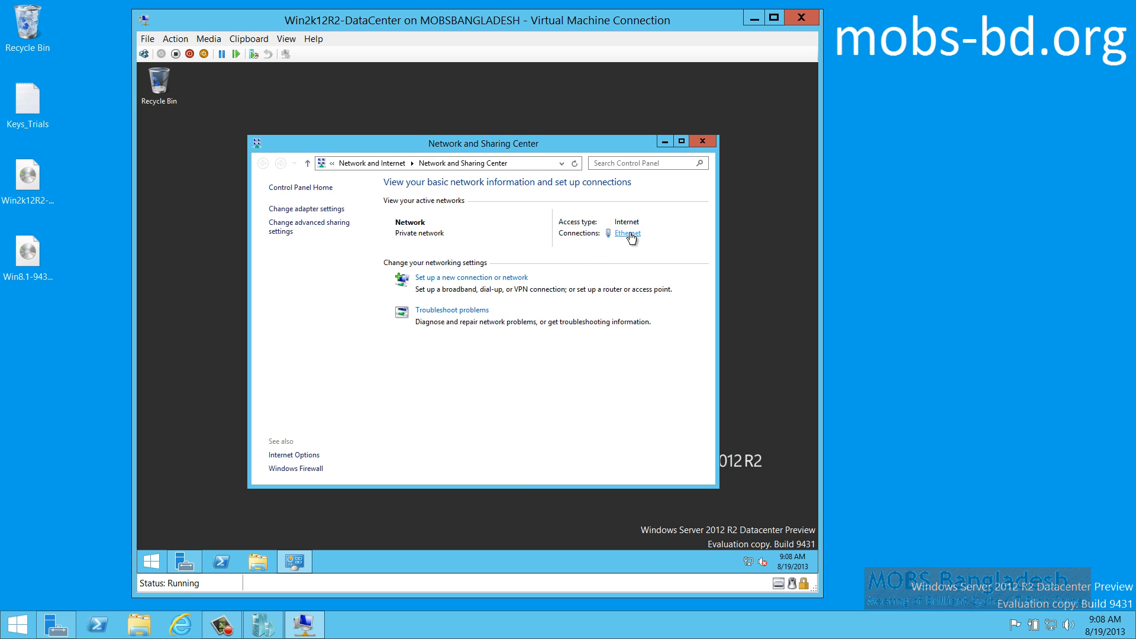
left_click(629, 234)
left_click(413, 304)
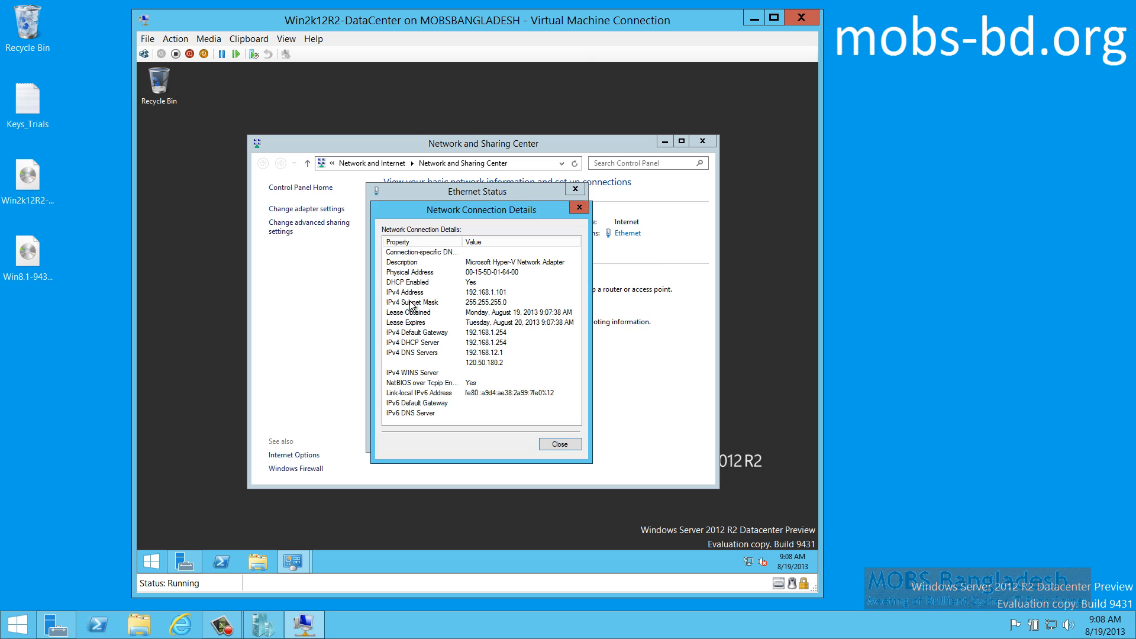
left_click(485, 292)
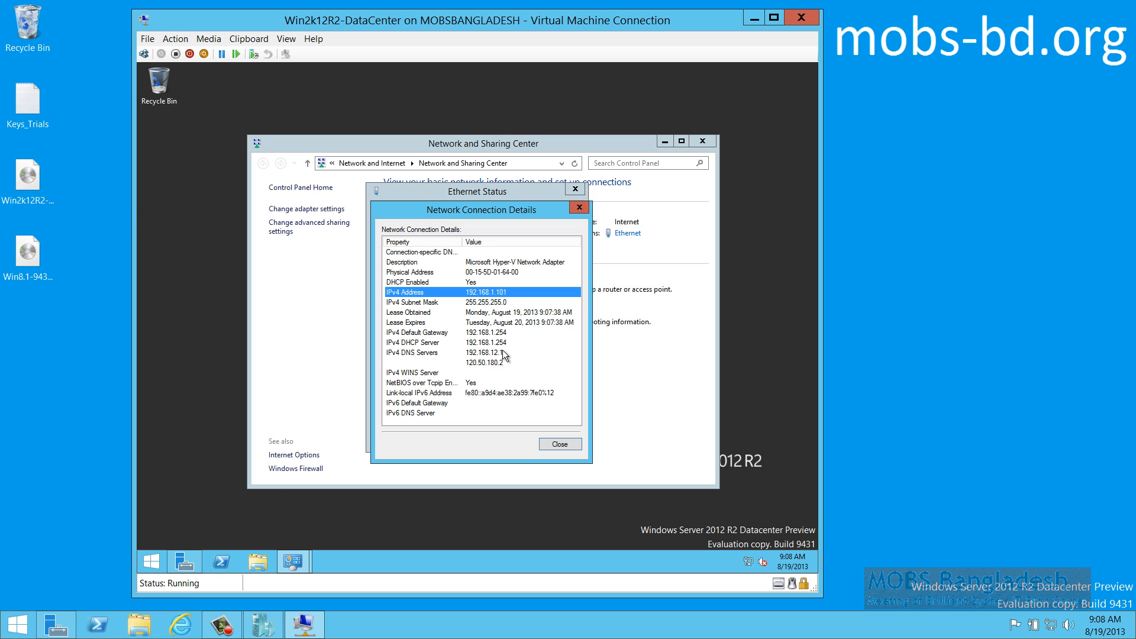
left_click(563, 442)
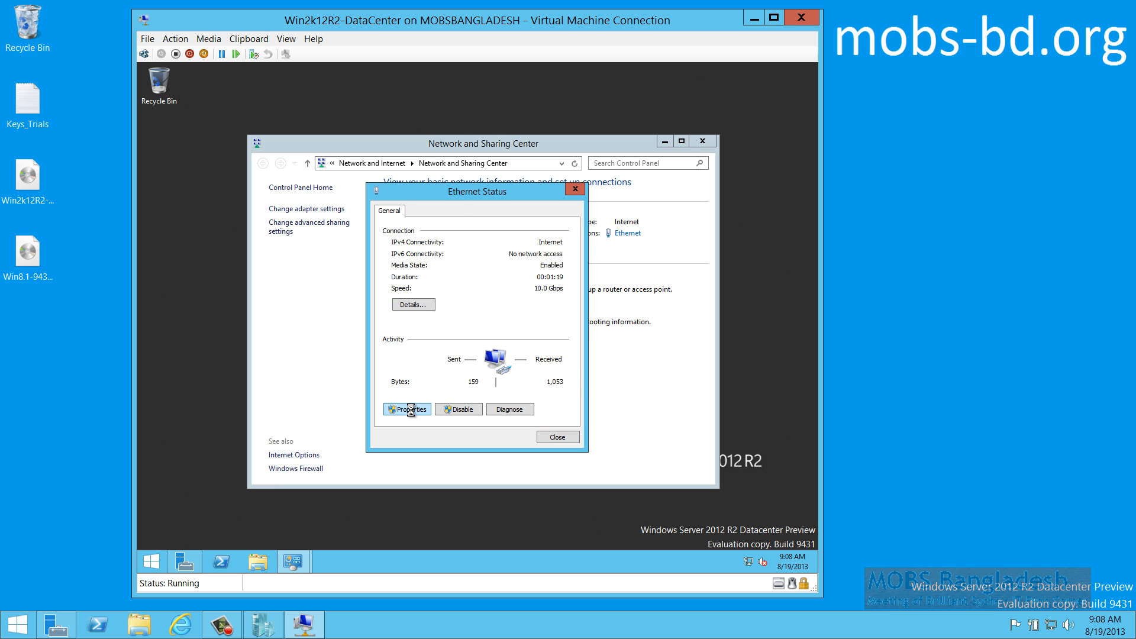
Assign Ethernet static IPv4 192.168.1.200, mask 255.255.255.0, gateway 192.168.1.254
left_click(410, 409)
left_click(498, 366)
double_click(498, 367)
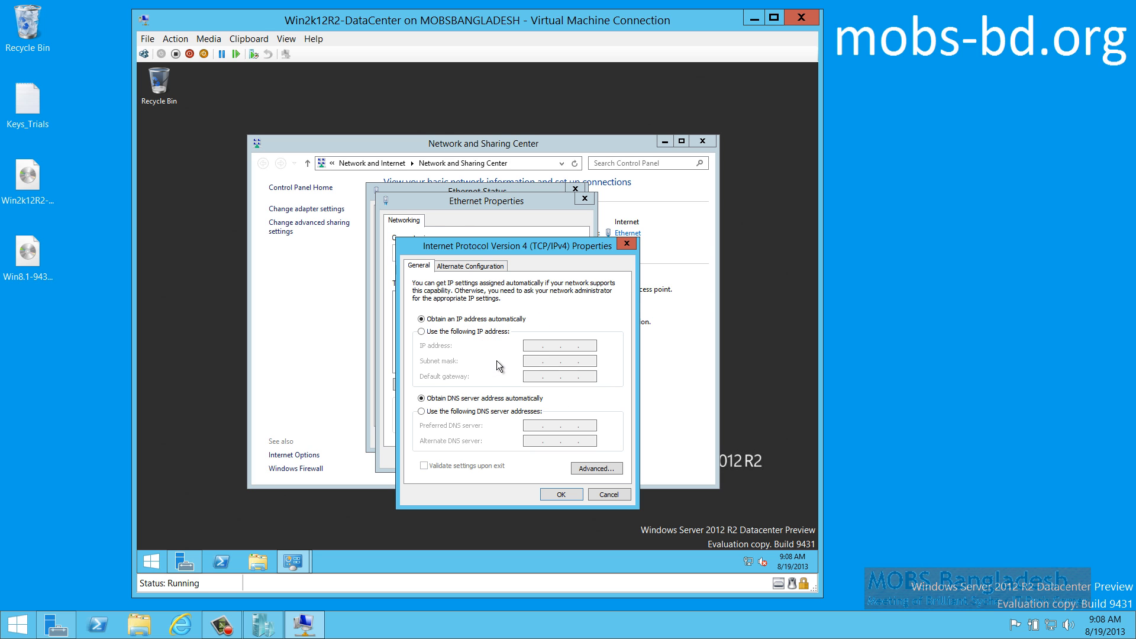
left_click(539, 347)
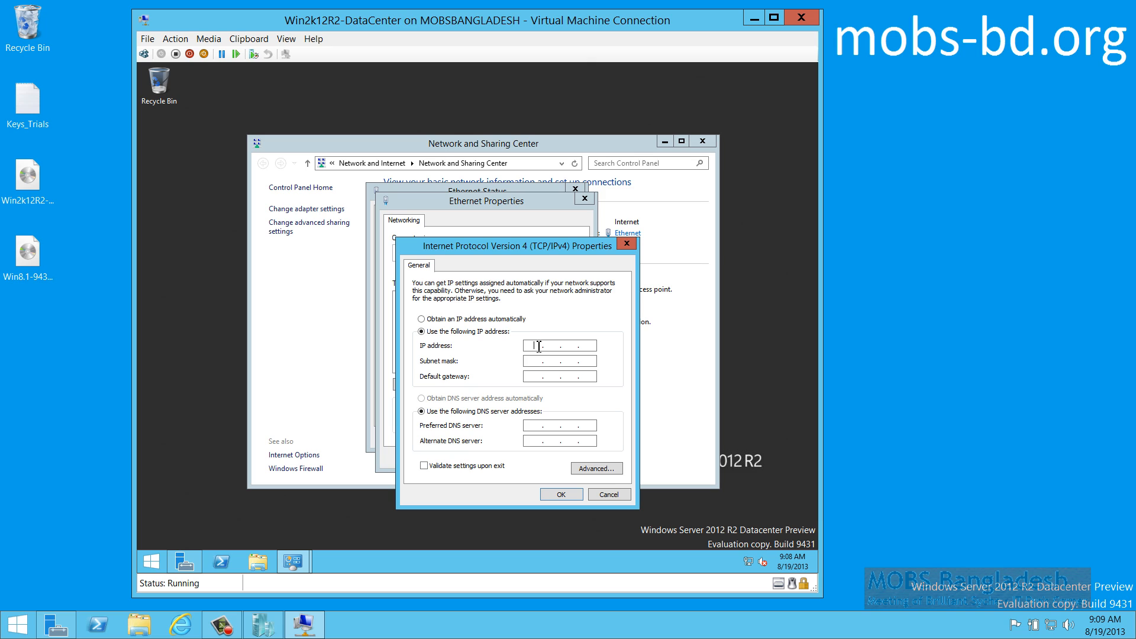
type("192 . 168 . 1 . 200")
key("Tab")
left_click(537, 376)
type("192 . 168 . 1 . 254")
left_click(561, 494)
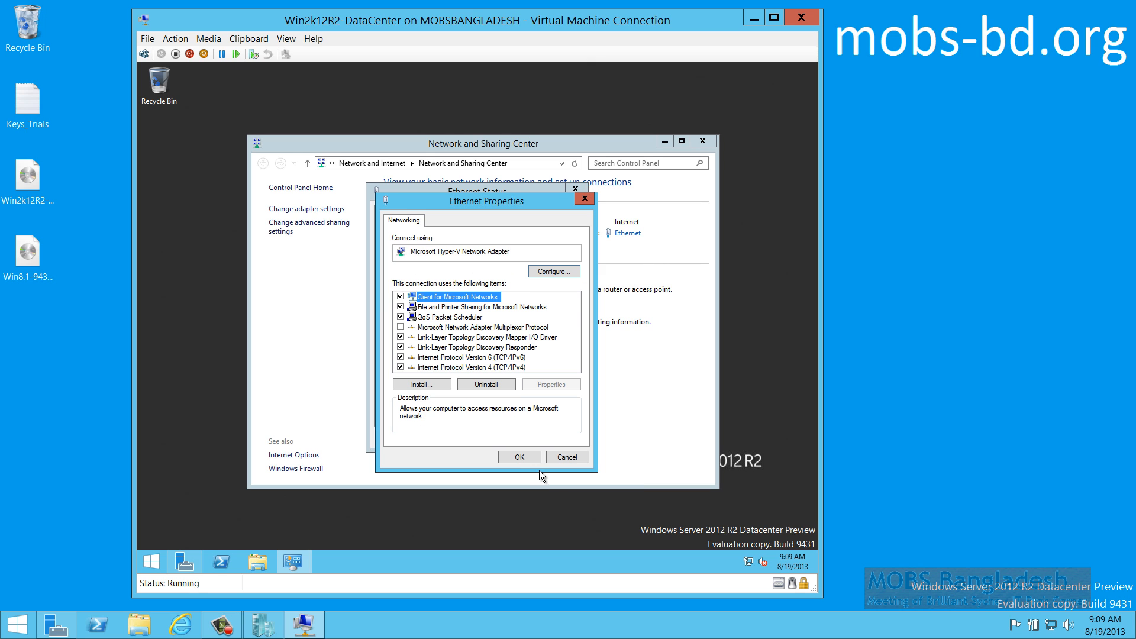
left_click(519, 456)
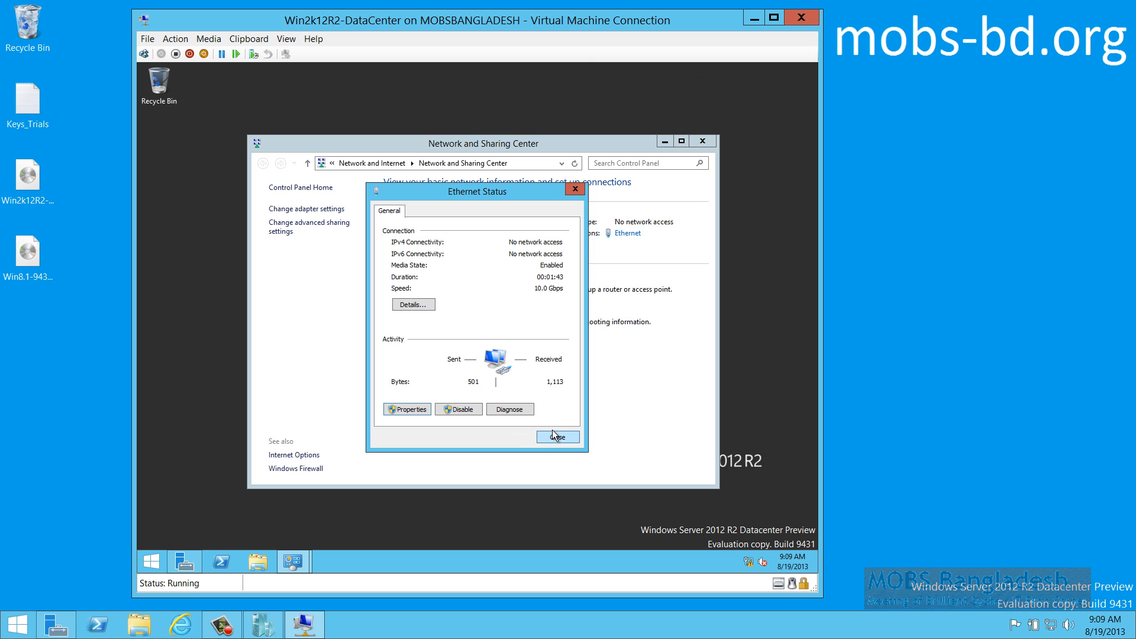
Verify the new static addressing in the connection details and close the Ethernet status
left_click(414, 305)
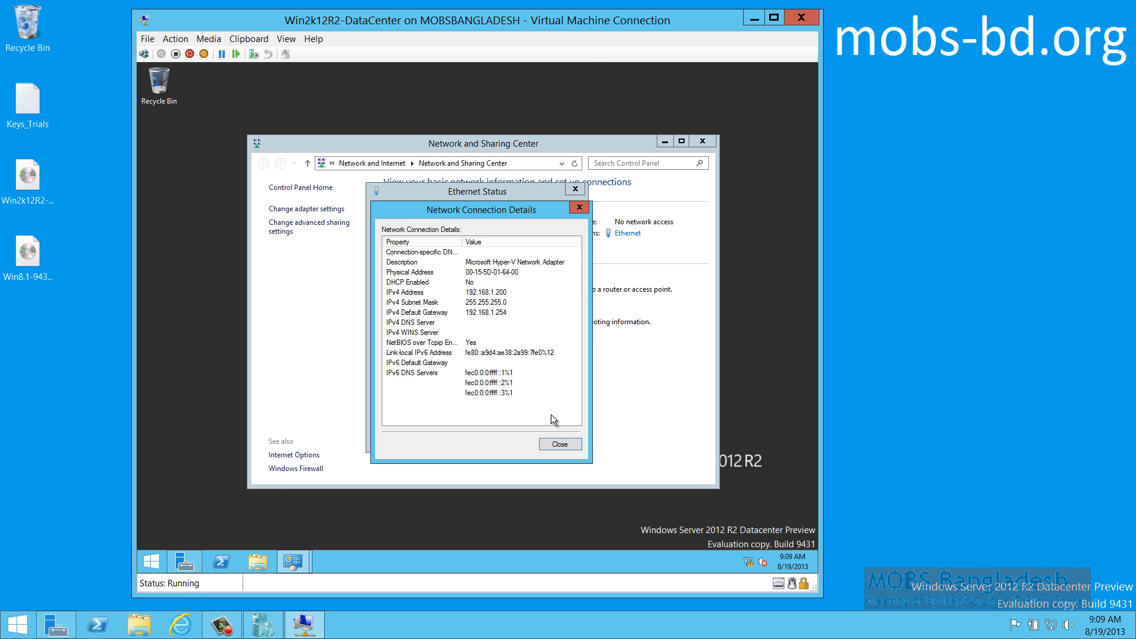
left_click(559, 443)
left_click(556, 438)
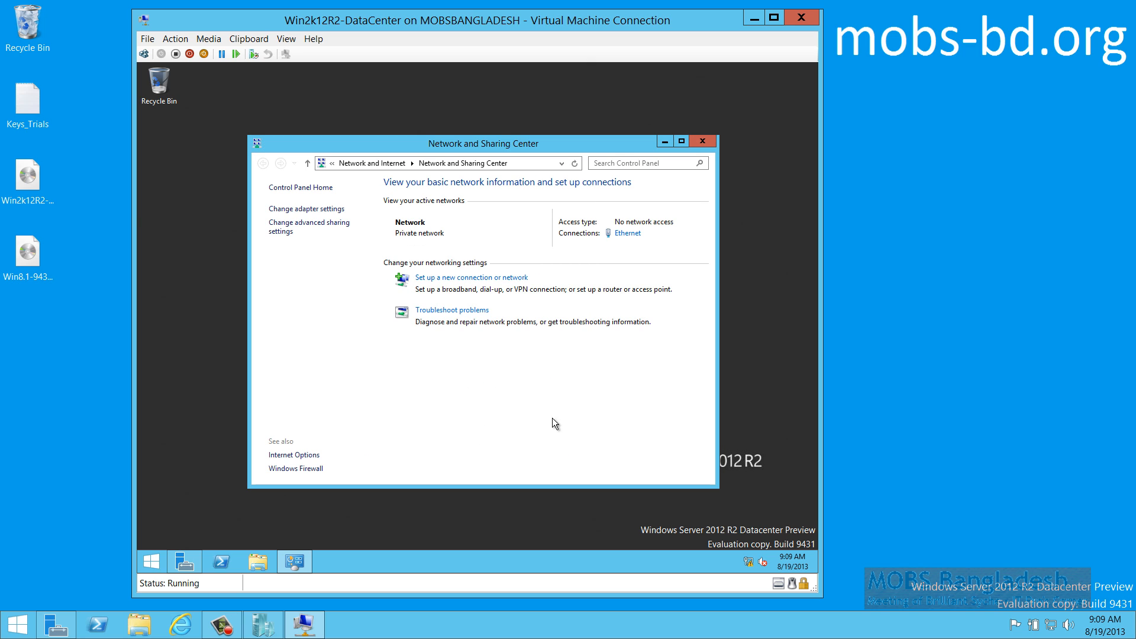
Run 'ping 4.2.2.1 -t' in Command Prompt to confirm internet access, then close it
key("super+r")
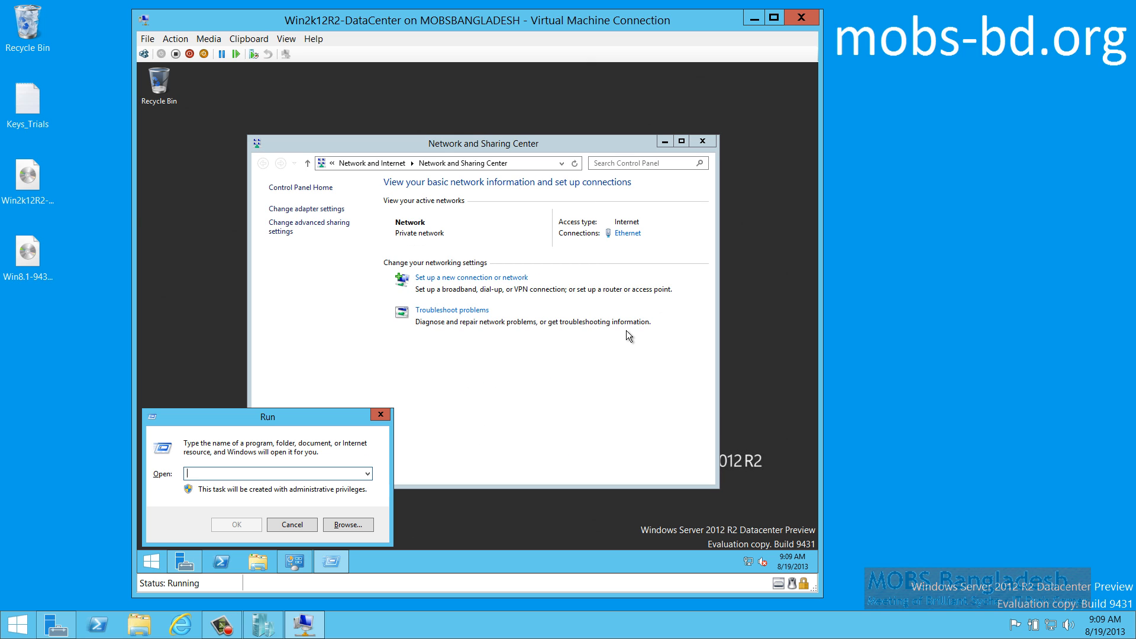
type("cmd")
key("Return")
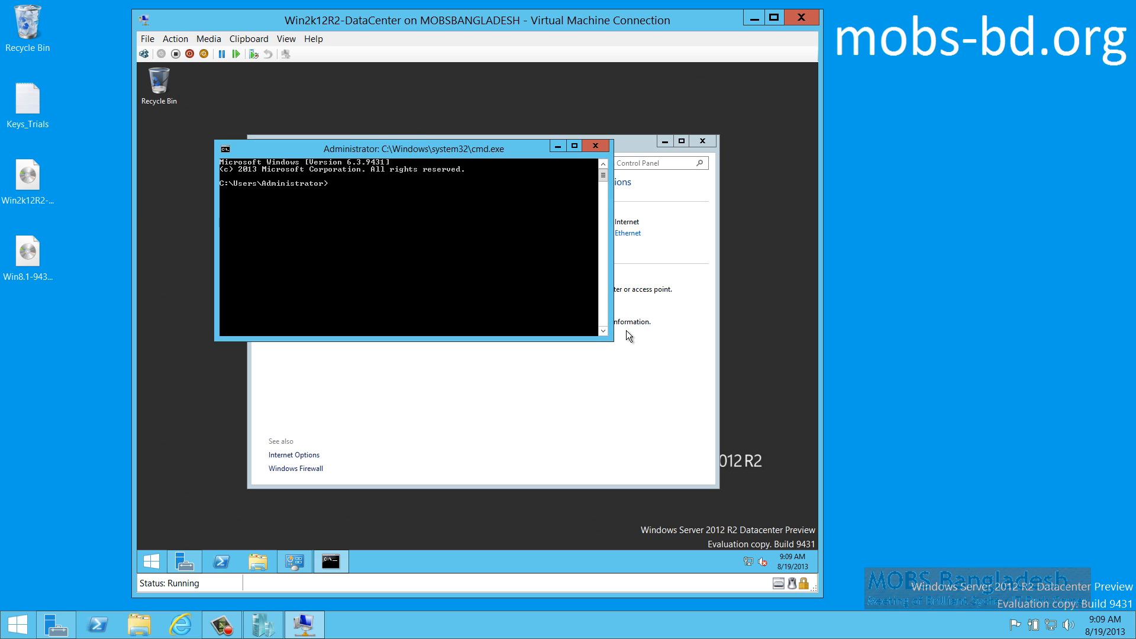
type("ping 4.2.2.1 -t")
key("Return")
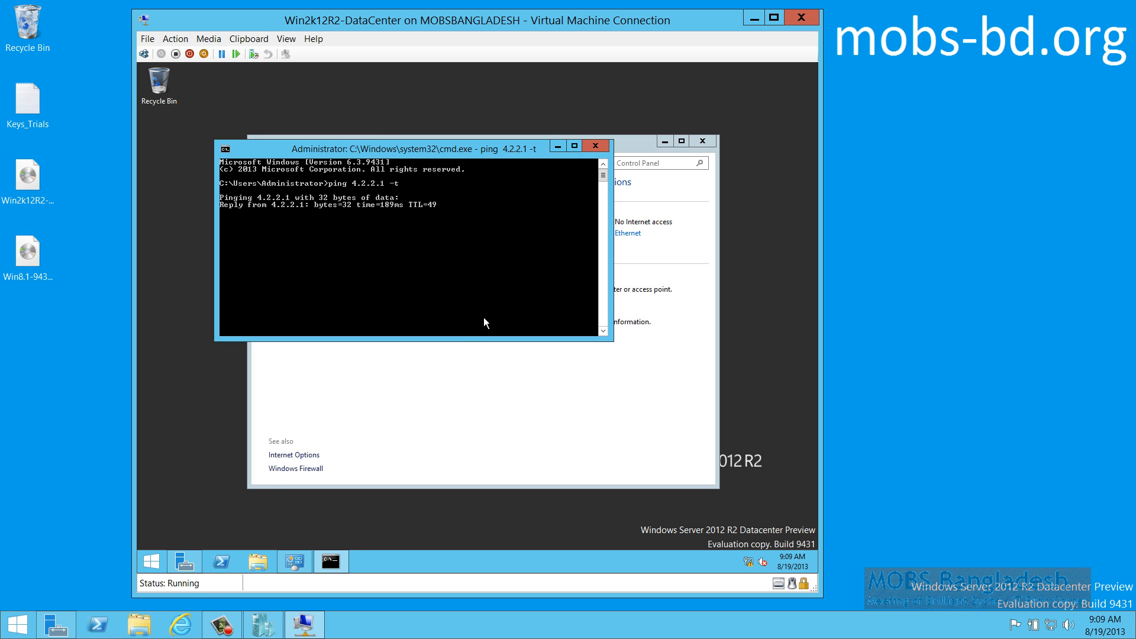
left_click(595, 148)
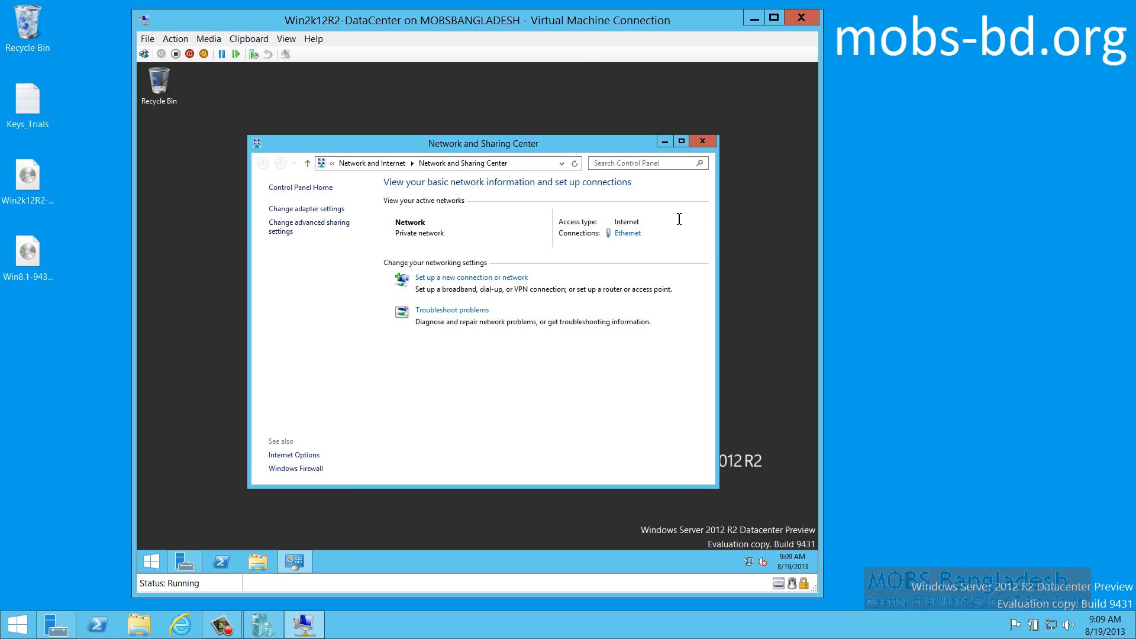
Launch Internet Explorer and try to reach microsoft, which fails to load
left_click(703, 142)
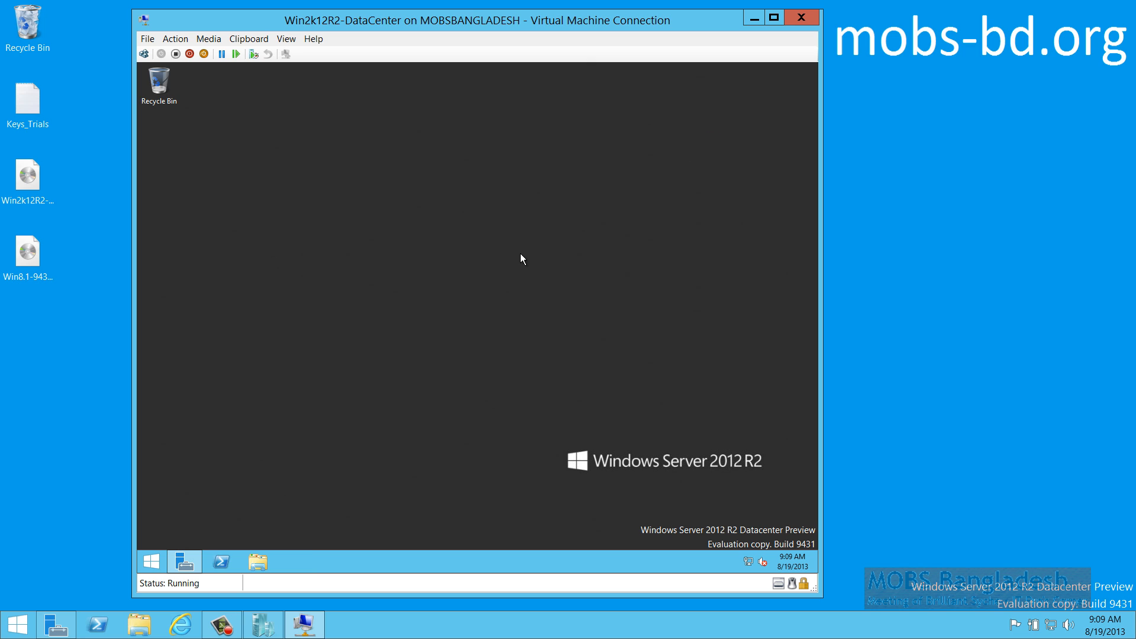
key("super")
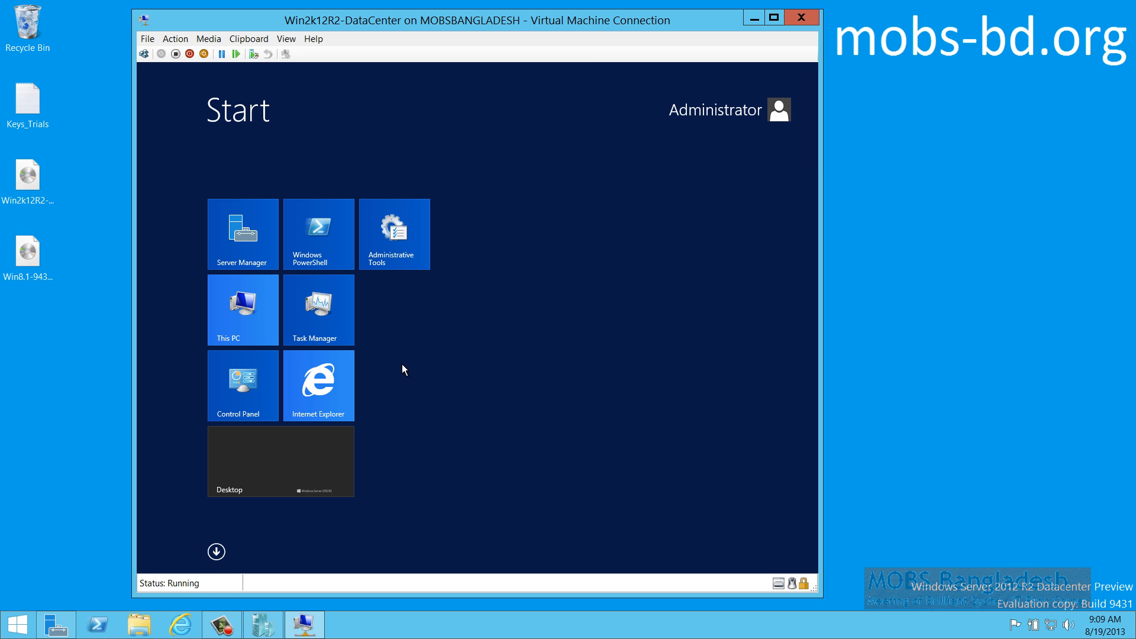
left_click(325, 391)
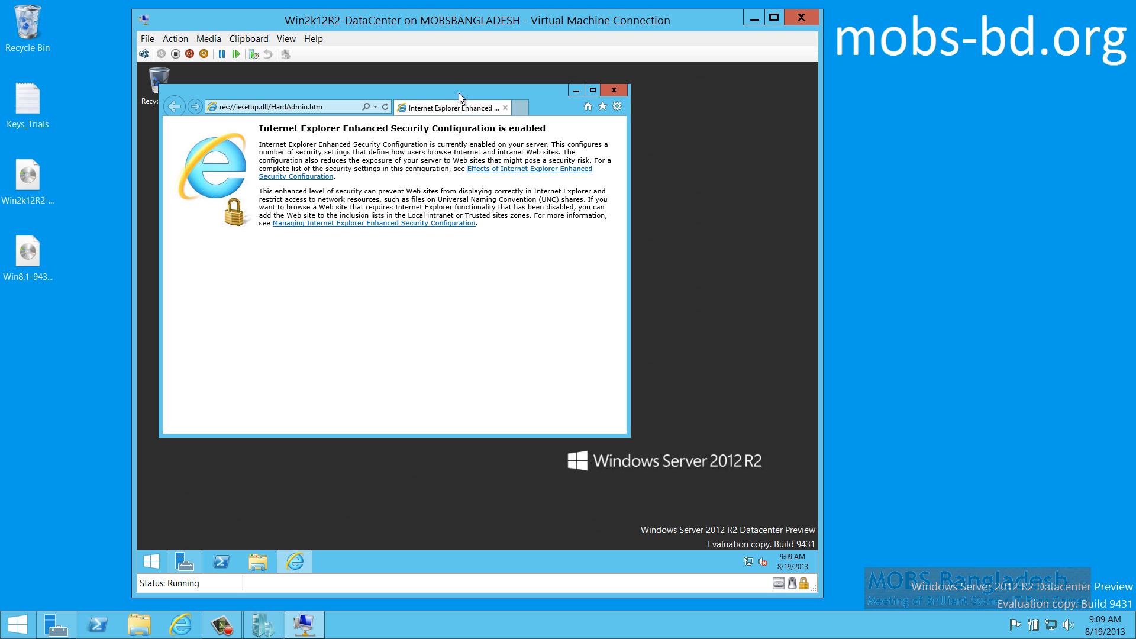
left_click(332, 108)
type("mi")
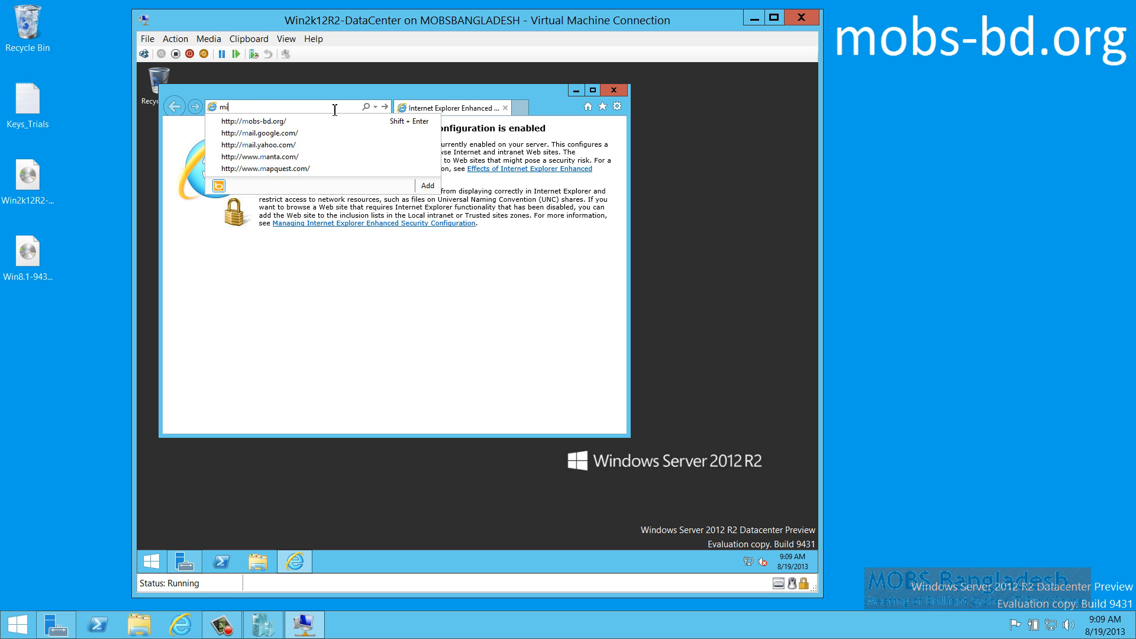
type("crosoft")
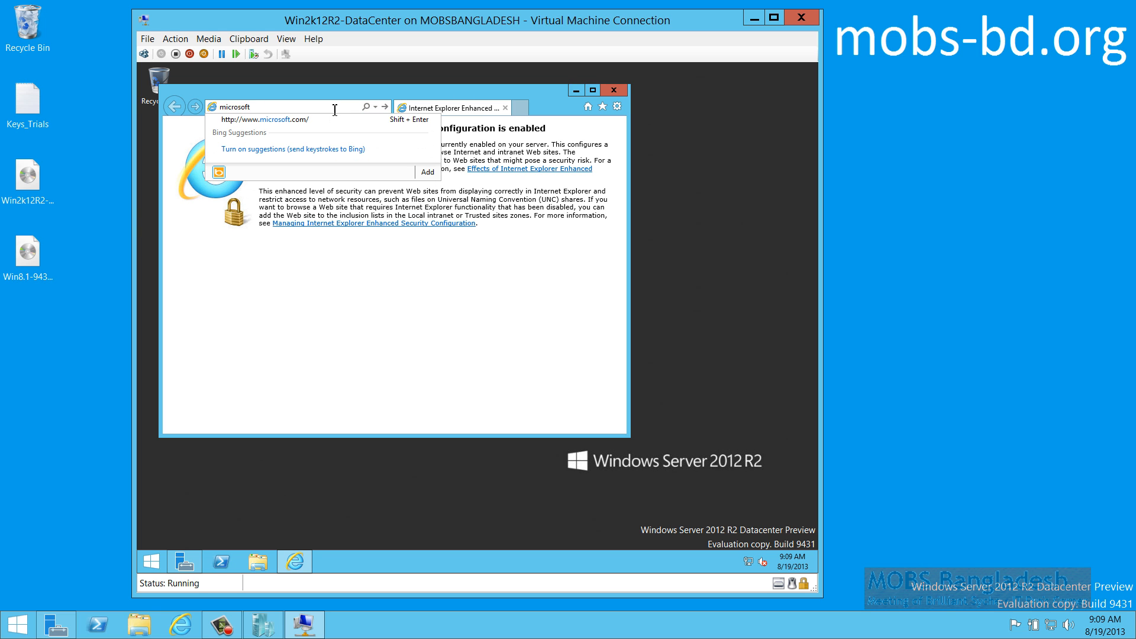
key("shift+Return")
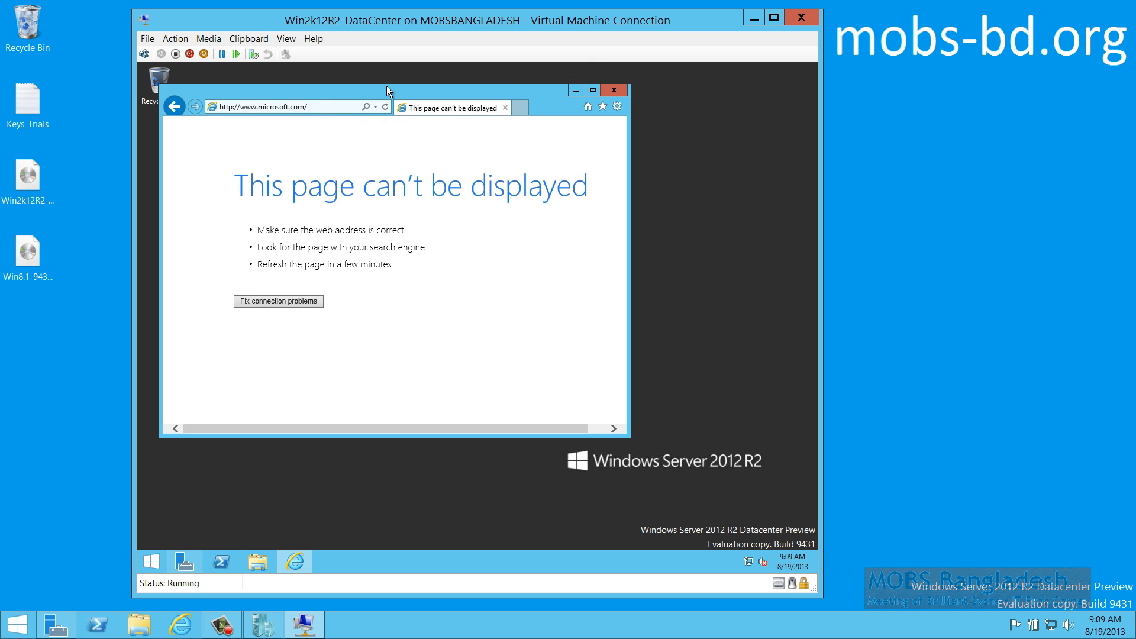
Set Internet Options to start with tabs from the last session and apply it
left_click(349, 109)
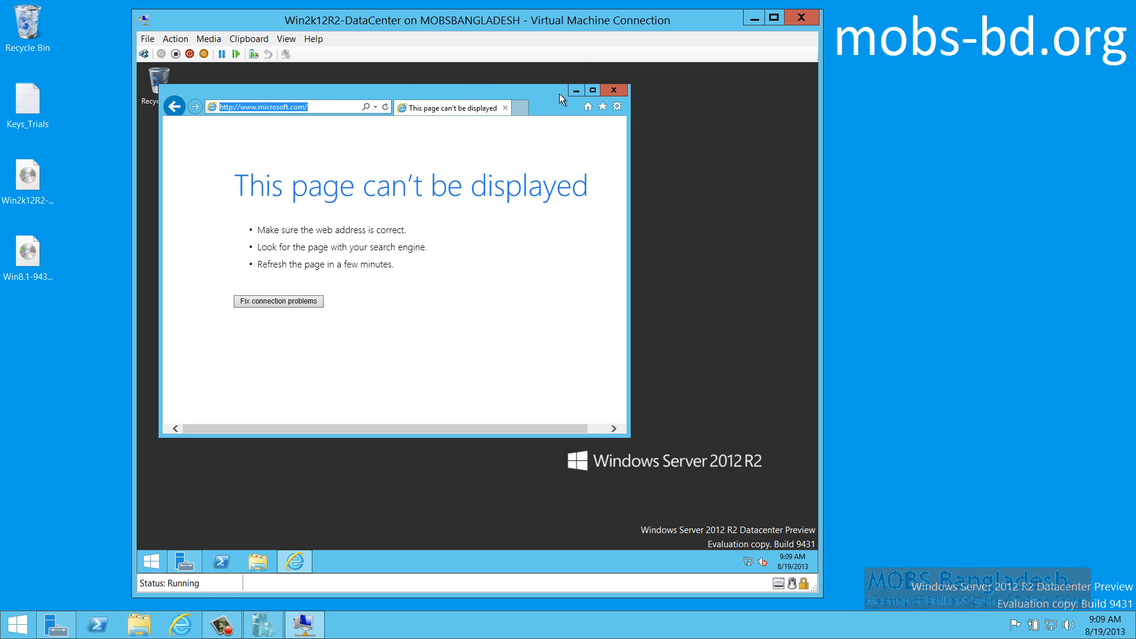
left_click(617, 106)
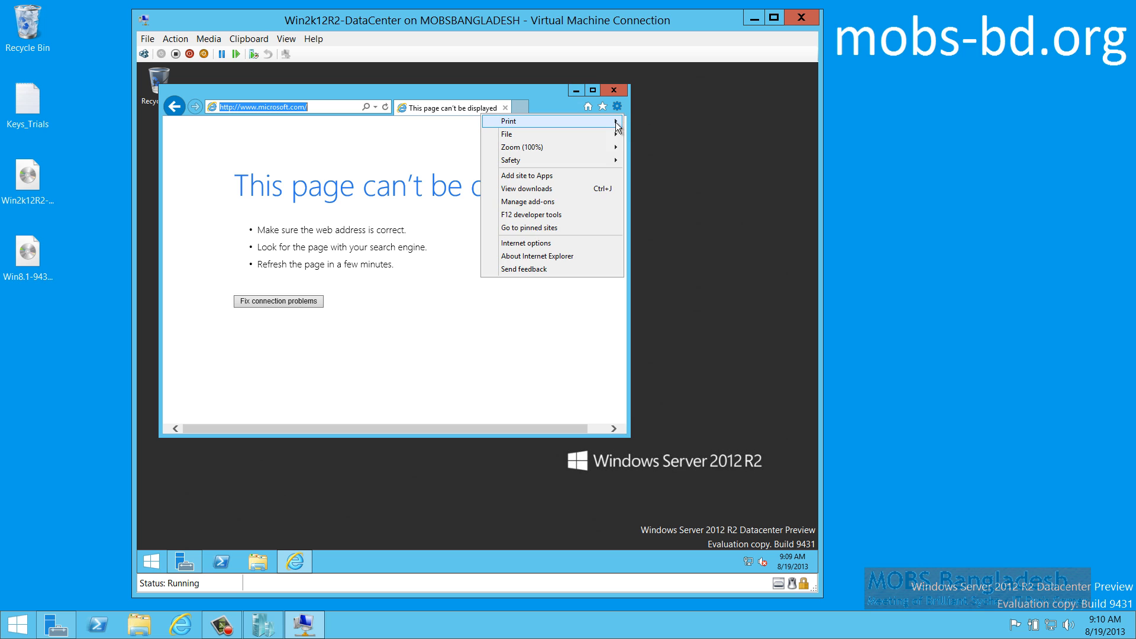
left_click(569, 243)
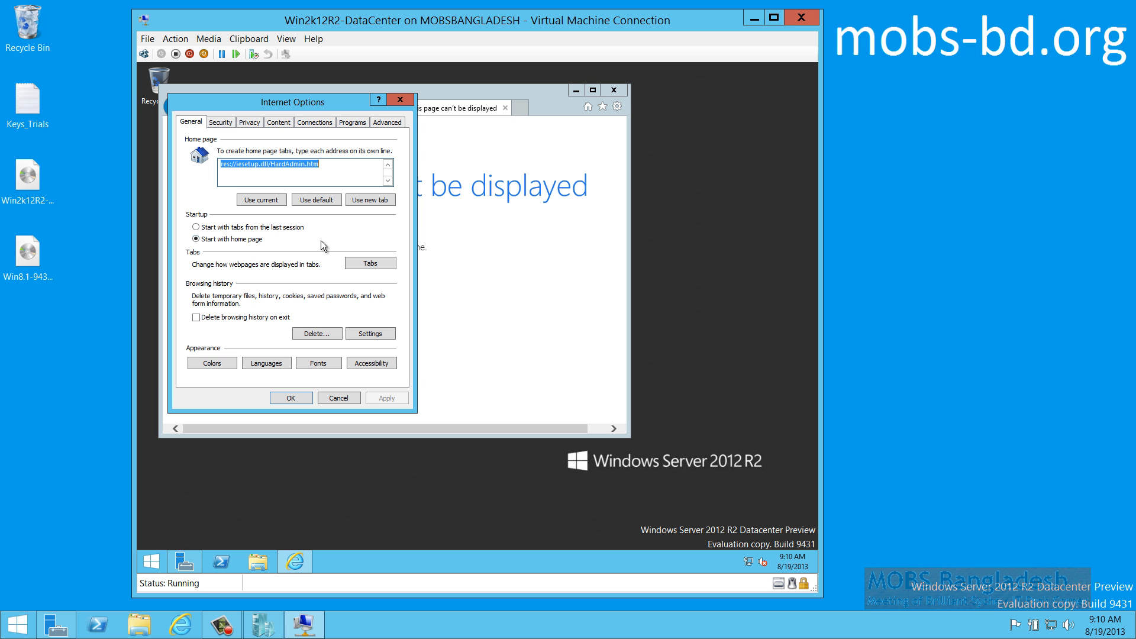
left_click(279, 230)
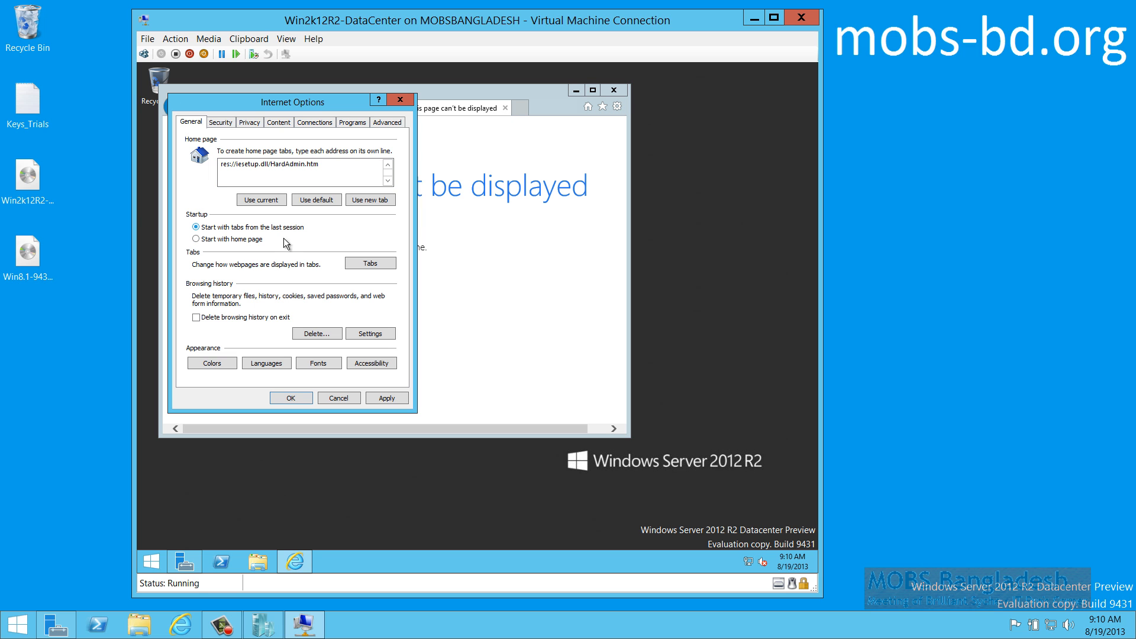
left_click(386, 398)
left_click(290, 398)
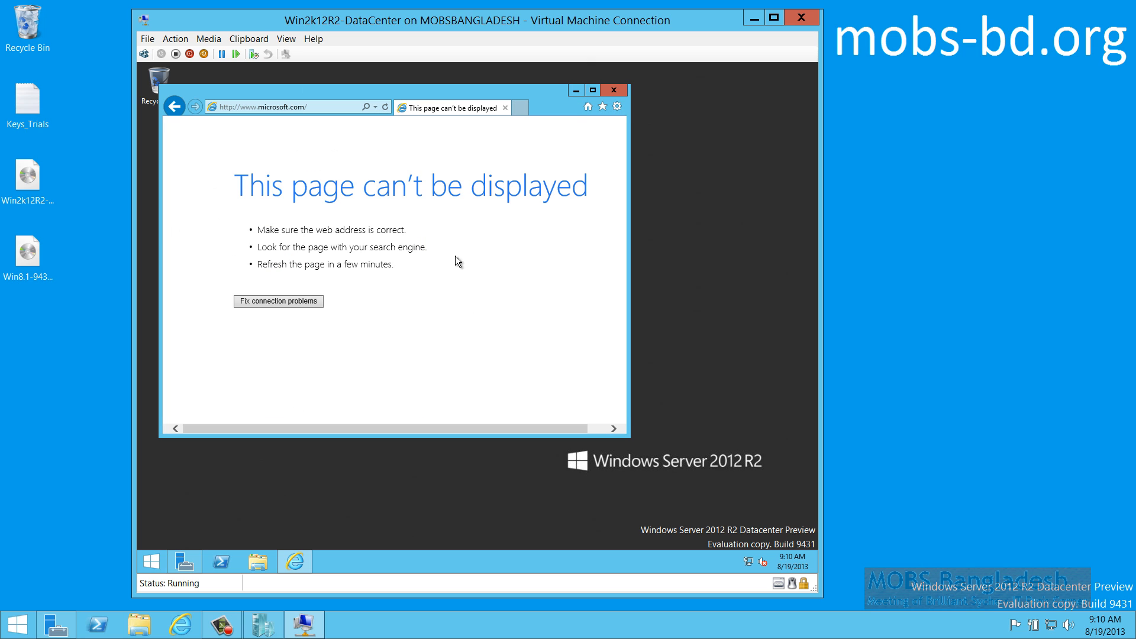
Maximize the browser, bring up the Run box, then close Internet Explorer
double_click(549, 91)
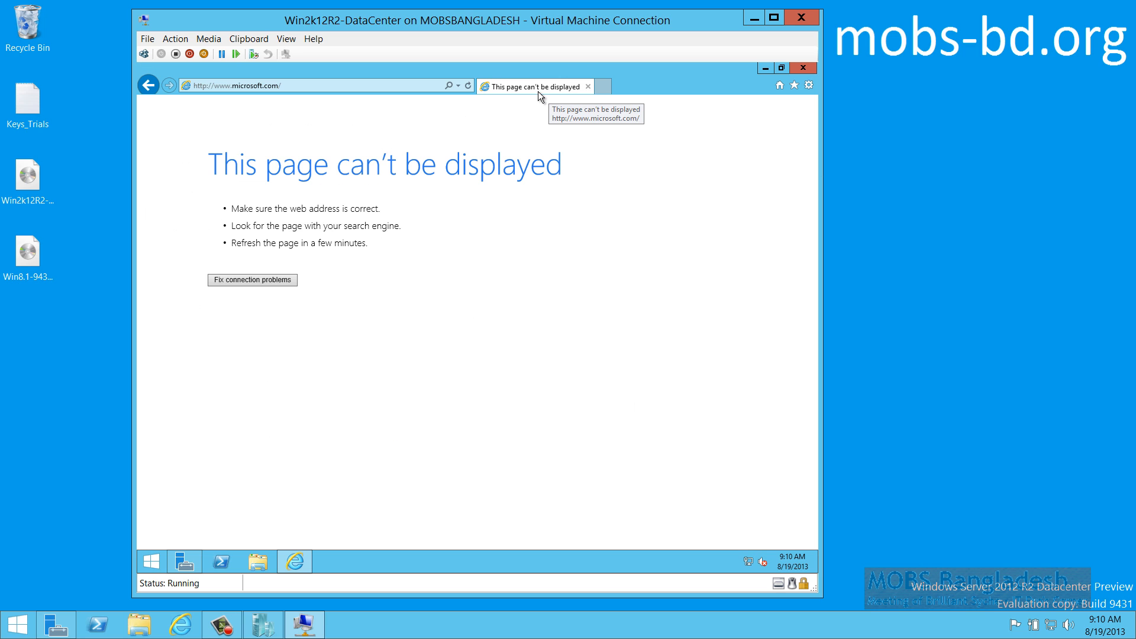
left_click(422, 85)
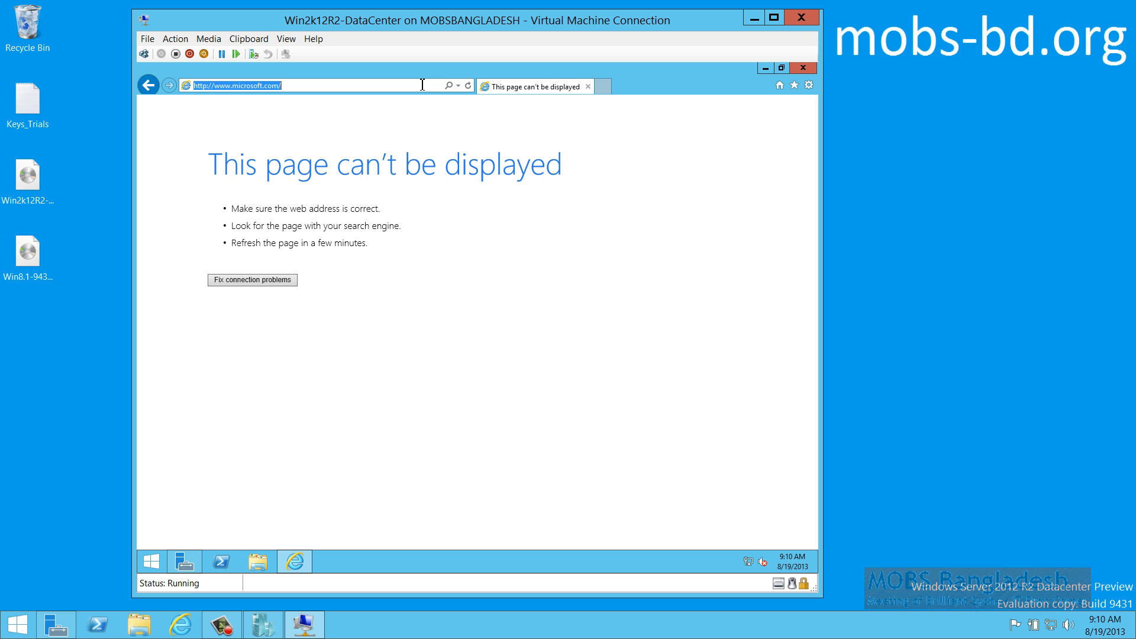
key("super+r")
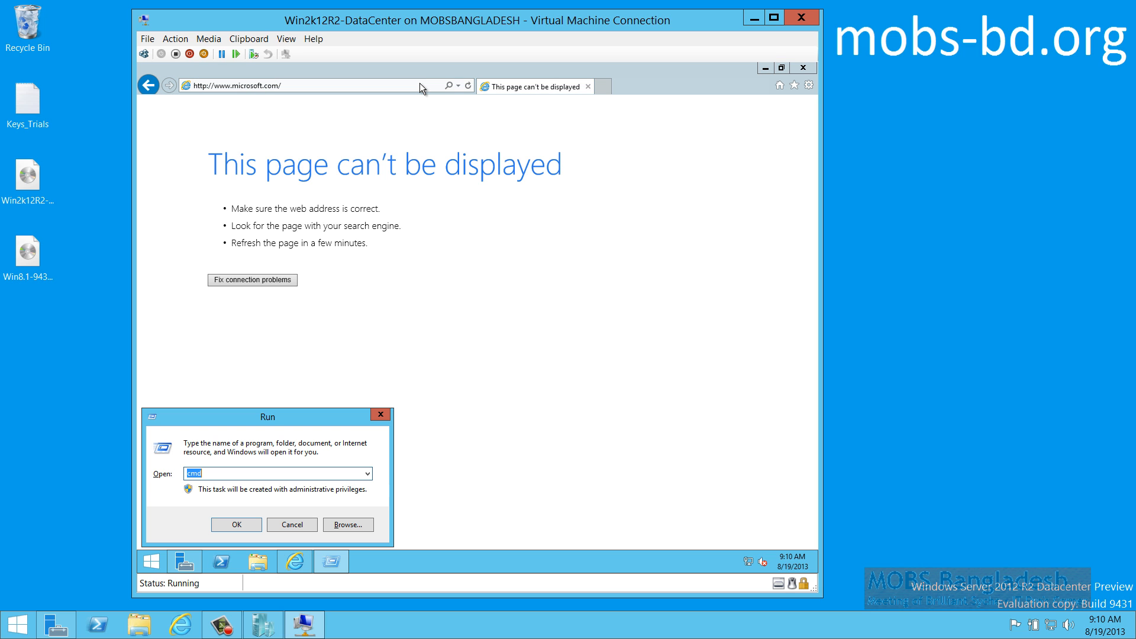
left_click_drag(428, 122, 371, 371)
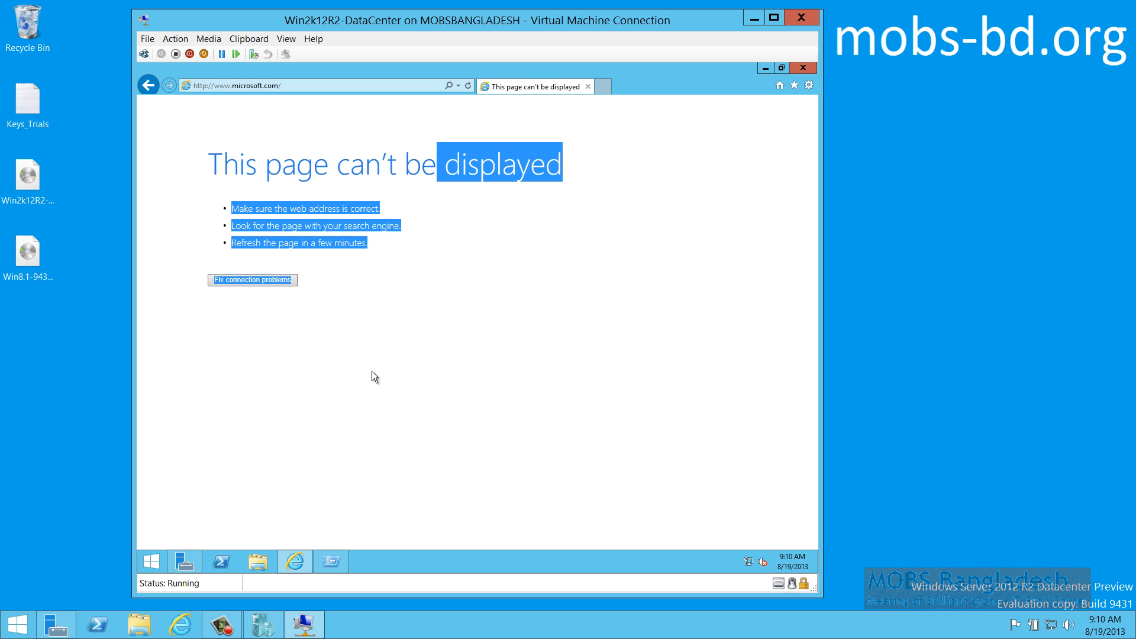
left_click(634, 207)
left_click(807, 66)
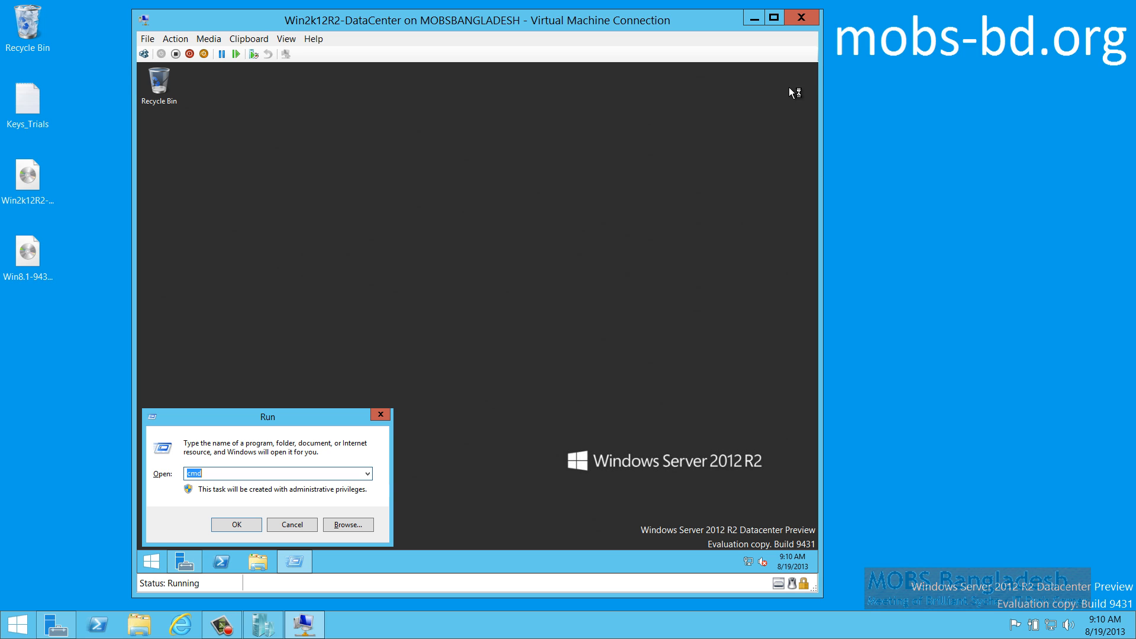
Dismiss Run, check Ethernet details, then open its IPv4 properties showing static 192.168.1.200
left_click(292, 524)
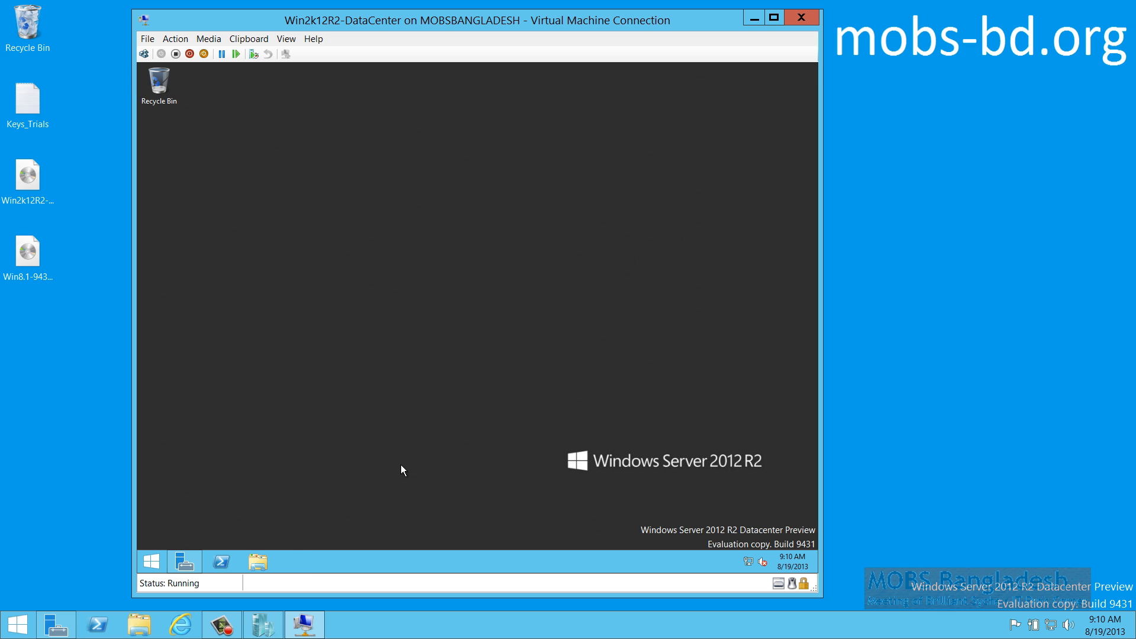
right_click(747, 559)
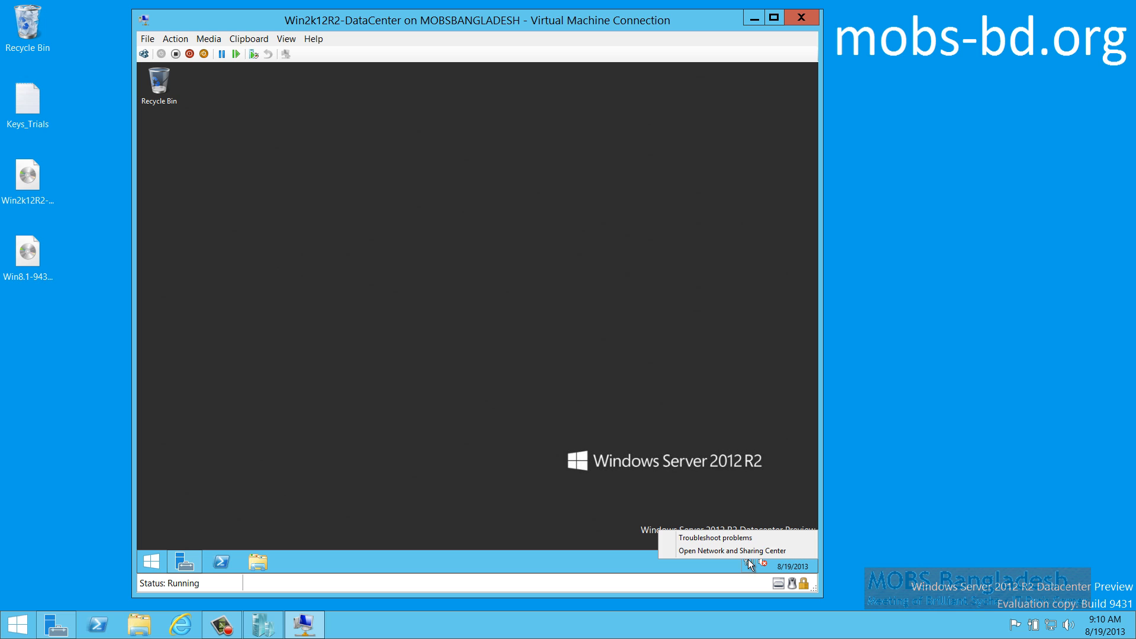
left_click(744, 551)
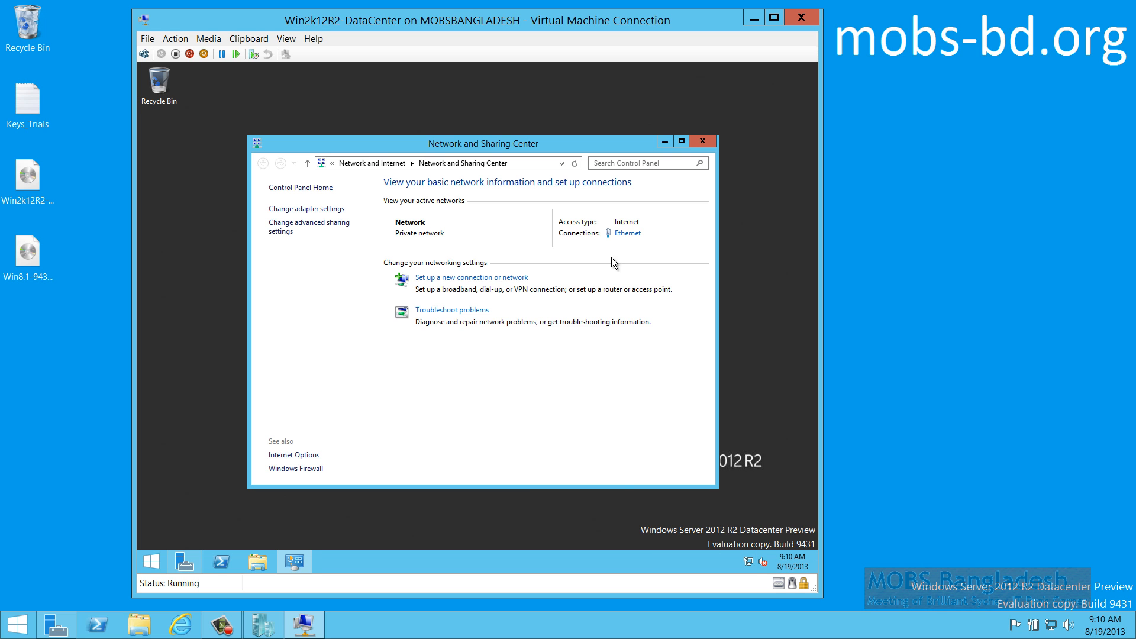
left_click(625, 233)
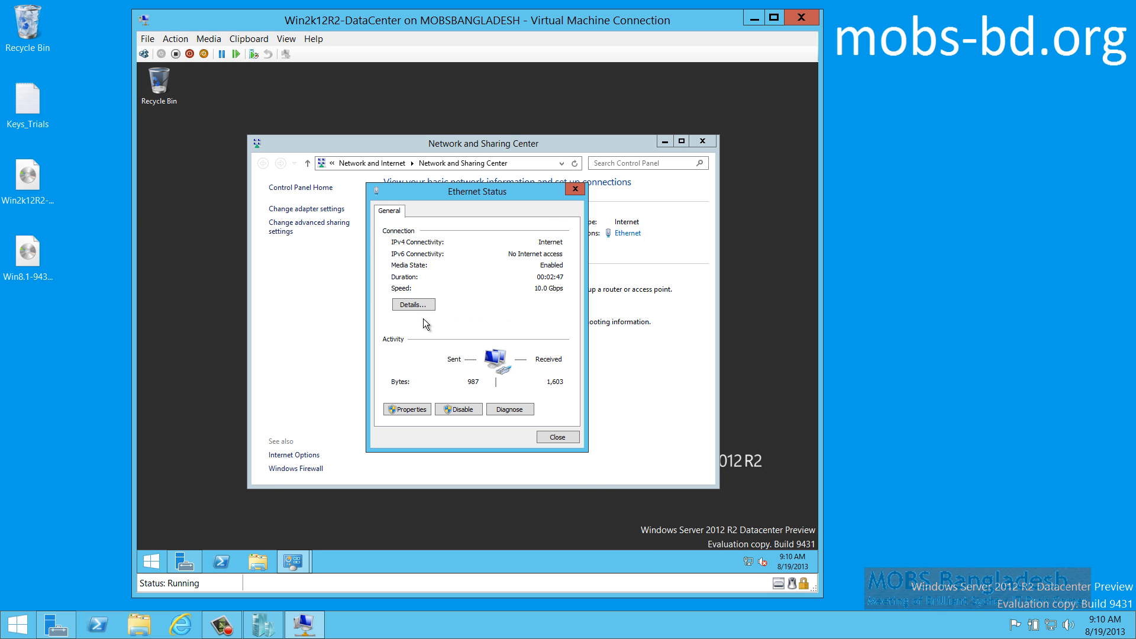
left_click(493, 314)
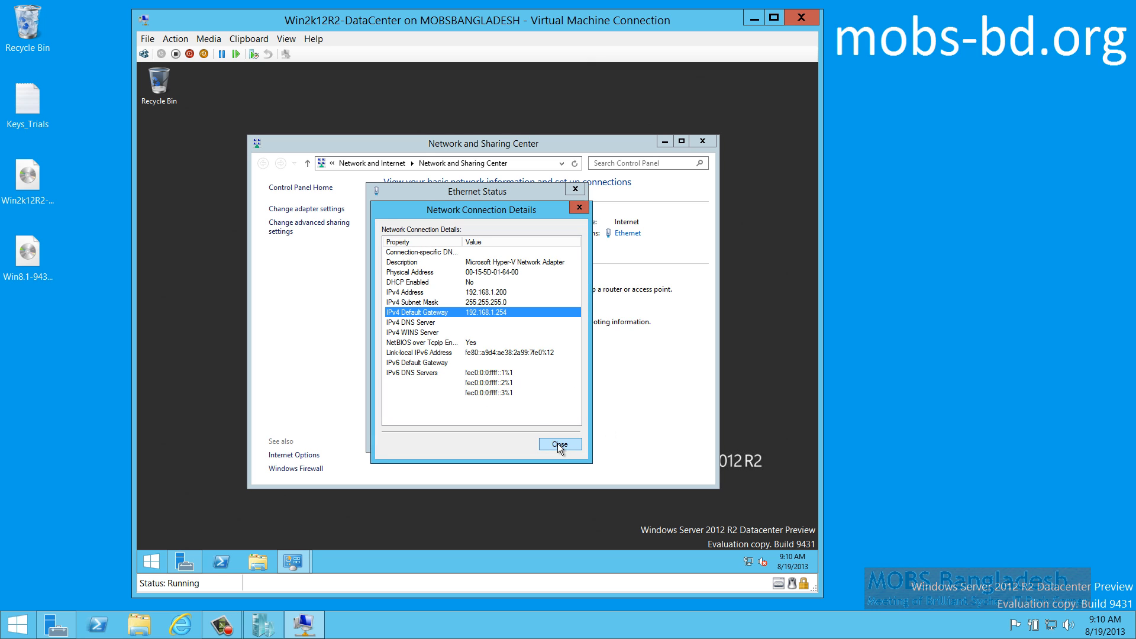
left_click(574, 444)
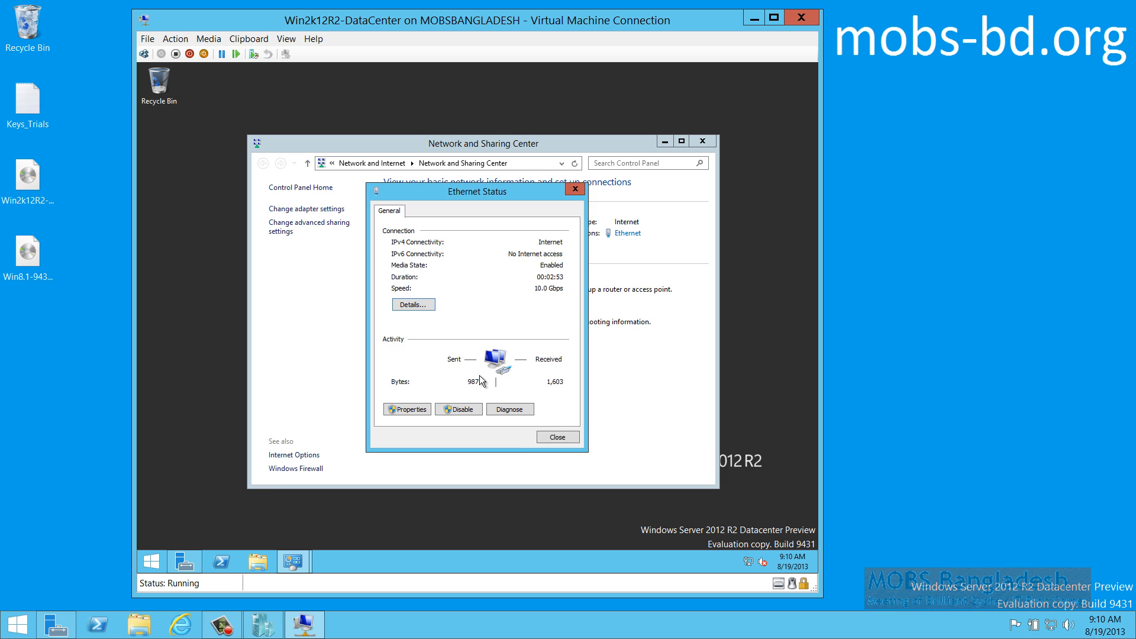
left_click(407, 411)
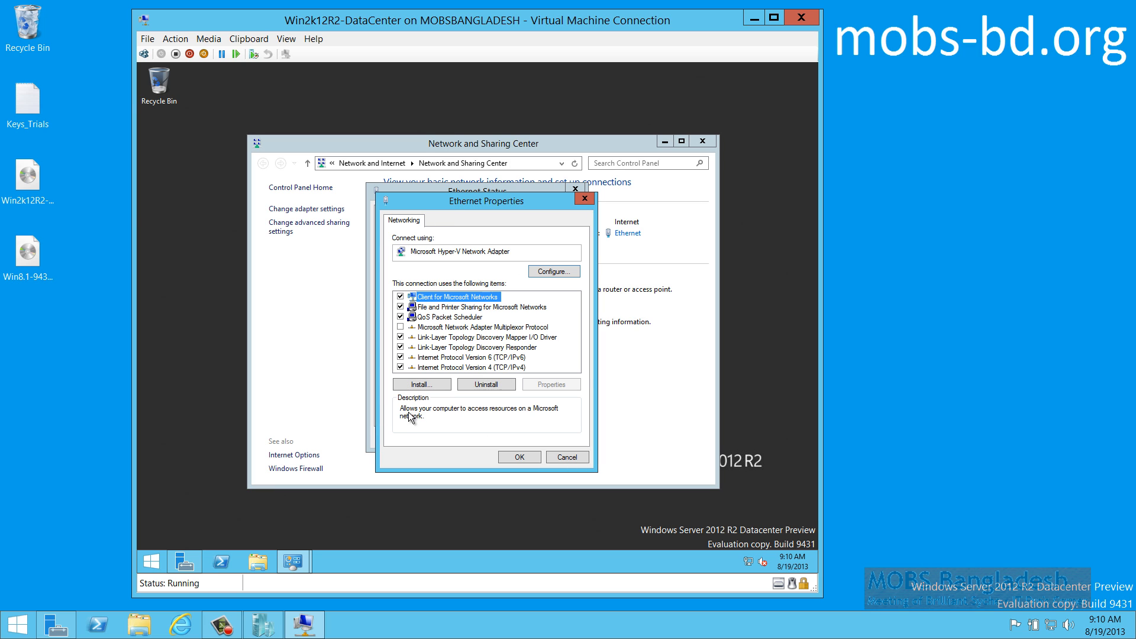
double_click(492, 367)
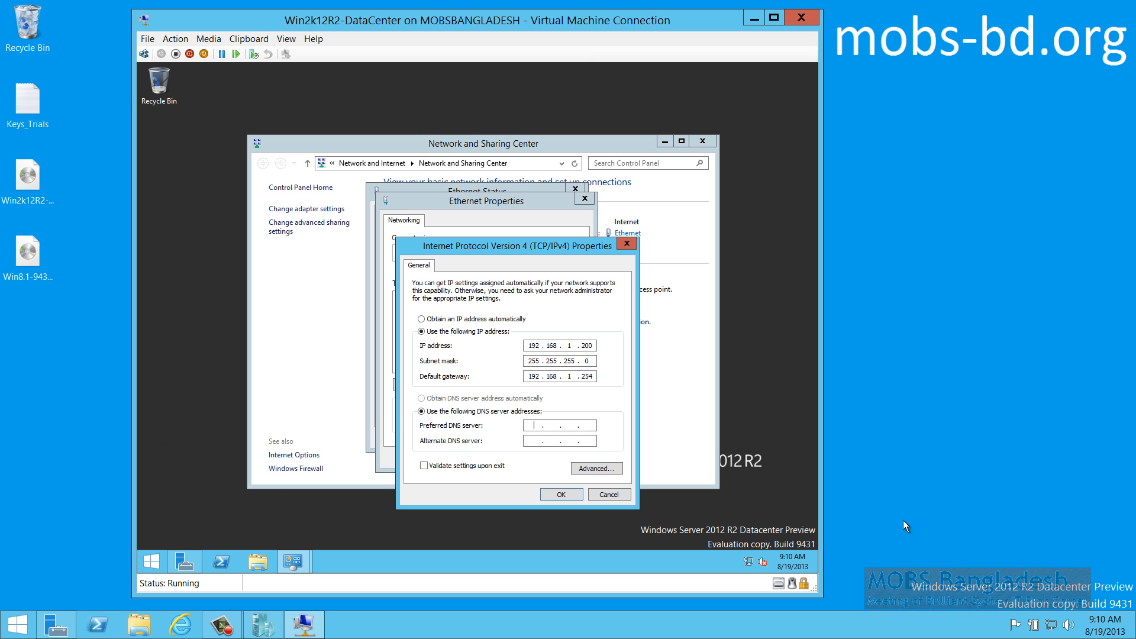
On the host, show vEthernet details with DNS 192.168.12.1 and 120.50.180.2, moved left beside the VM
right_click(1052, 622)
left_click(1050, 615)
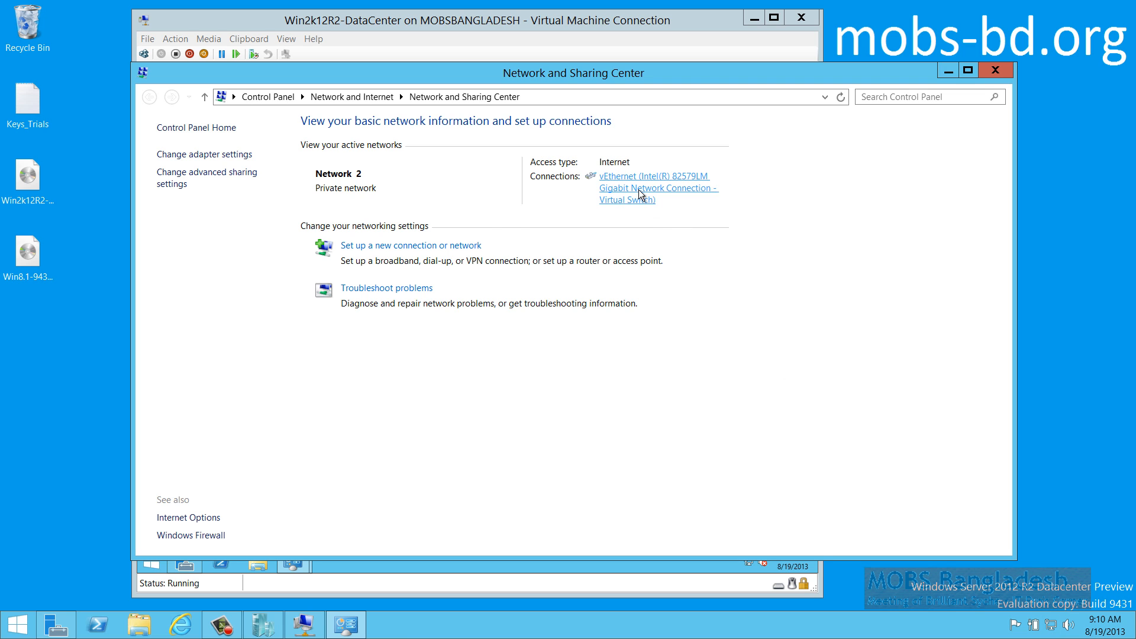
left_click(637, 192)
left_click(503, 302)
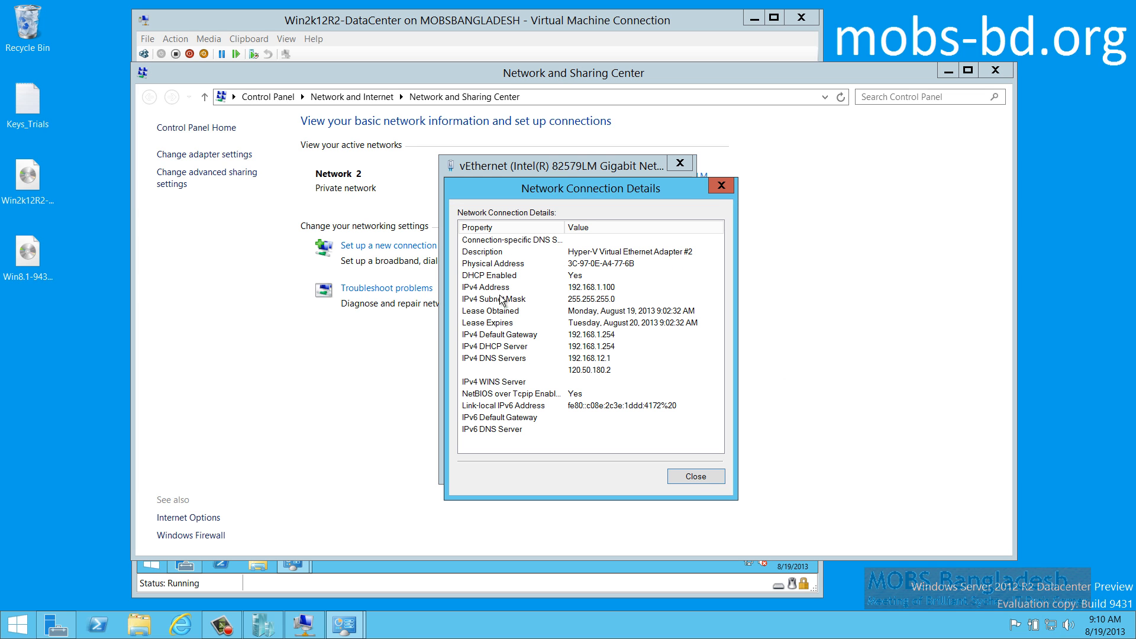
left_click_drag(573, 180, 210, 221)
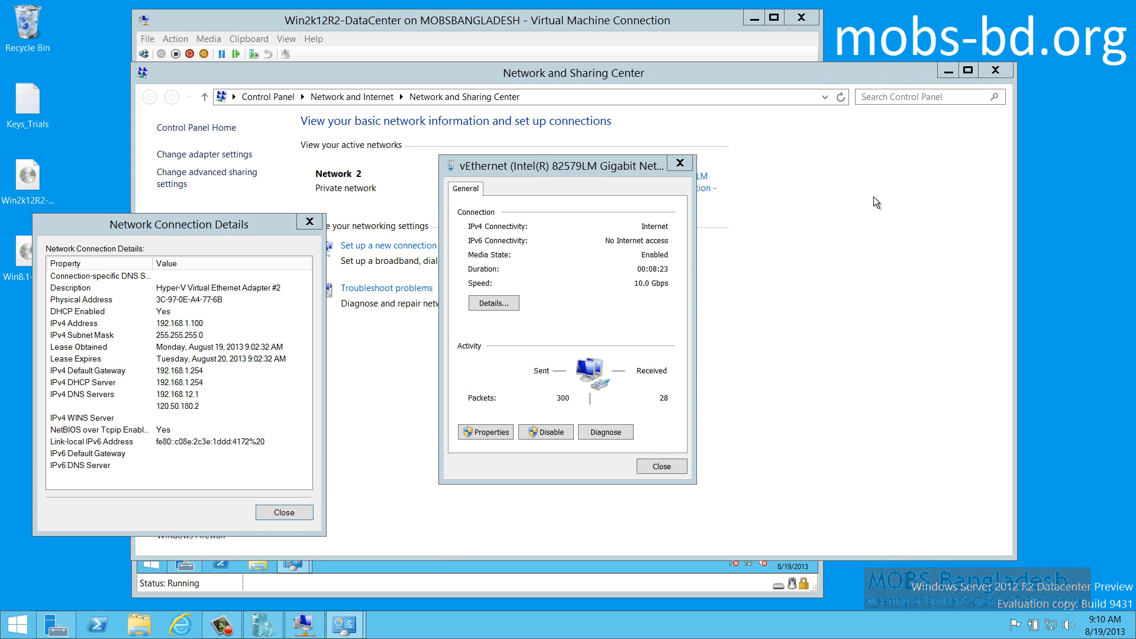
left_click(948, 70)
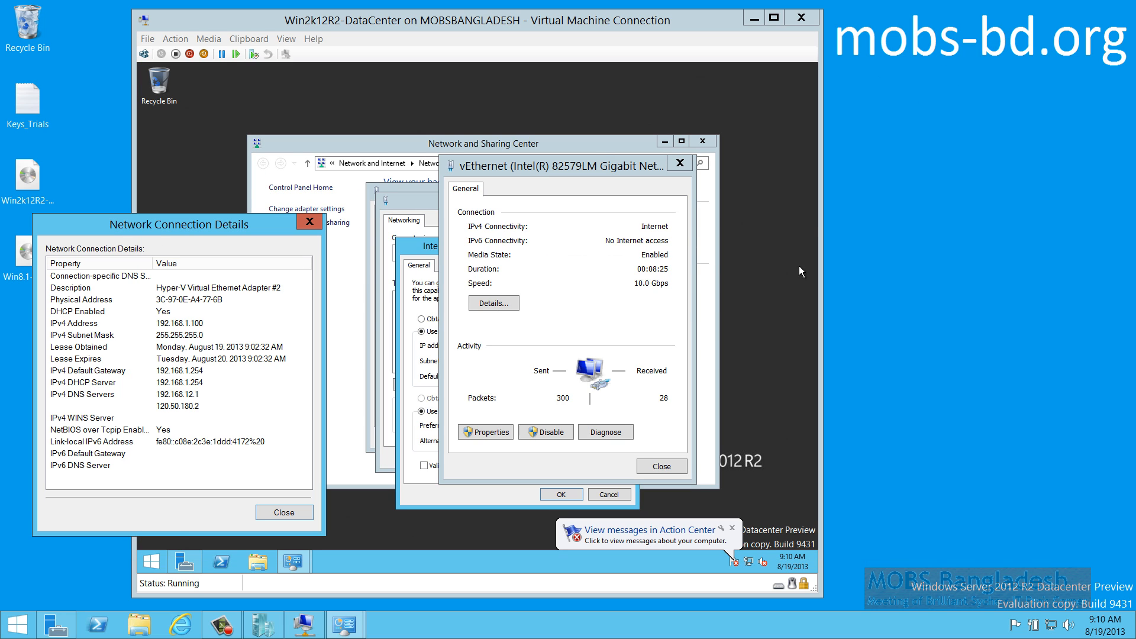
Enter preferred DNS 192.168.12.1 and alternate 120.50.180.2, save, and close Network and Sharing Center
left_click(559, 16)
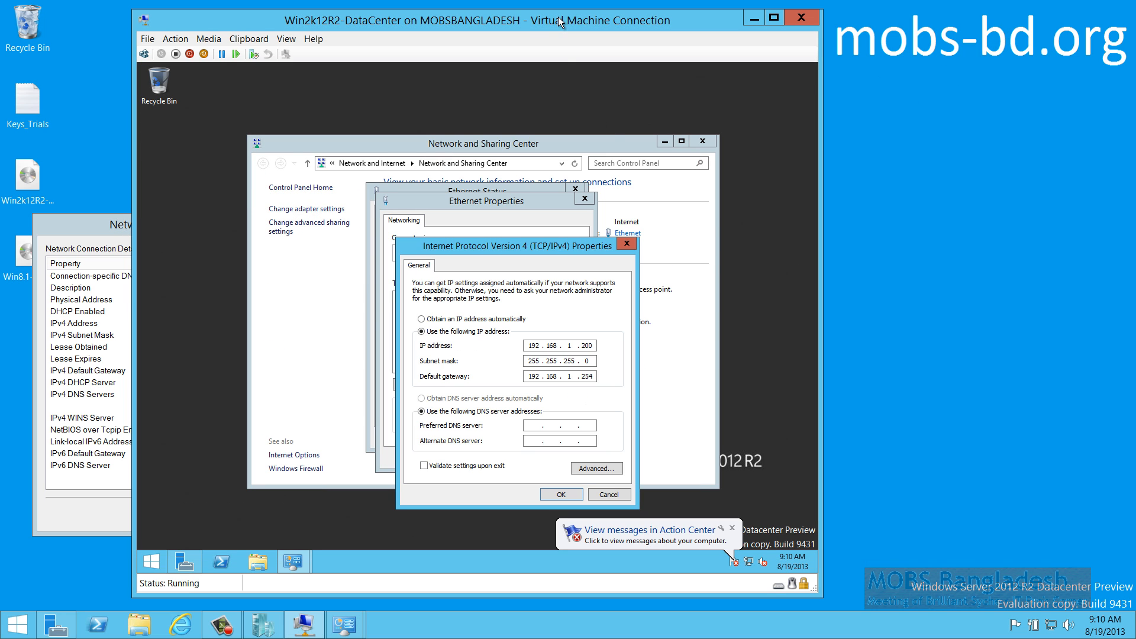
left_click_drag(499, 28, 672, 34)
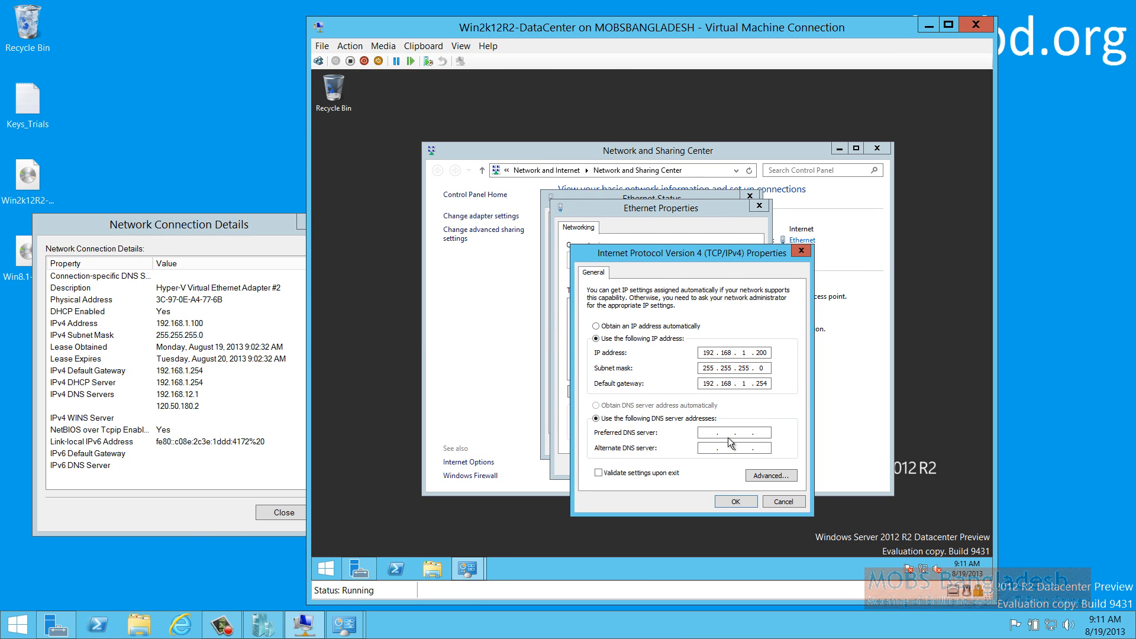
type("192")
type("168")
type("12.1")
type("120")
type("50")
type("189")
key("BackSpace")
type("0 . 2")
left_click(738, 500)
left_click(698, 466)
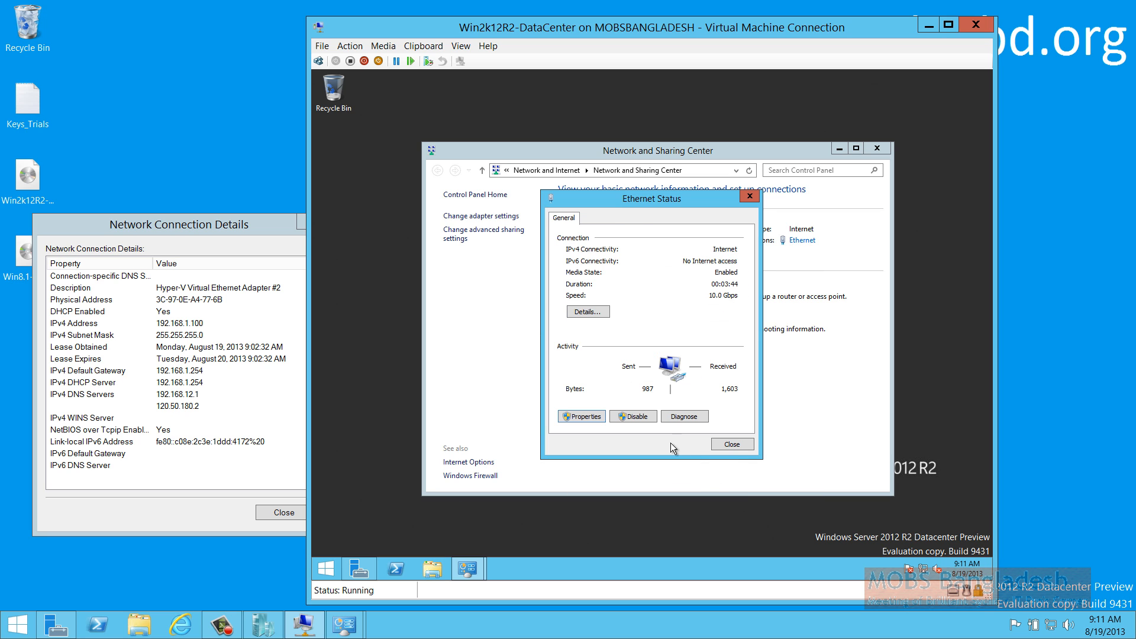
left_click(733, 444)
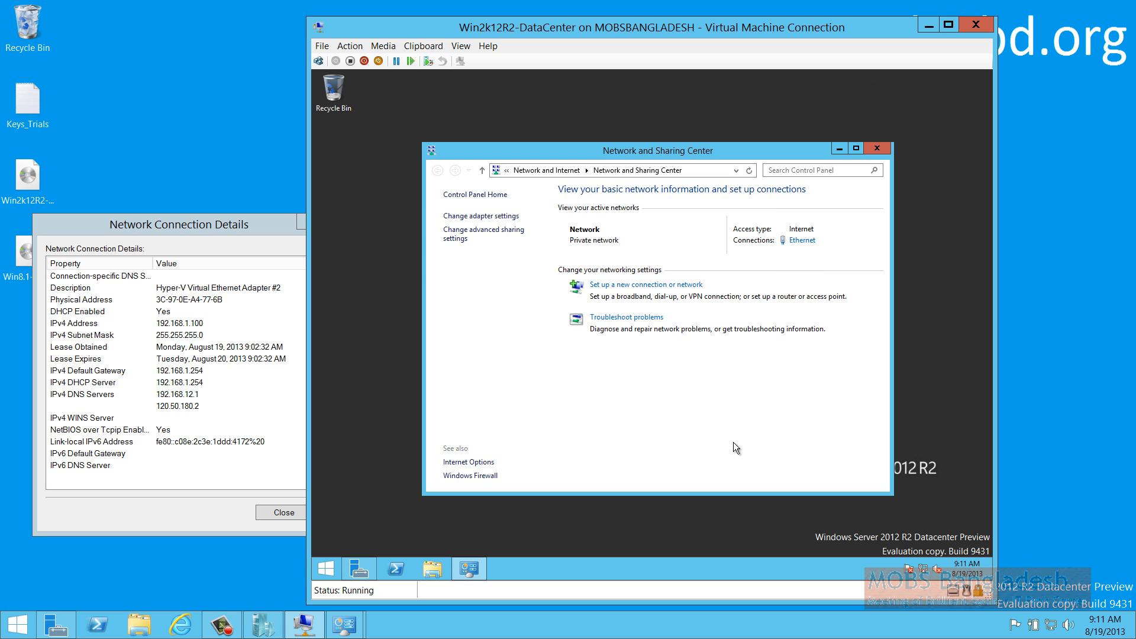
left_click(877, 148)
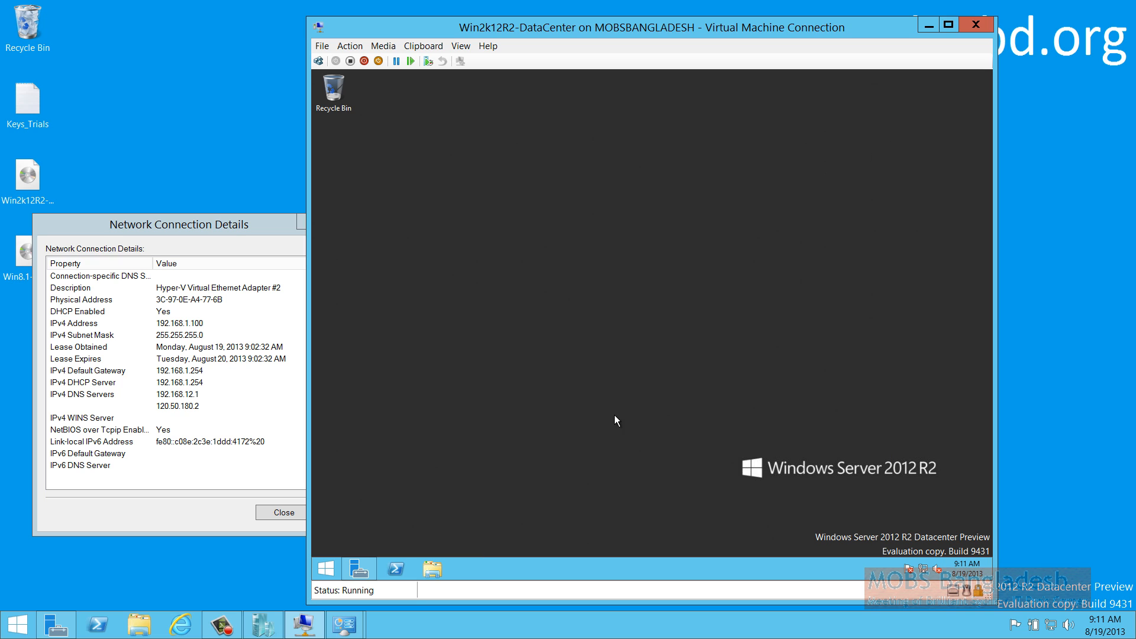
Start the Add Roles and Features Wizard from Server Manager, skipping the introduction page in future
left_click(358, 568)
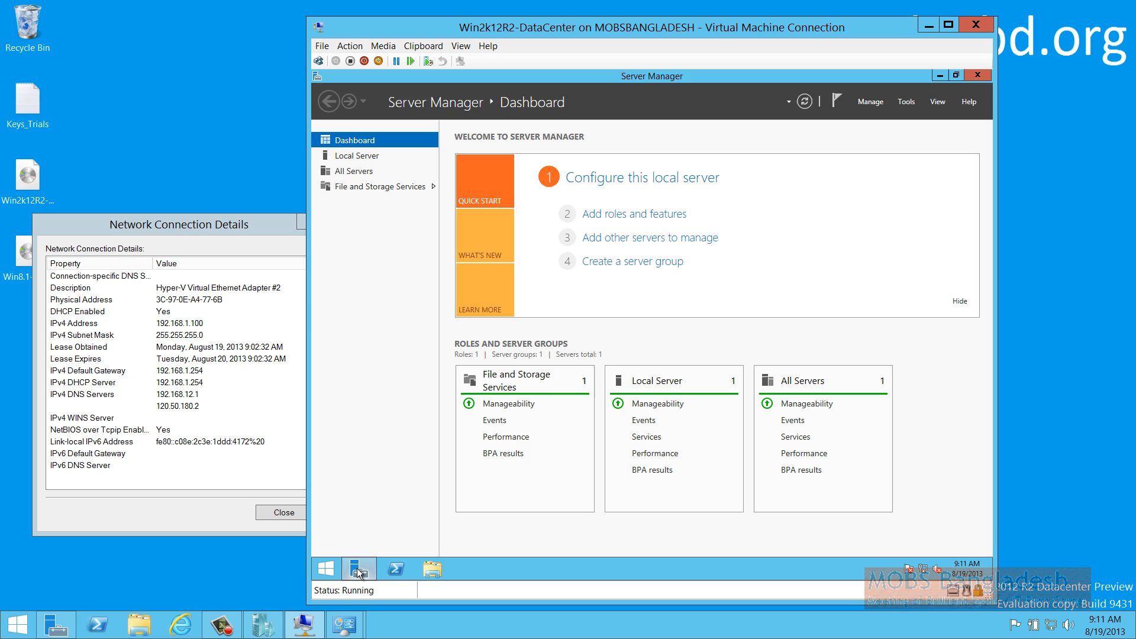
left_click(871, 103)
left_click(905, 117)
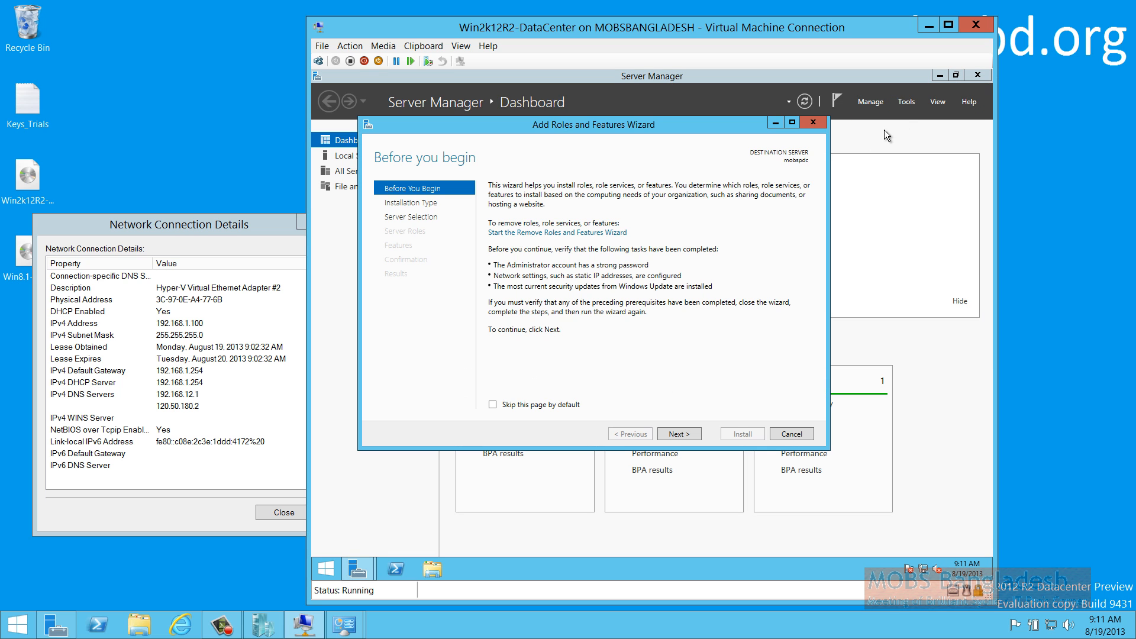
left_click(561, 407)
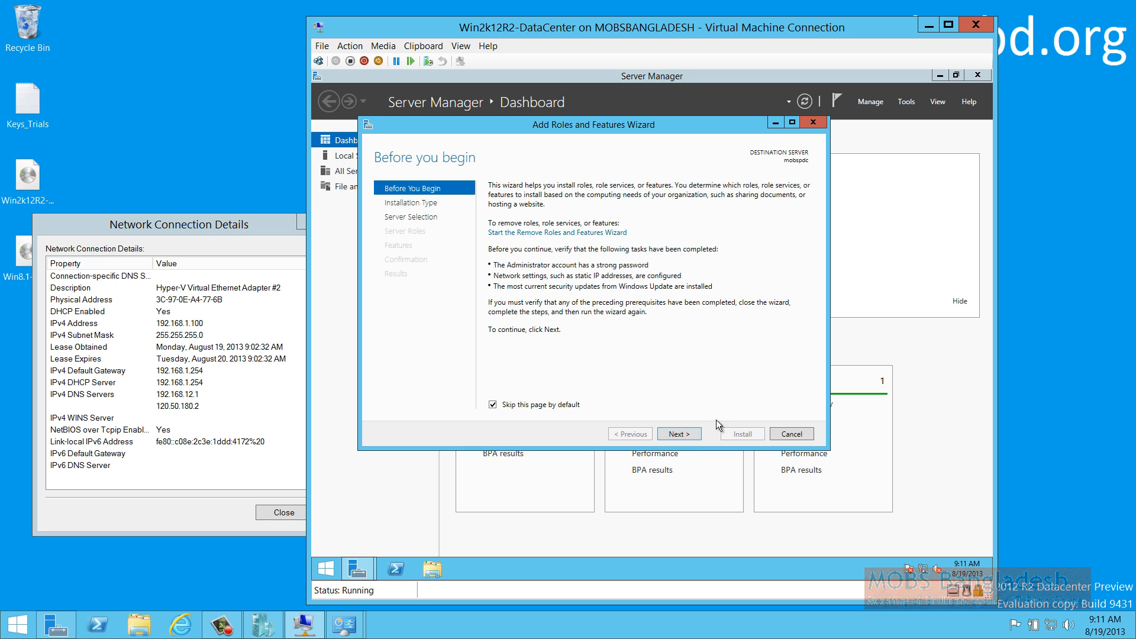
left_click(679, 435)
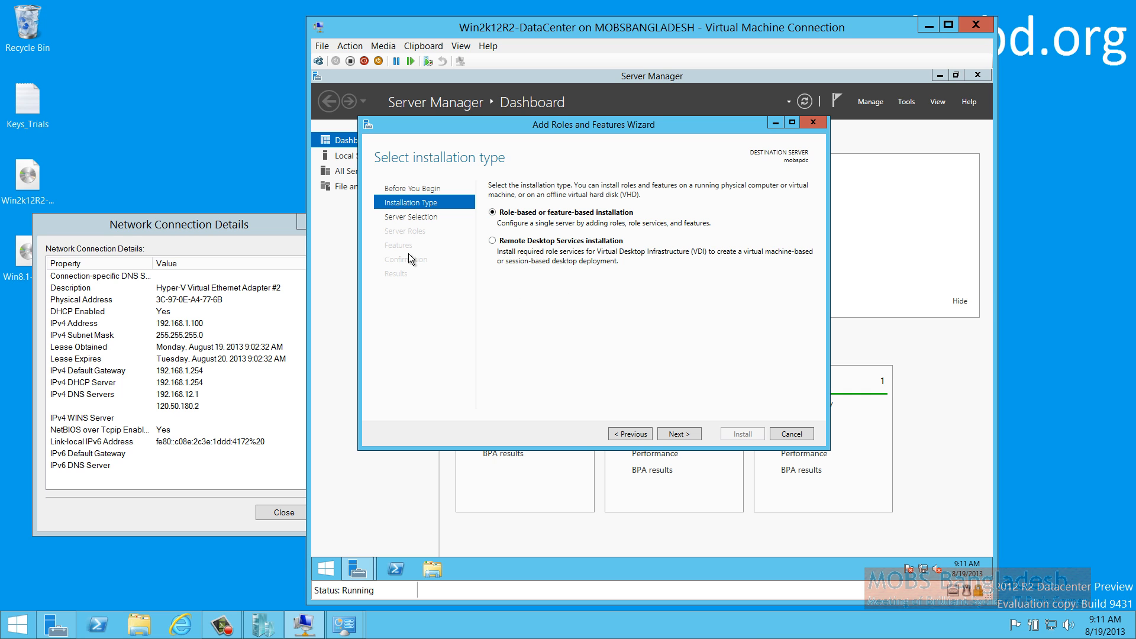
Close the host's network connection details and adapter status windows
left_click(228, 223)
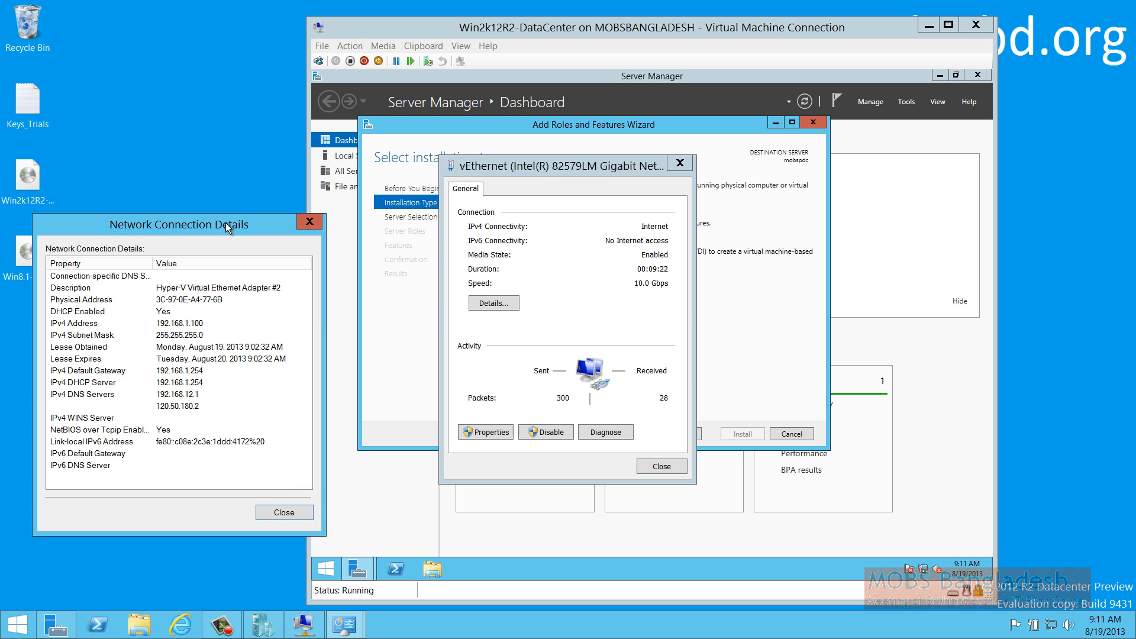
left_click(310, 221)
left_click(664, 466)
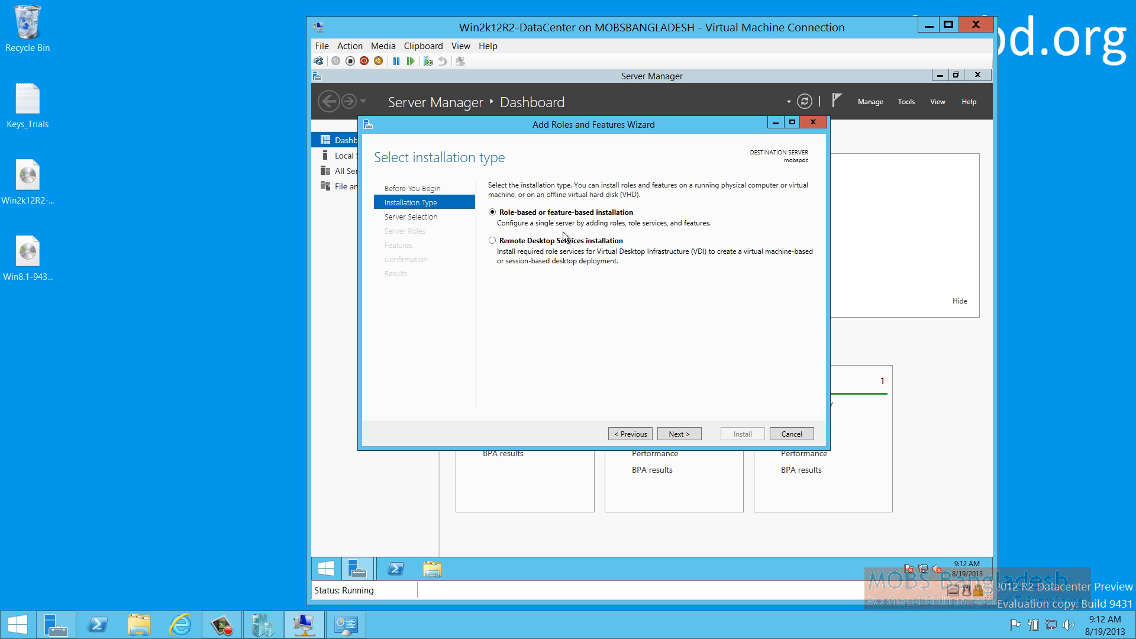
Compare installation types, keep role-based installation, advance to server selection, then cancel the wizard
left_click(508, 241)
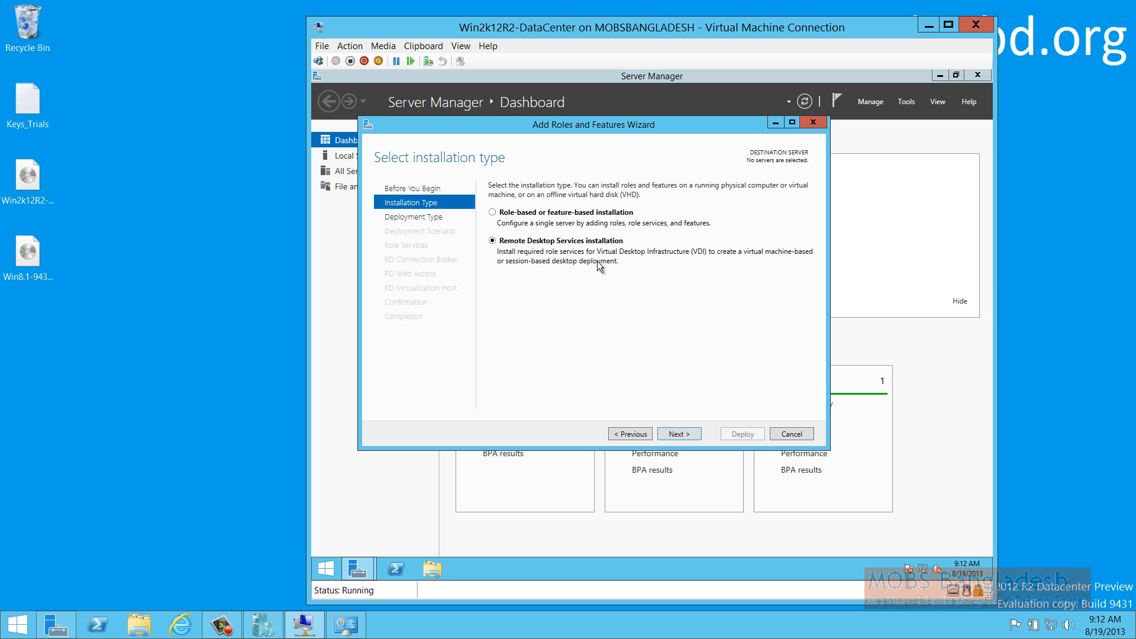
left_click(562, 215)
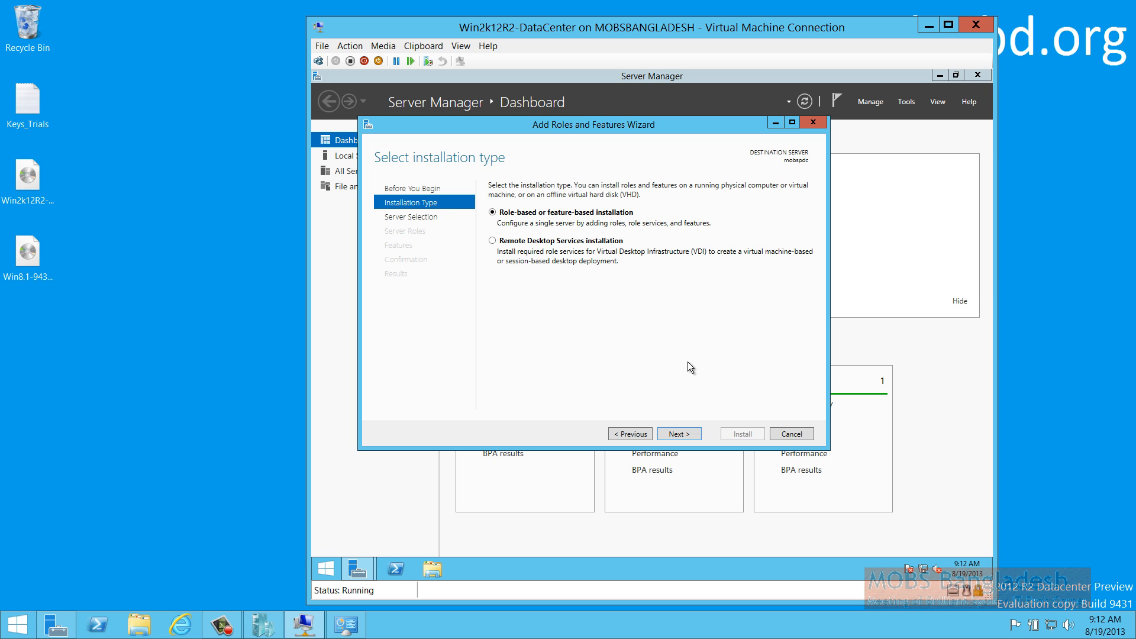
left_click(680, 435)
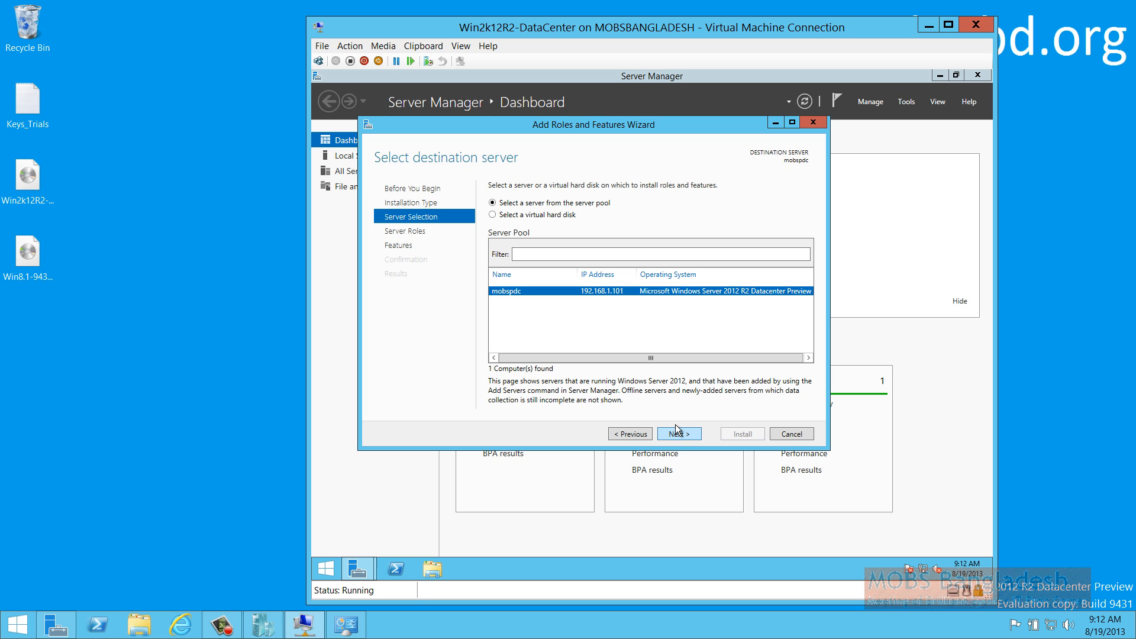
left_click_drag(658, 357, 611, 358)
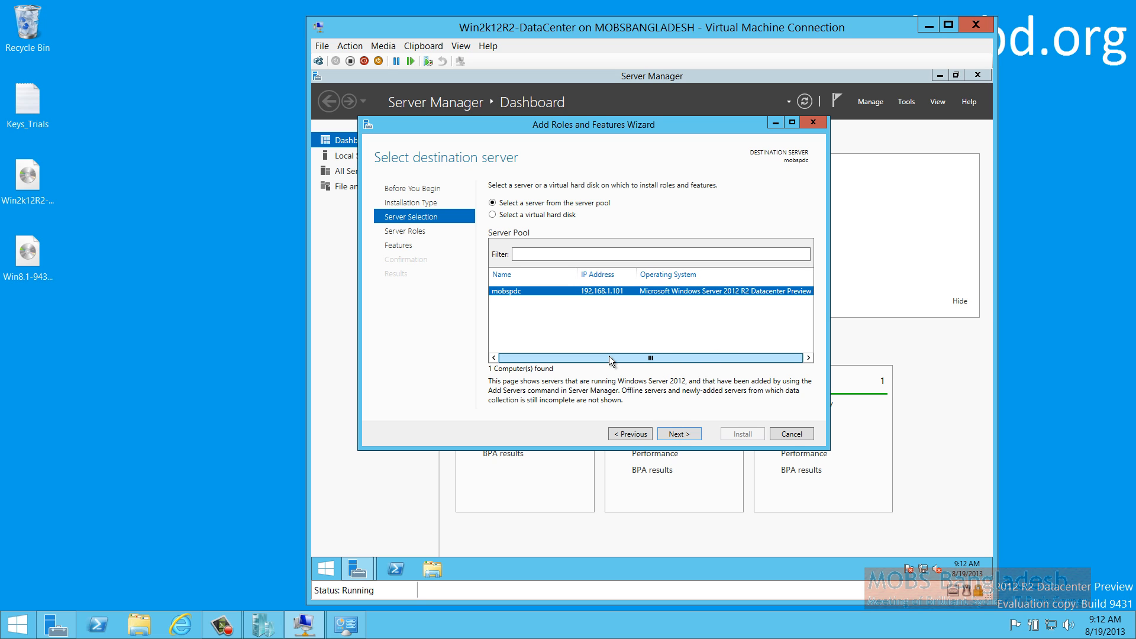
left_click(798, 437)
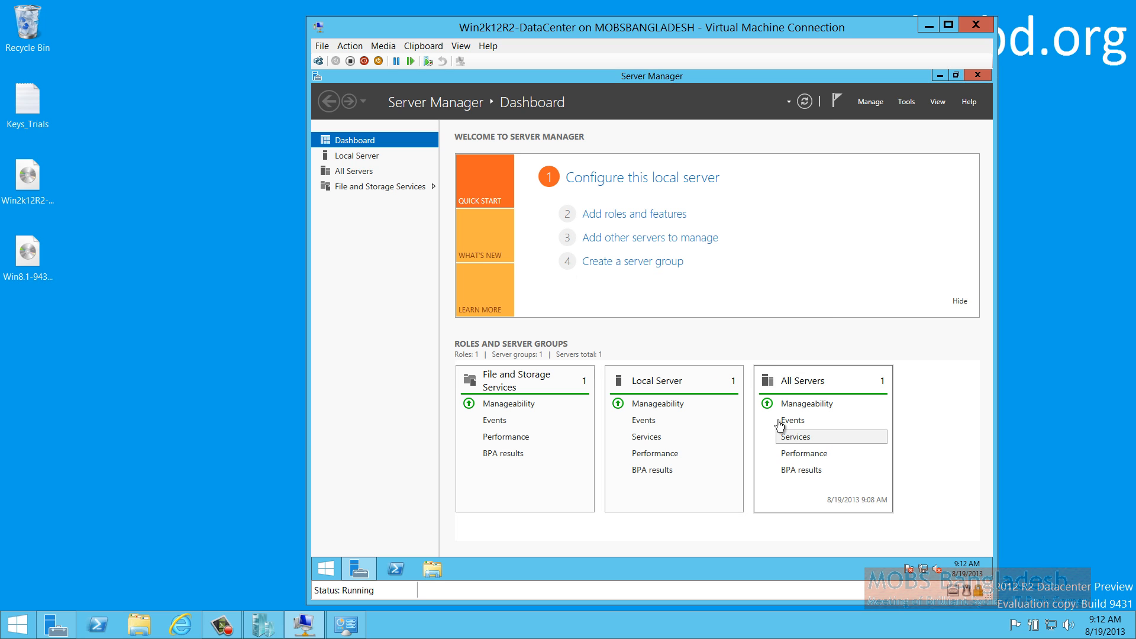
Close Server Manager and glance at the Power options from the Settings charm
left_click(977, 75)
mouse_move(989, 101)
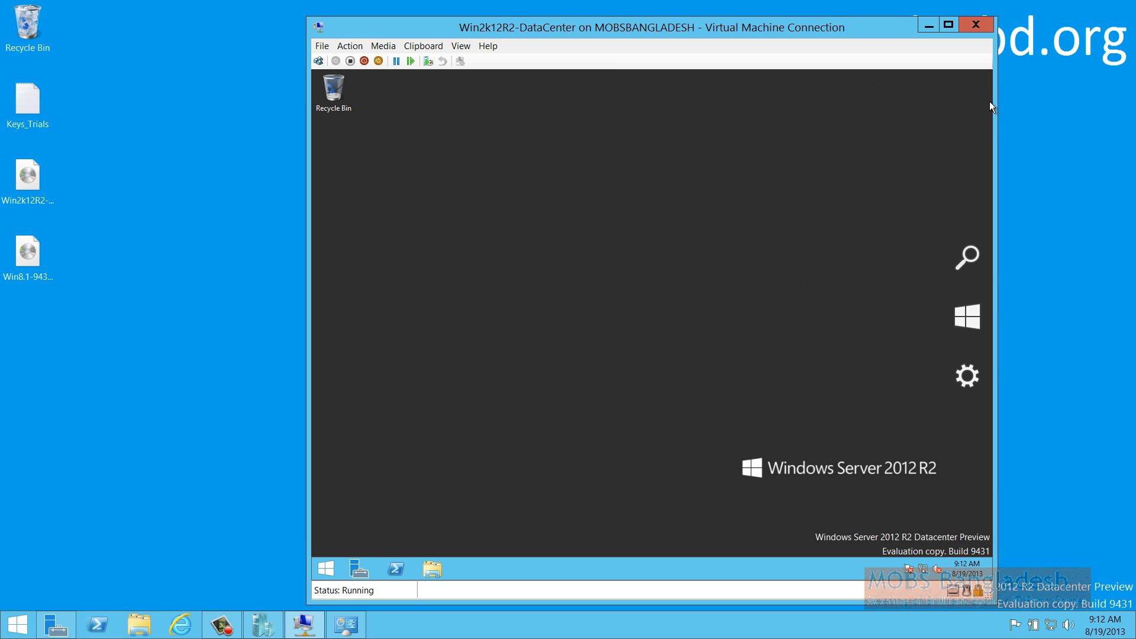
left_click(970, 379)
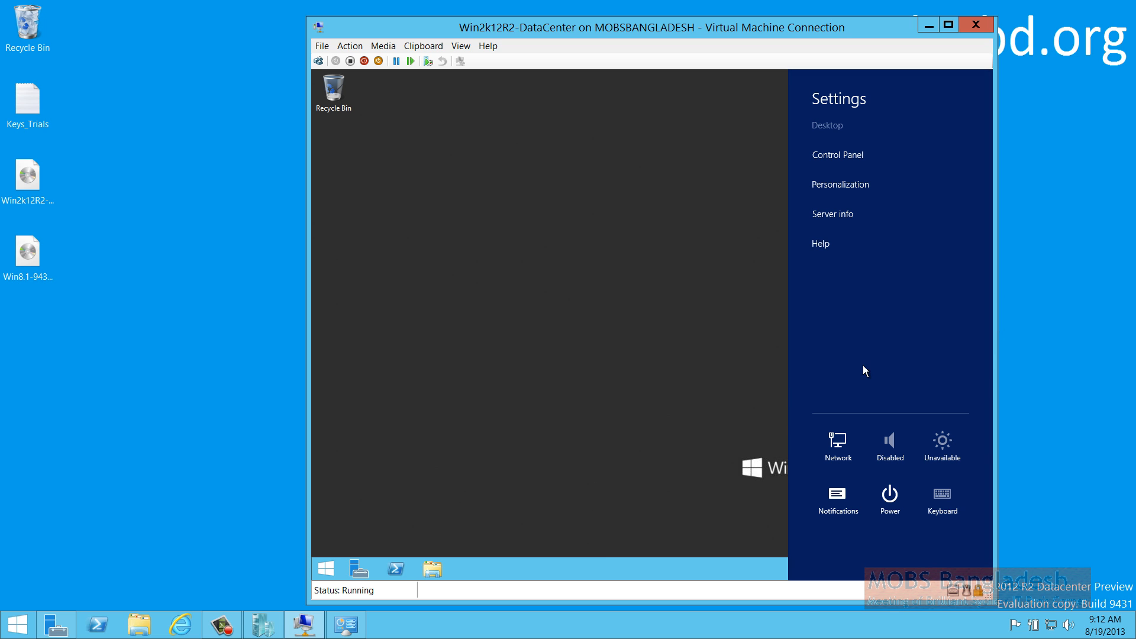
left_click(899, 506)
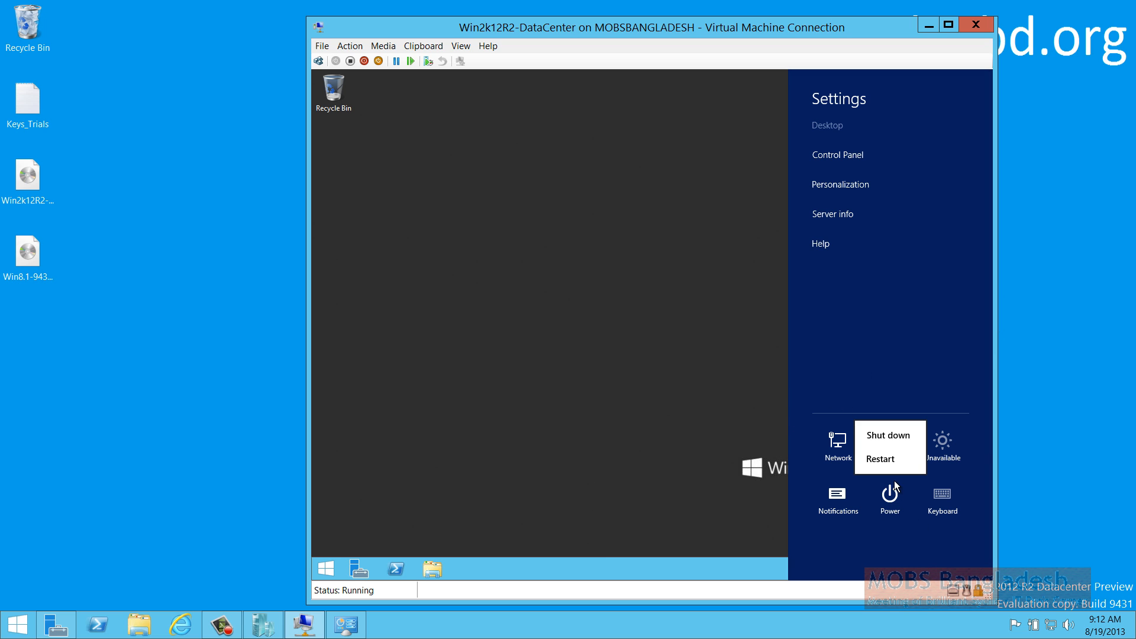
left_click(757, 438)
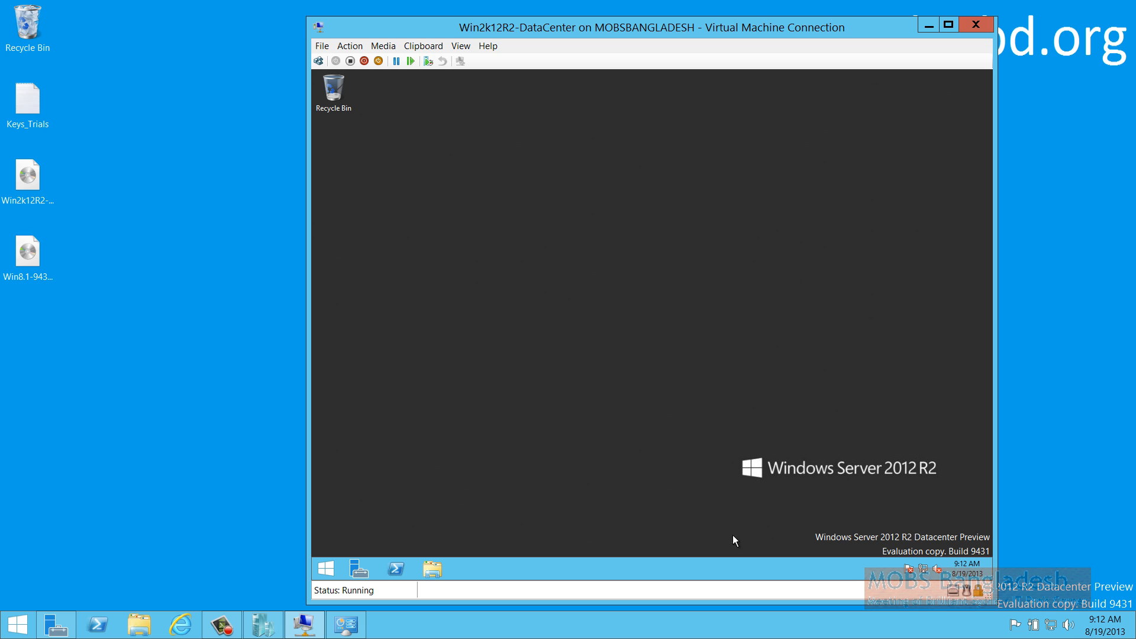
Set Windows SmartScreen to require administrator approval for unrecognized internet apps
left_click(909, 572)
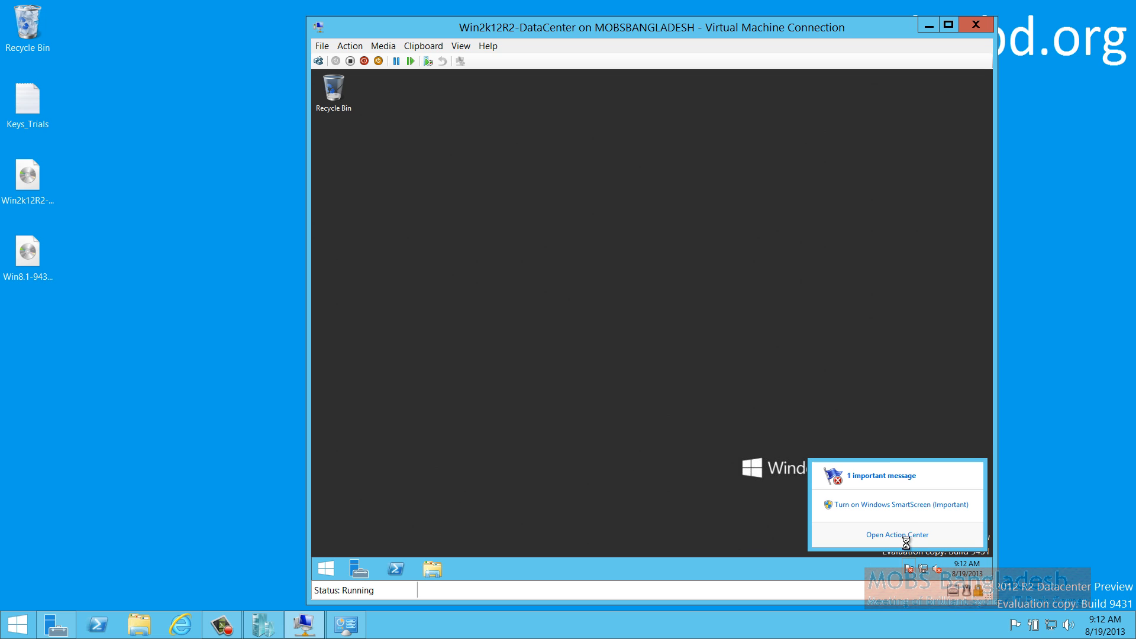
left_click(893, 504)
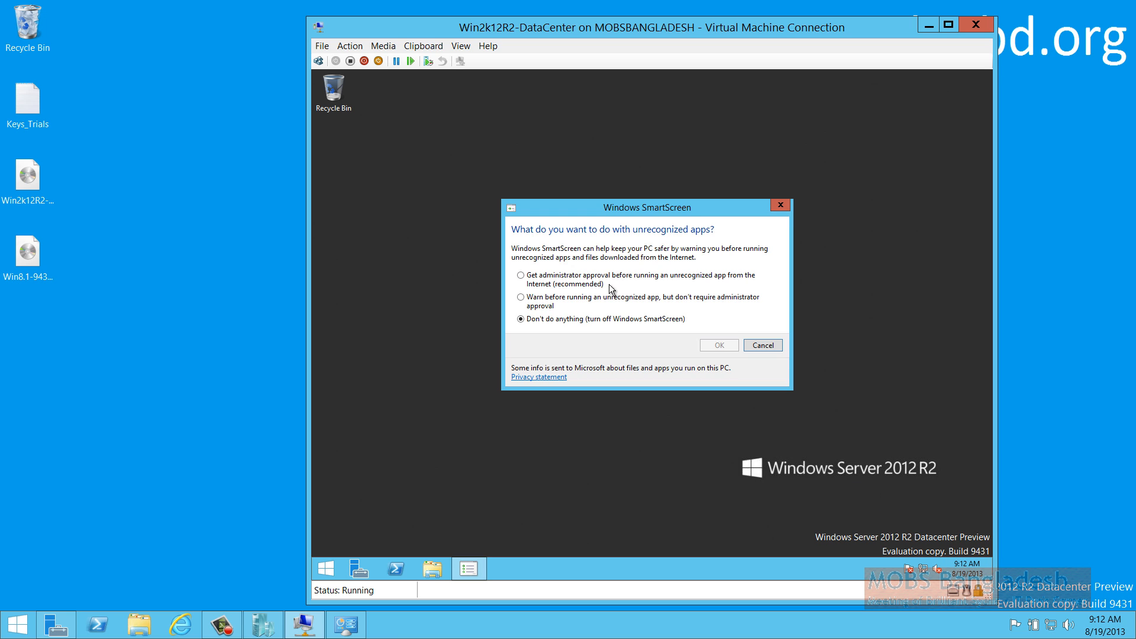
left_click(553, 276)
left_click(717, 348)
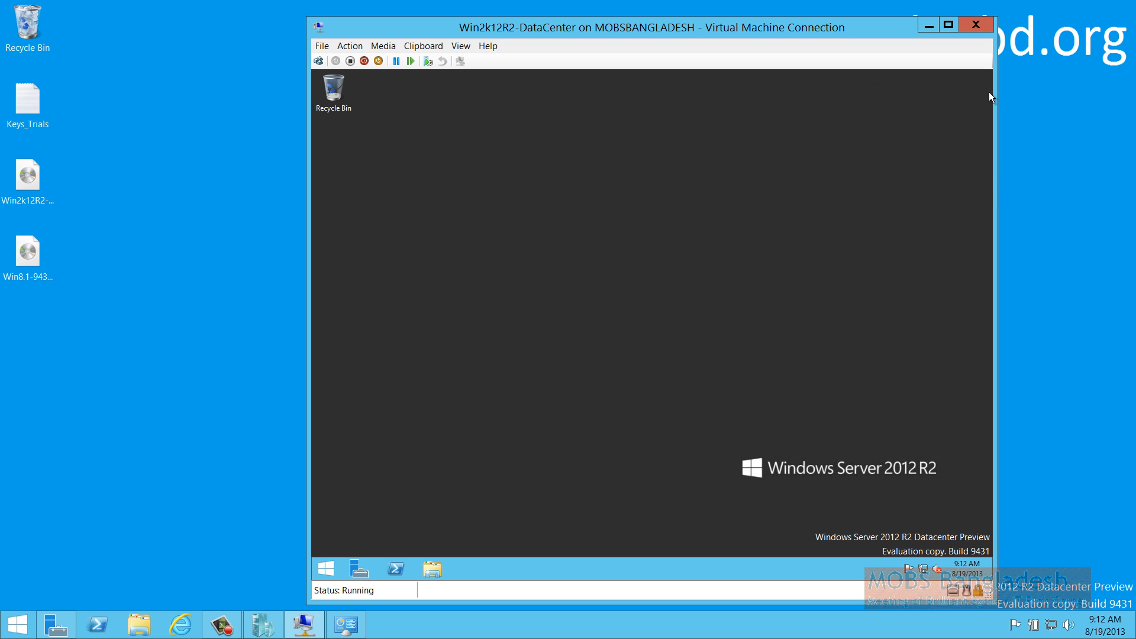
Restart the server with an Operating System: Reconfiguration shutdown reason
mouse_move(987, 93)
left_click(967, 381)
left_click(889, 494)
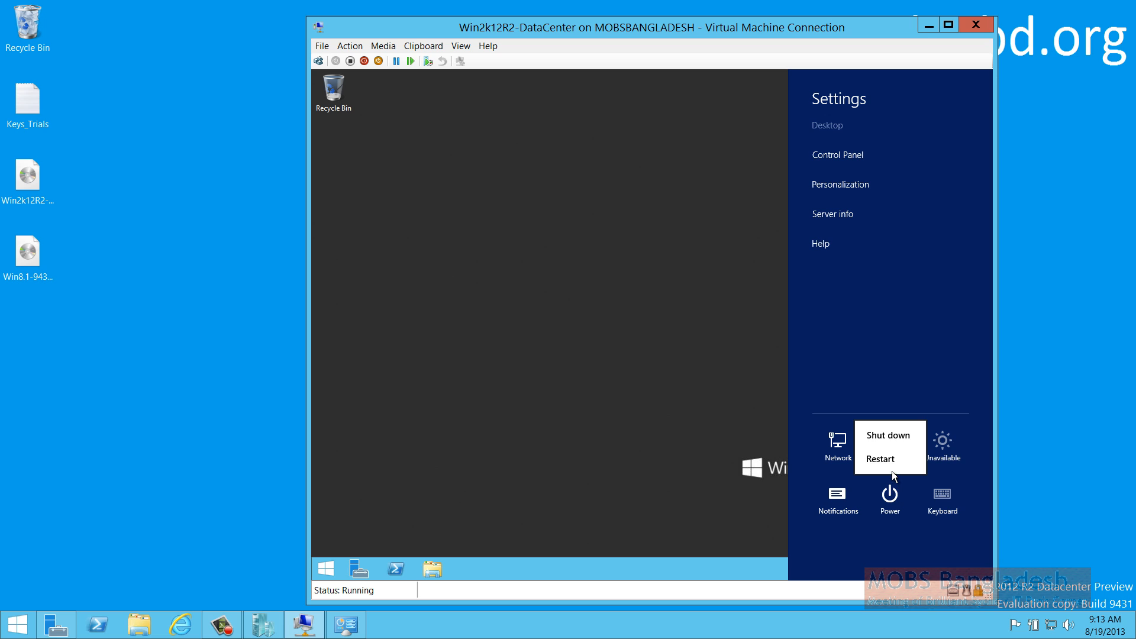
left_click(876, 425)
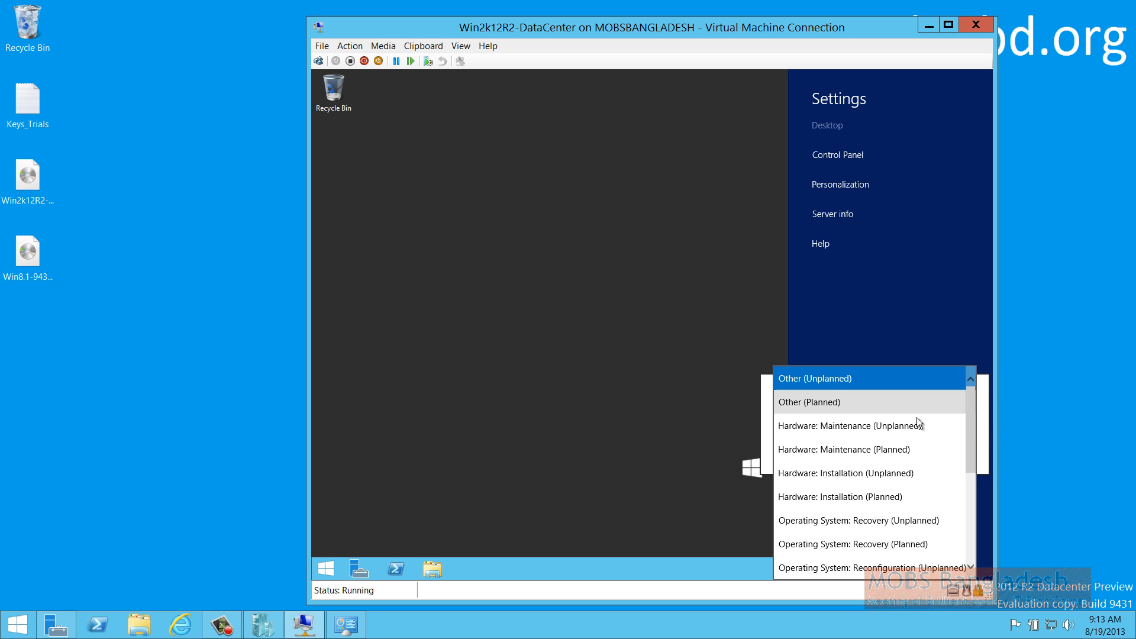
left_click(878, 571)
left_click(947, 454)
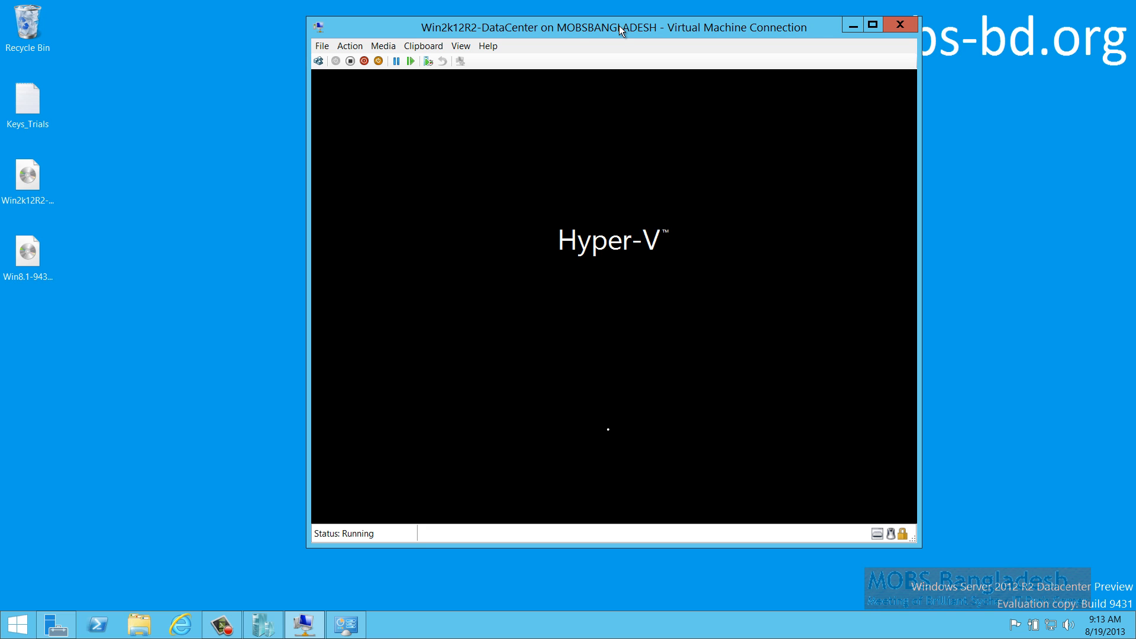
Send Ctrl+Alt+Delete to the VM and sign in as Administrator with the account password
left_click_drag(618, 26, 438, 26)
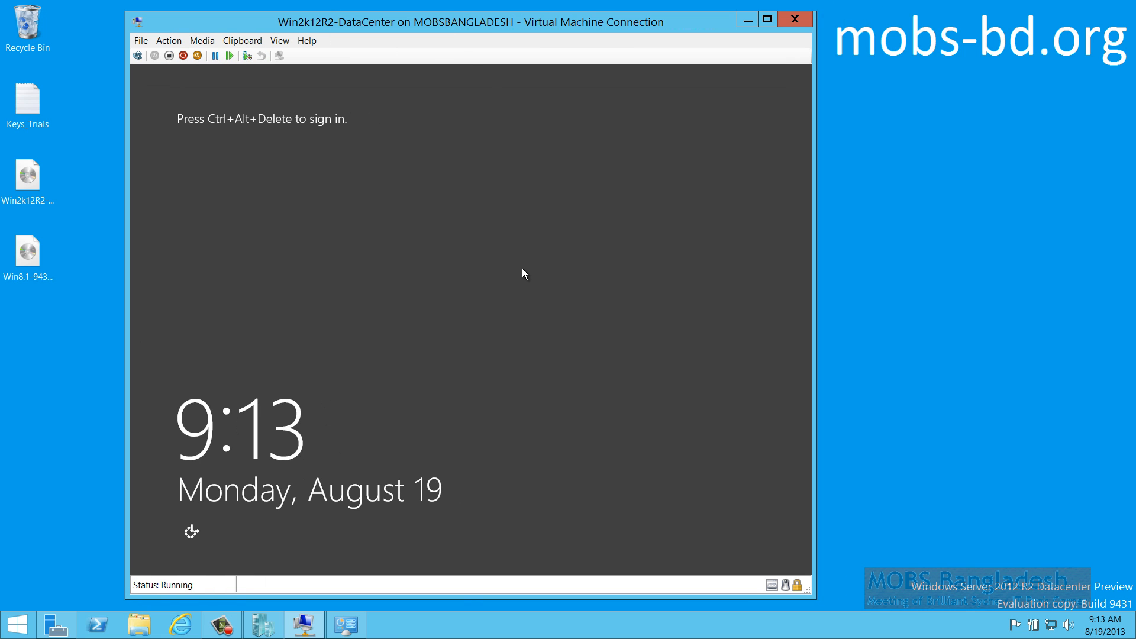
left_click(137, 56)
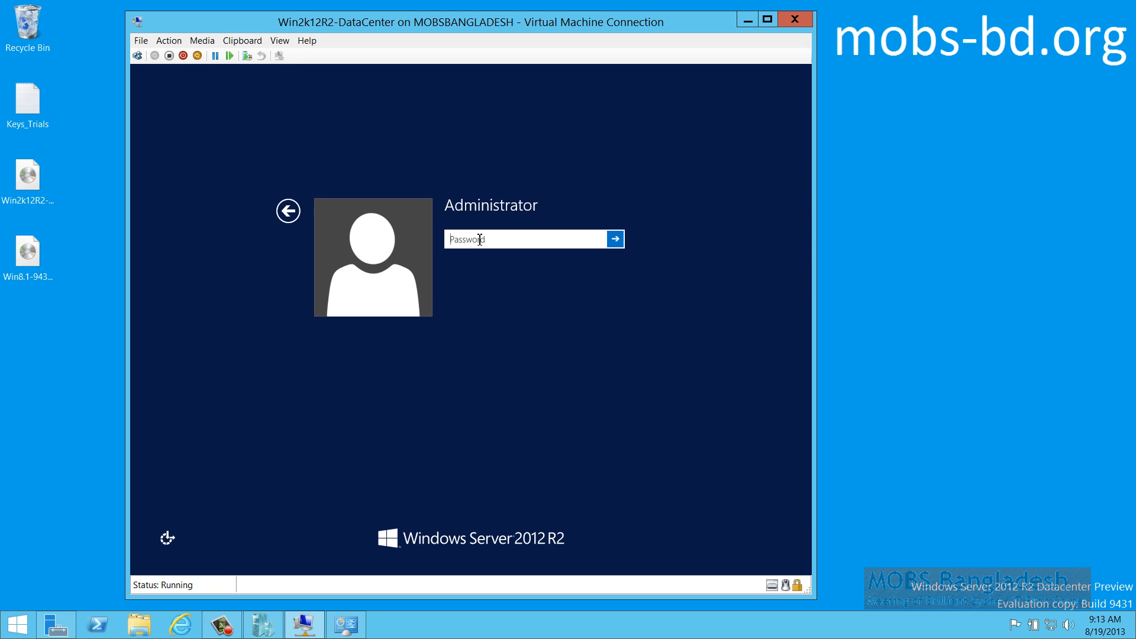
type("••••••••")
key("Return")
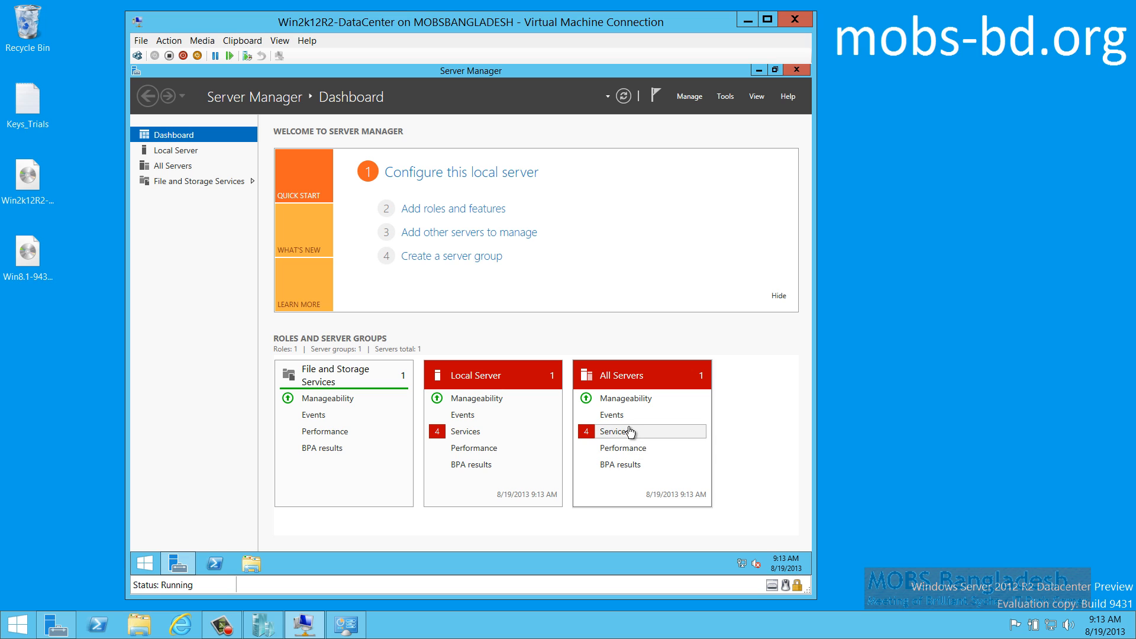
Start the stopped Distributed Transaction Coordinator and User Access Logging services
left_click(631, 436)
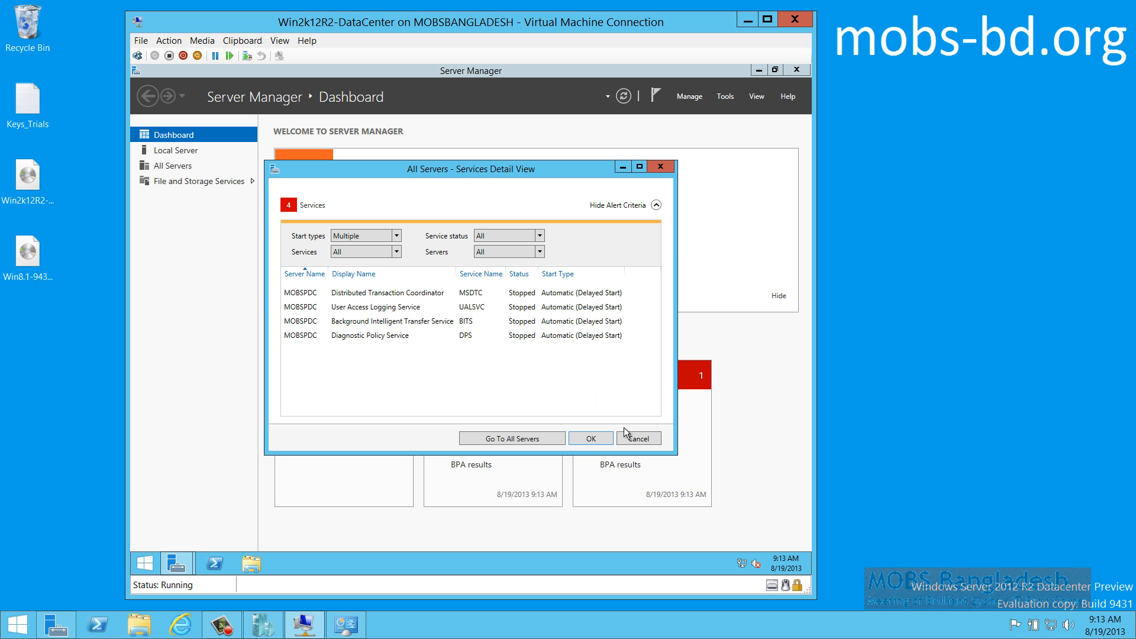
left_click(373, 294)
right_click(373, 294)
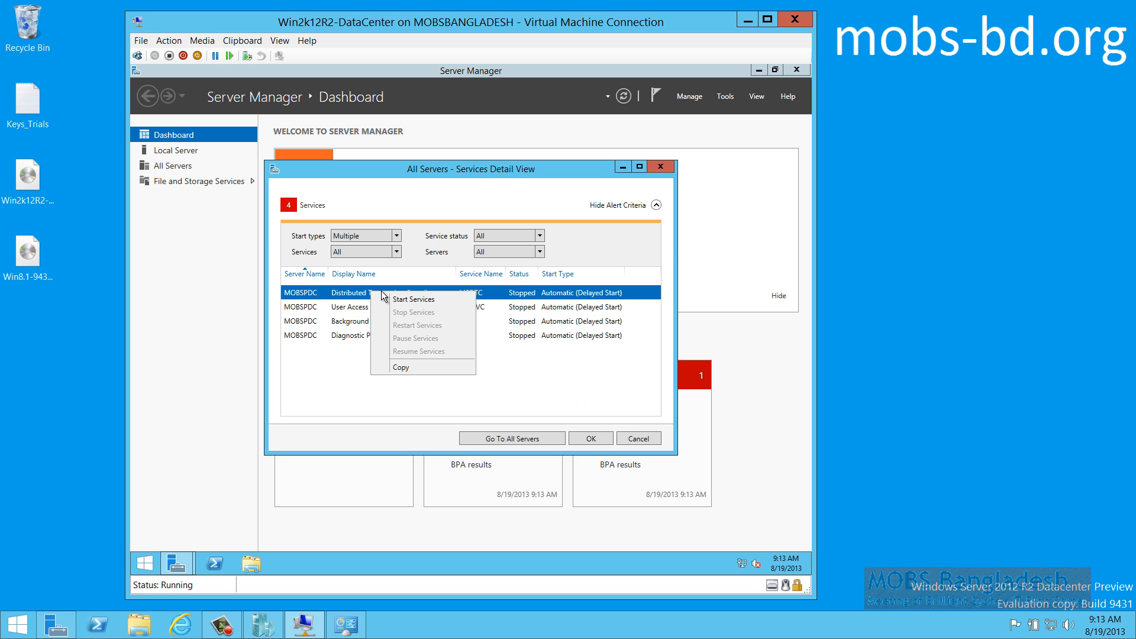
left_click(400, 306)
left_click(465, 308)
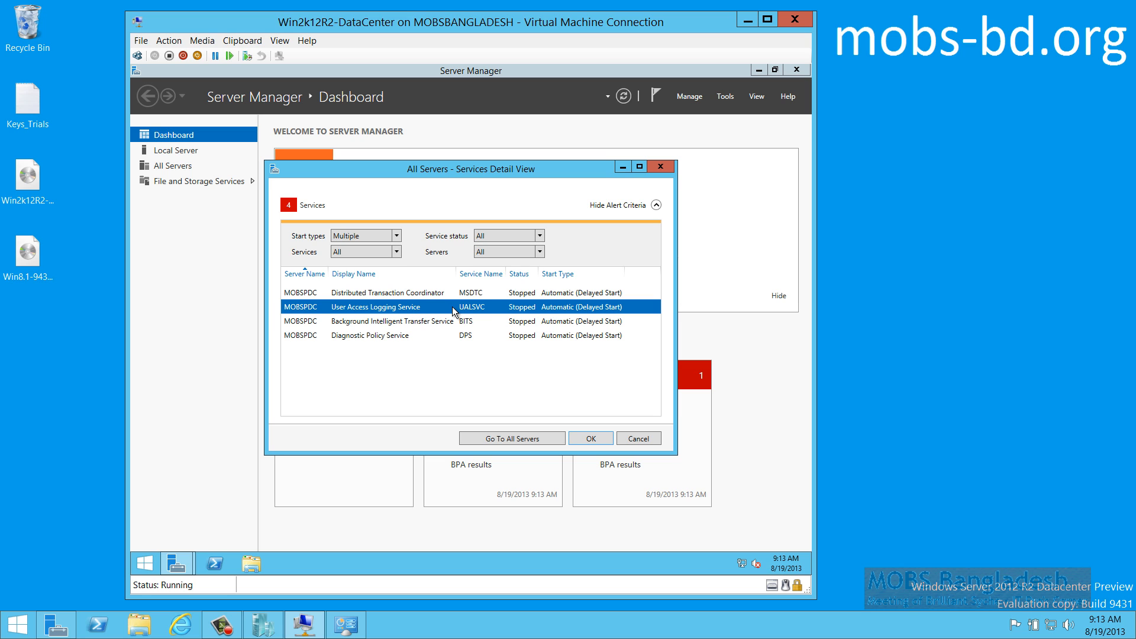
right_click(508, 315)
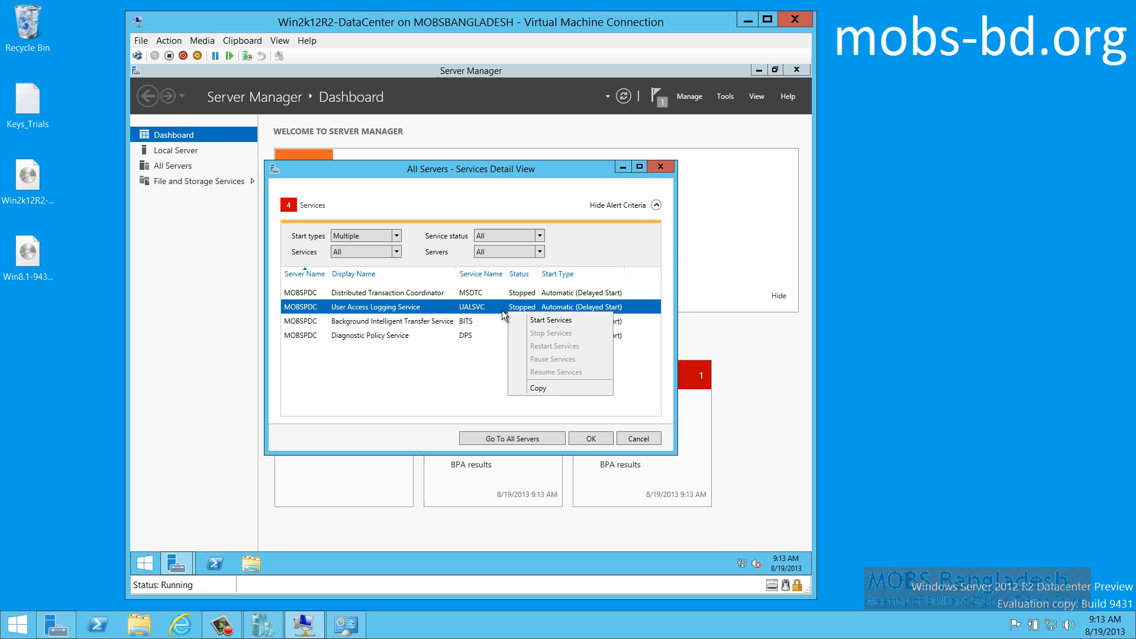
left_click(532, 322)
Start Background Intelligent Transfer and Diagnostic Policy services, then clear the notifications
left_click(480, 324)
right_click(480, 323)
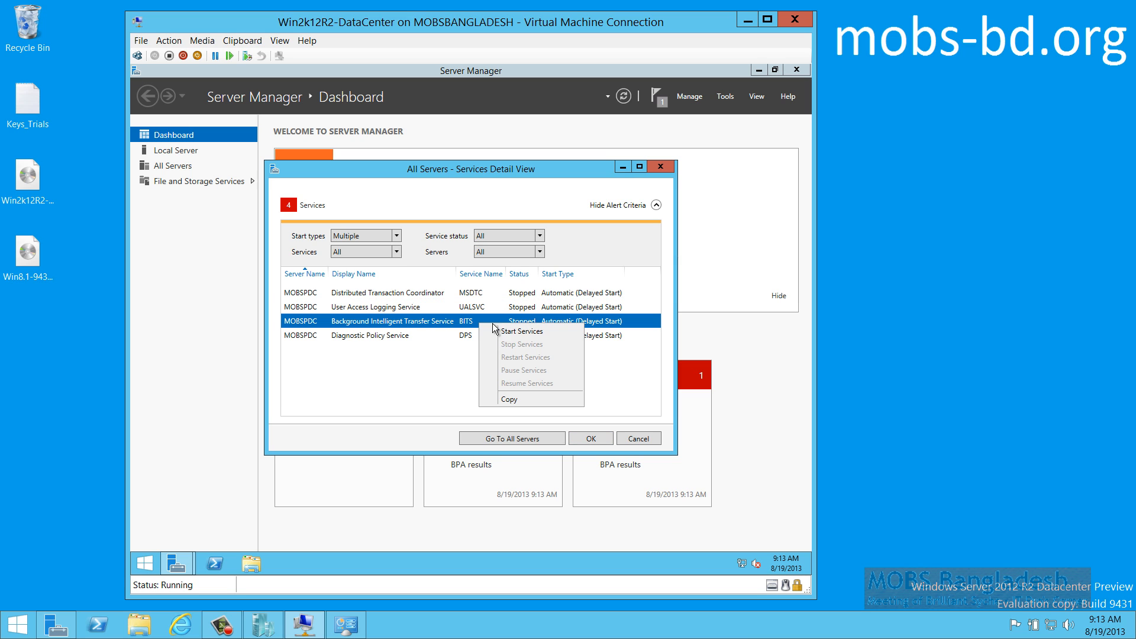
left_click(521, 332)
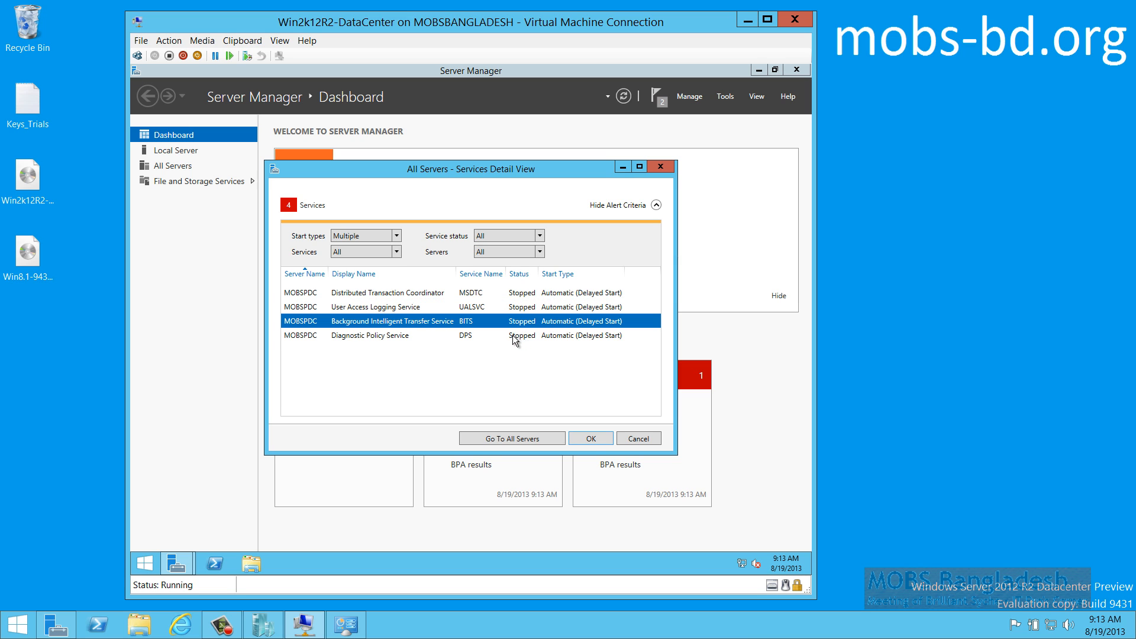
left_click(518, 335)
right_click(513, 336)
left_click(539, 343)
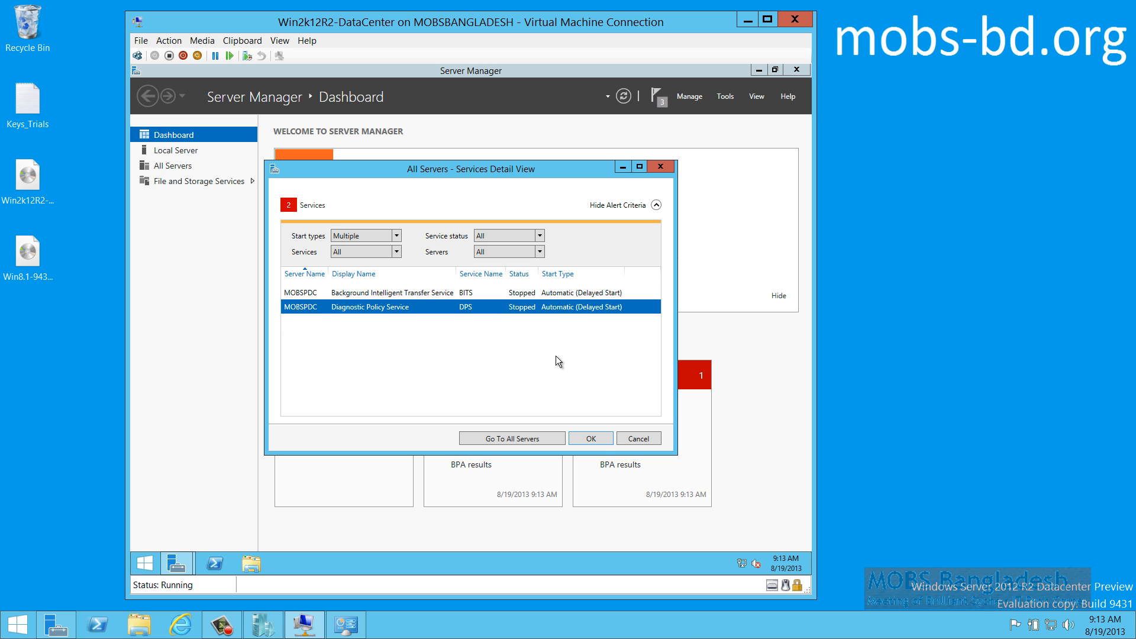
left_click(591, 439)
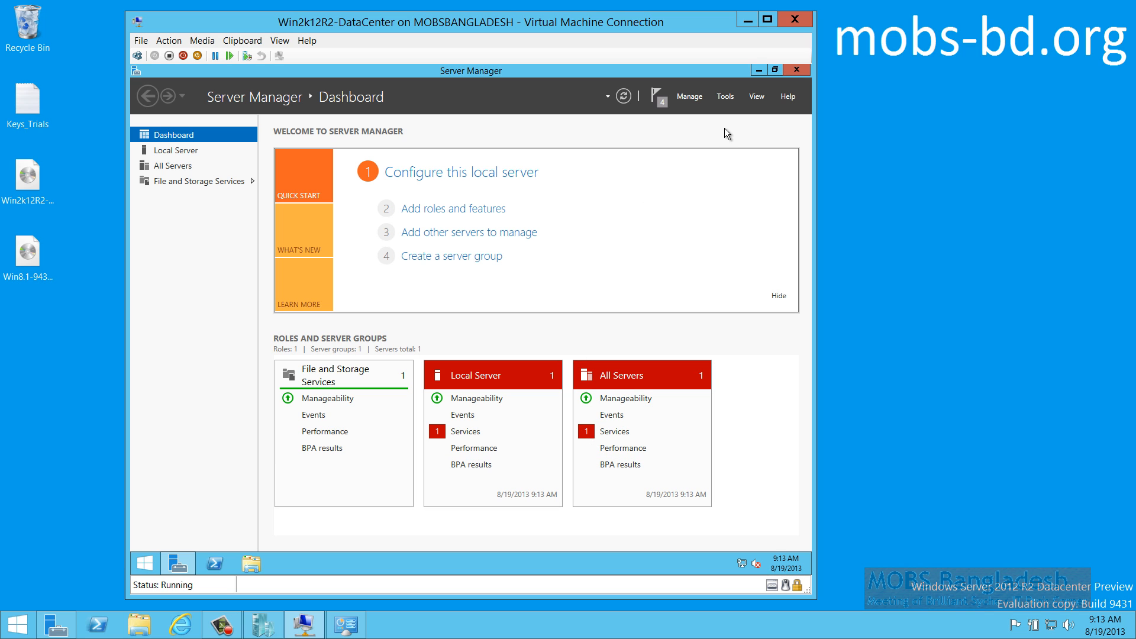
left_click(662, 100)
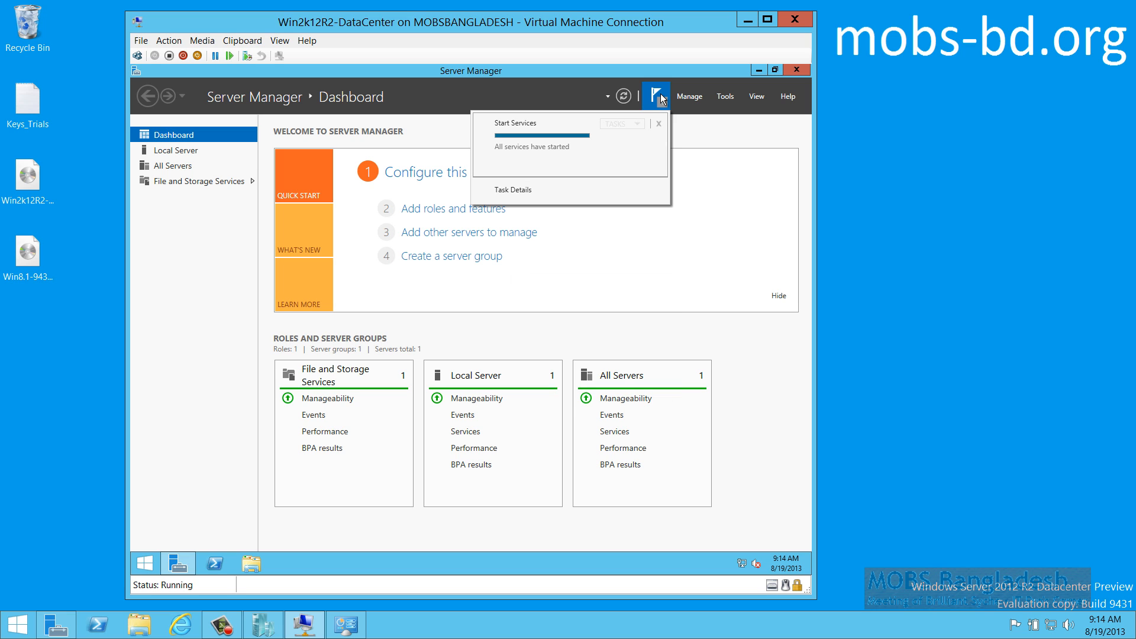
left_click(712, 123)
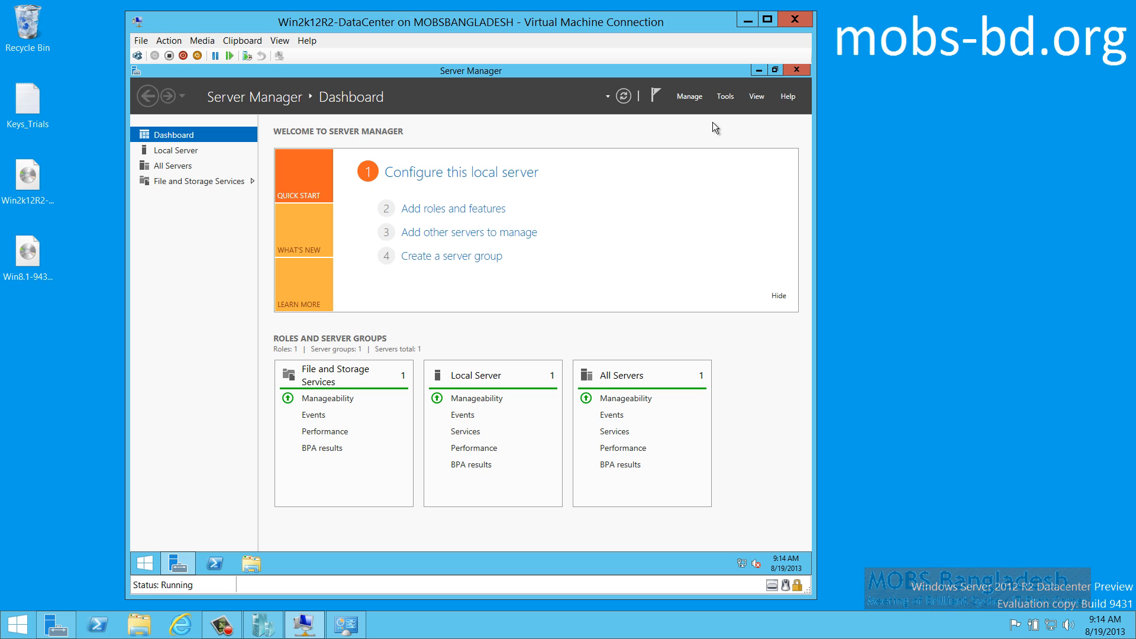
Start Add Roles and Features with role-based installation targeting this server
left_click(691, 98)
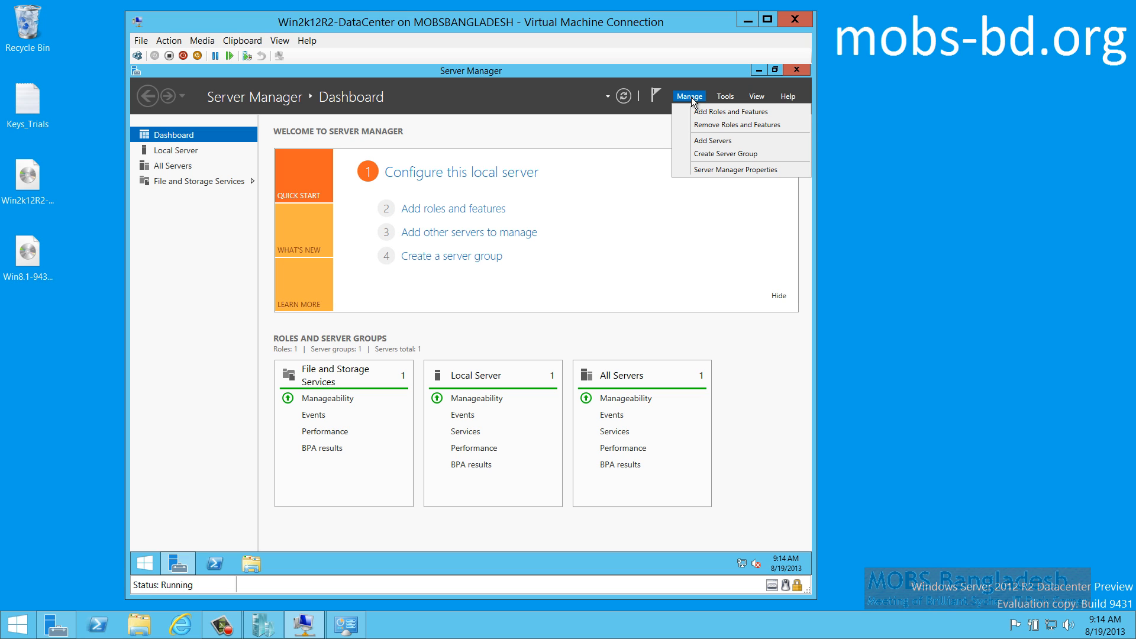
left_click(704, 112)
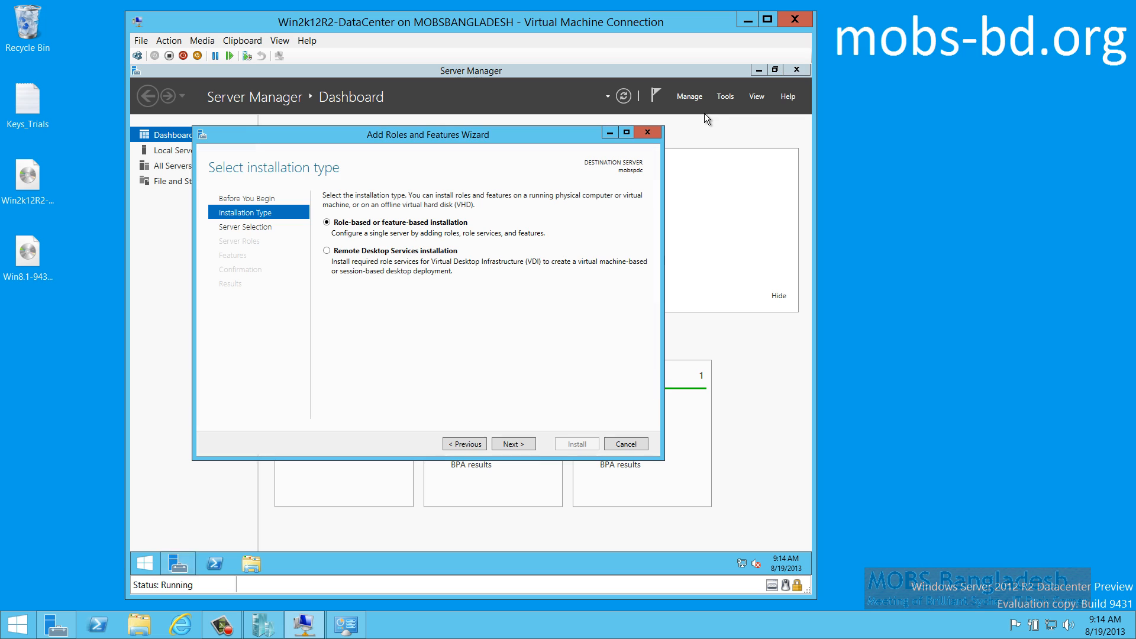
left_click(509, 445)
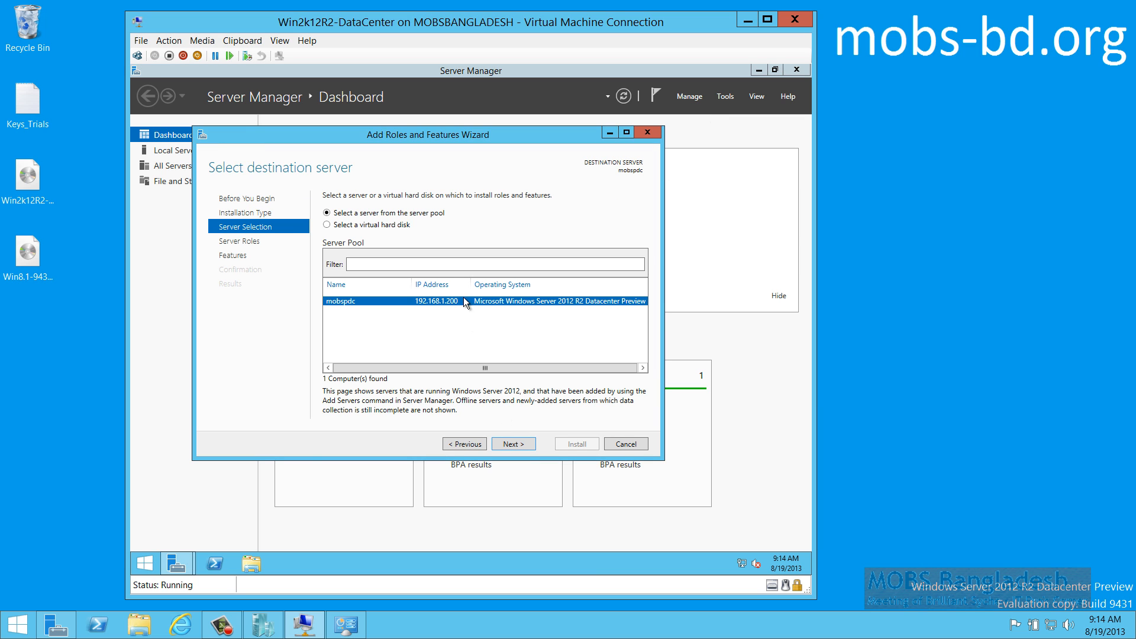
left_click(513, 445)
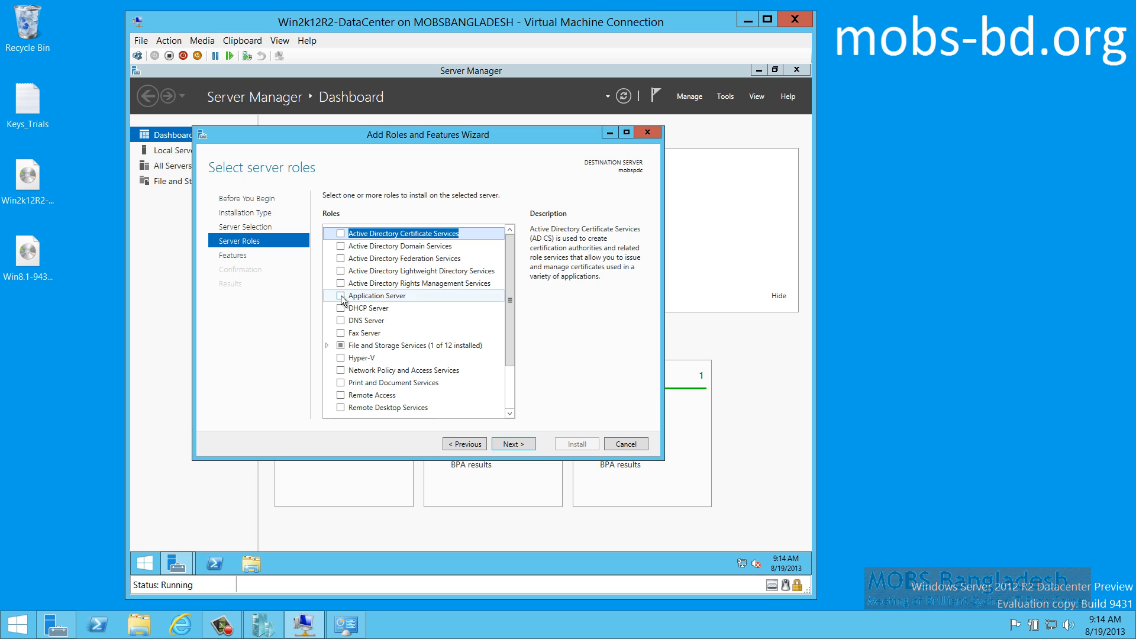
Tick Active Directory Domain Services and accept its required management features
left_click(340, 247)
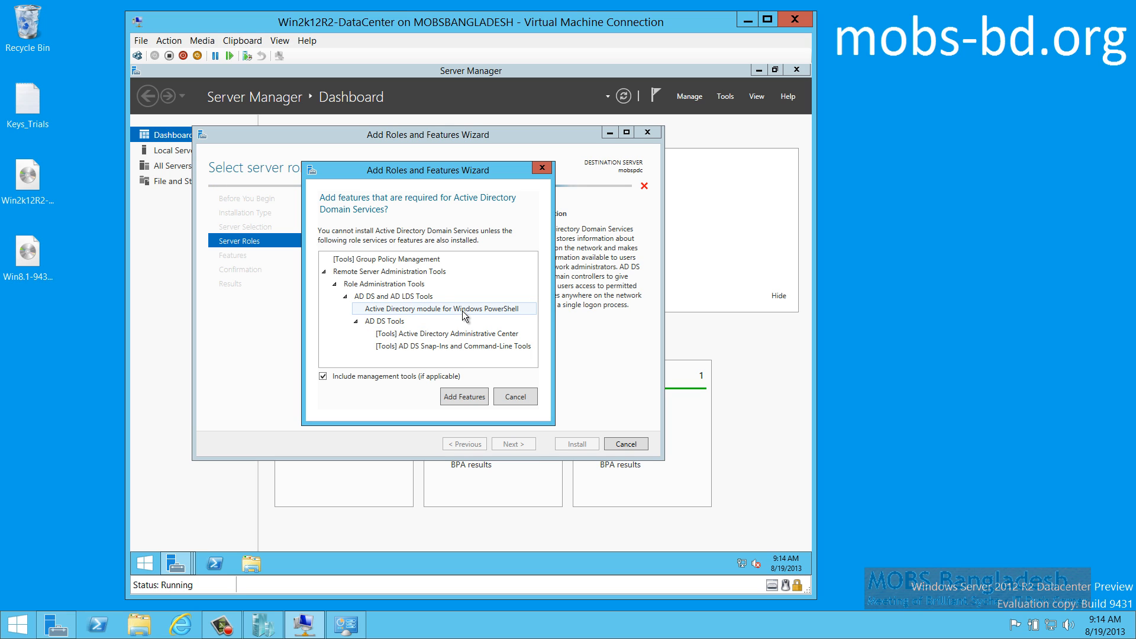
left_click(454, 348)
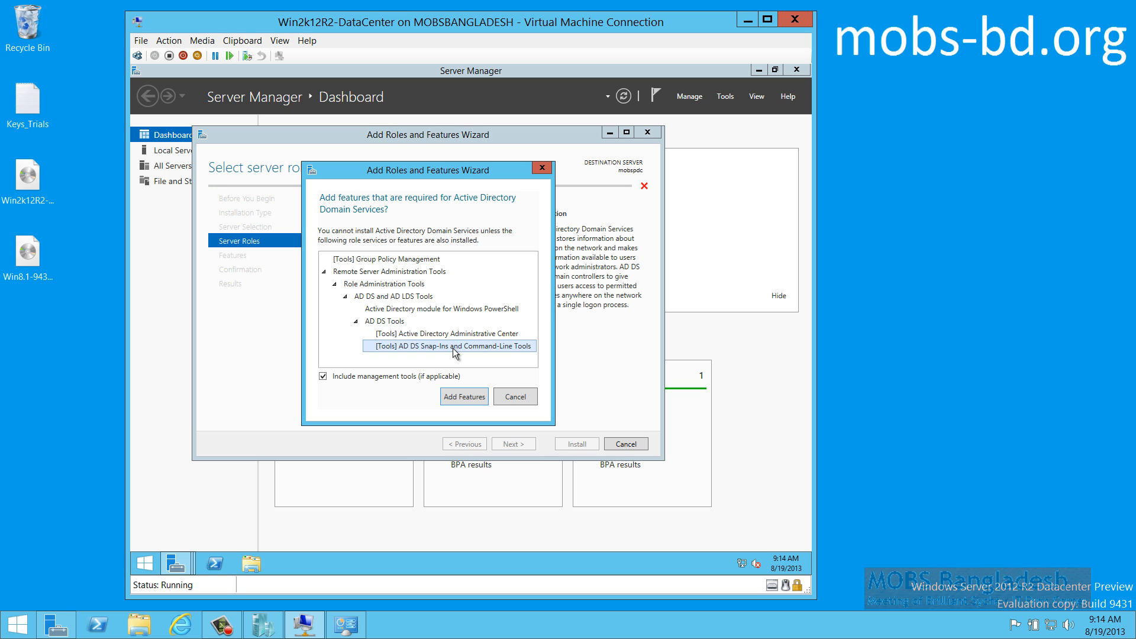
left_click(458, 400)
left_click_drag(512, 253, 508, 218)
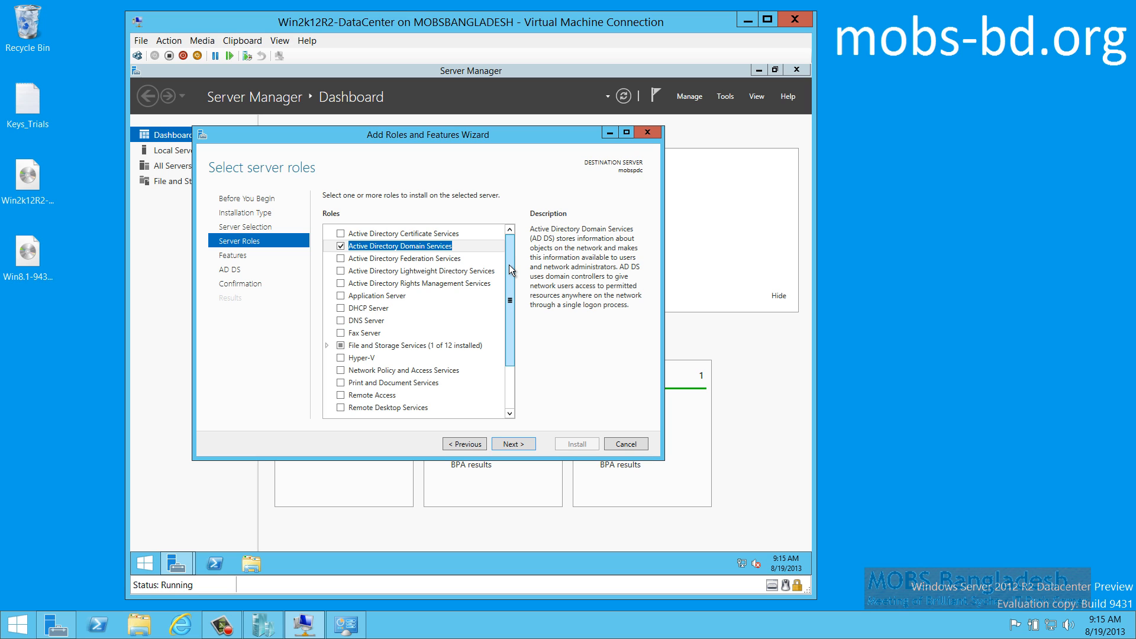
Advance past Features to the AD DS page, then go back to review the features list
left_click(513, 444)
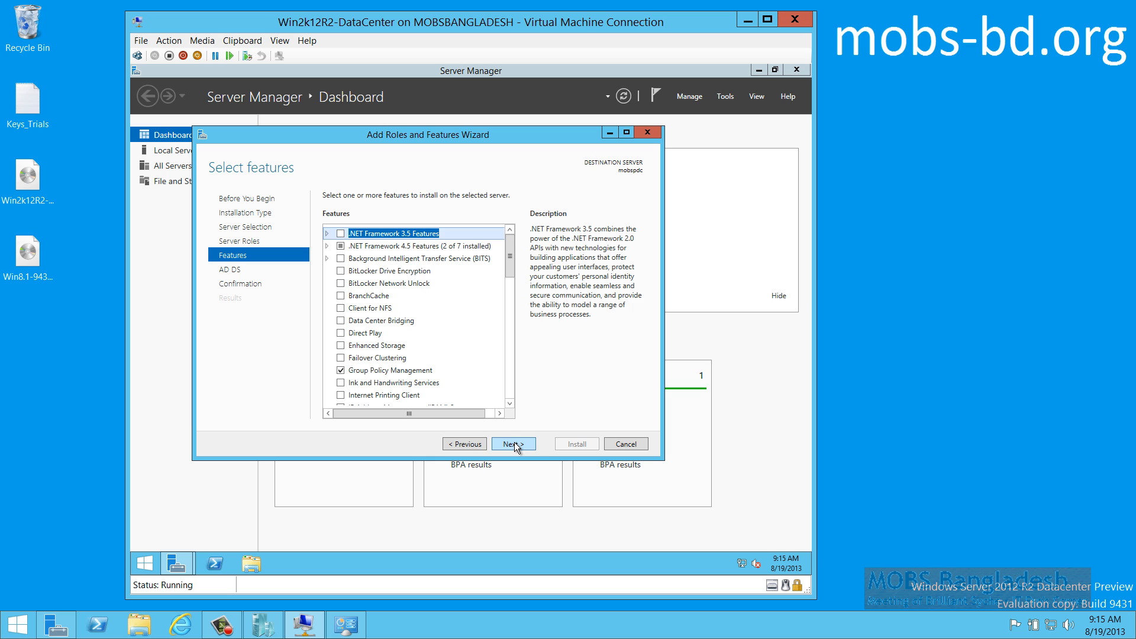
left_click(514, 444)
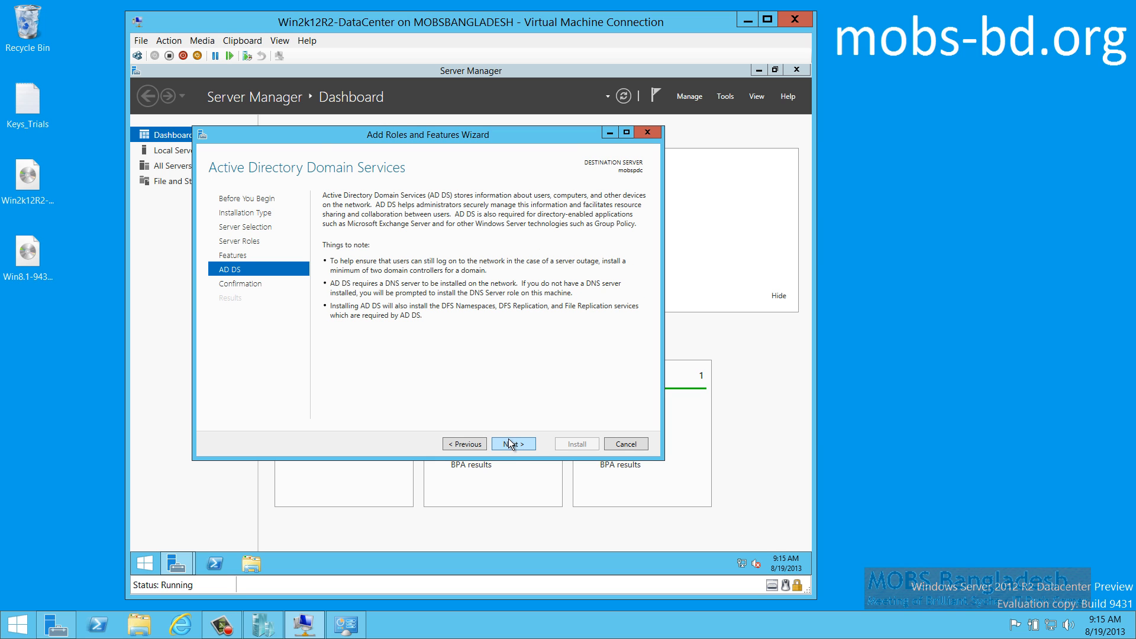
left_click(466, 444)
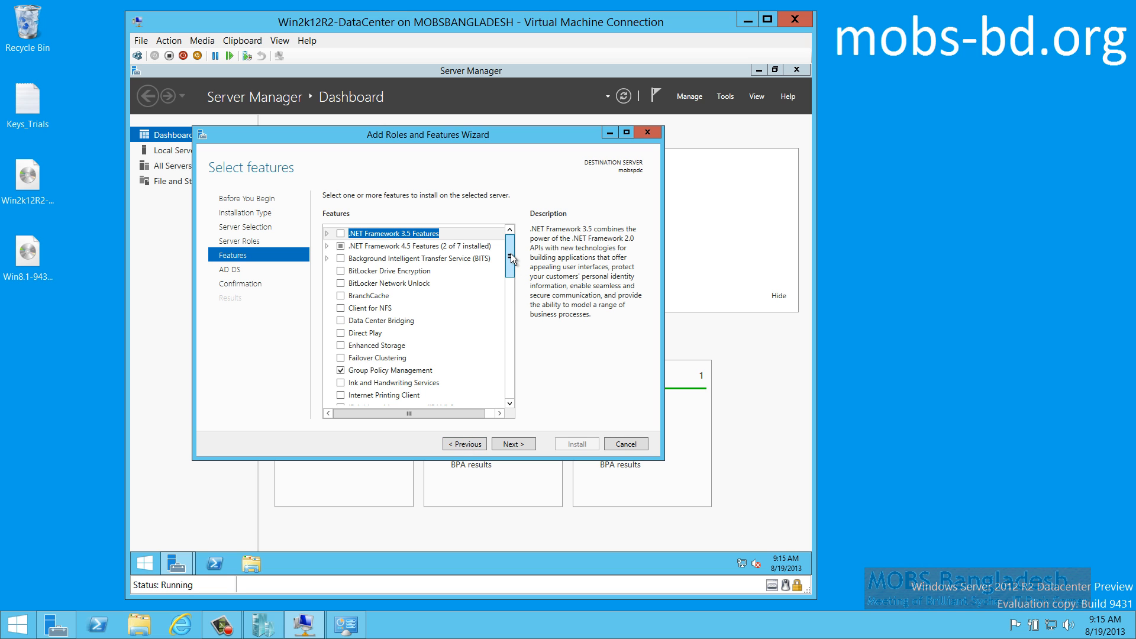
left_click_drag(510, 254, 507, 342)
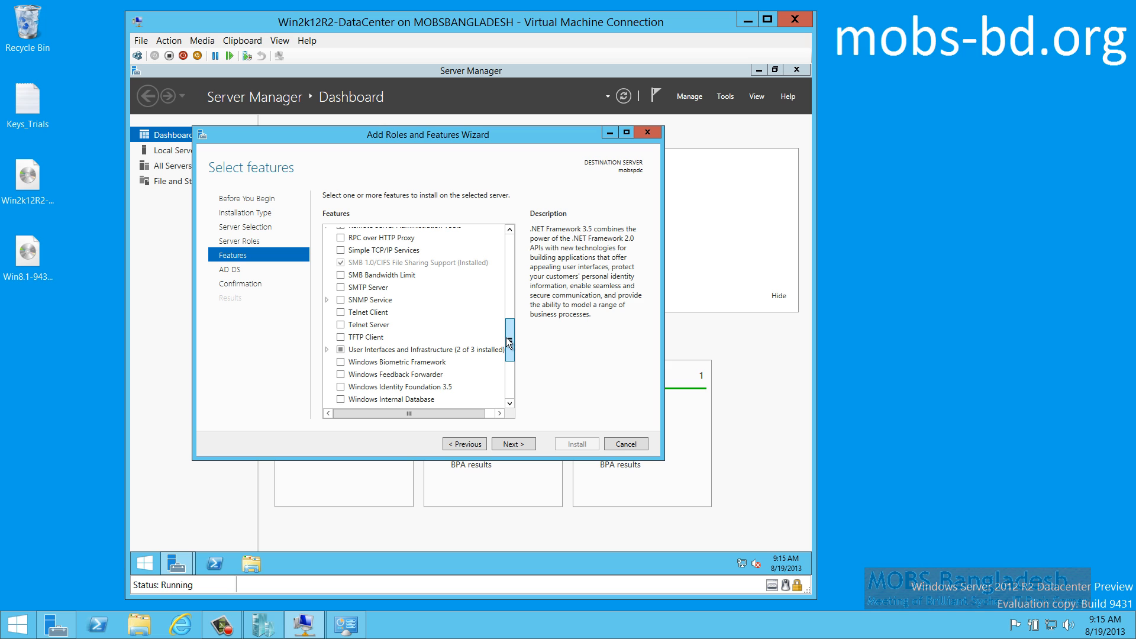
left_click_drag(507, 342, 509, 239)
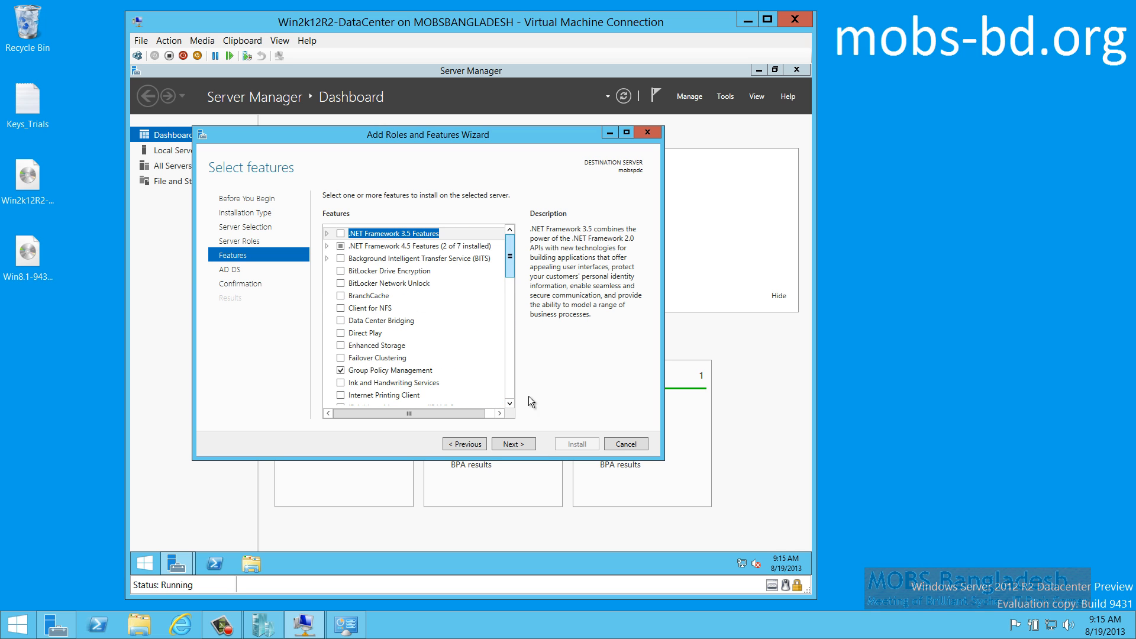
Advance to Confirmation and tick restarting the destination server automatically if required
left_click(511, 445)
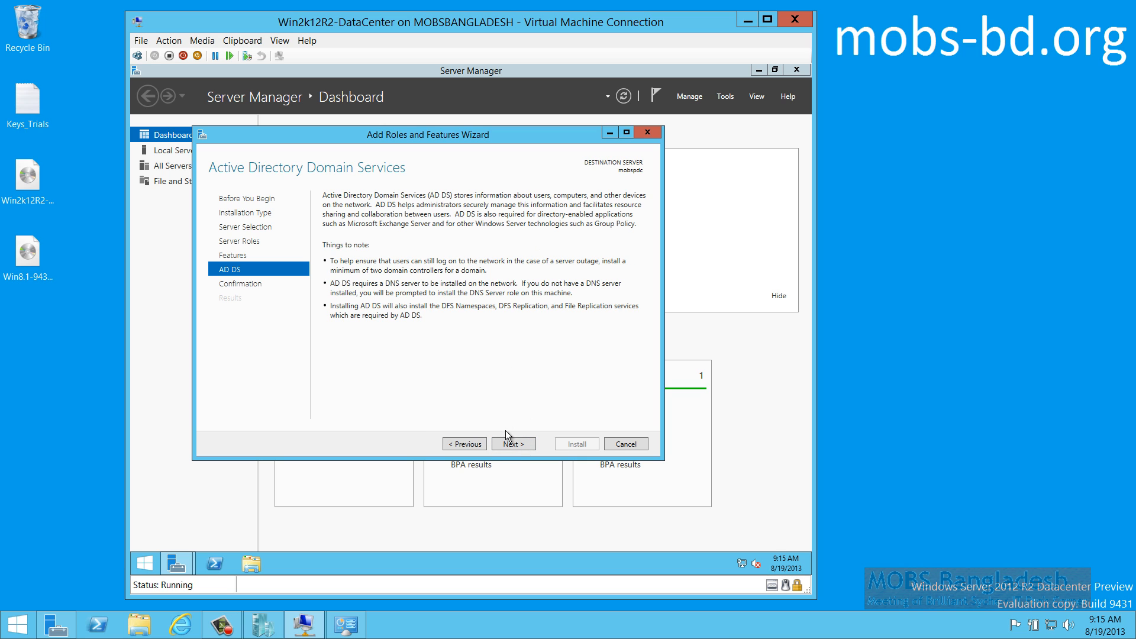
left_click(512, 444)
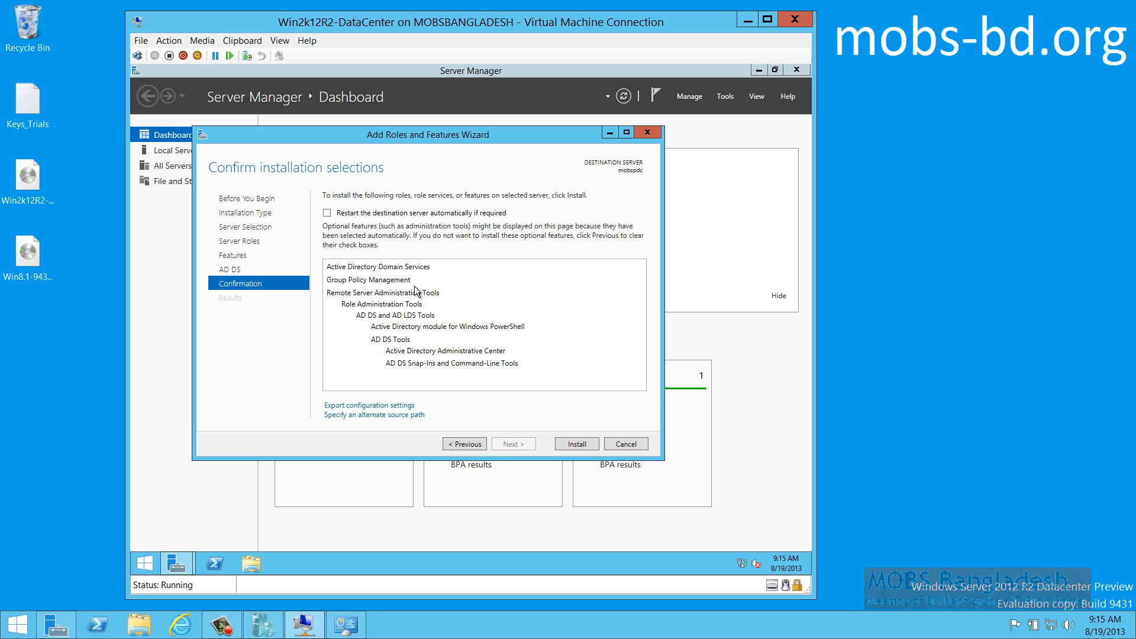
left_click(350, 213)
Decline automatic restart, install the Active Directory Domain Services role, and close the wizard on success
left_click(571, 355)
left_click(576, 444)
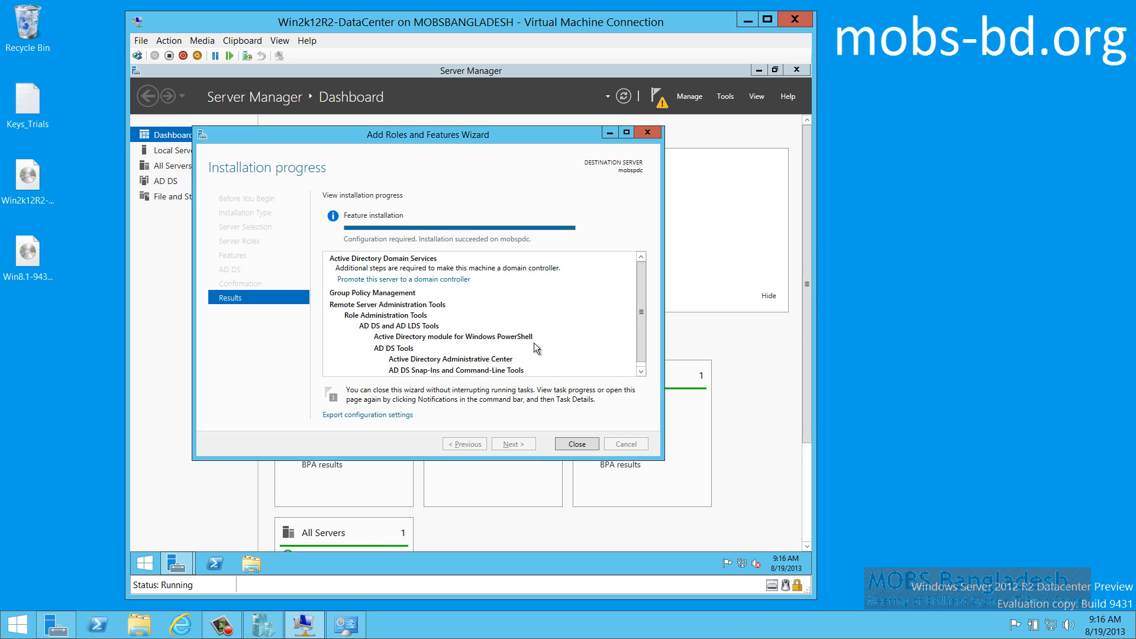
left_click(576, 444)
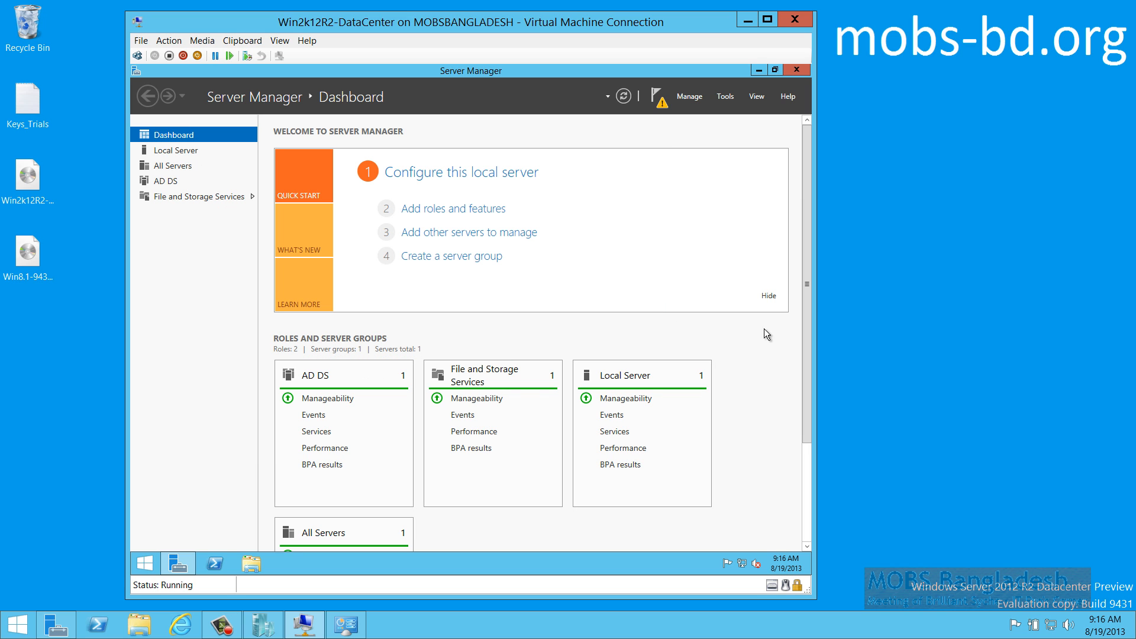
From the Server Manager notifications flag, choose 'Promote this server to a domain controller'
left_click_drag(808, 296, 793, 230)
left_click(661, 98)
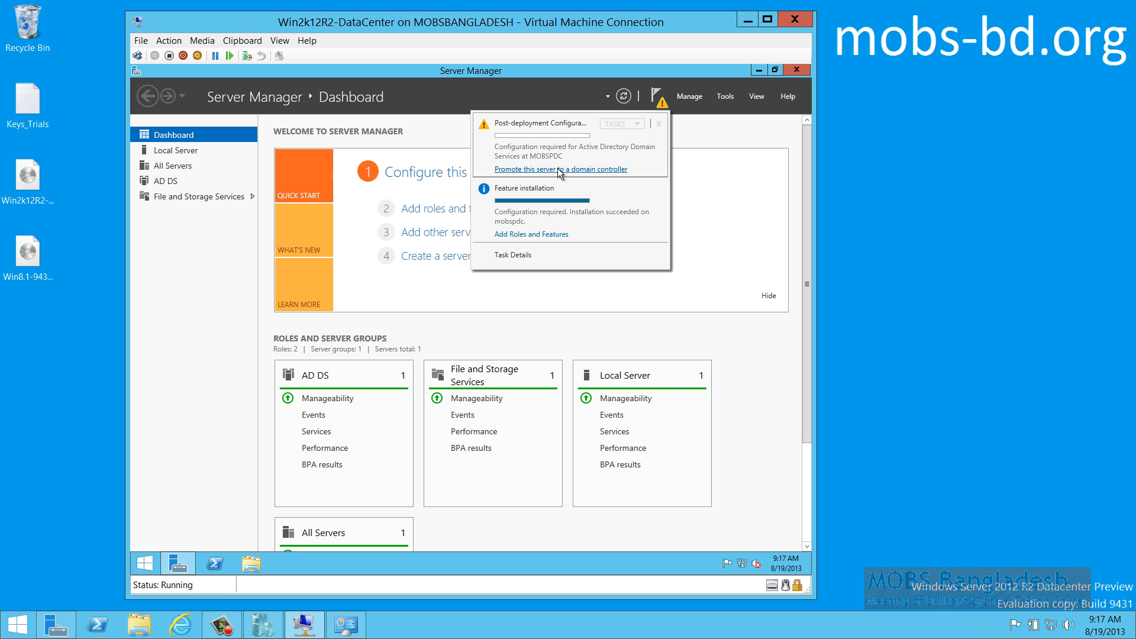
left_click(558, 169)
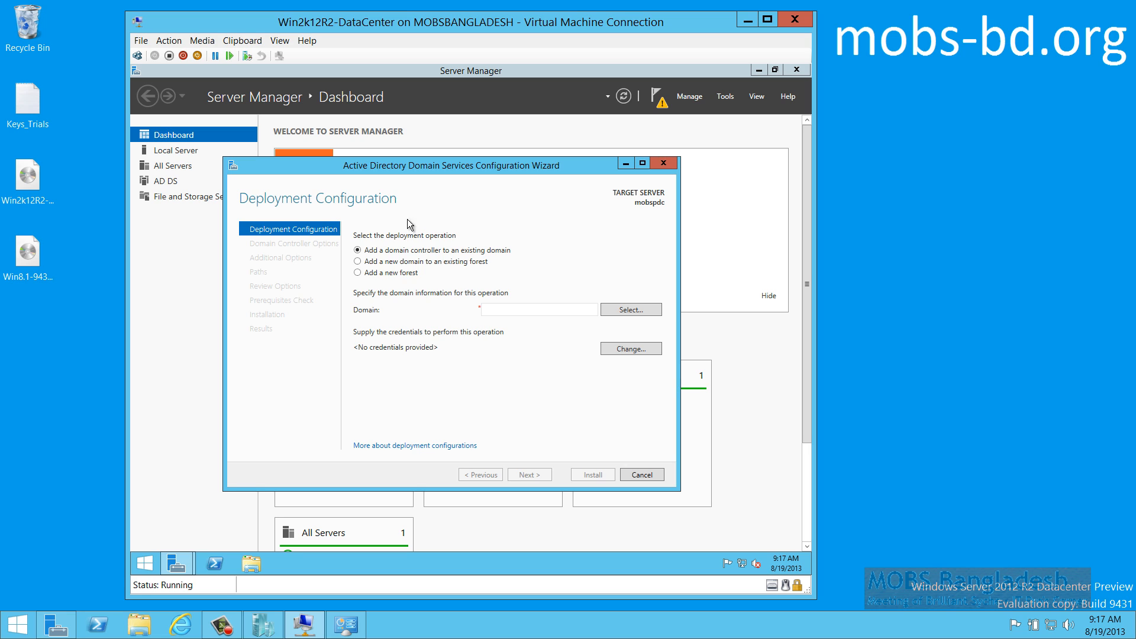
Choose Add a new forest with root domain mobs-bd.org, then open the deployment configurations help
left_click(358, 273)
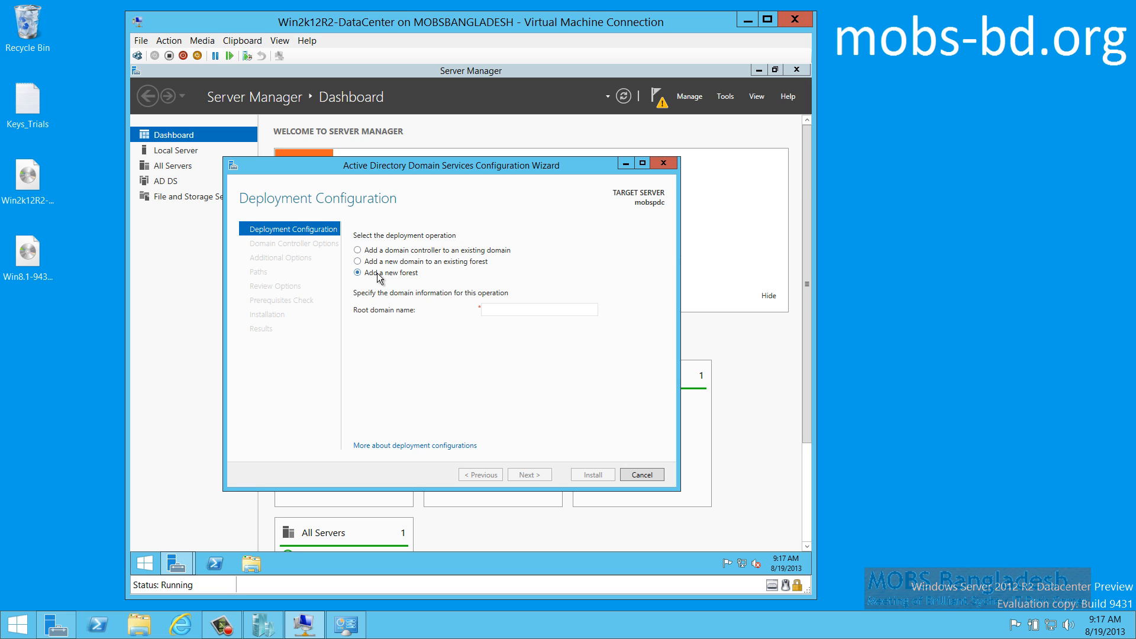
left_click(547, 310)
type("mobs-")
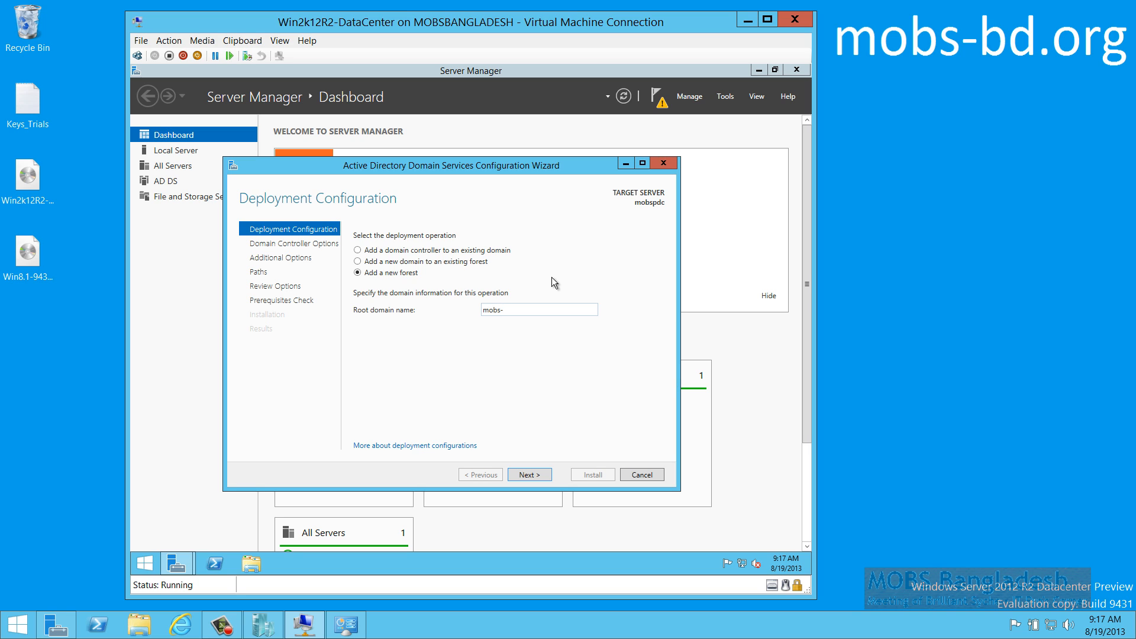
type("bd.org")
left_click(448, 445)
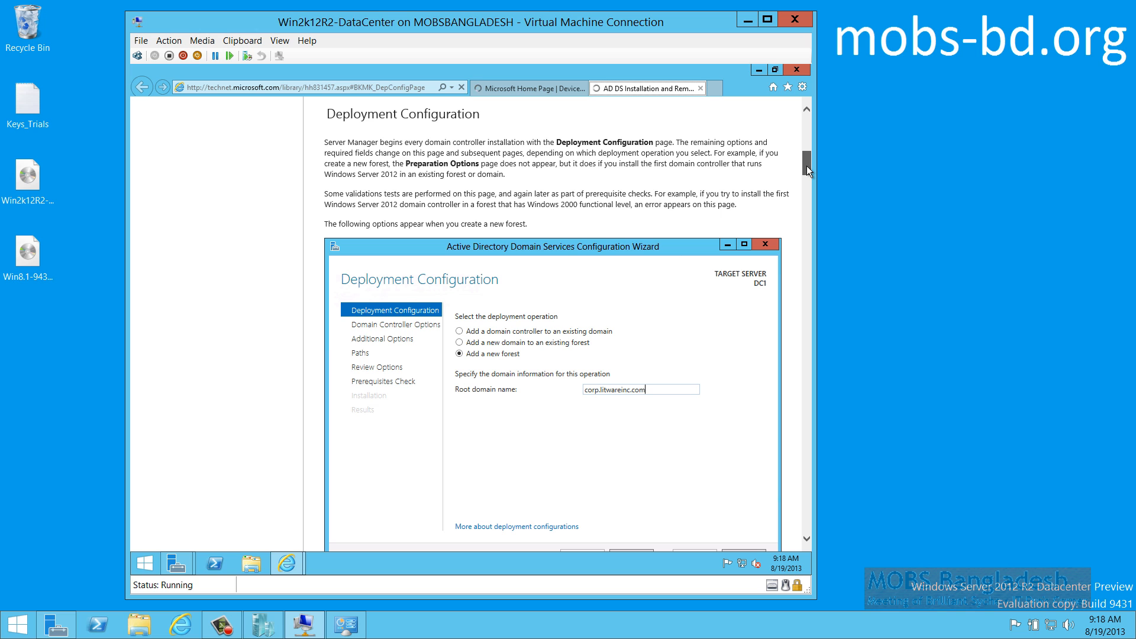
Scroll the TechNet article through the Deployment Configuration and Domain Controller Options sections
left_click_drag(807, 166, 805, 132)
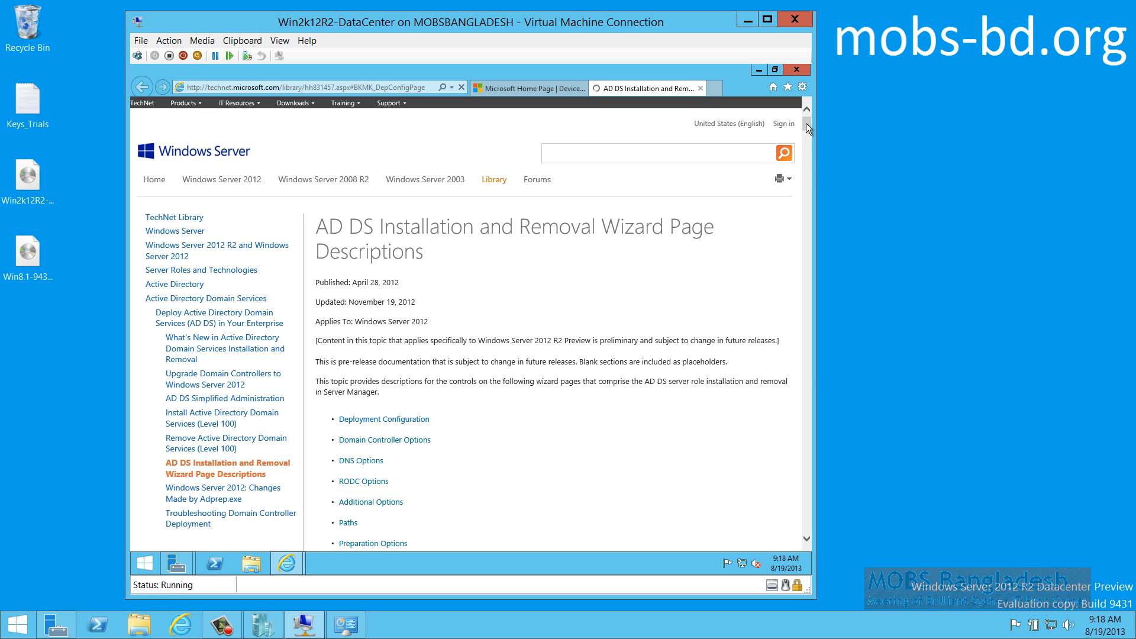
left_click_drag(805, 125, 804, 166)
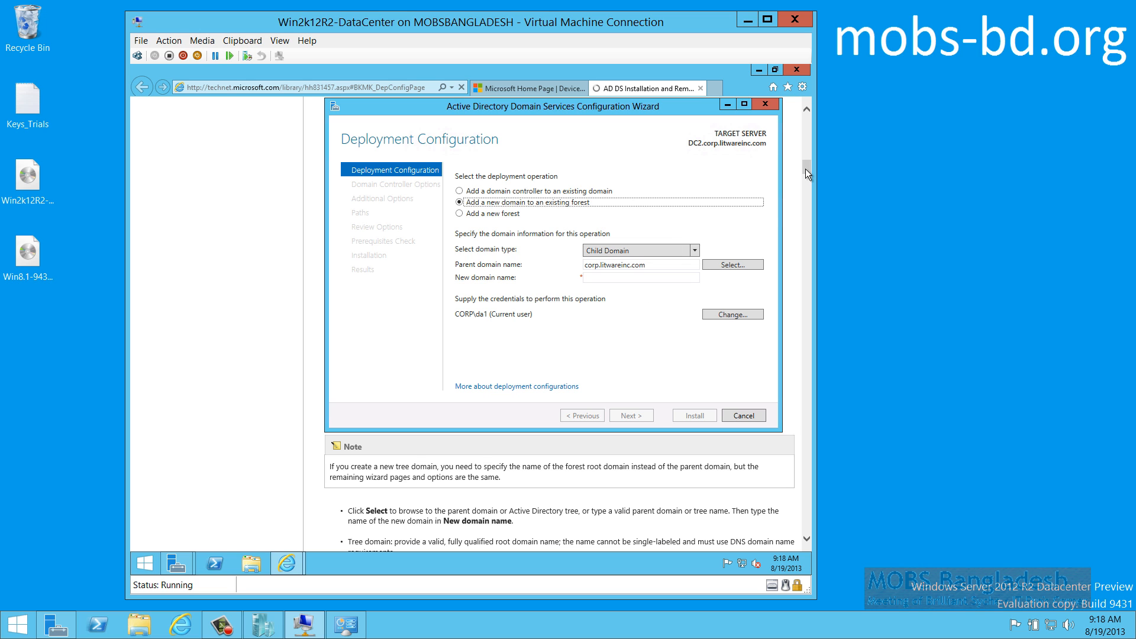
left_click_drag(805, 169, 805, 206)
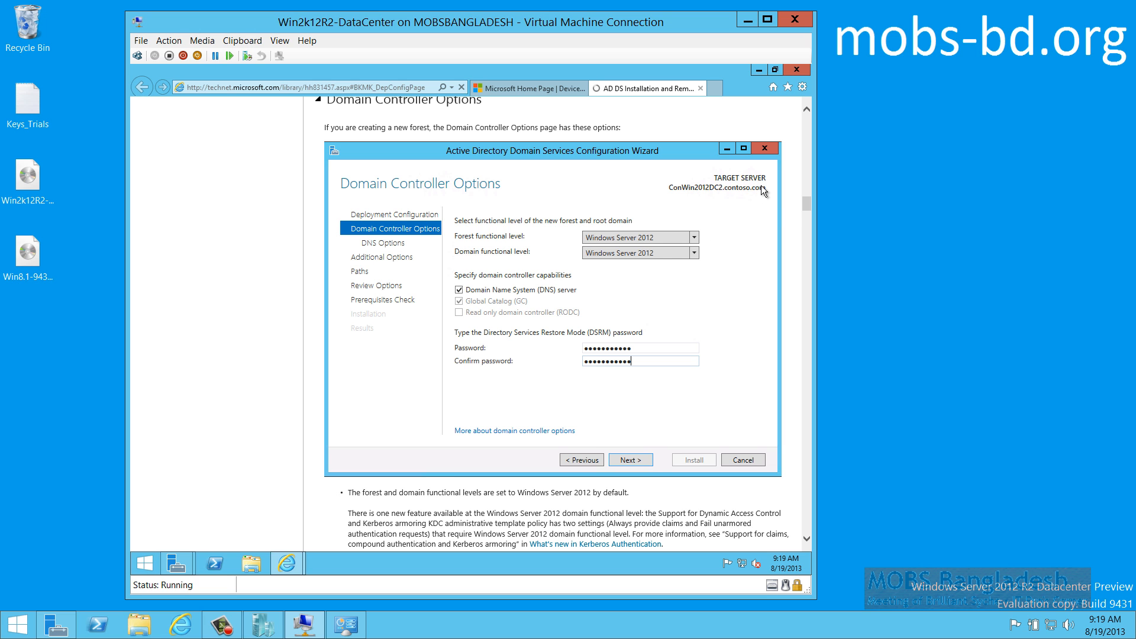
Scroll the TechNet AD DS article down to New Administrator Password and select the page address
left_click_drag(807, 204, 807, 246)
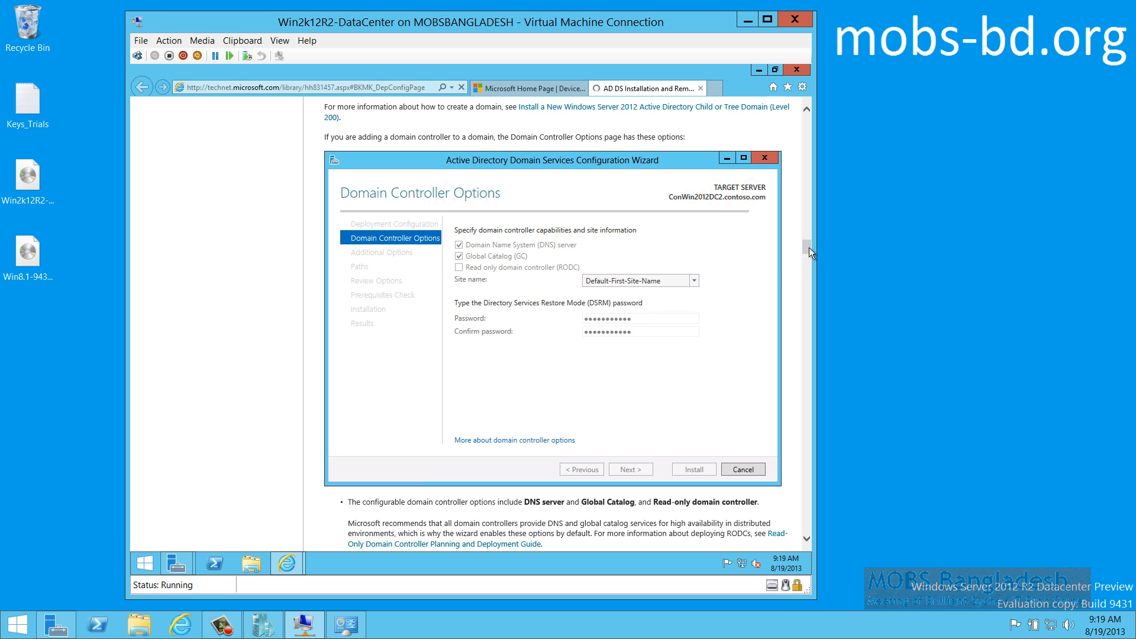
left_click_drag(807, 250, 808, 267)
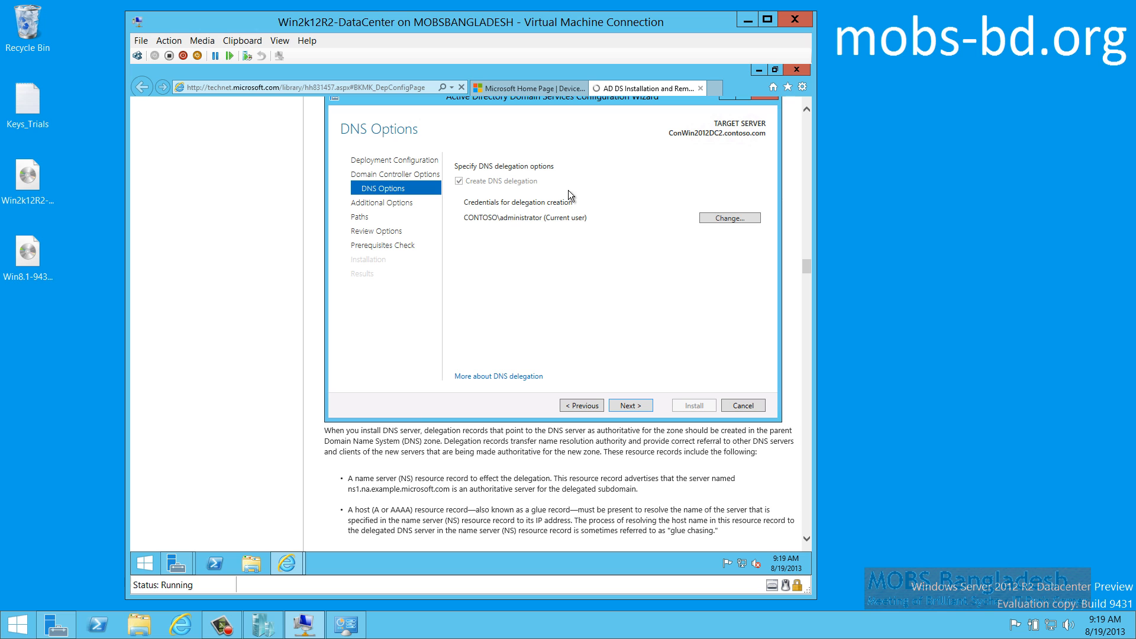
left_click_drag(808, 265, 807, 293)
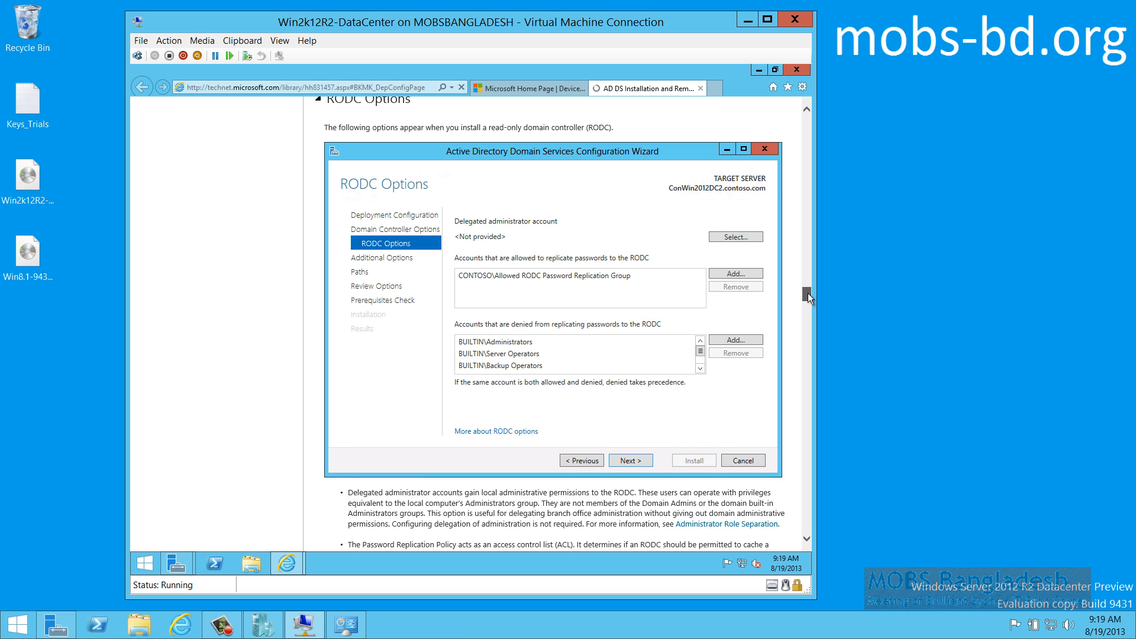
left_click_drag(808, 293, 808, 308)
left_click_drag(807, 314, 807, 317)
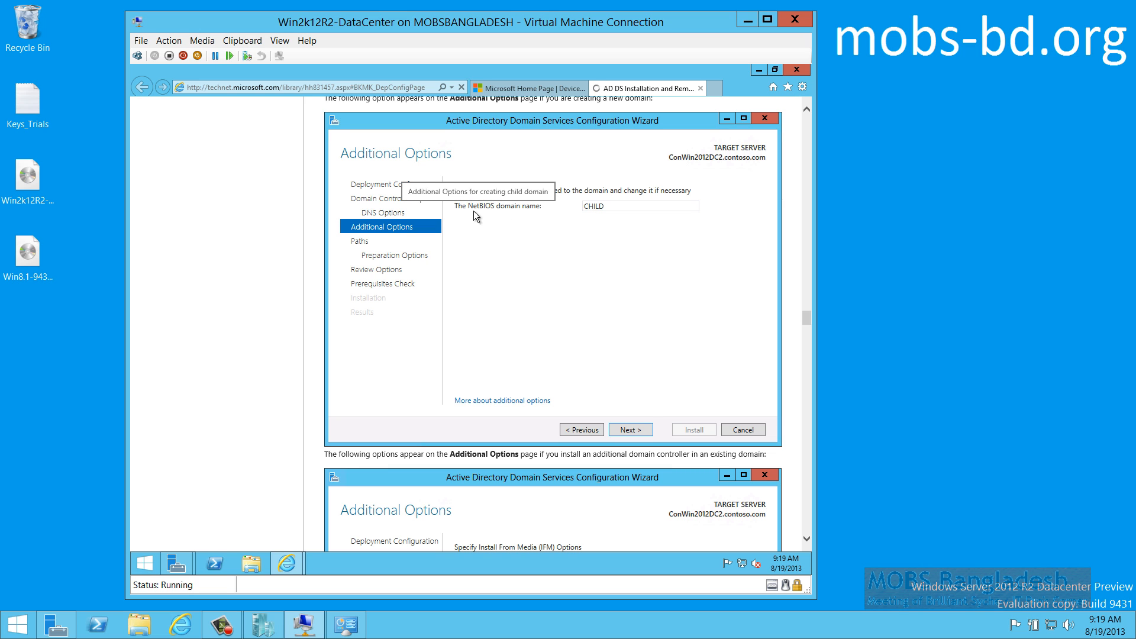
left_click_drag(807, 318, 806, 345)
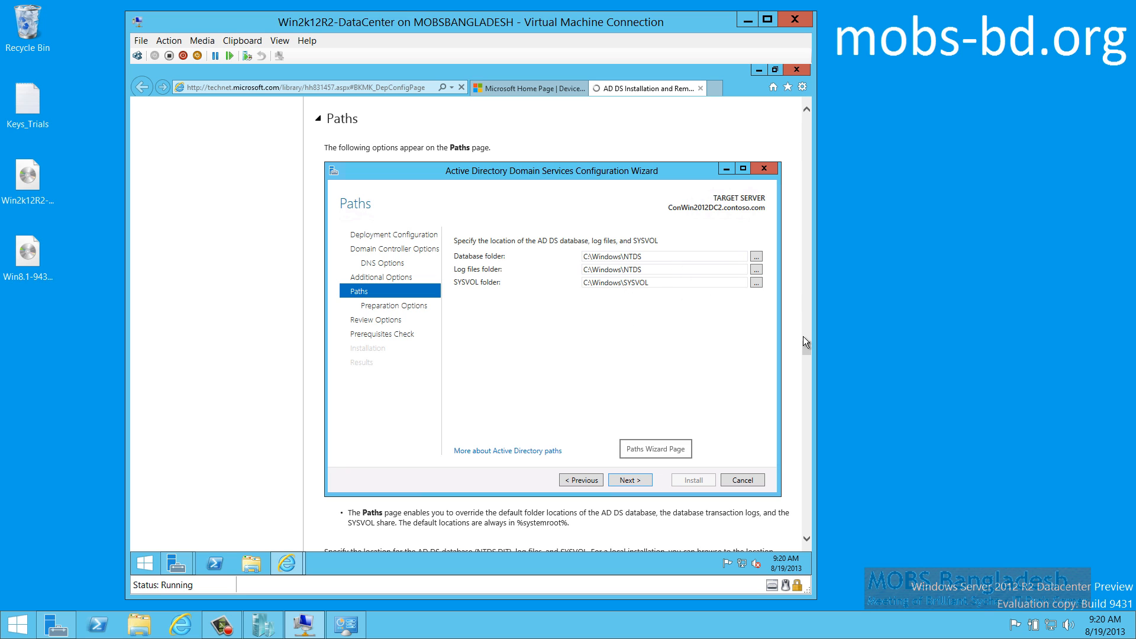
left_click_drag(803, 345, 805, 363)
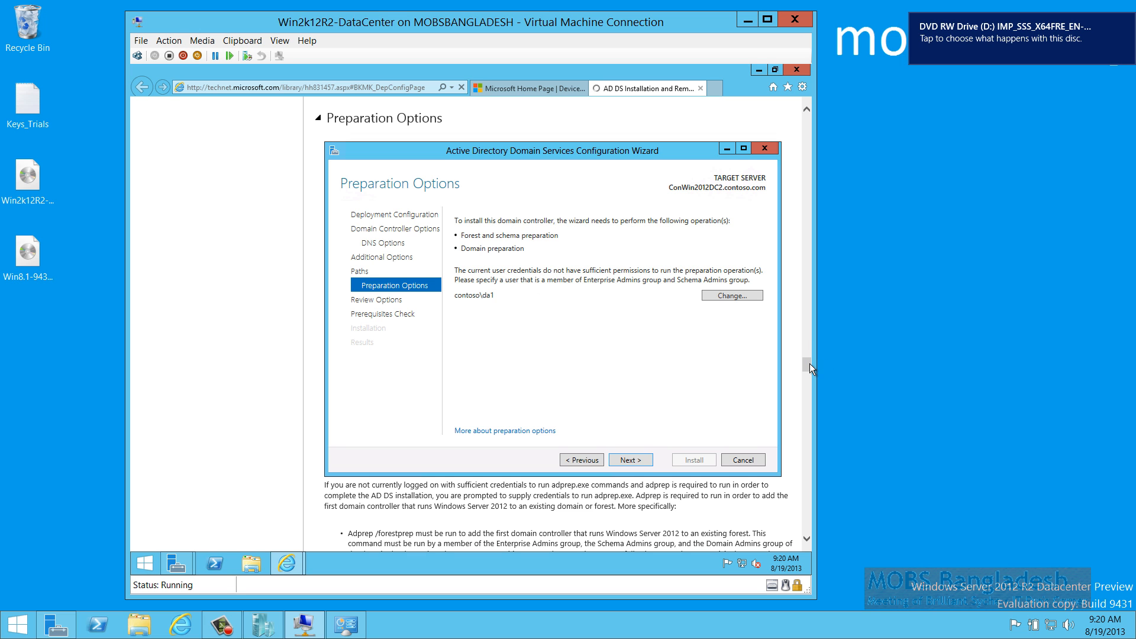
left_click_drag(807, 363, 811, 496)
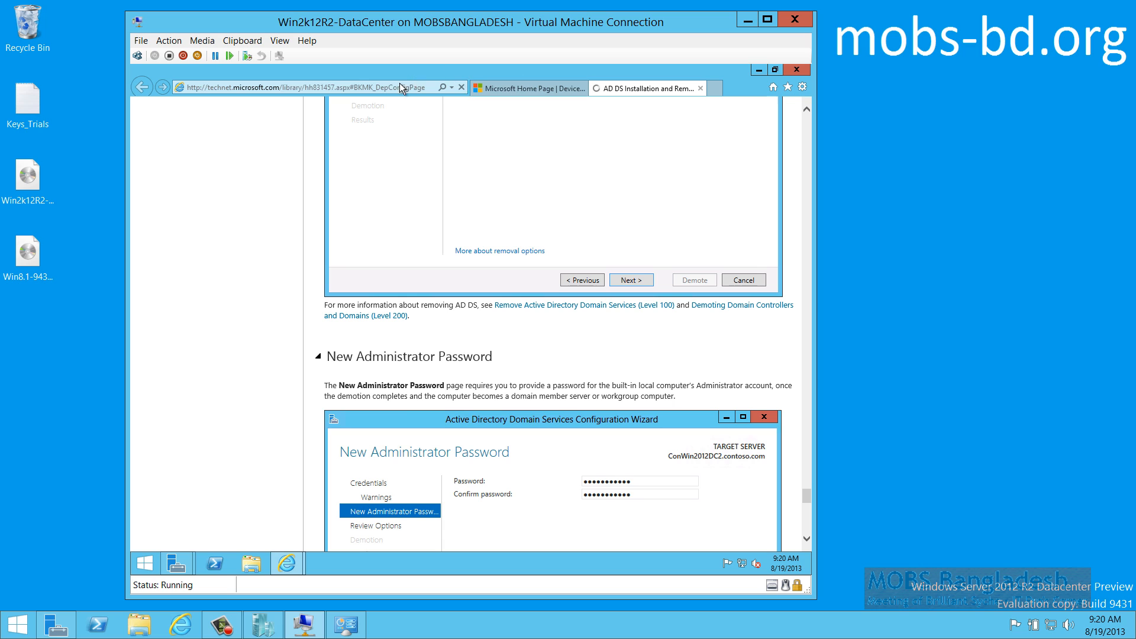
left_click(383, 90)
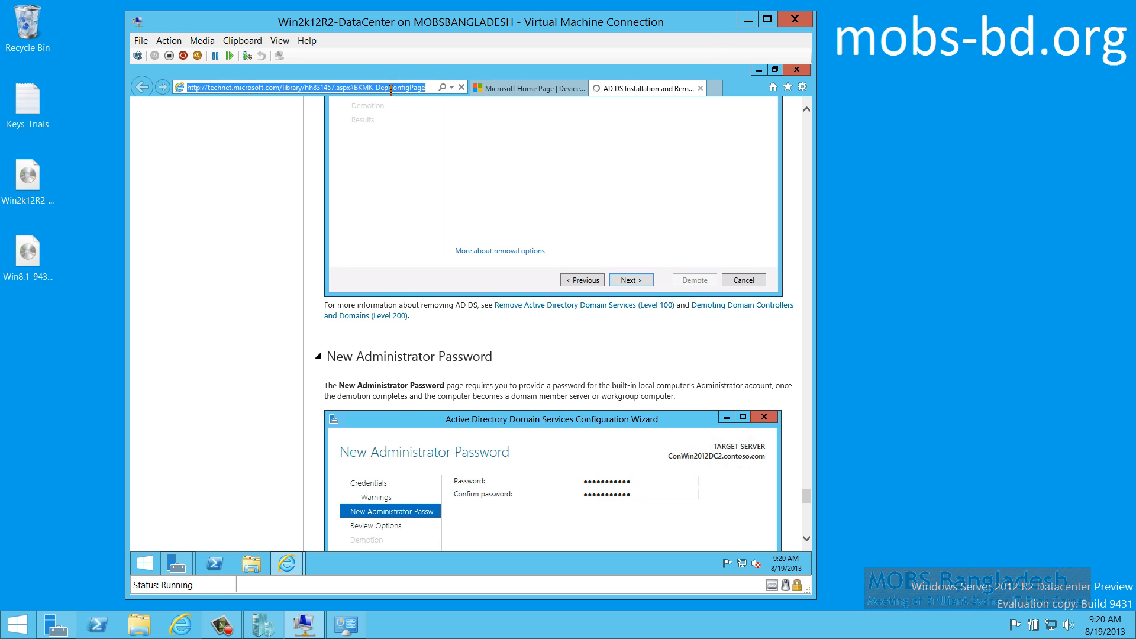
Minimize Internet Explorer and submit the new forest mobs-bd.org deployment settings
left_click(758, 70)
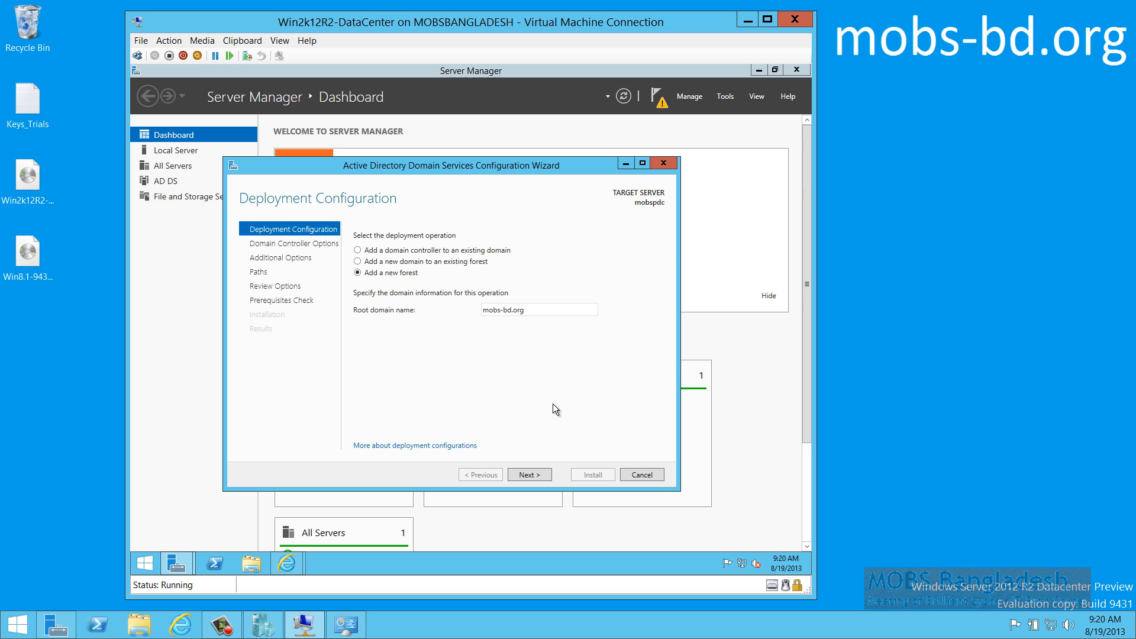
left_click(528, 476)
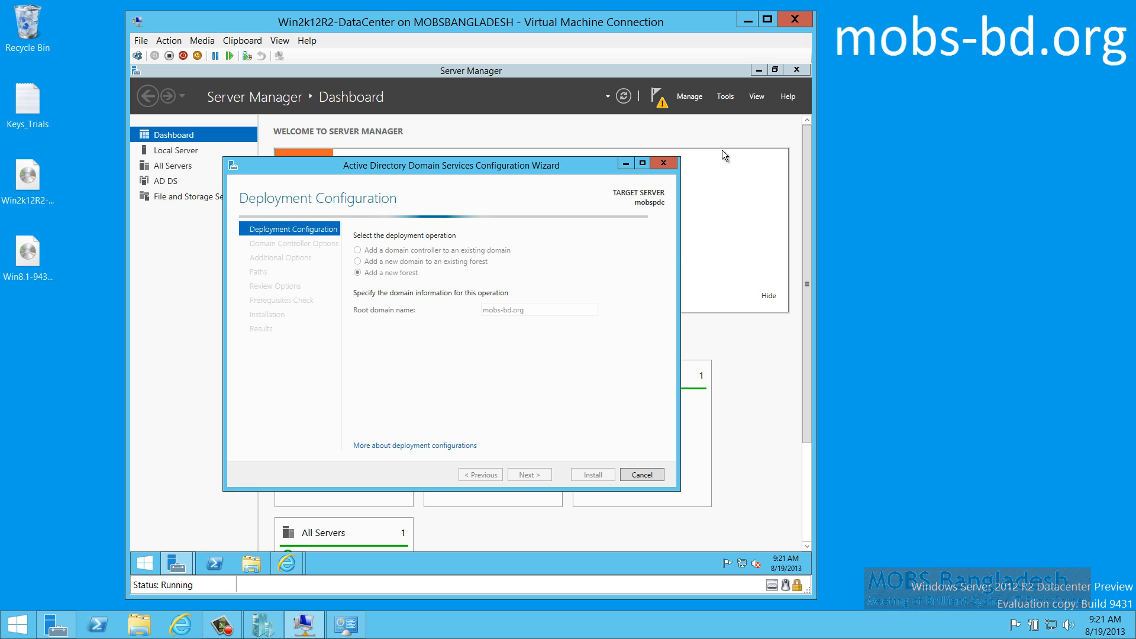
Minimize Server Manager and reposition the AD DS Configuration Wizard window higher on screen
left_click(758, 69)
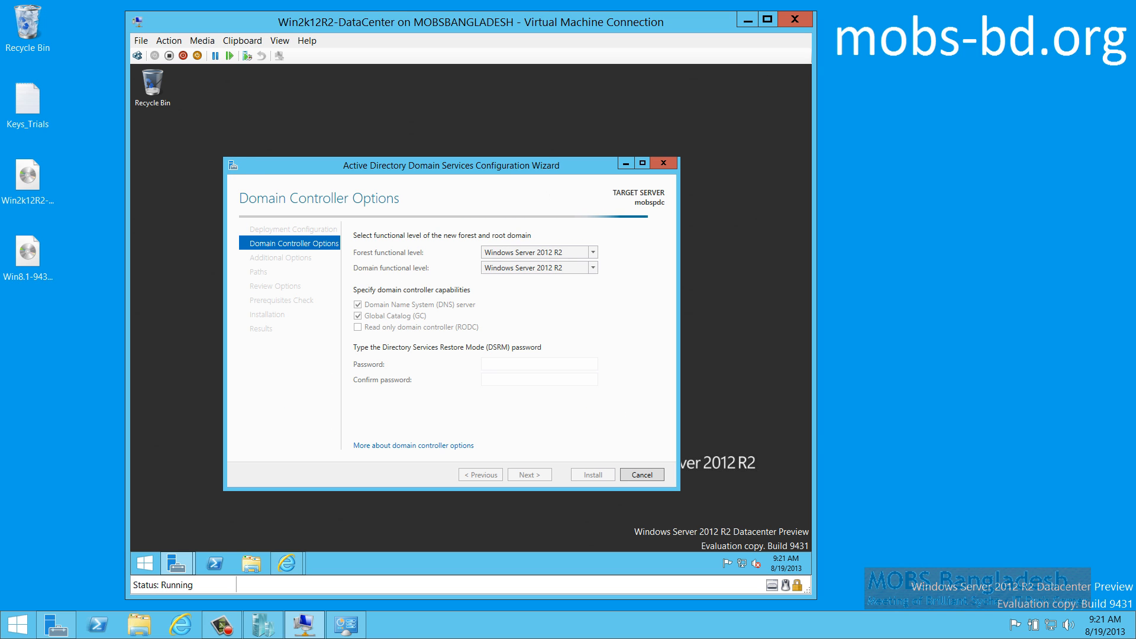
left_click_drag(532, 165, 544, 116)
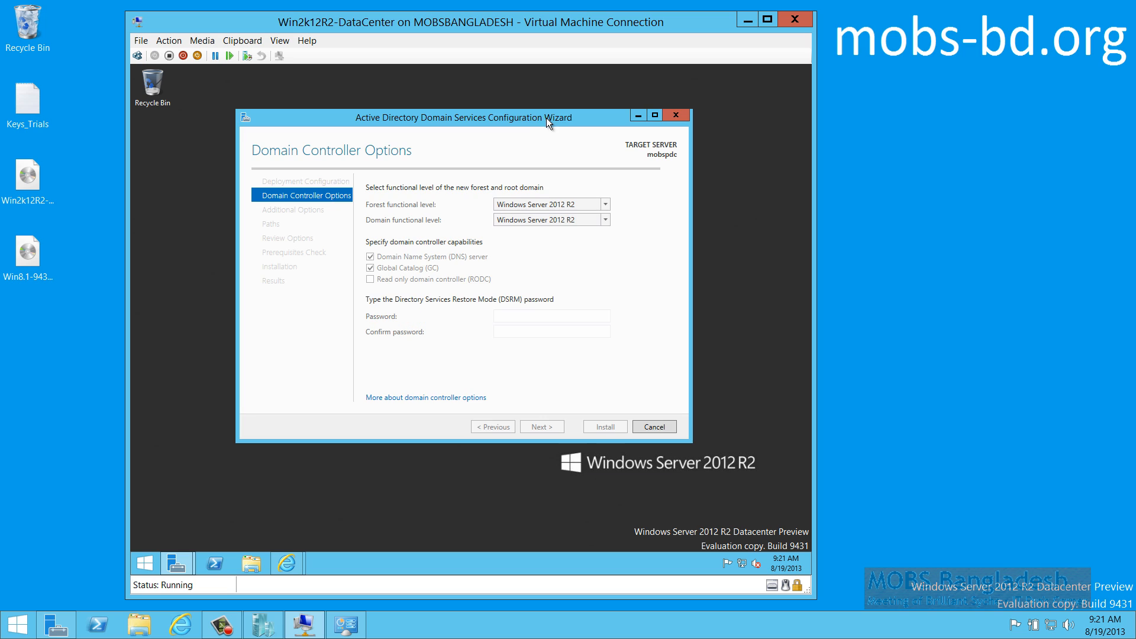
left_click(470, 97)
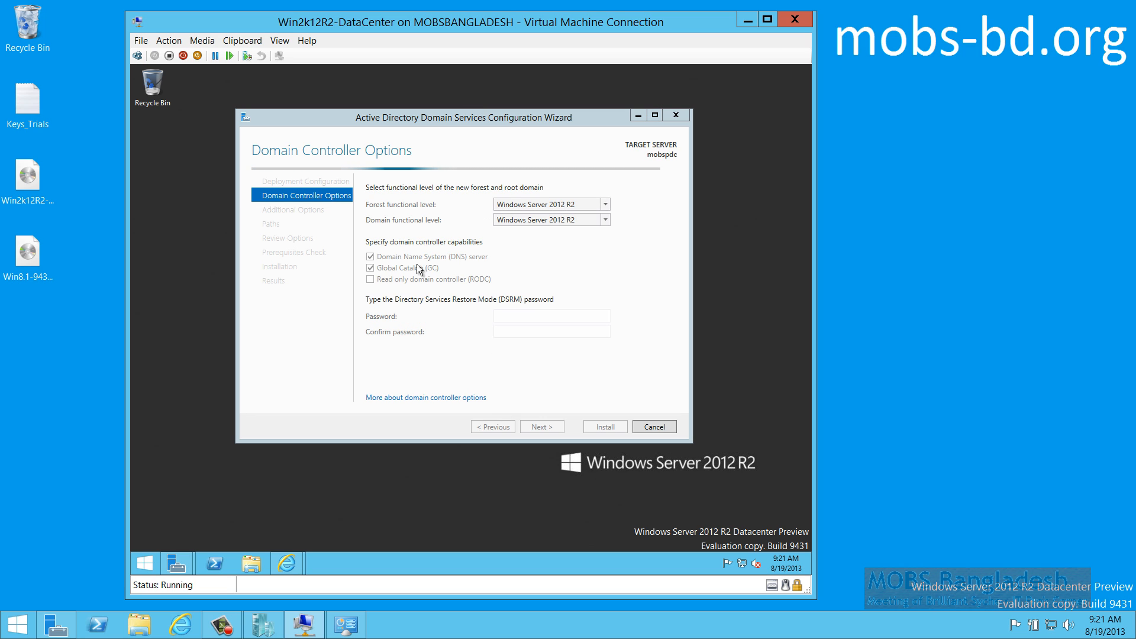
left_click(536, 315)
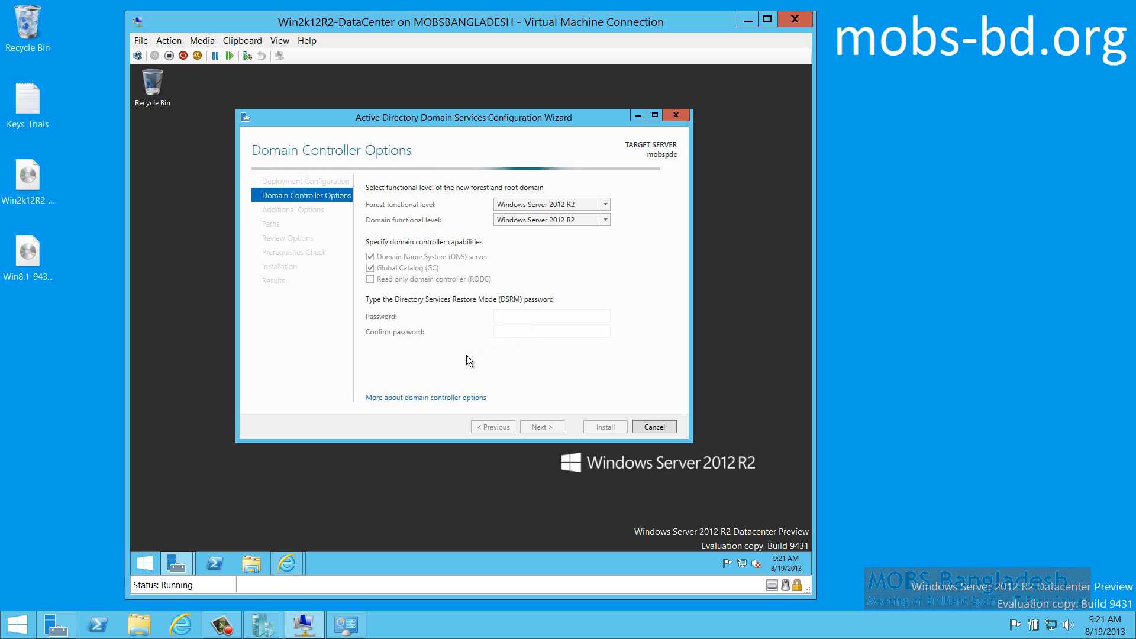
Keep both forest and domain functional levels at Windows Server 2012 R2
left_click(604, 205)
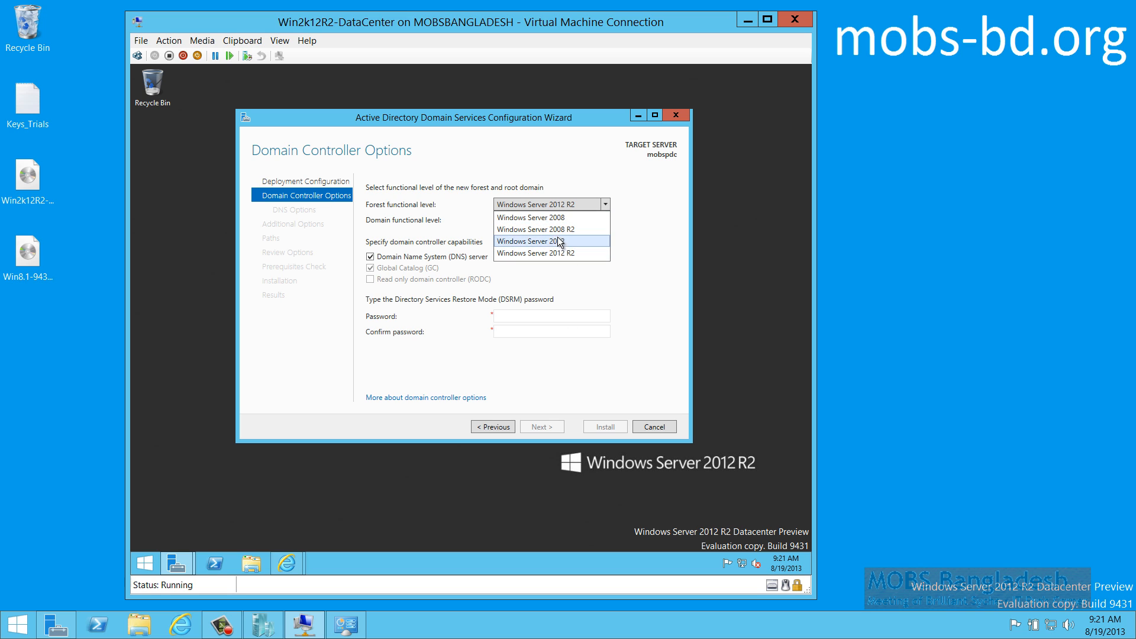
left_click(631, 228)
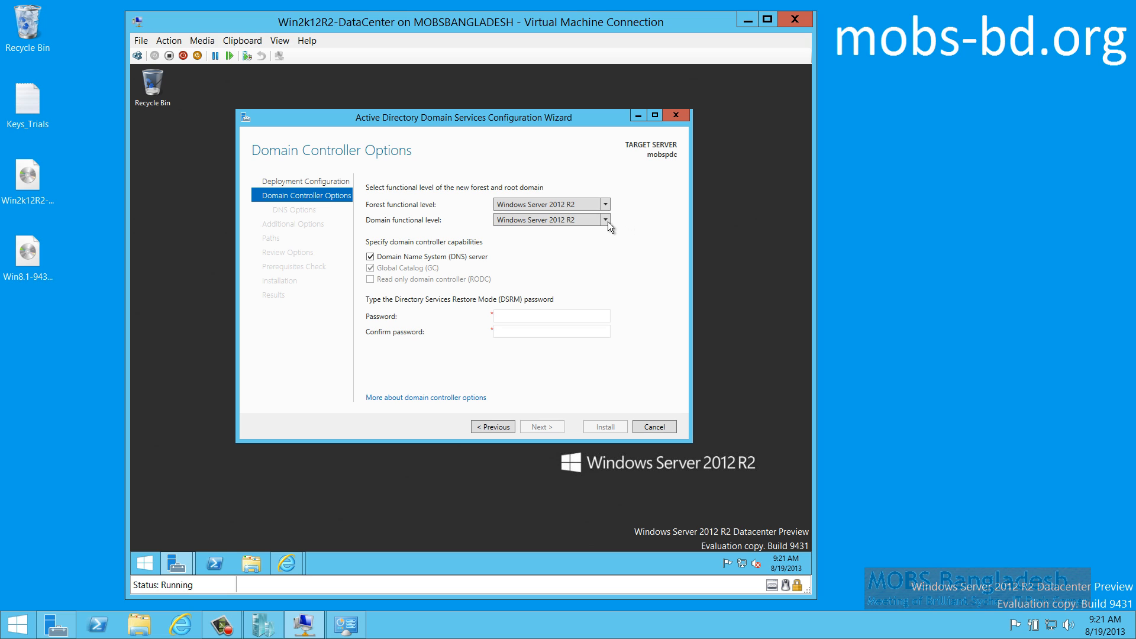
left_click(606, 220)
left_click(606, 219)
Enter and confirm the DSRM password, then accept the domain controller options
left_click(555, 315)
type("*********")
key("Tab")
type("*********")
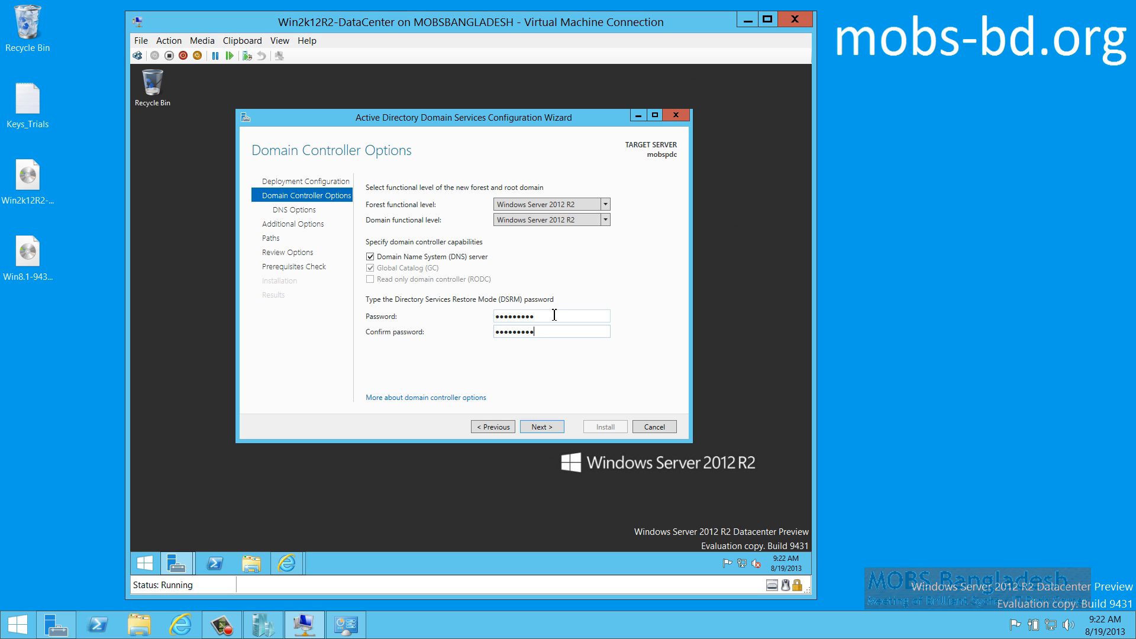
left_click(540, 426)
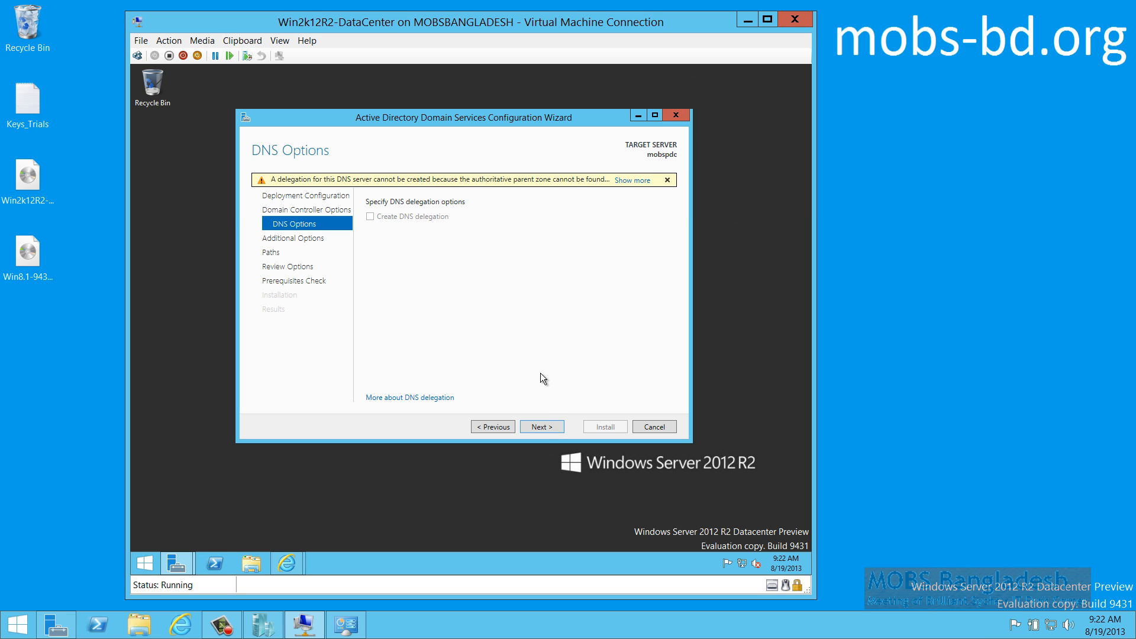
Pass DNS Options without delegation and check the NetBIOS domain name MOBS-BD on Additional Options
left_click(541, 427)
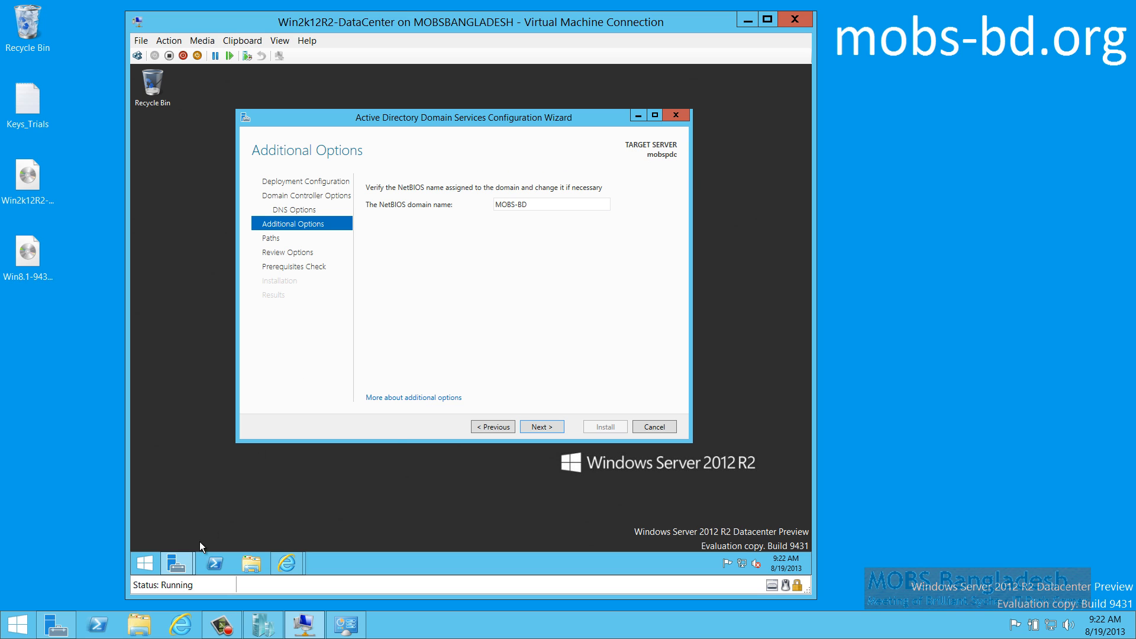
mouse_move(183, 569)
double_click(555, 204)
left_click(555, 204)
left_click(494, 427)
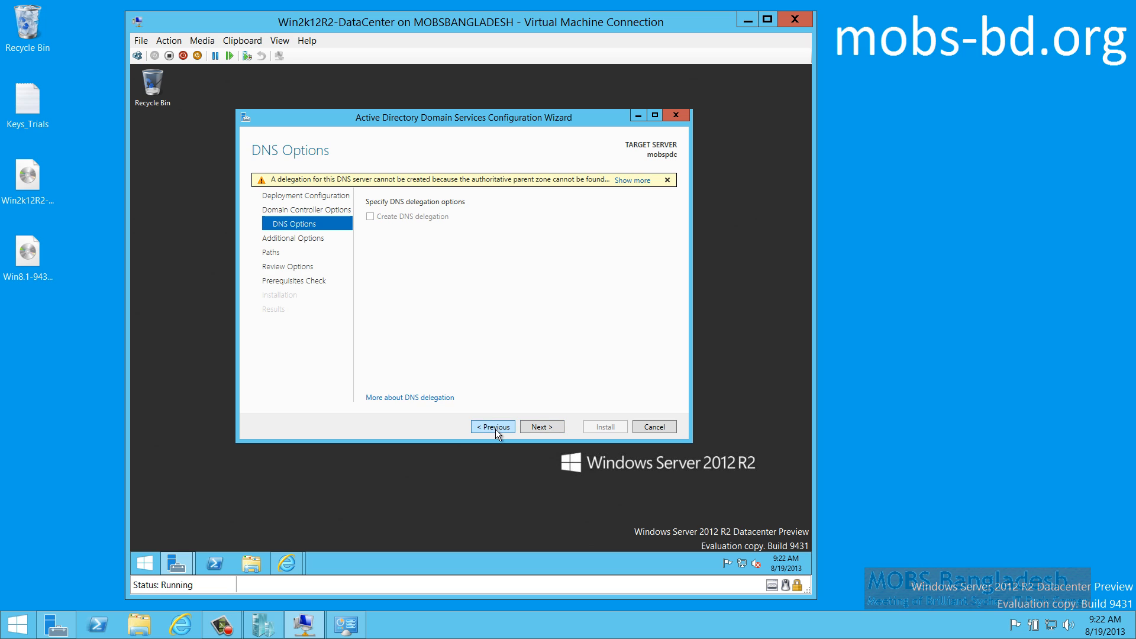
left_click(538, 427)
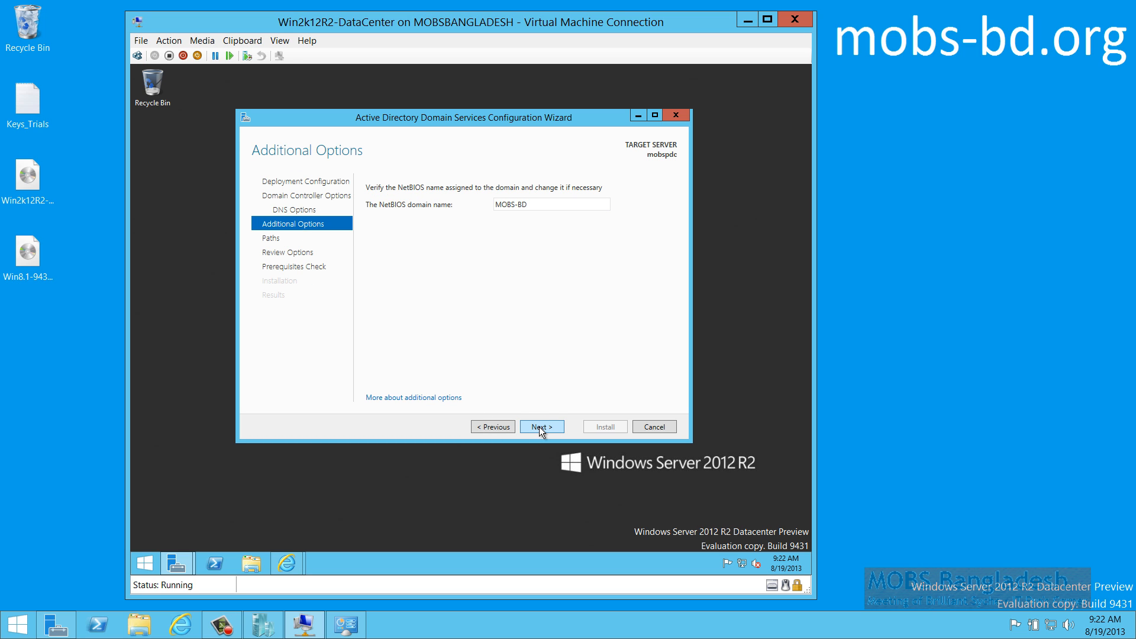
Accept the NetBIOS name MOBS-BD and keep the default NTDS, log and SYSVOL folders
left_click(539, 427)
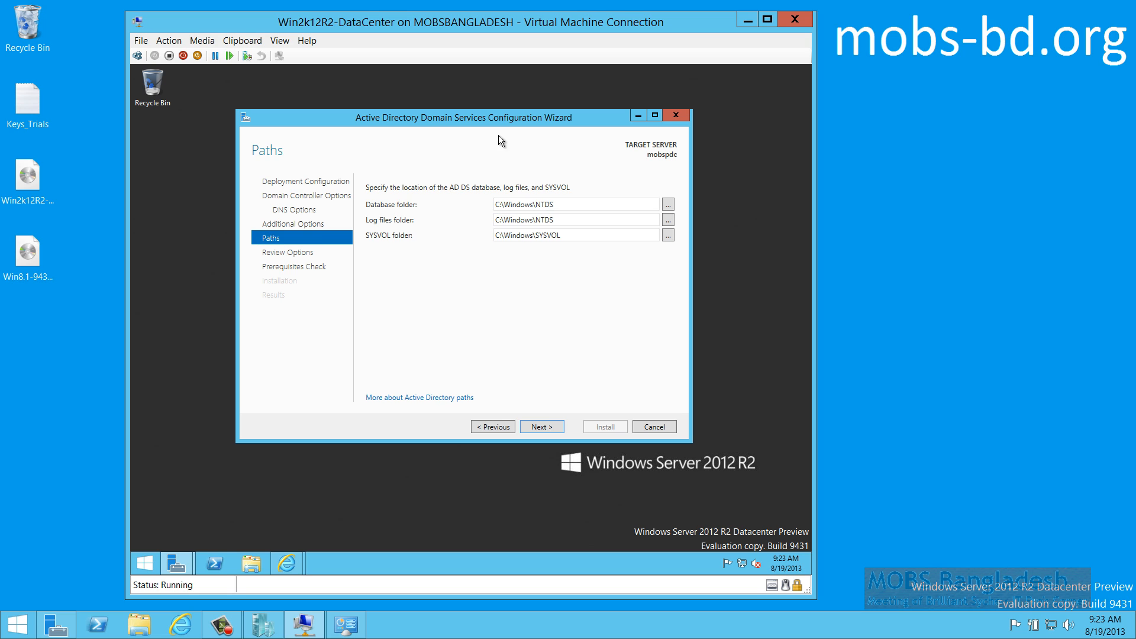
left_click(544, 425)
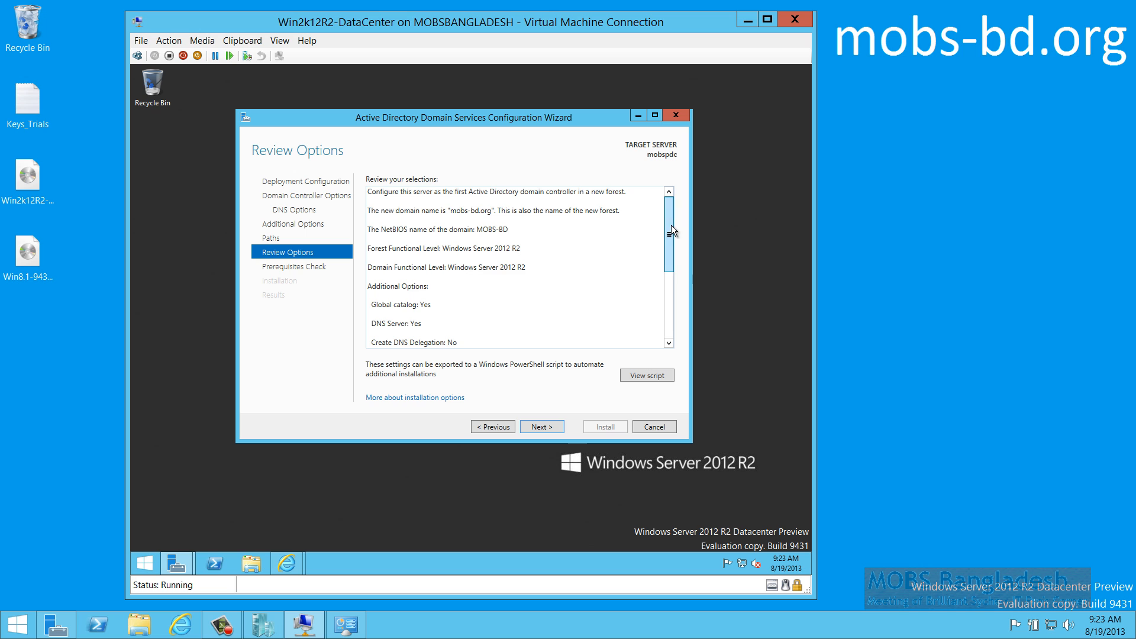
mouse_move(670, 231)
left_mouse_down()
mouse_move(675, 300)
mouse_move(669, 242)
left_mouse_up()
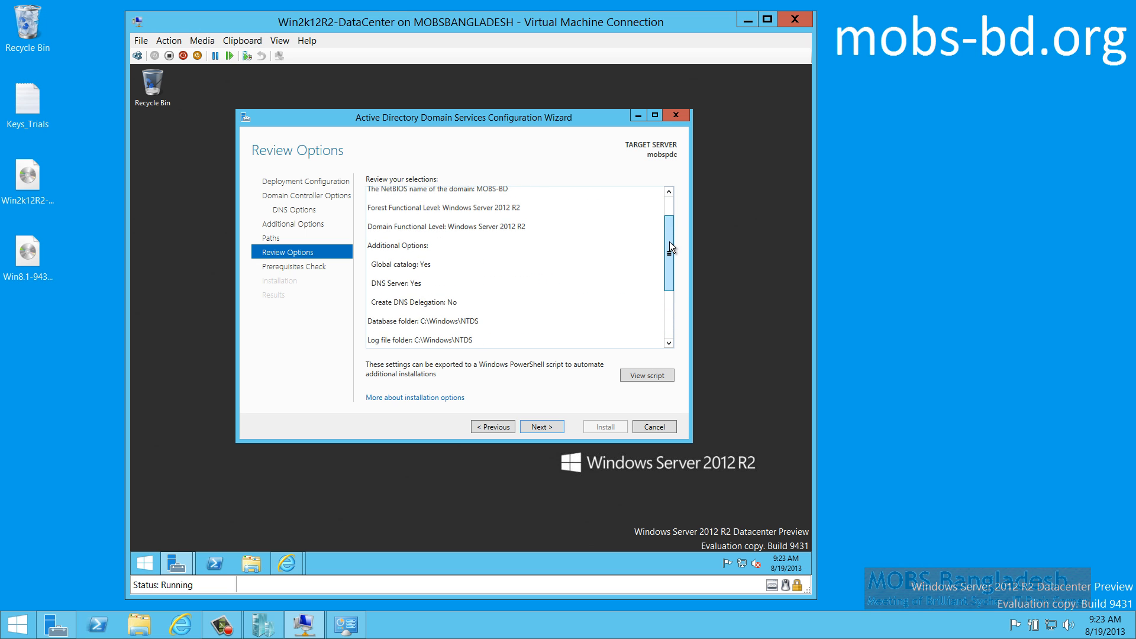
key("ctrl+a")
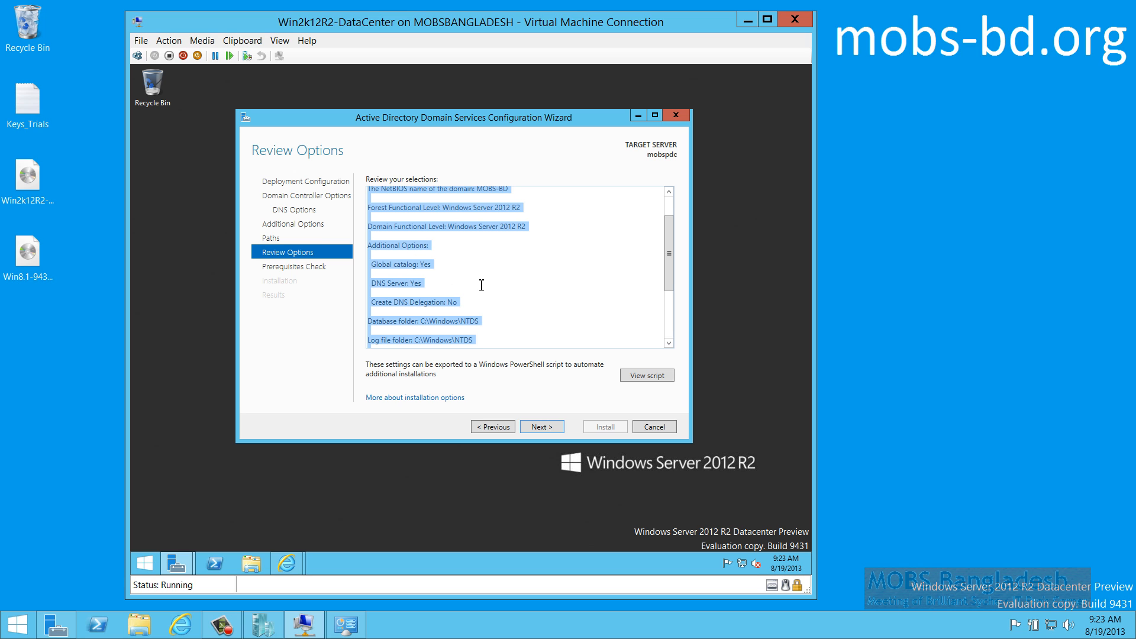
left_click_drag(562, 342, 552, 427)
left_click(536, 354)
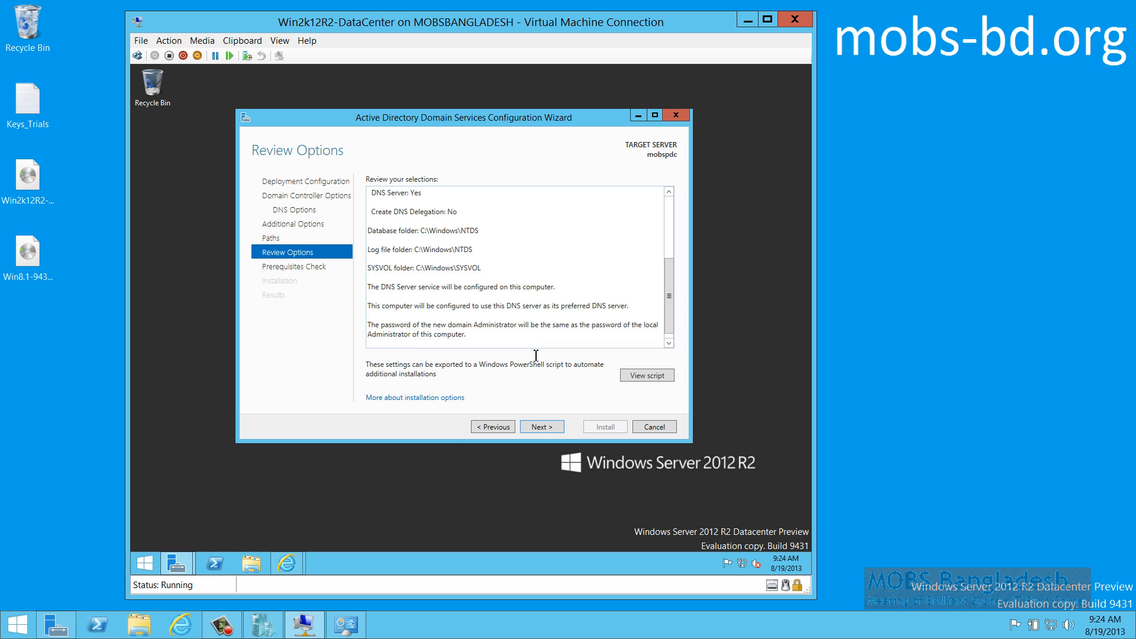
left_click(538, 427)
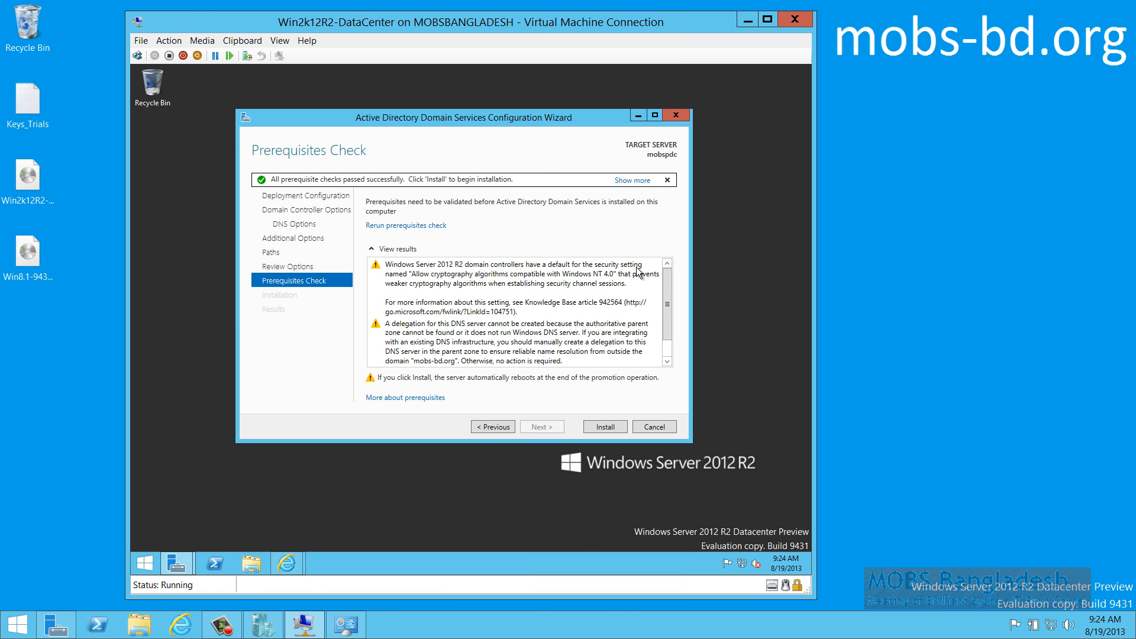
Read the prerequisite results: all checks passed, plus the DNS delegation and cryptography warnings
left_click_drag(665, 298, 666, 326)
left_click(463, 362)
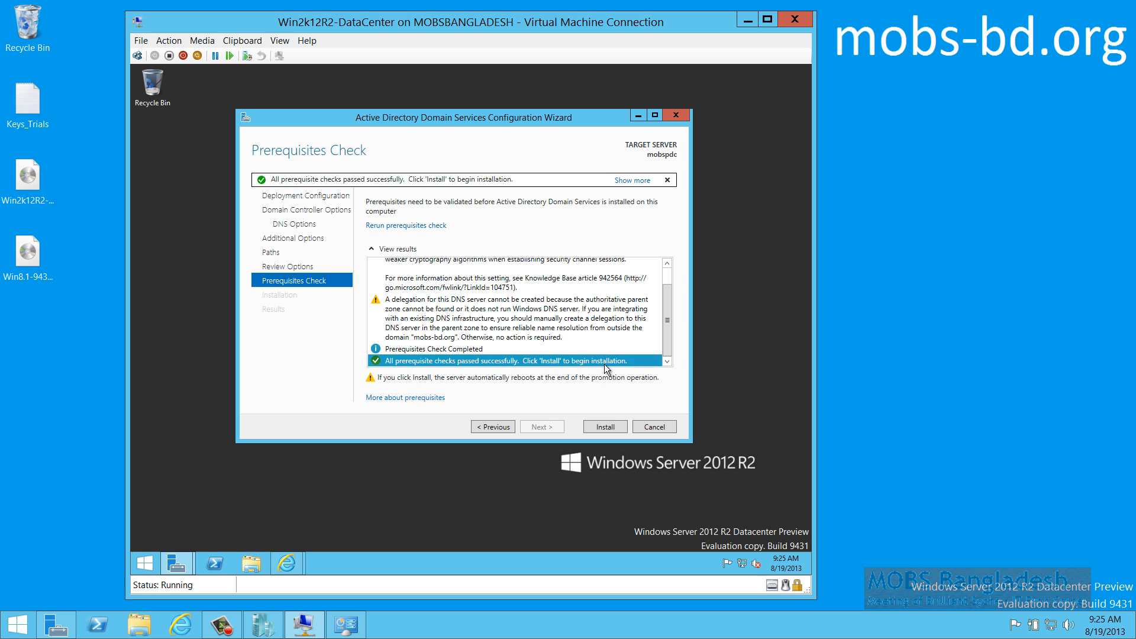
left_click(478, 307)
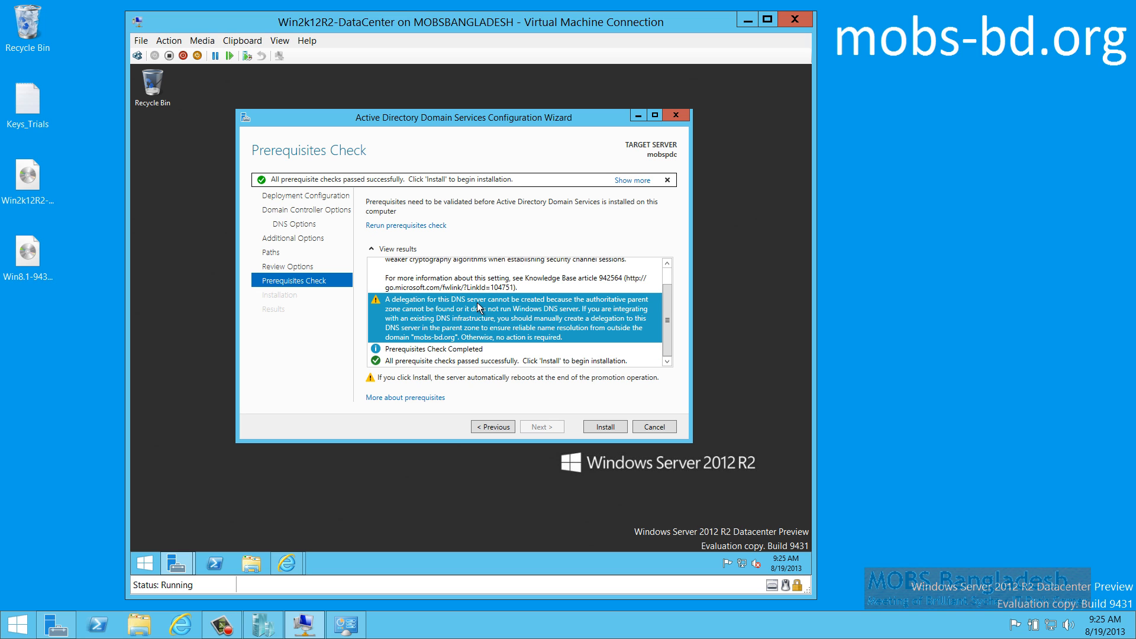
left_click_drag(666, 320, 657, 280)
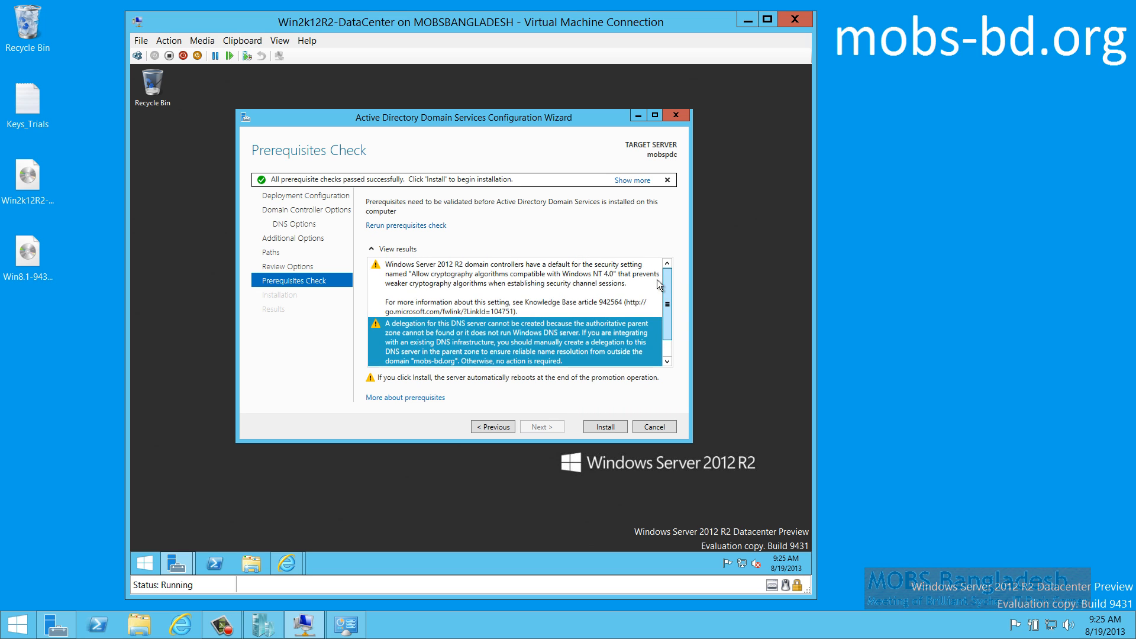
left_click(498, 291)
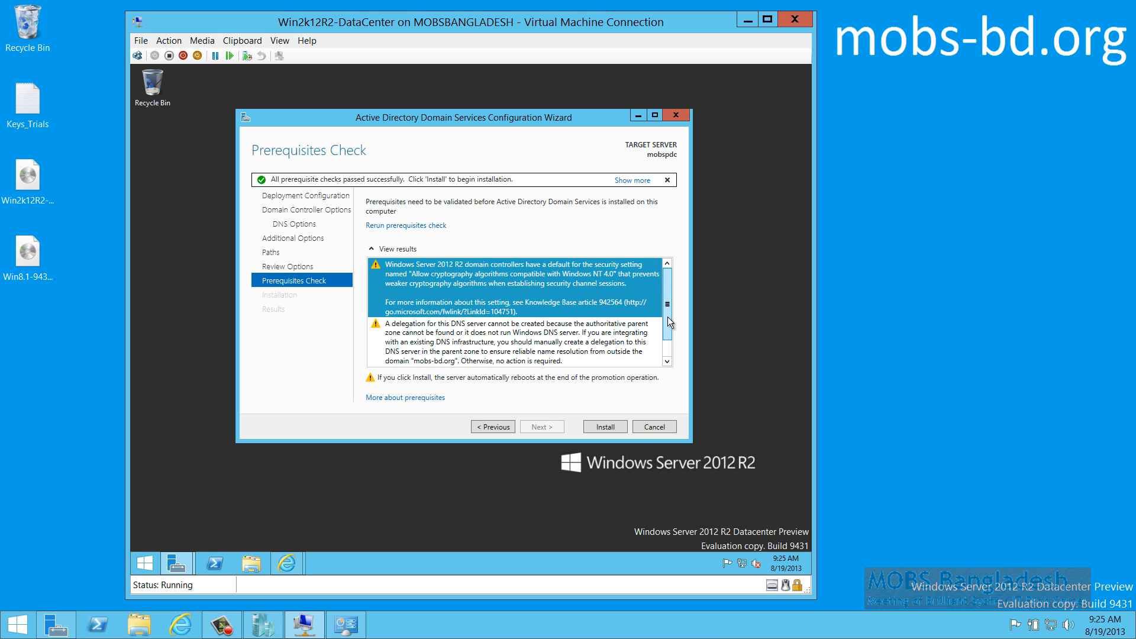
left_click_drag(667, 304, 673, 352)
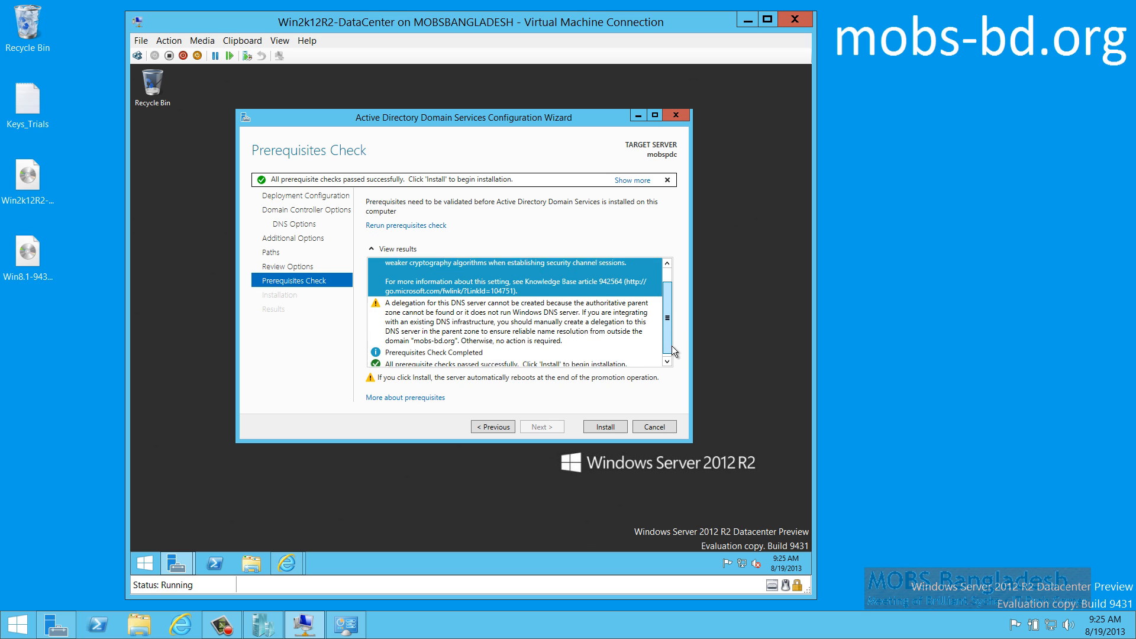
left_click(512, 322)
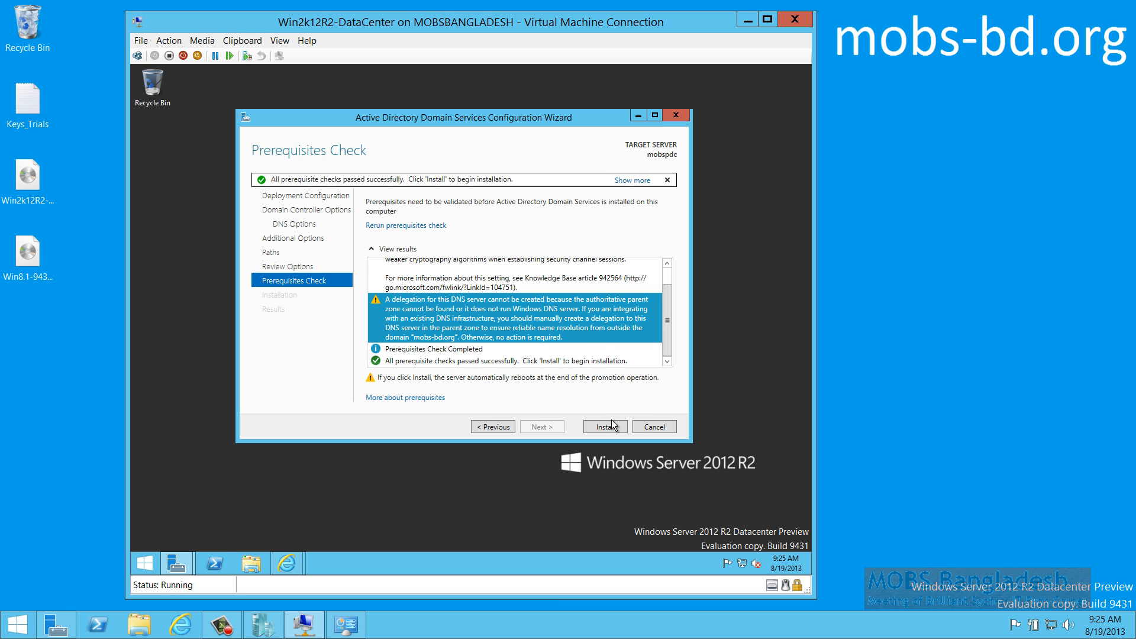
Install the new mobspdc domain controller and dismiss the restart sign-out notice on the Results page
left_click(538, 361)
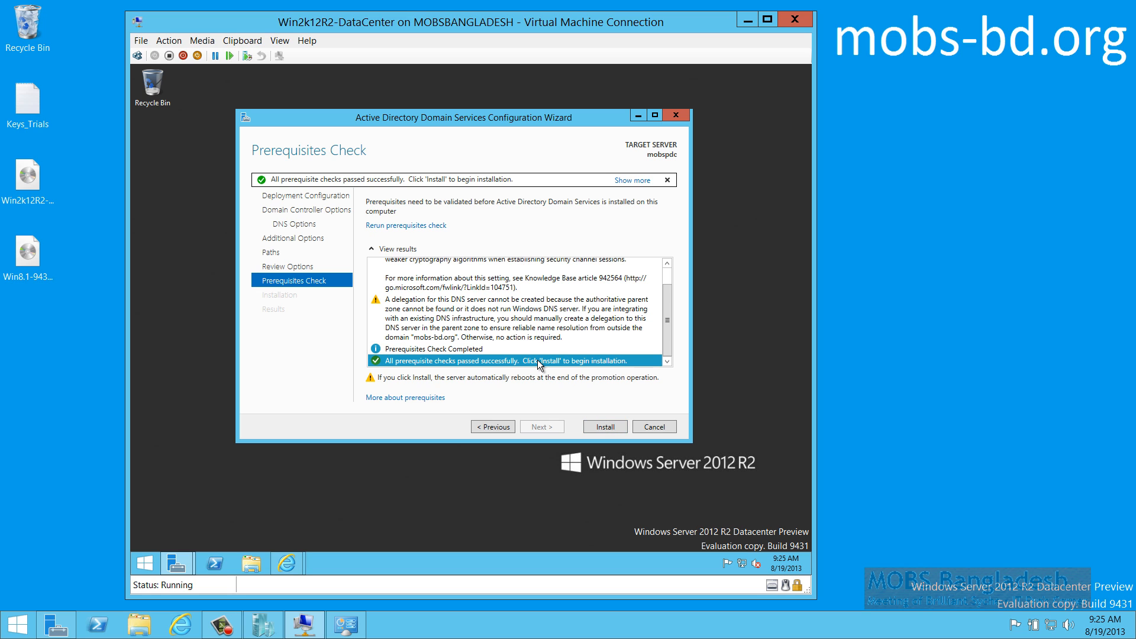
left_click(604, 424)
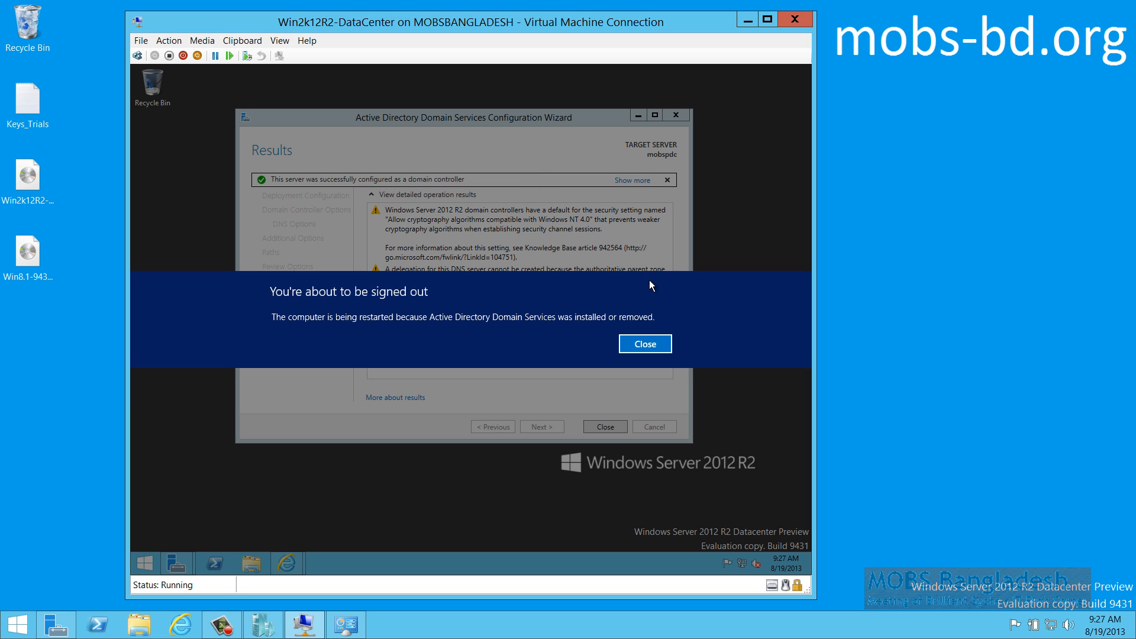
left_click(644, 346)
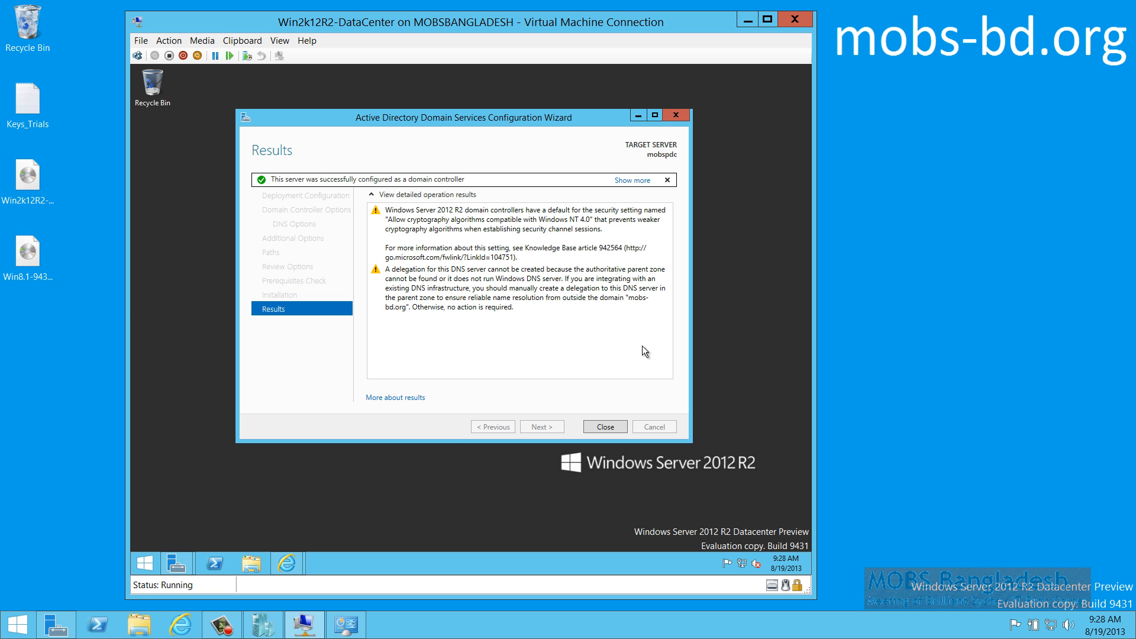
Close the wizard and, after the reboot, sign in as MOBS-BD\Administrator with the account password
left_click(604, 425)
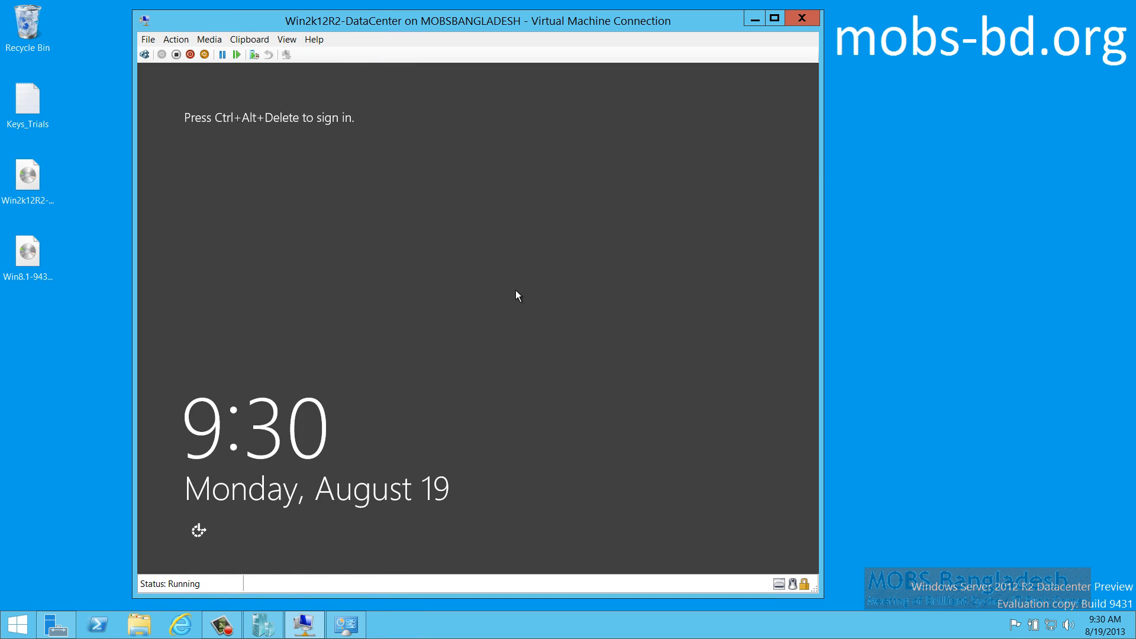
left_click(144, 55)
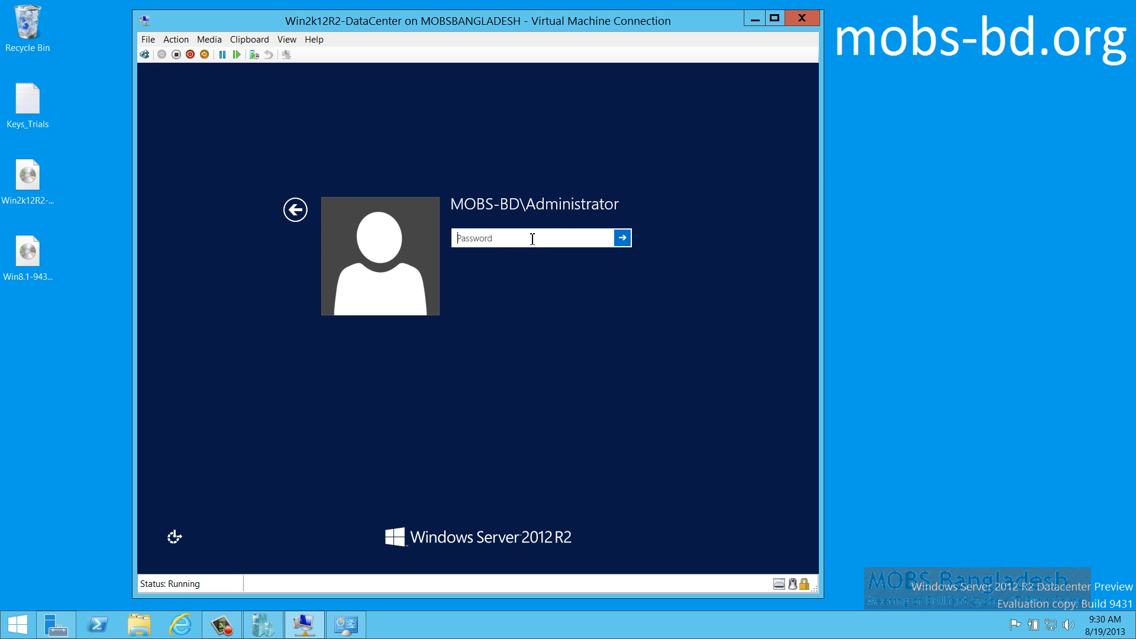
type("Pa$$•••••")
key("Return")
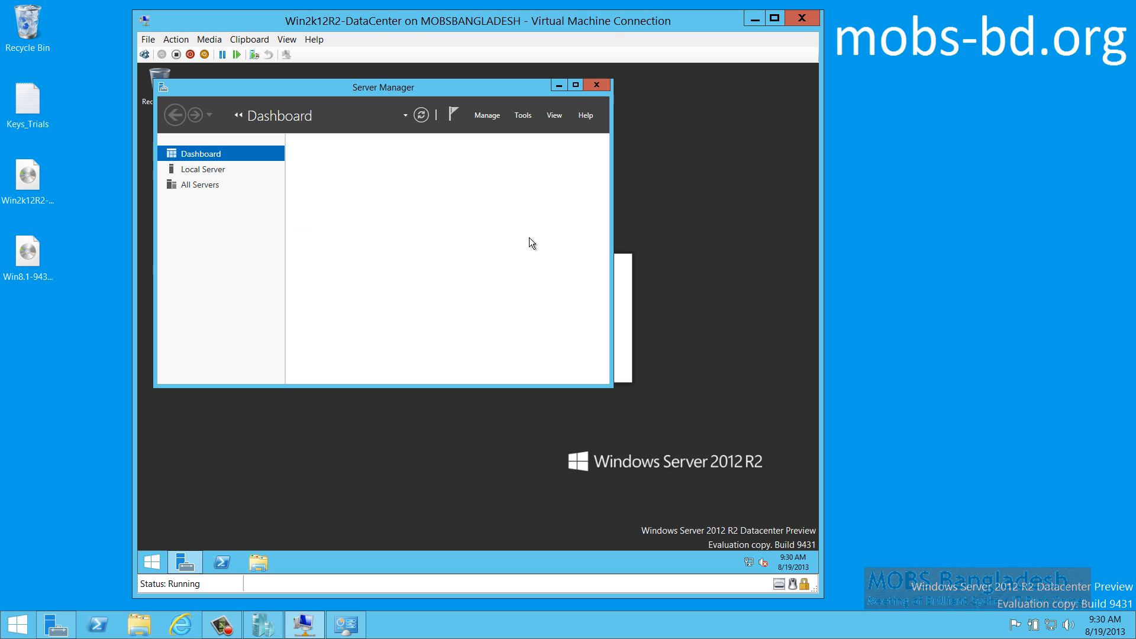
Maximize Server Manager, review the DNS and Local Server service alerts, and list stopped services across all servers
left_click(575, 86)
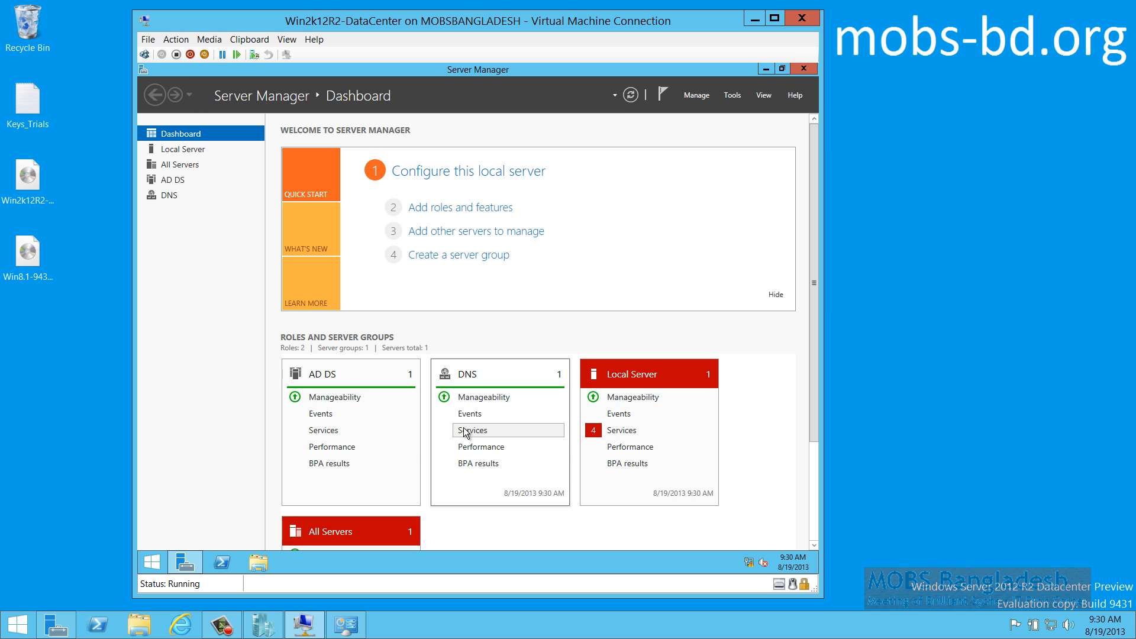
left_click(463, 428)
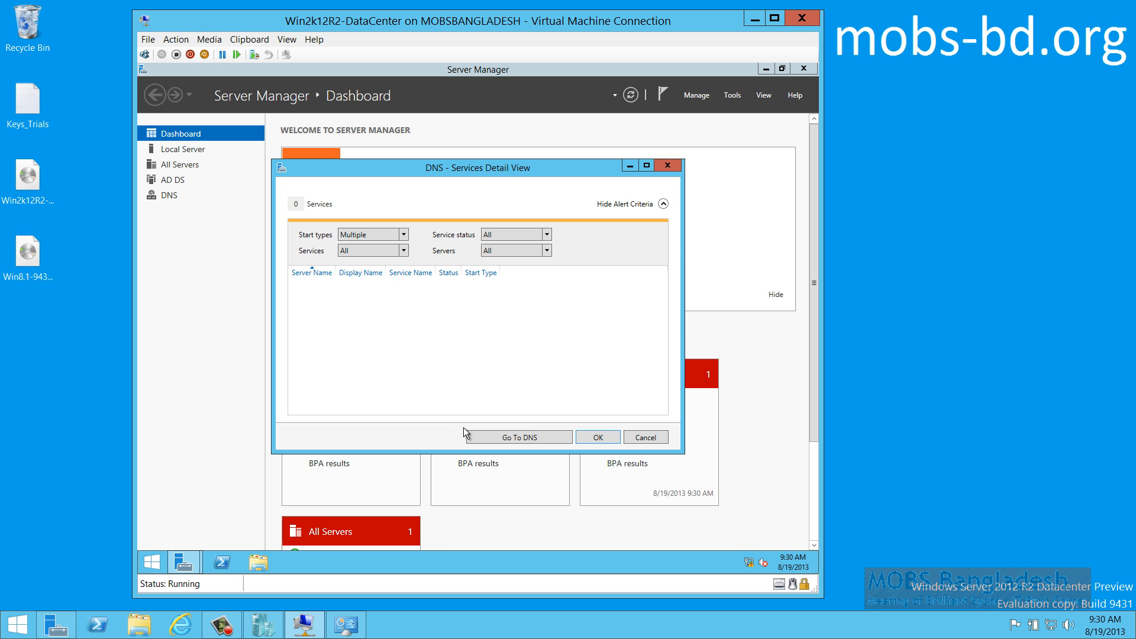
left_click(644, 438)
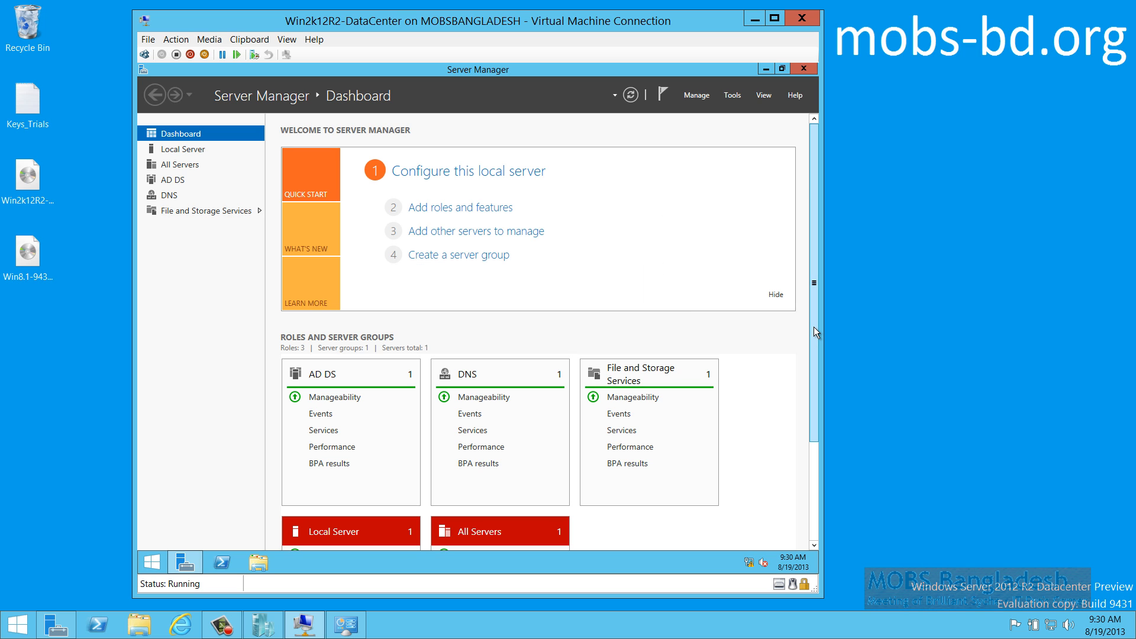
left_click_drag(814, 338, 811, 516)
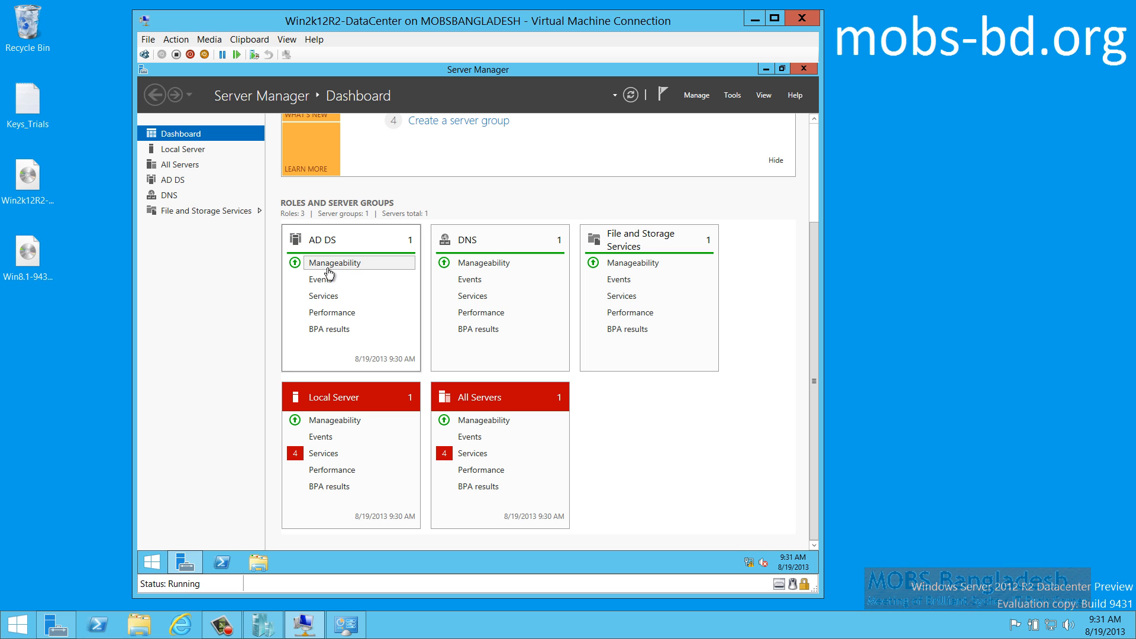
left_click(327, 453)
left_click(642, 438)
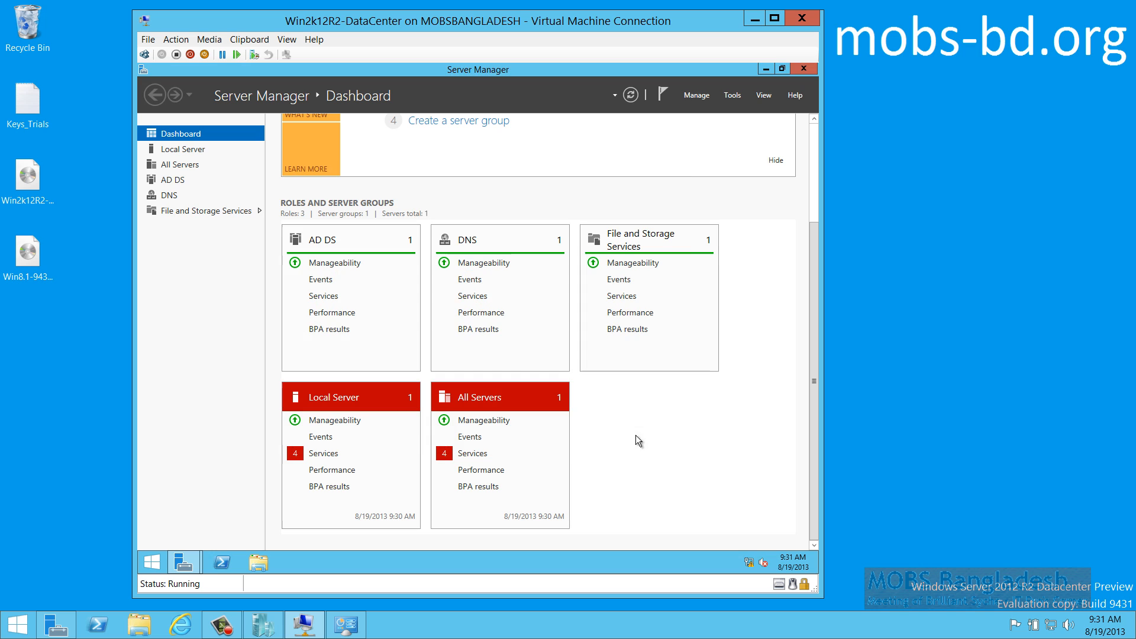
left_click(472, 455)
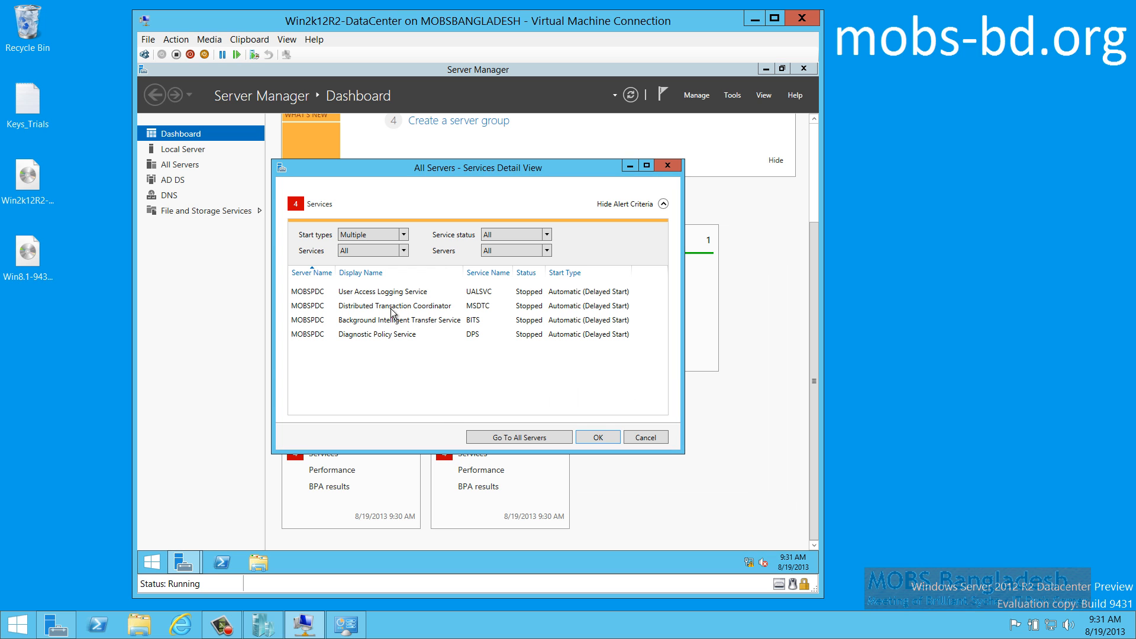
Start User Access Logging, Distributed Transaction Coordinator, BITS and Diagnostic Policy services
left_click(389, 294)
right_click(385, 290)
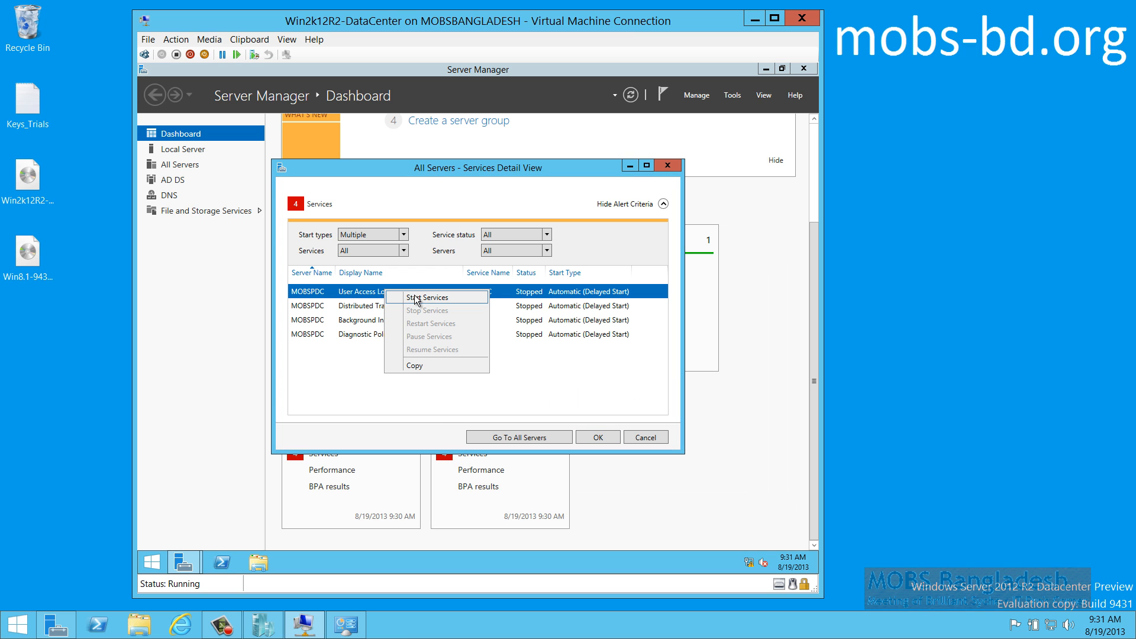
left_click(414, 296)
left_click(413, 308)
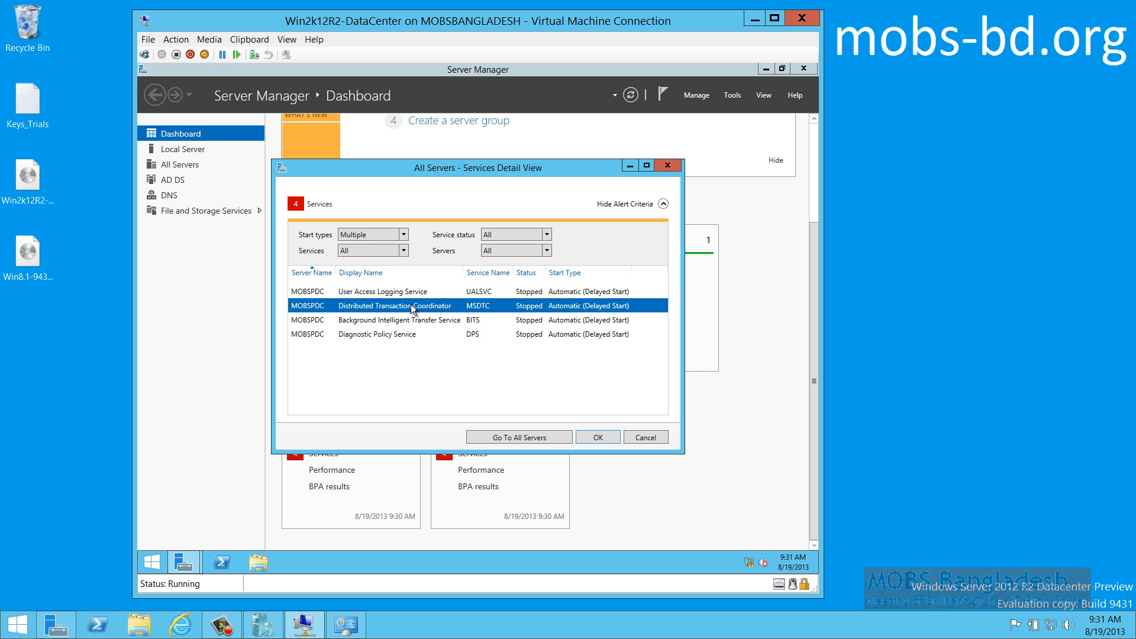
right_click(413, 307)
left_click(427, 311)
left_click(435, 320)
right_click(434, 320)
left_click(450, 325)
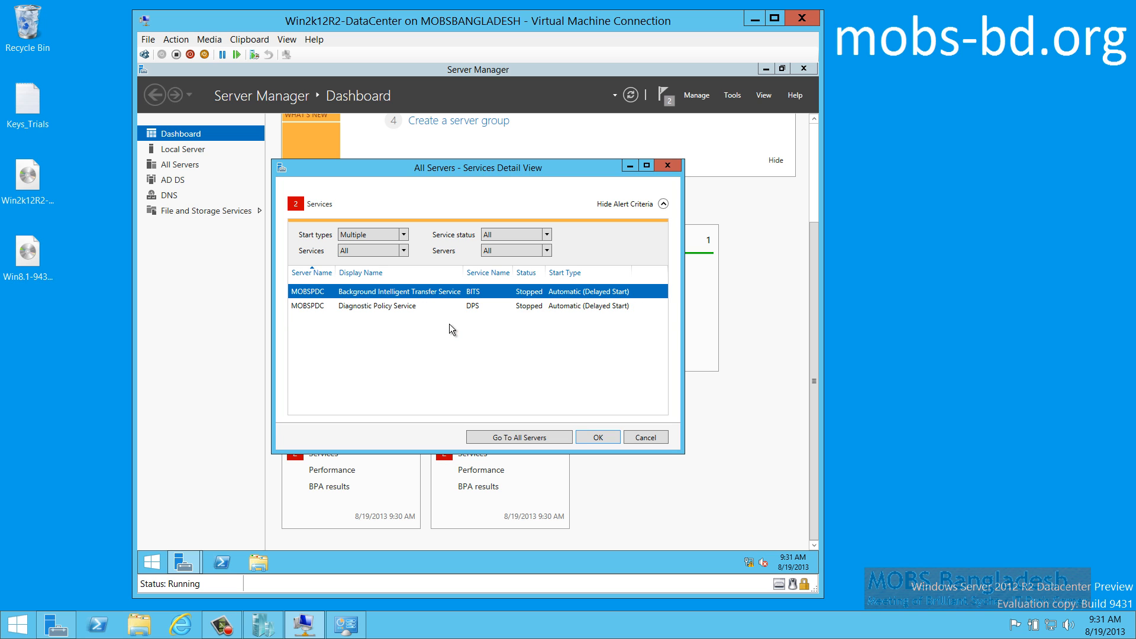
left_click(413, 294)
right_click(413, 293)
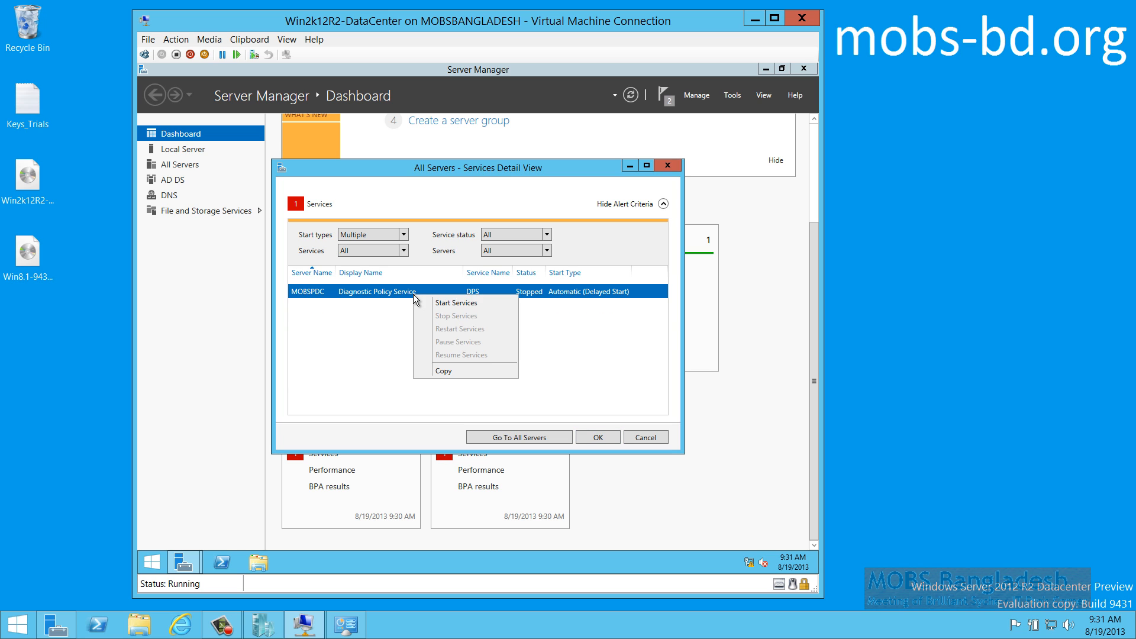
left_click(448, 304)
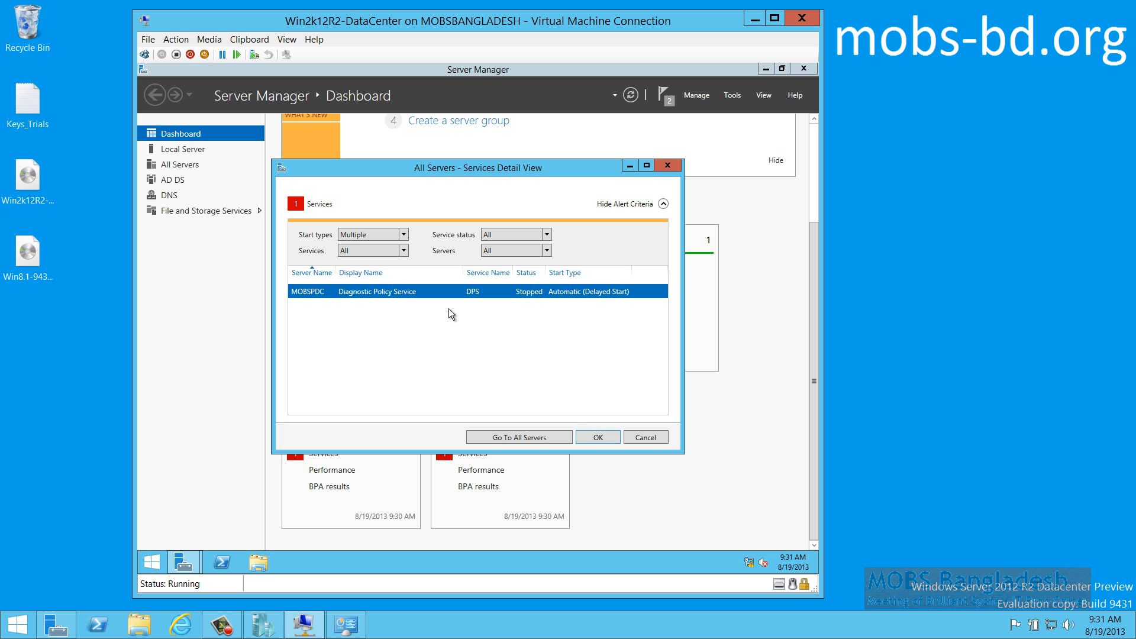
Close the emptied services list and check the notifications for running tasks
left_click(608, 434)
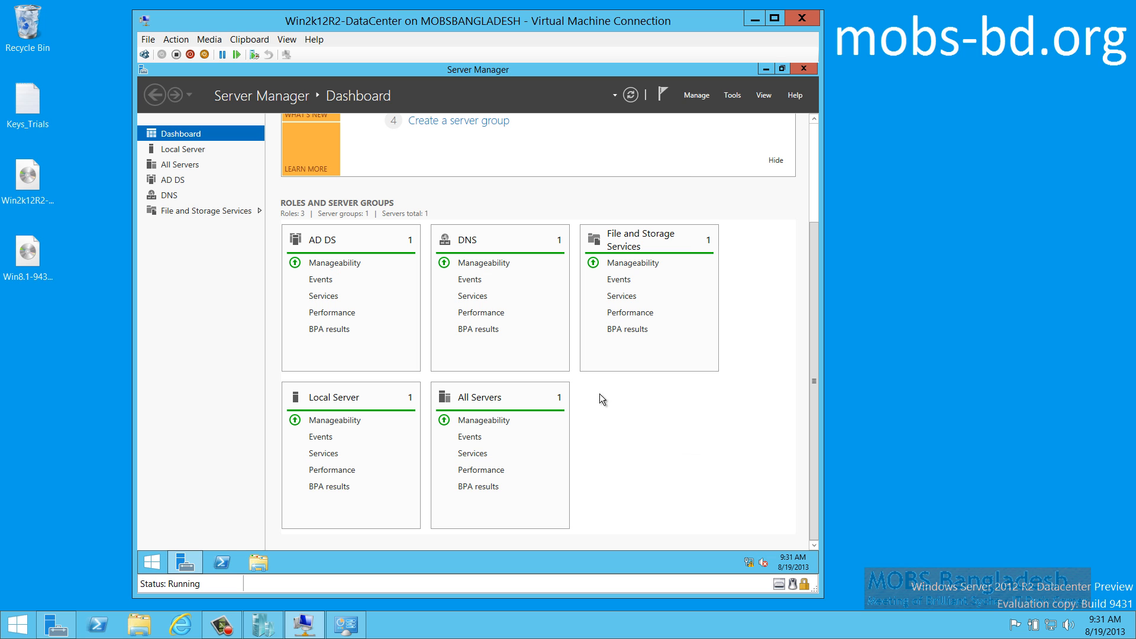
left_click(665, 101)
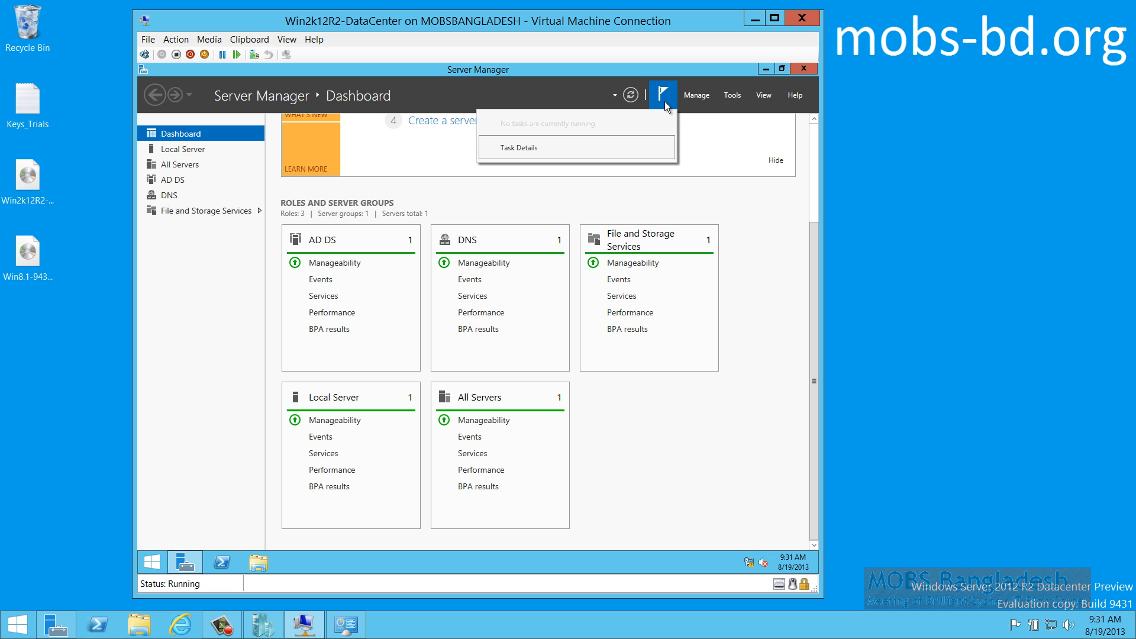
left_click(756, 196)
left_click_drag(812, 284, 808, 164)
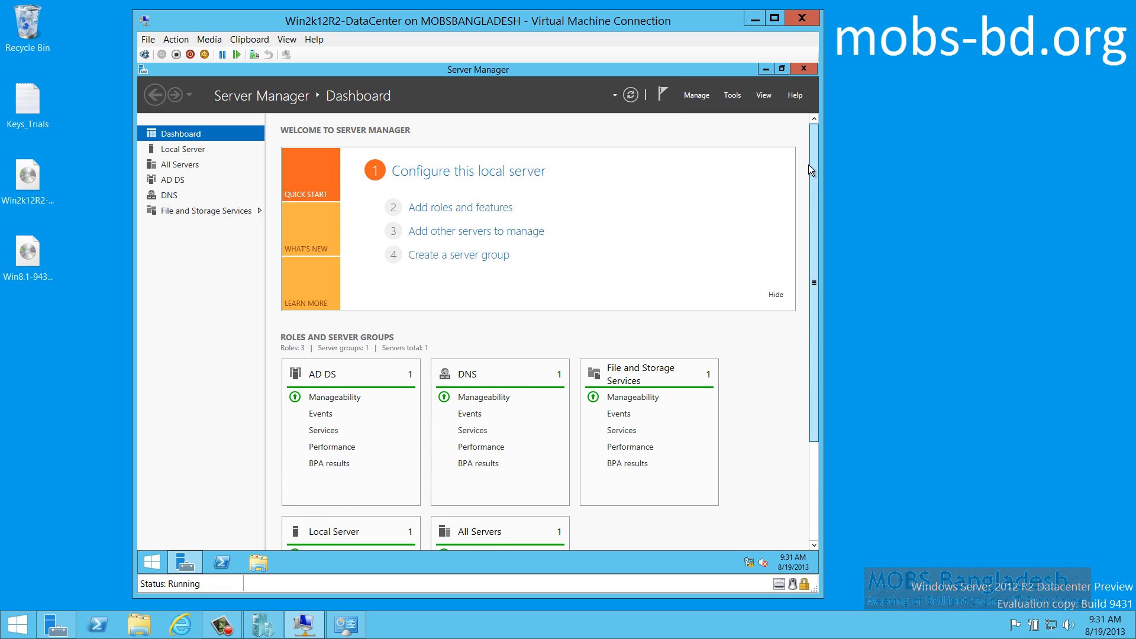
On the AD DS page, start performance counters for MOBSPDC
left_click(173, 185)
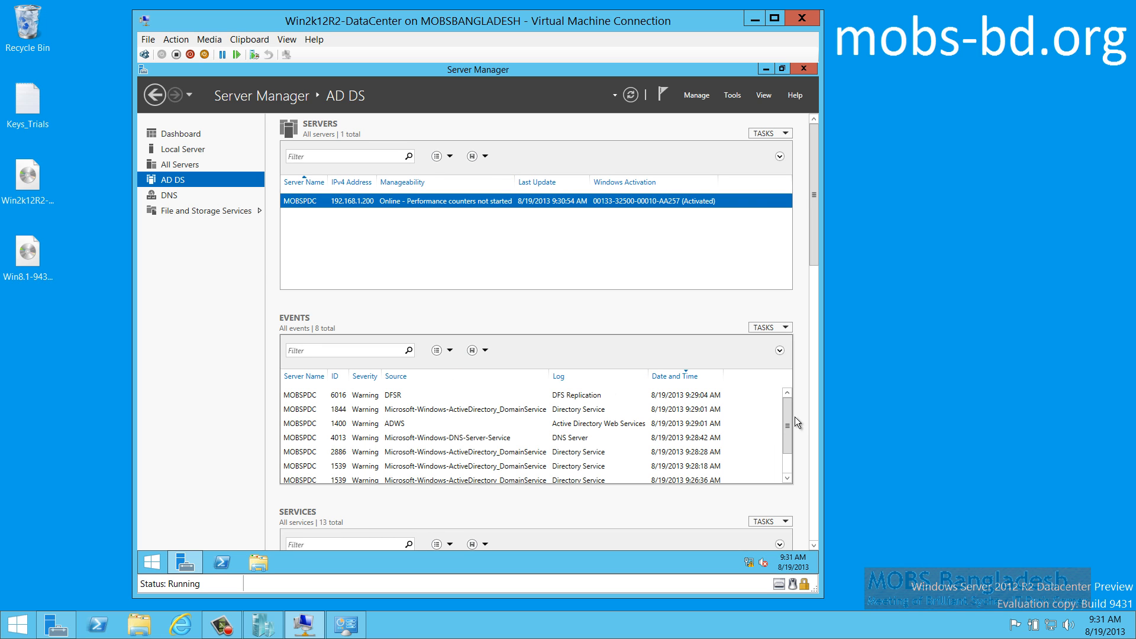
left_click_drag(787, 411, 787, 441)
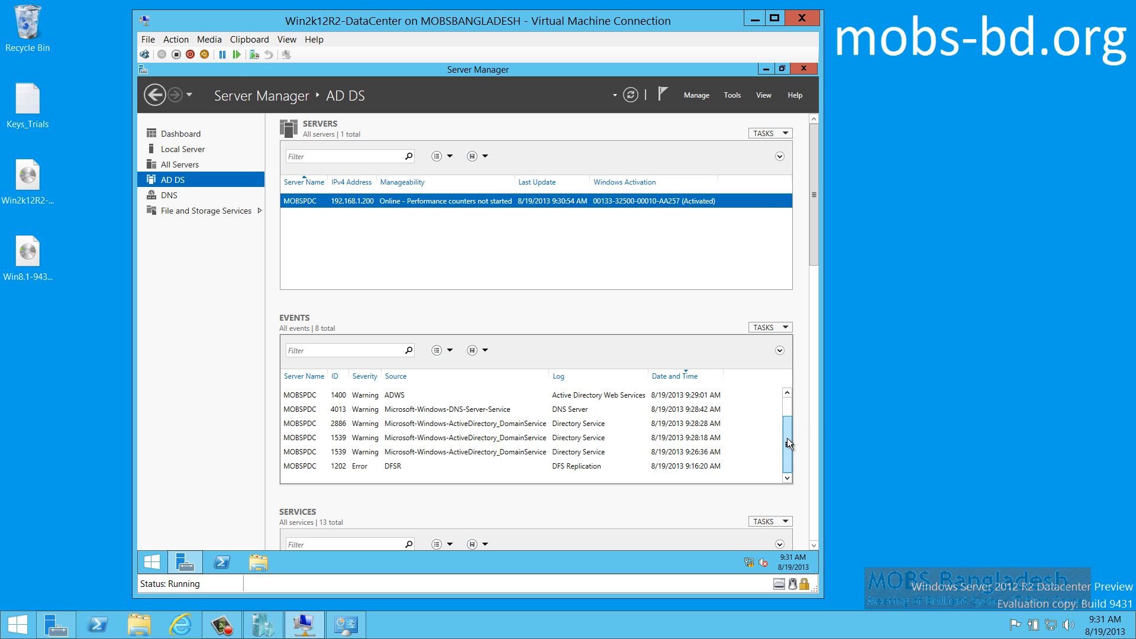
left_click(786, 395)
left_click(787, 395)
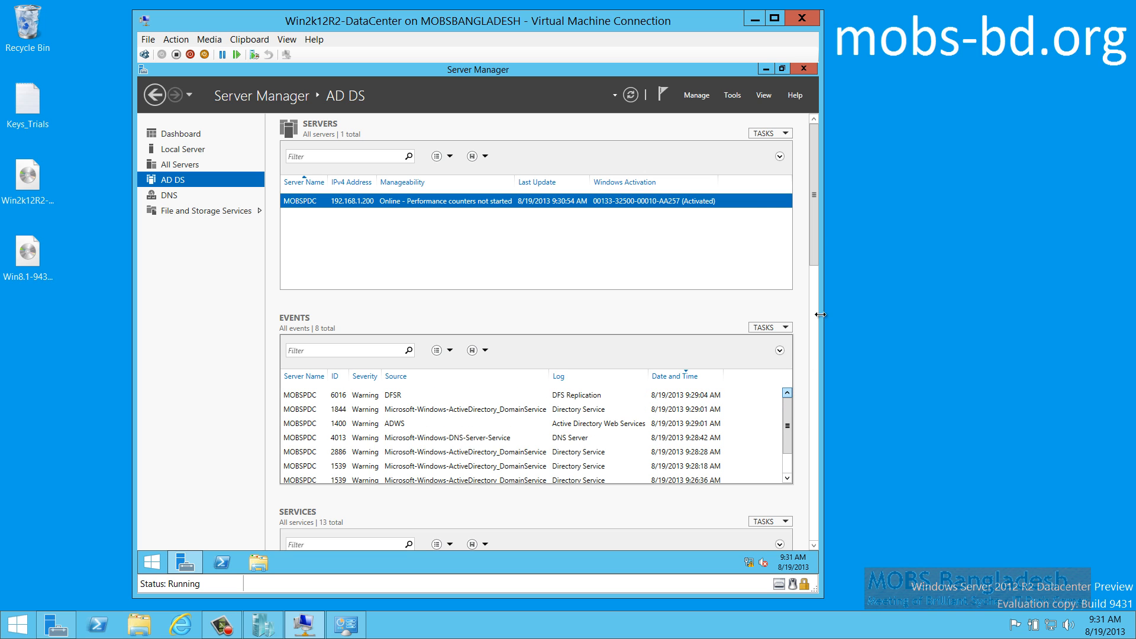
left_click_drag(814, 197, 815, 426)
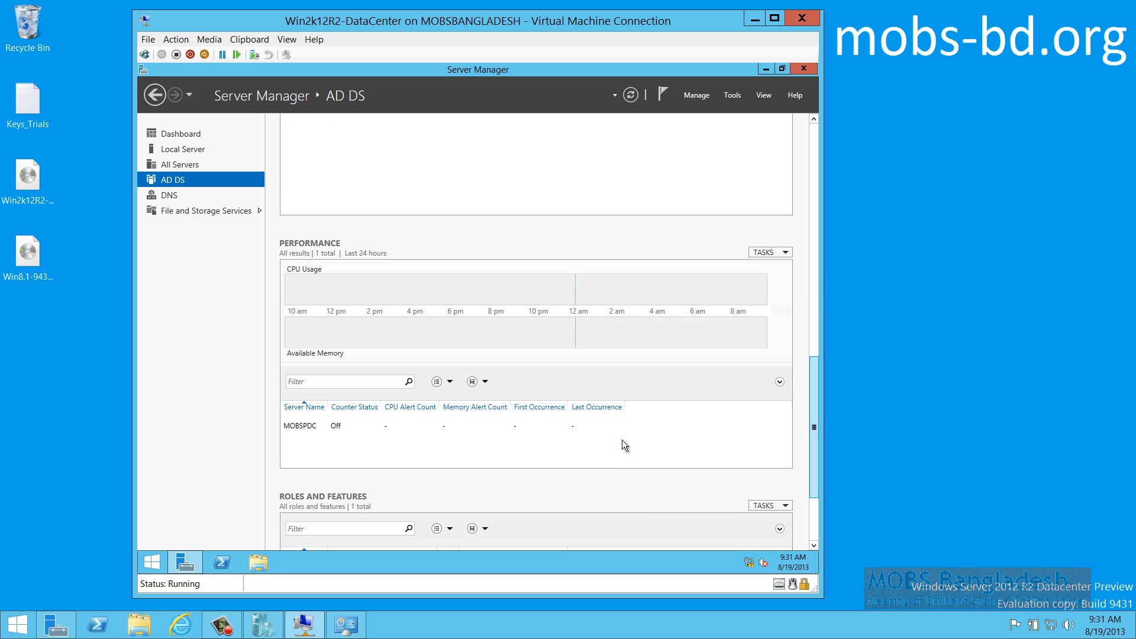
left_click(297, 424)
right_click(297, 424)
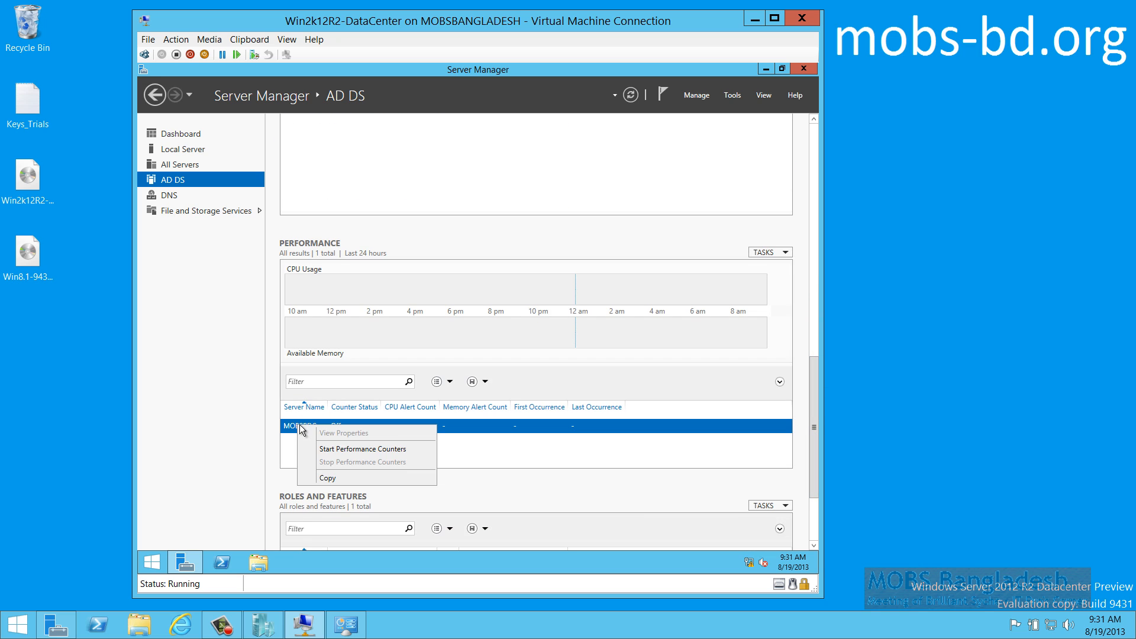
left_click(345, 448)
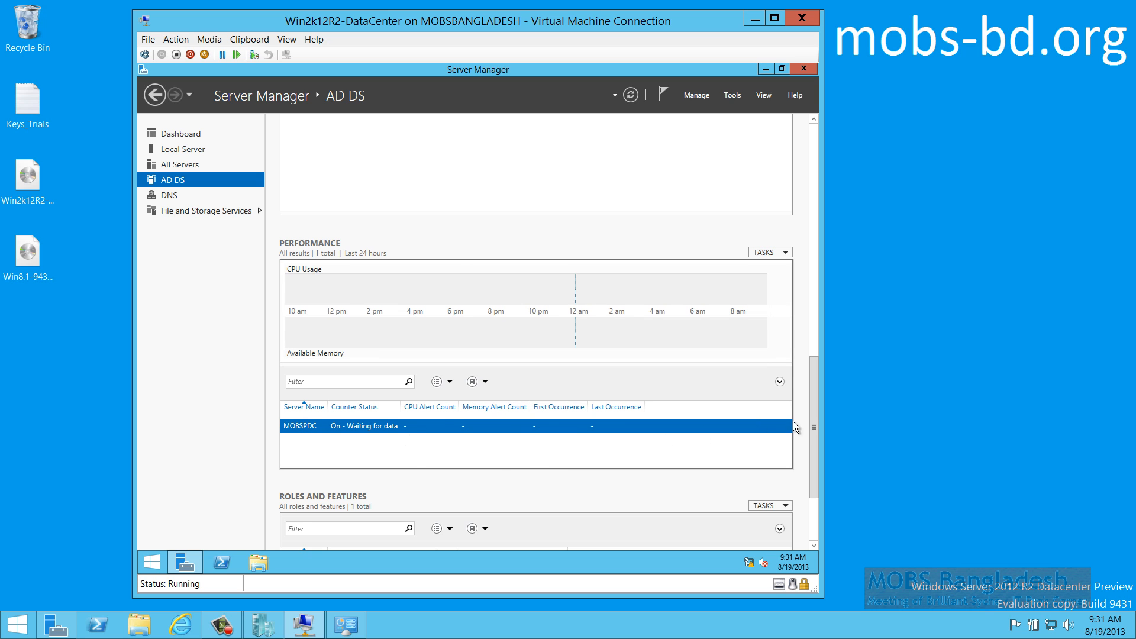
Select the Active Directory Domain Services role entry and open the MOBSPDC server's action menu
left_click_drag(813, 427, 815, 476)
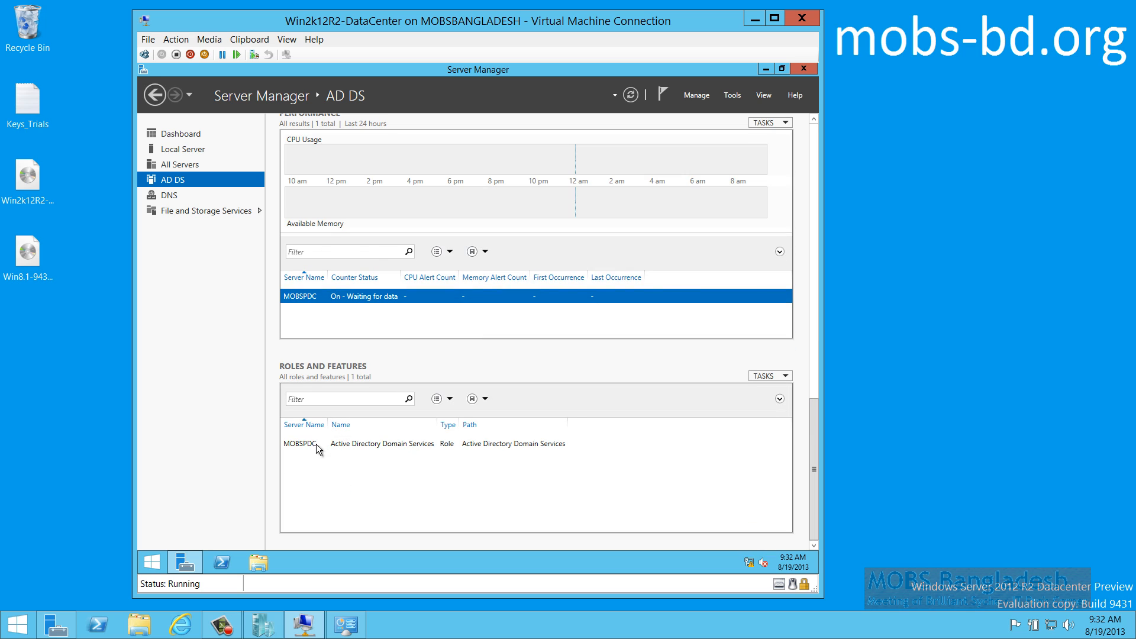
left_click(297, 444)
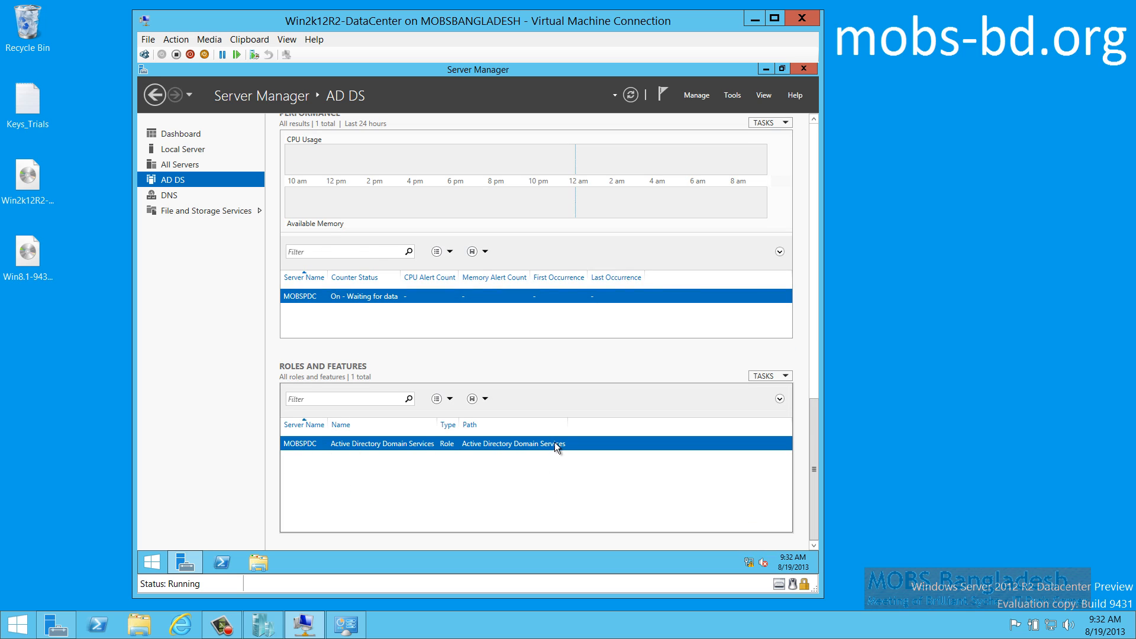
left_click_drag(815, 491, 803, 166)
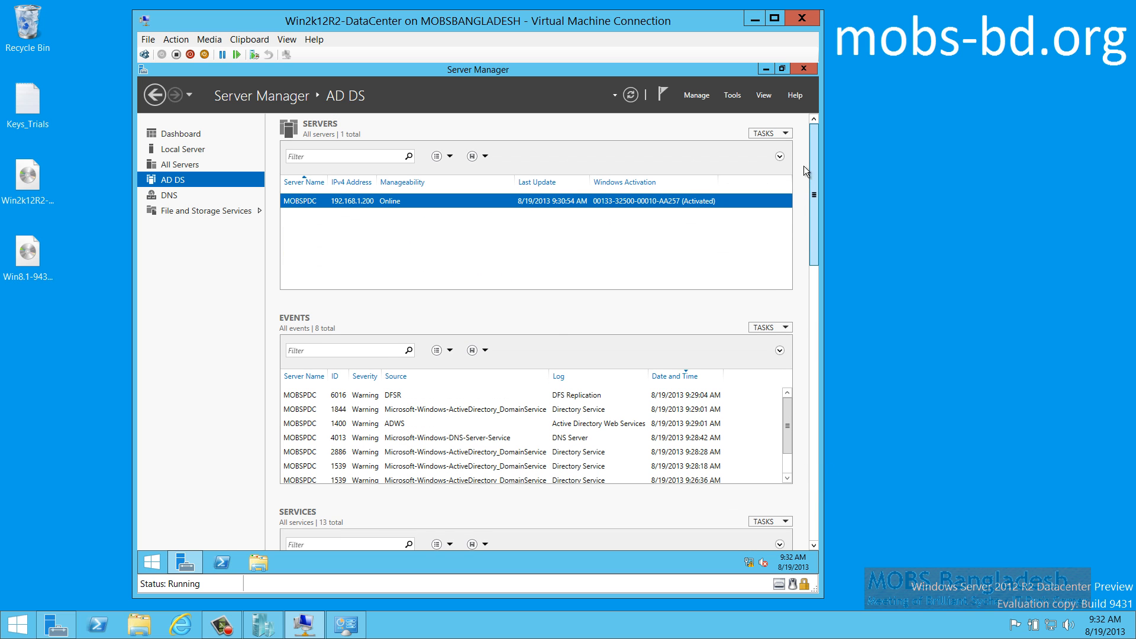
right_click(388, 200)
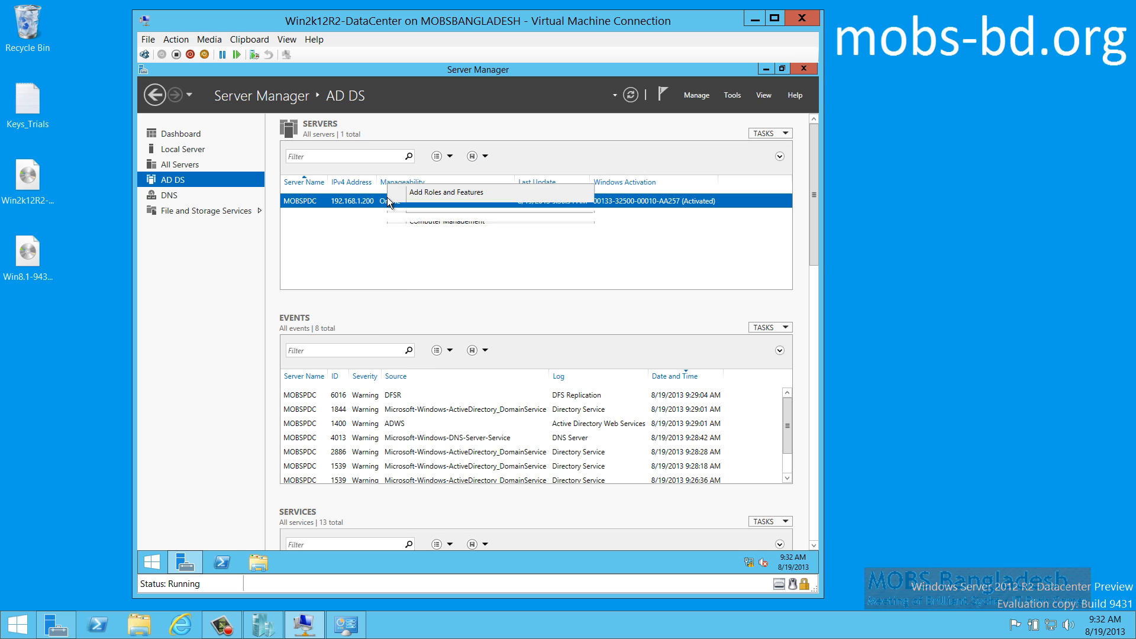
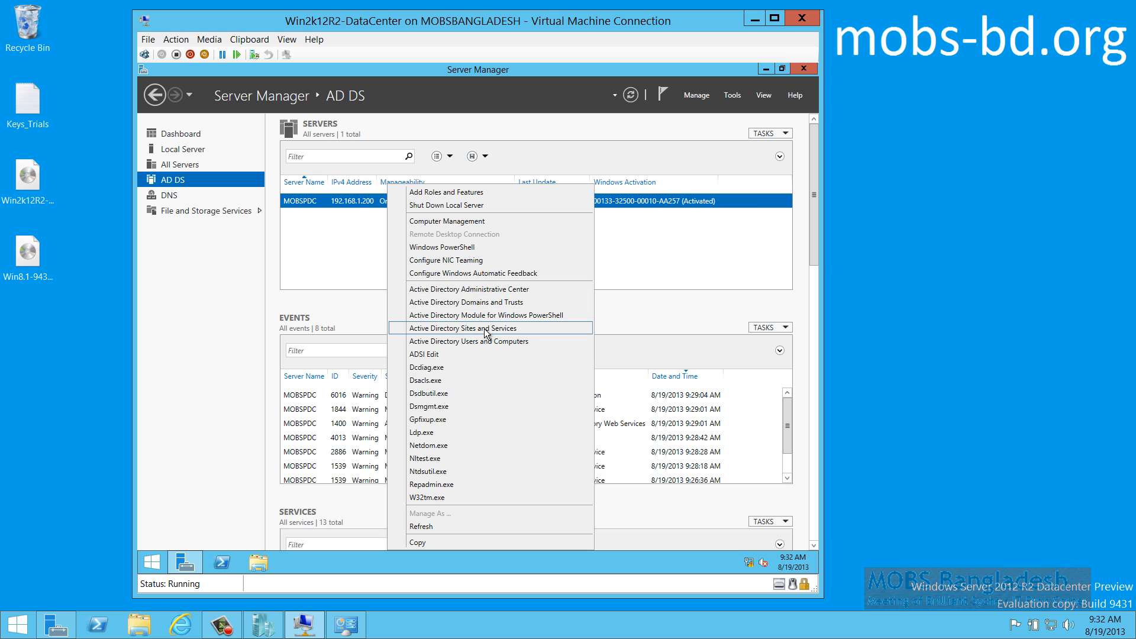
Launch Active Directory Users and Computers and review mobs-bd.org's General and Managed By properties without changes
left_click(480, 341)
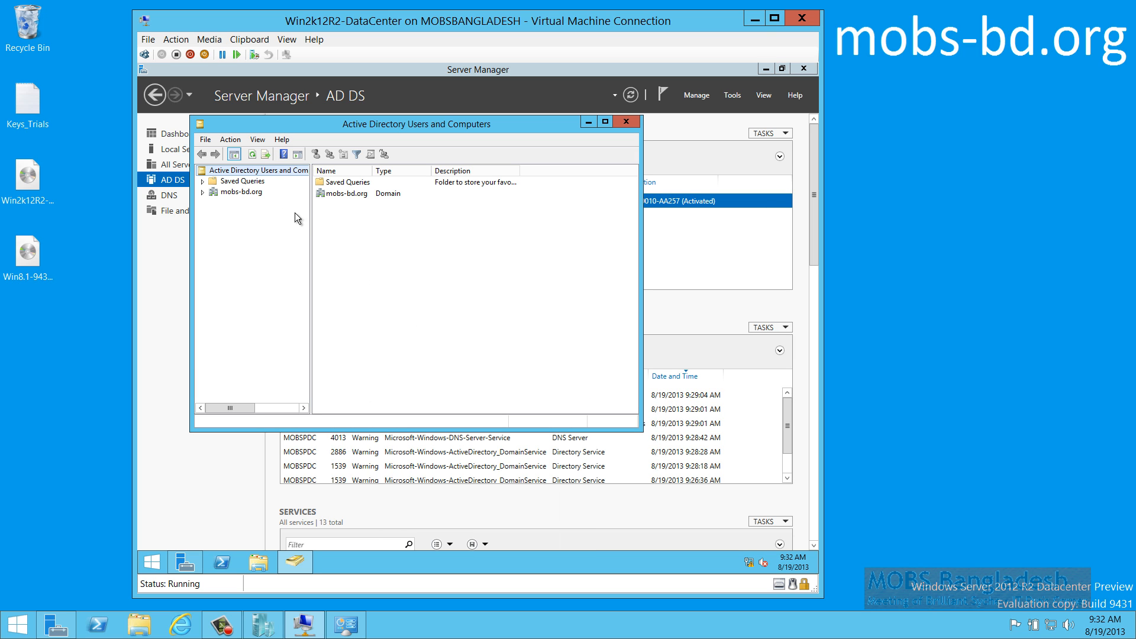
right_click(234, 193)
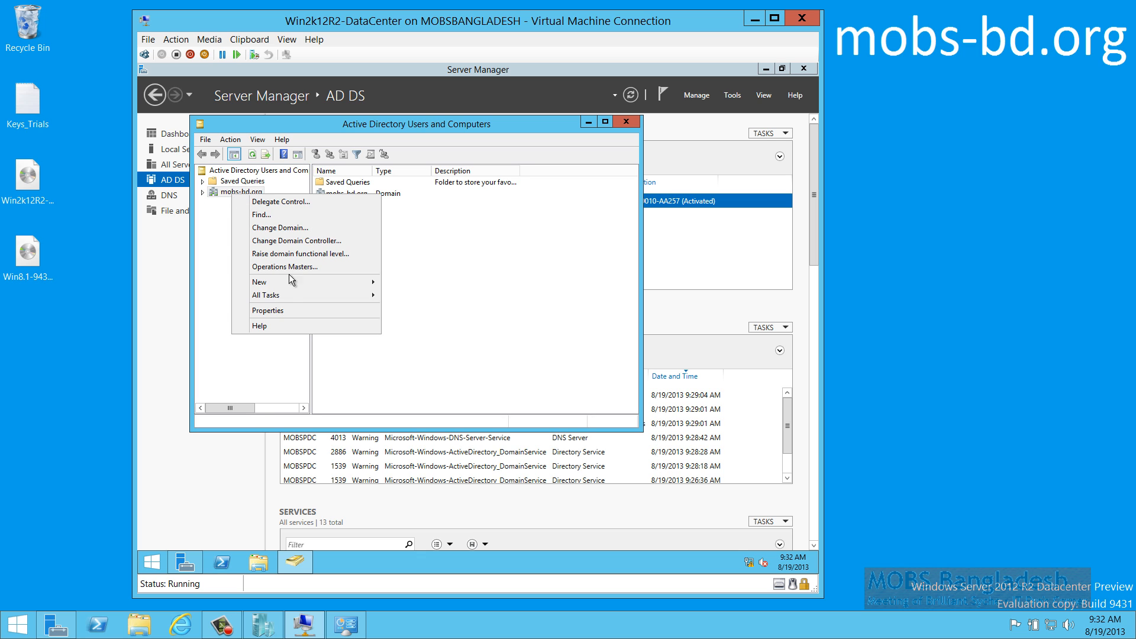
left_click(286, 311)
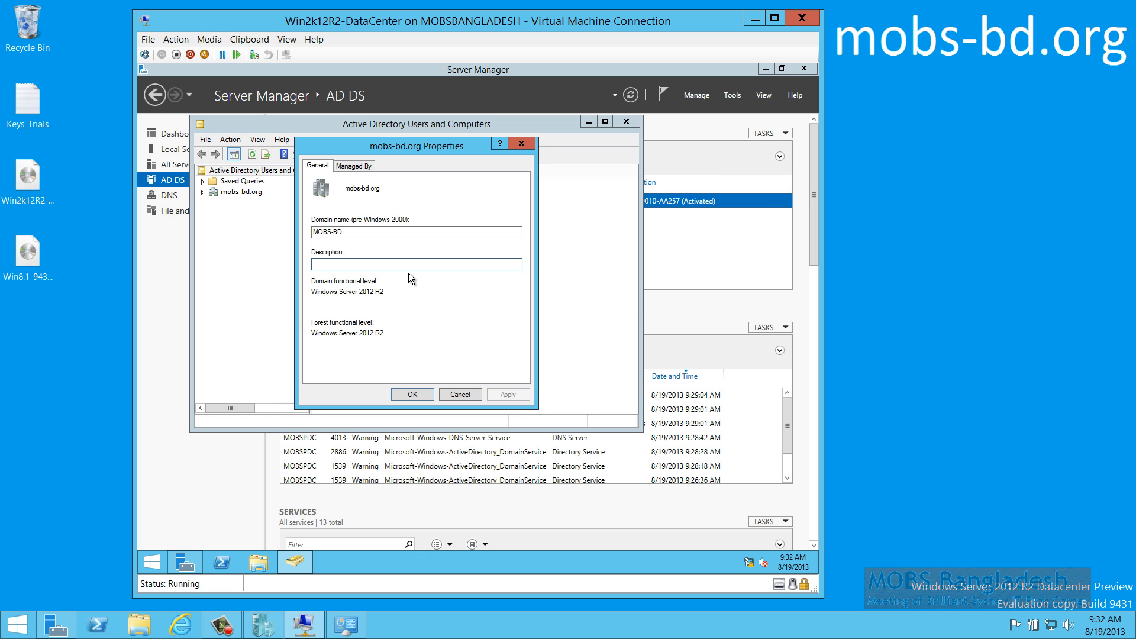
left_click(353, 166)
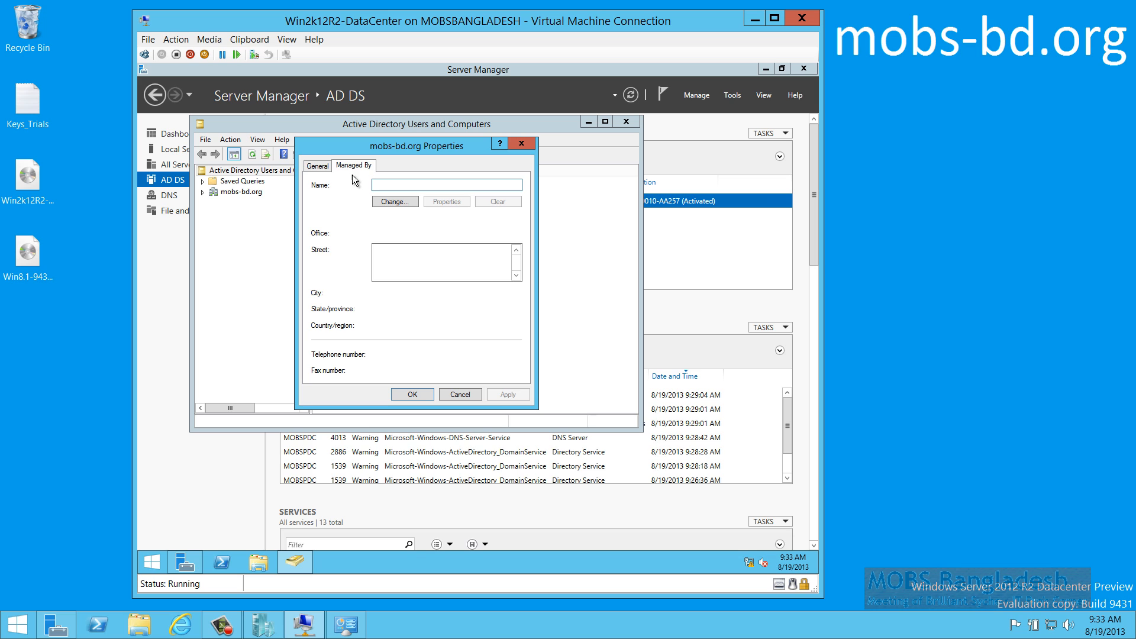
left_click(316, 167)
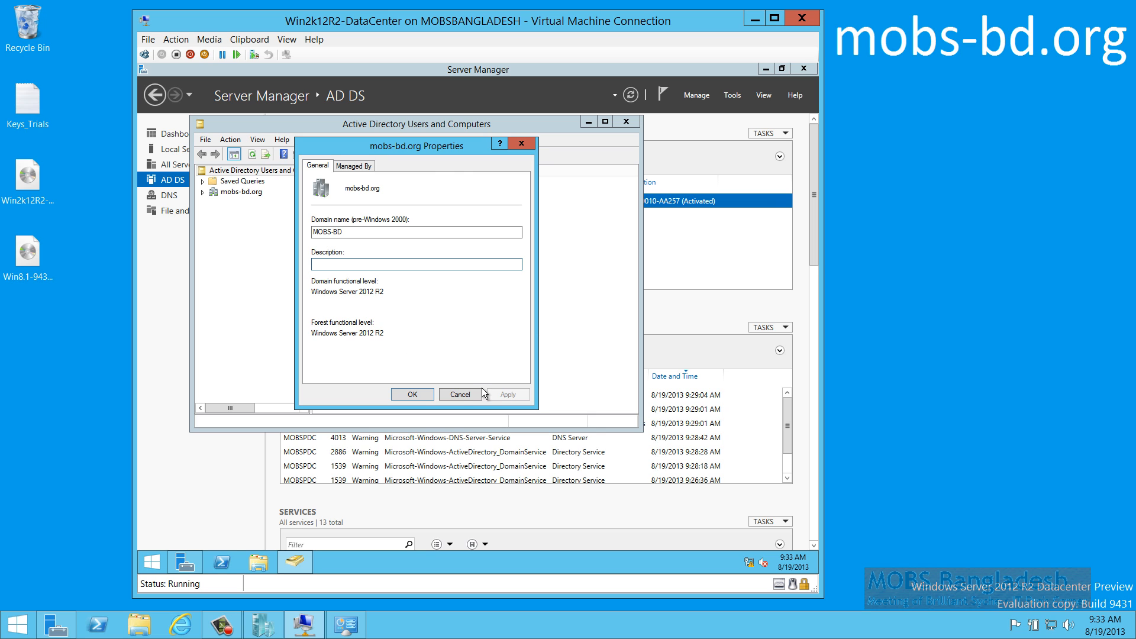
left_click(462, 394)
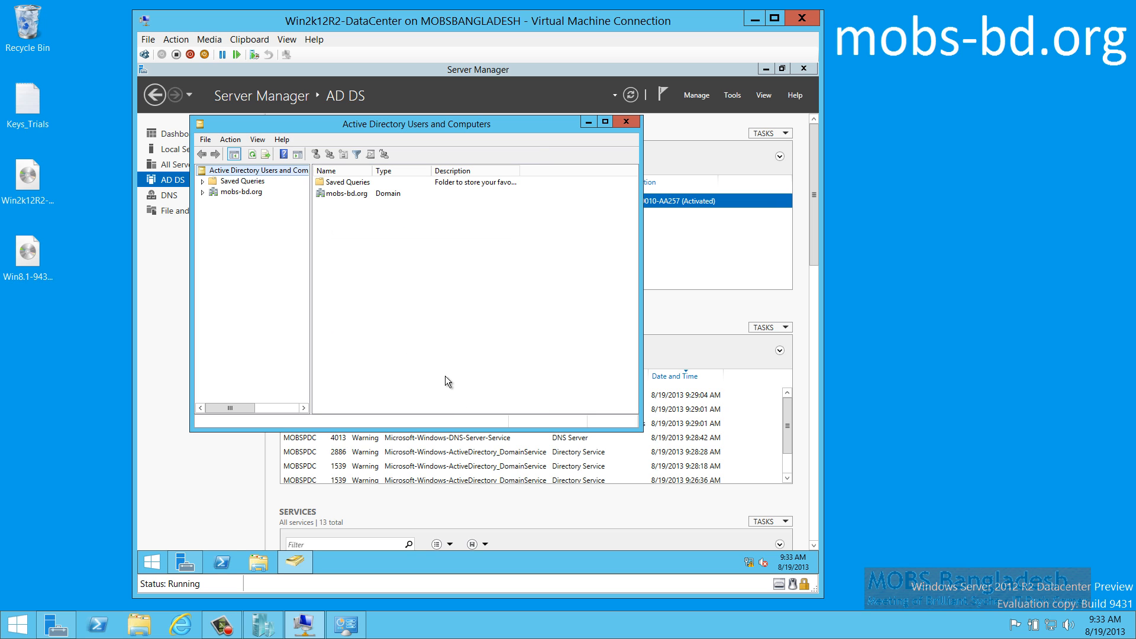
left_click(227, 194)
Expand mobs-bd.org in the tree and glance at its properties again without changes
double_click(227, 194)
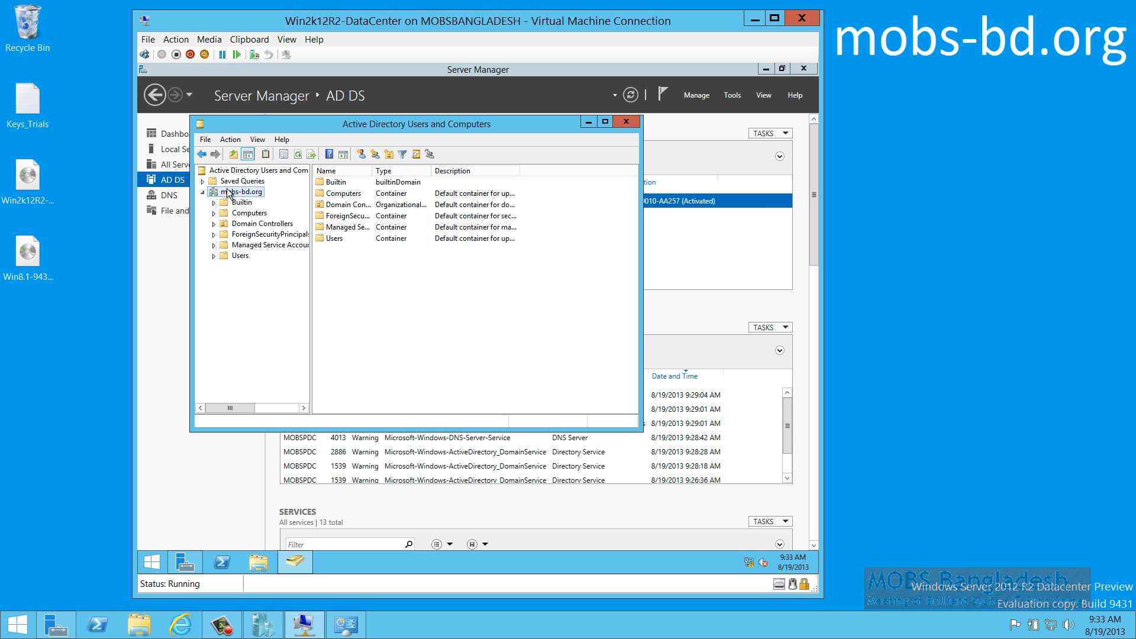
right_click(240, 192)
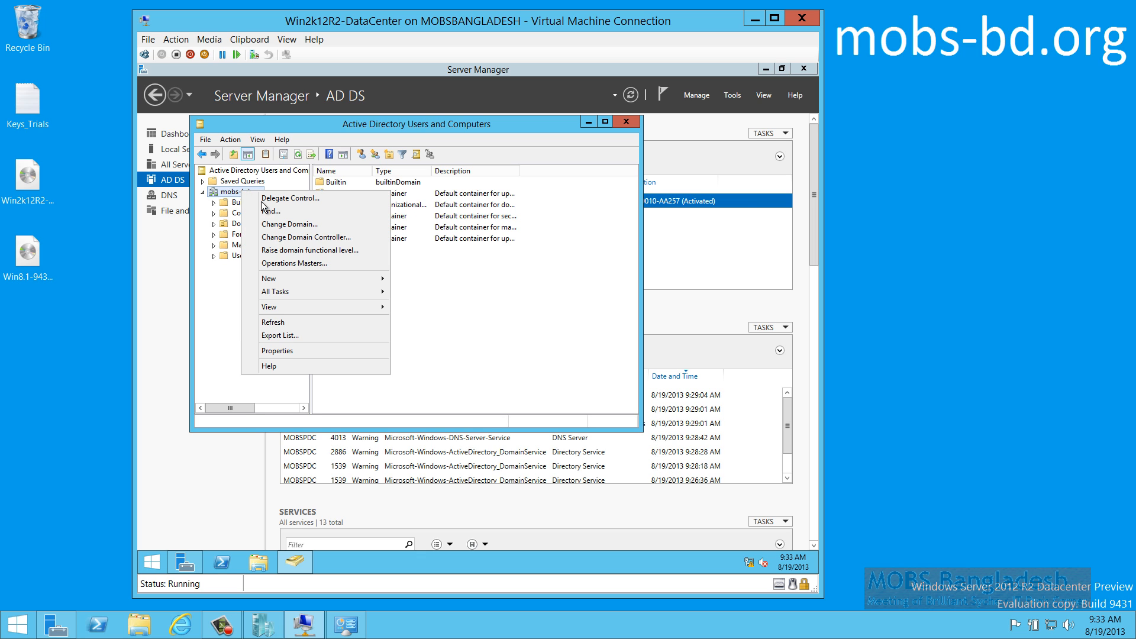
left_click(299, 351)
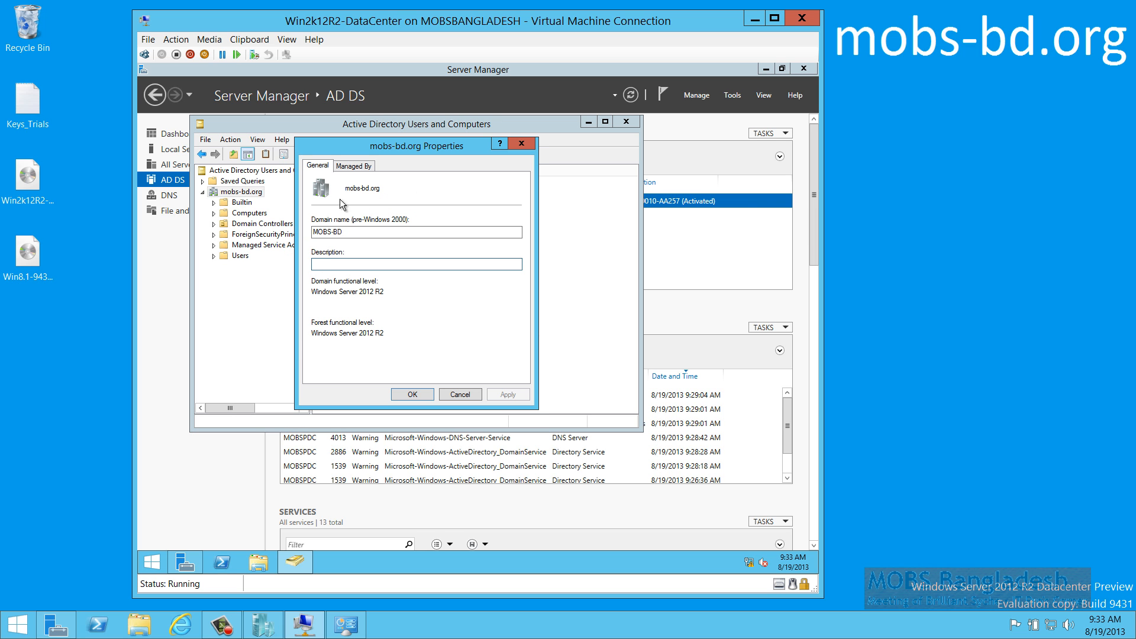
left_click(460, 393)
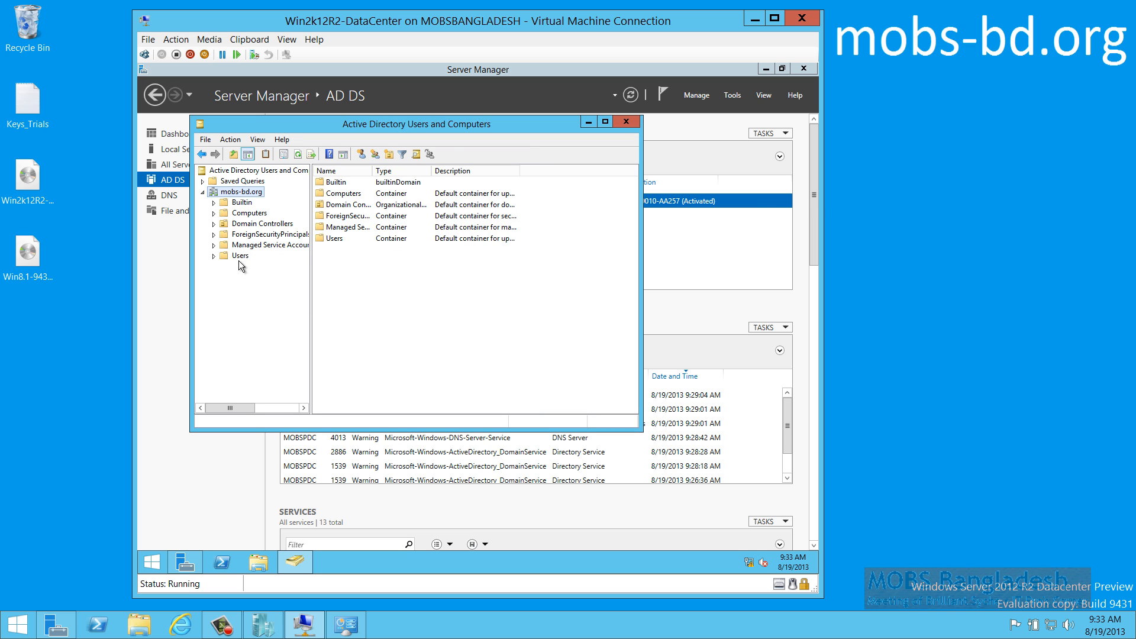
Browse Users and Builtin, widen Name and Description columns, maximize, and list Domain Controllers
left_click(240, 256)
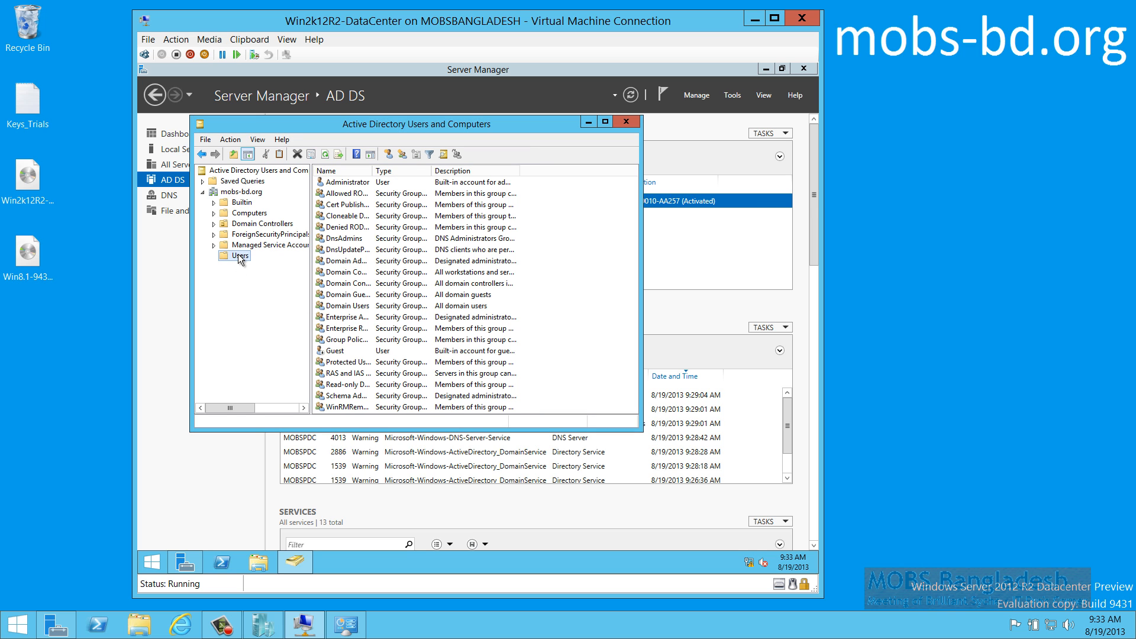
left_click(244, 203)
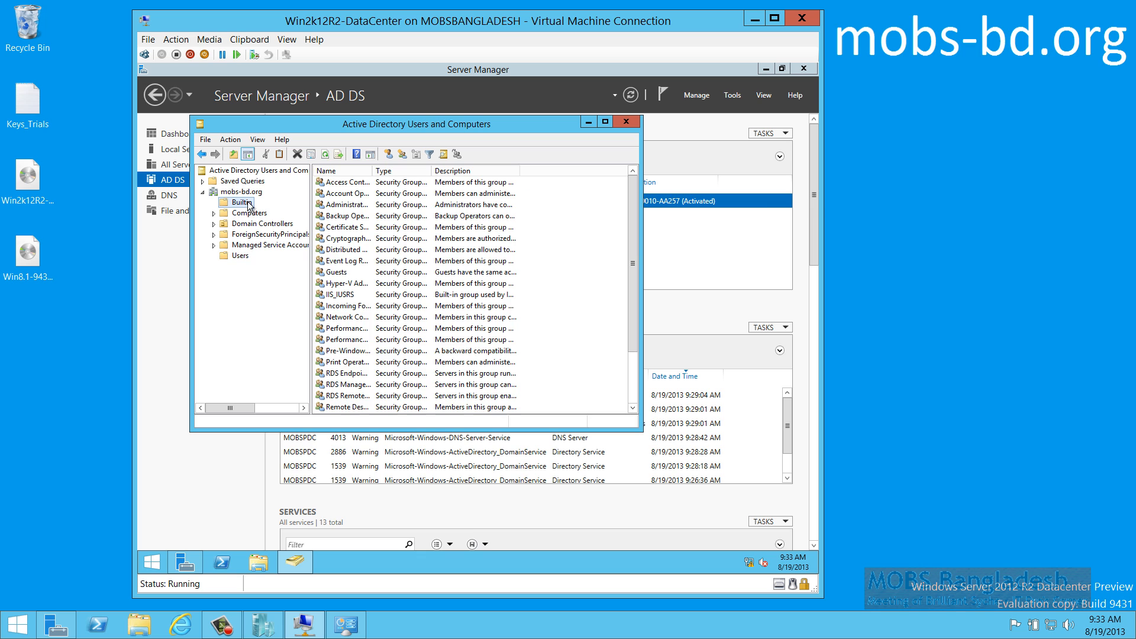
left_click_drag(380, 171, 442, 170)
double_click(516, 123)
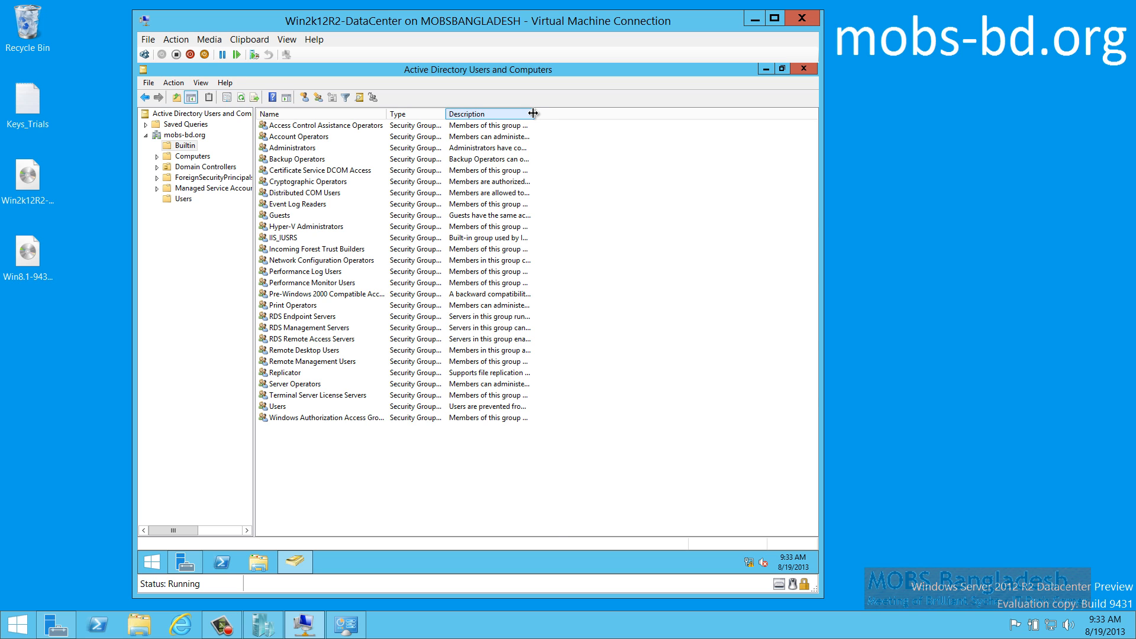
double_click(533, 113)
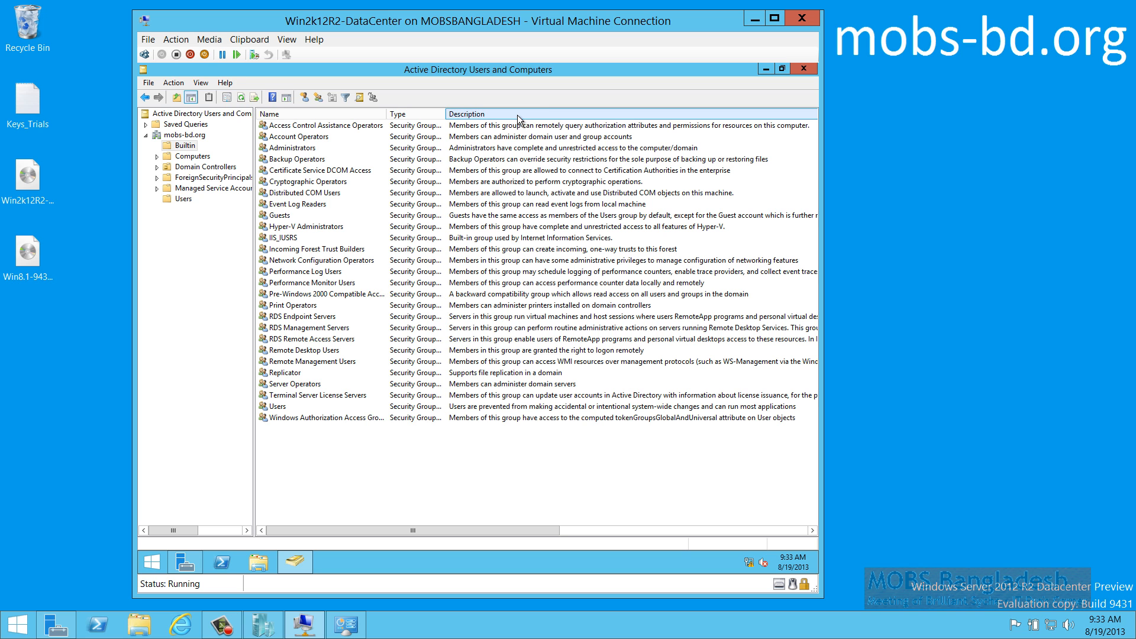
left_click(201, 168)
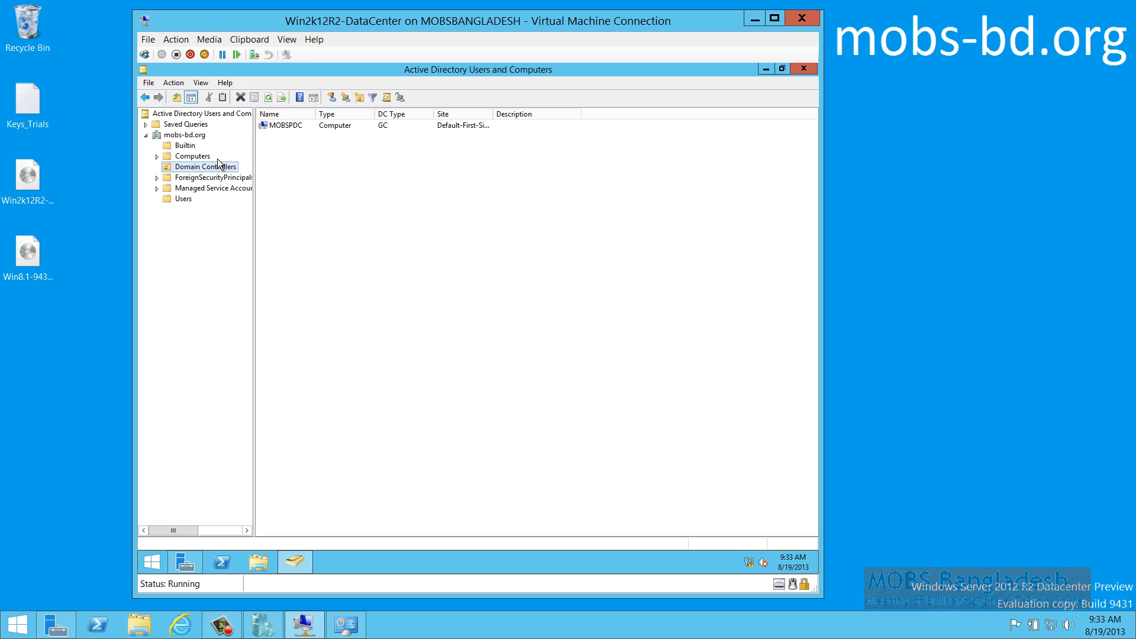
Open MOBSPDC's properties and browse its Operating System, Member Of, Delegation, Location and Dial-in tabs
left_click(288, 126)
right_click(288, 127)
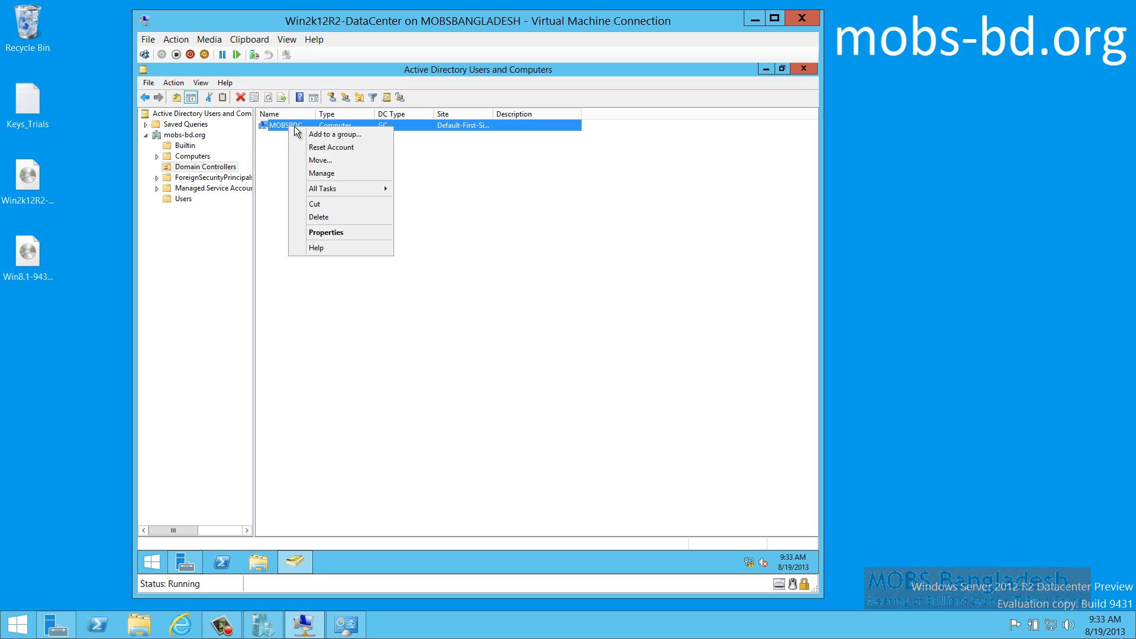
left_click(336, 231)
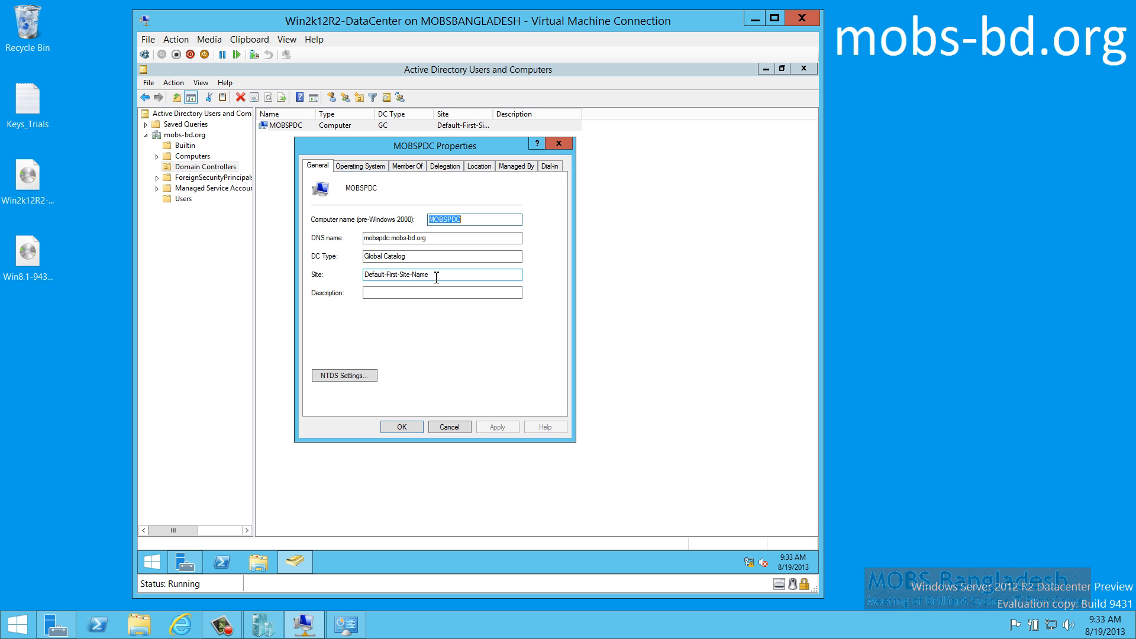
left_click_drag(436, 277, 348, 271)
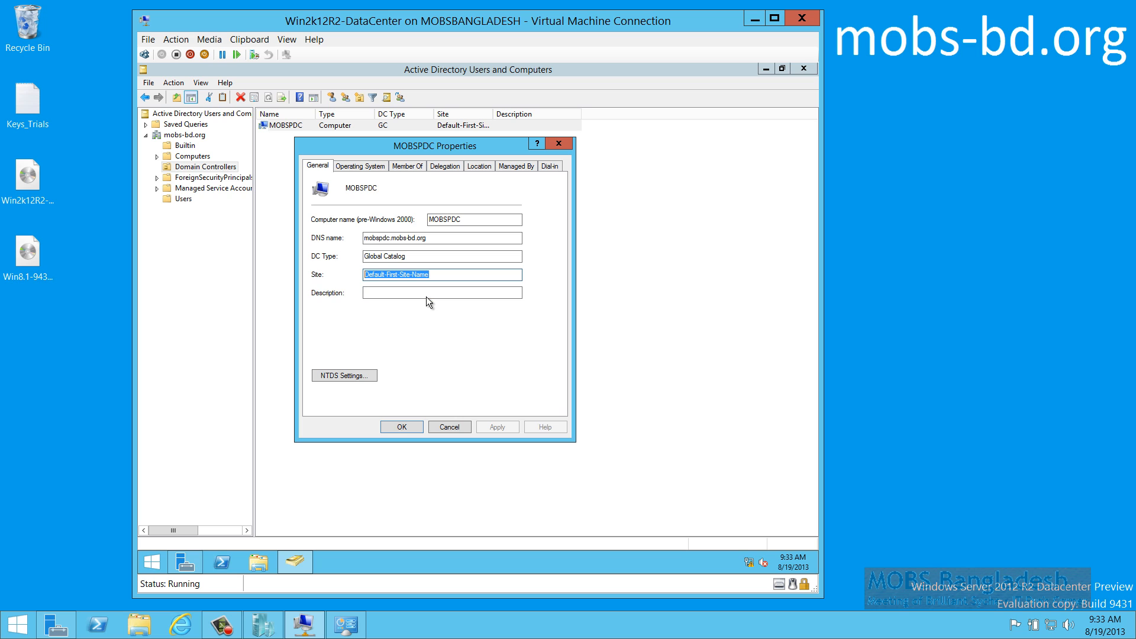
left_click(432, 280)
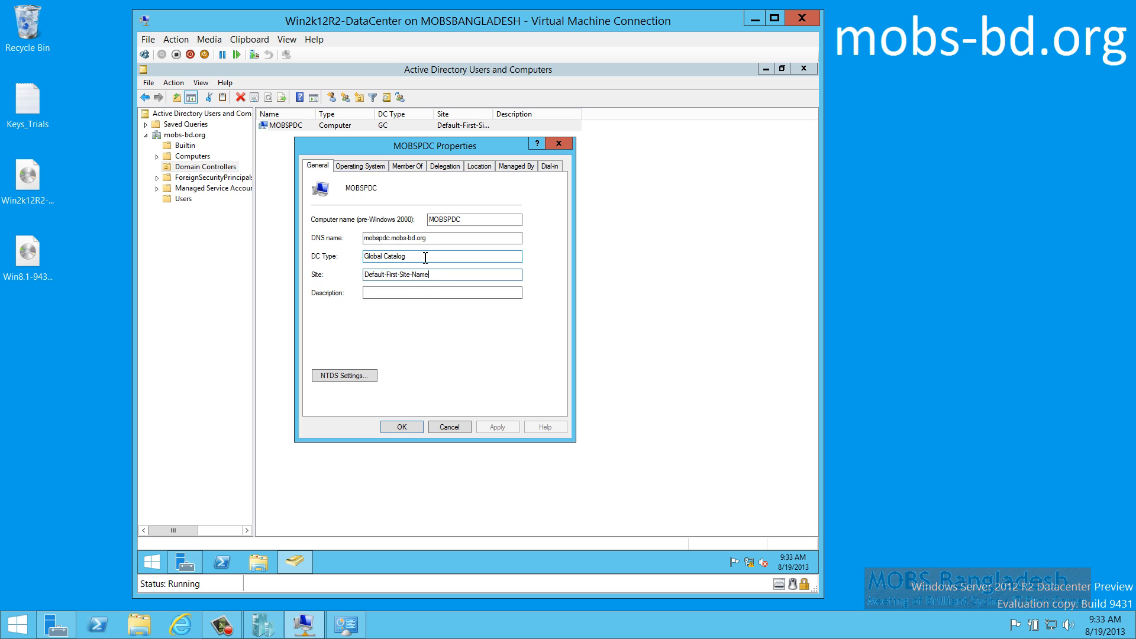
left_click(361, 166)
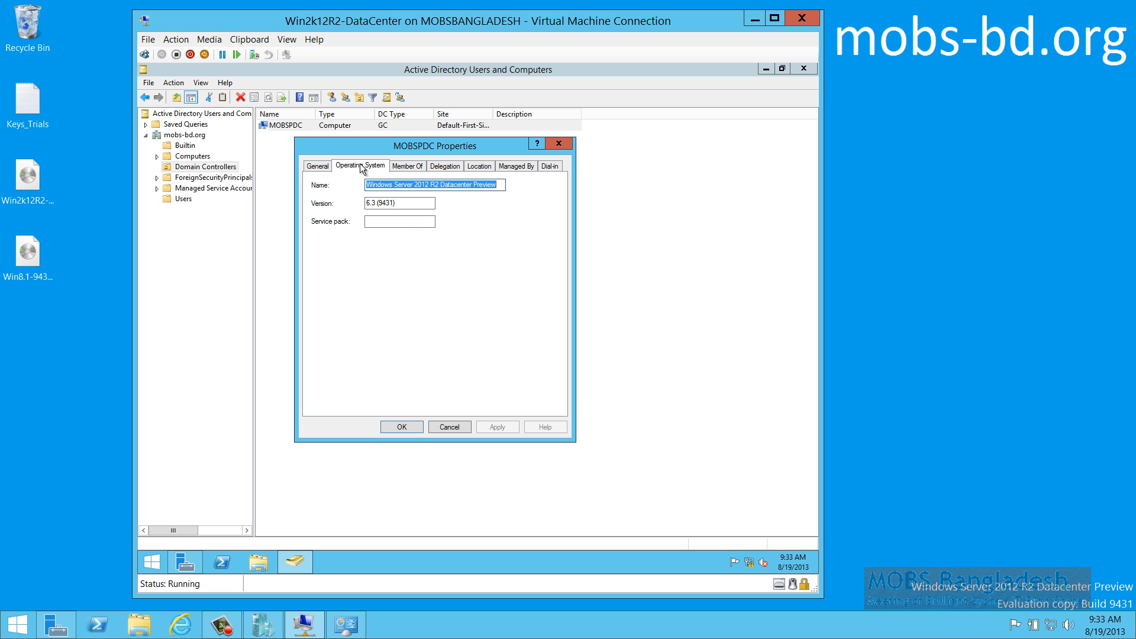
left_click(409, 168)
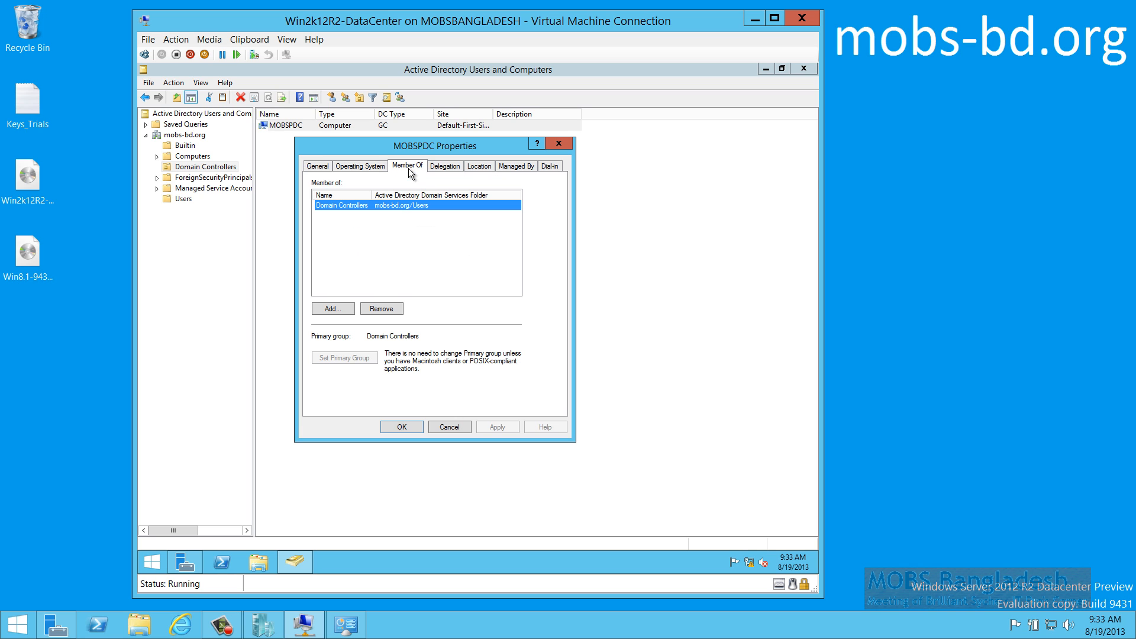
left_click(444, 165)
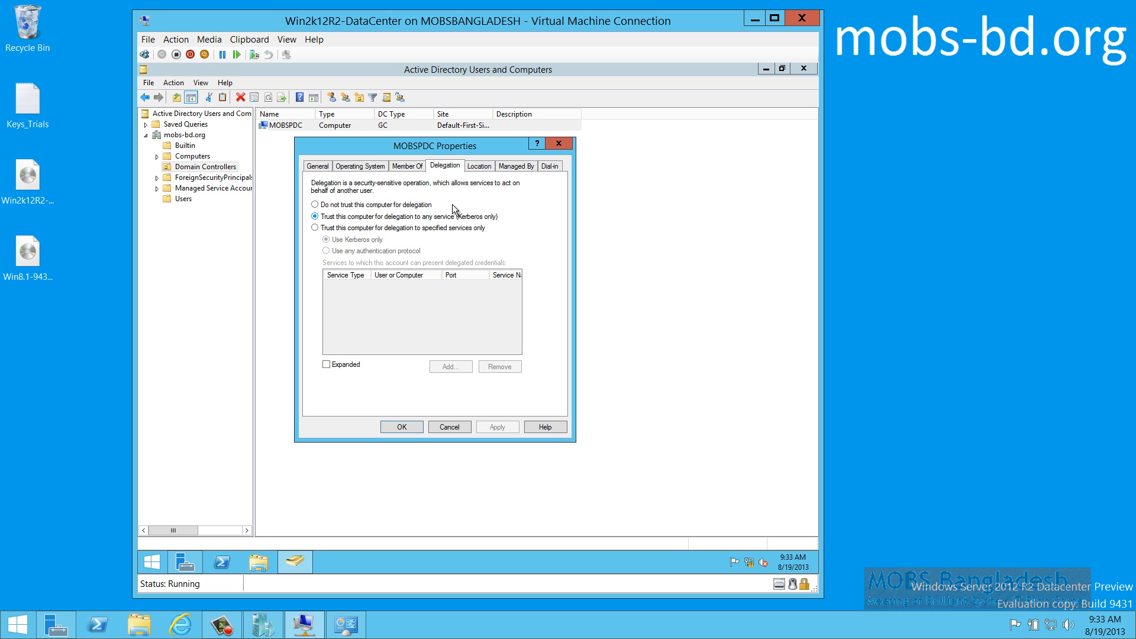
left_click(480, 168)
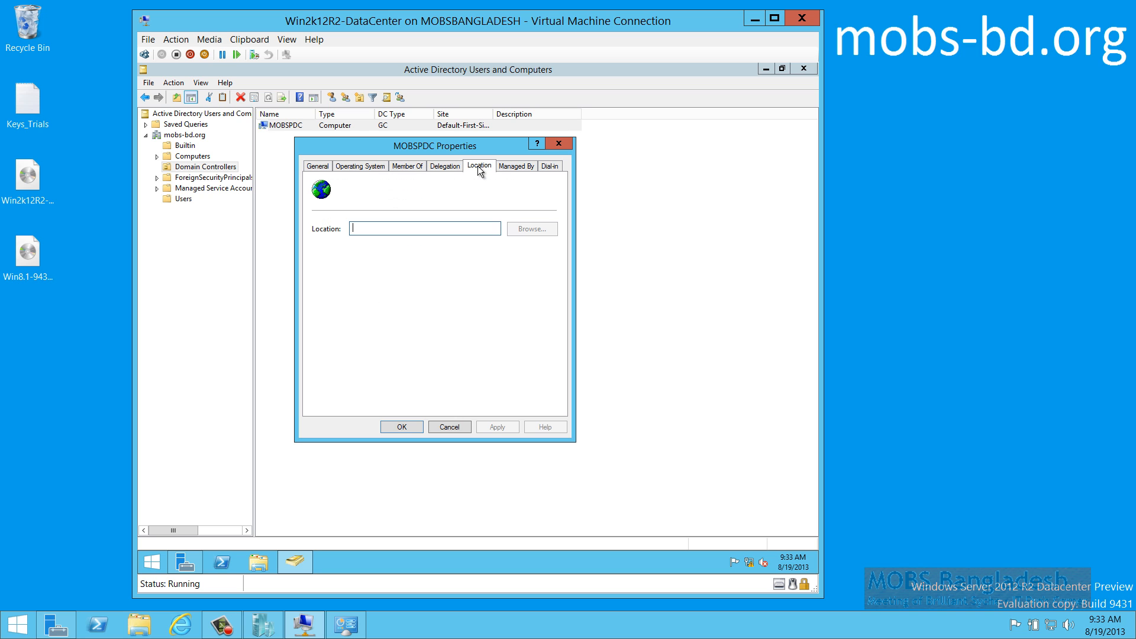
left_click(516, 168)
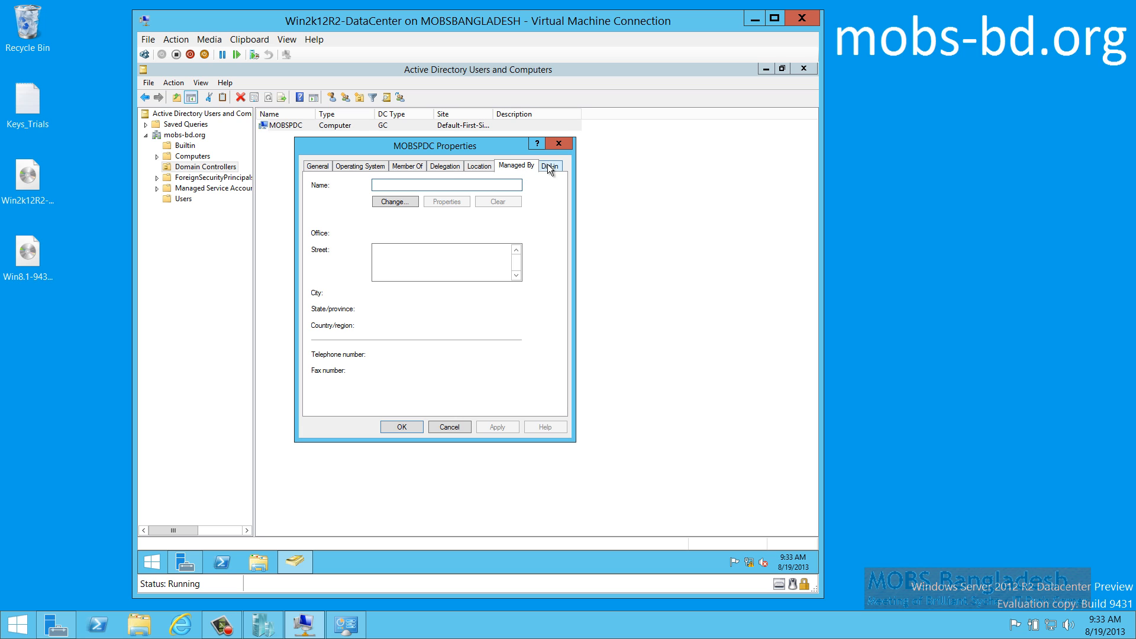
left_click(547, 166)
left_click(513, 165)
Set MOBSPDC's Managed By to the Administrator account found via Find Now, and save
left_click(395, 201)
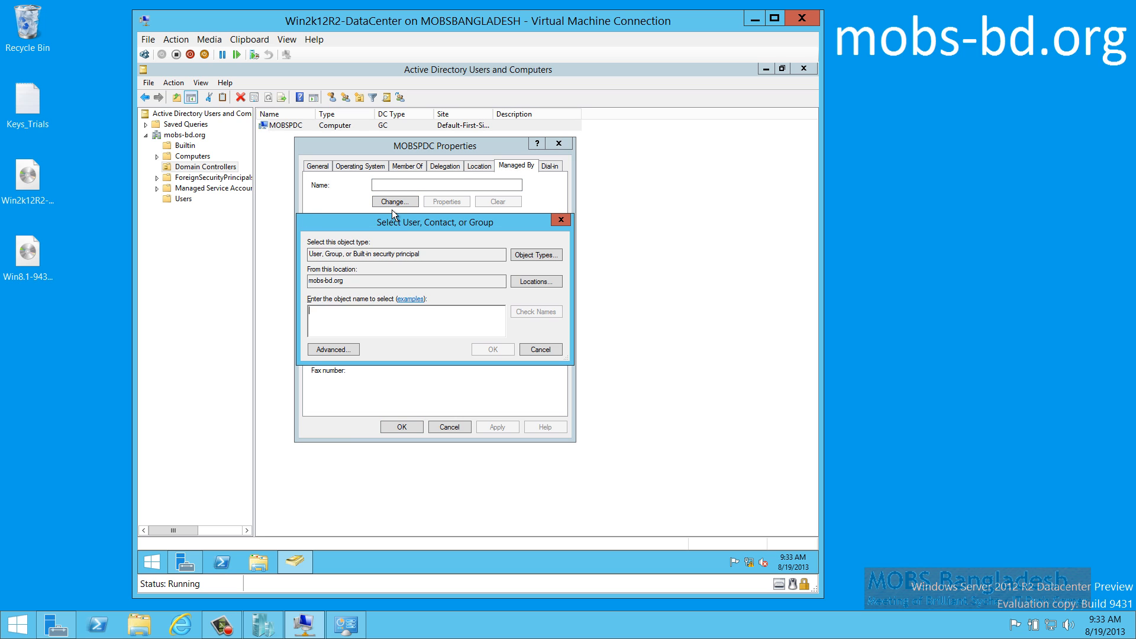
left_click(333, 350)
left_click(574, 324)
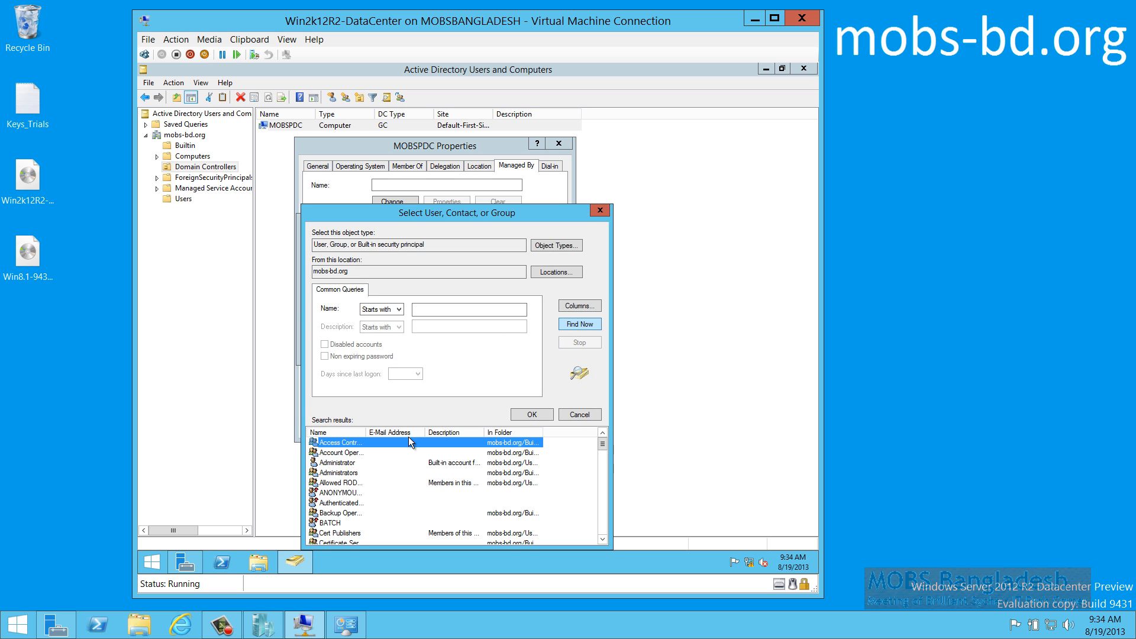
left_click(341, 464)
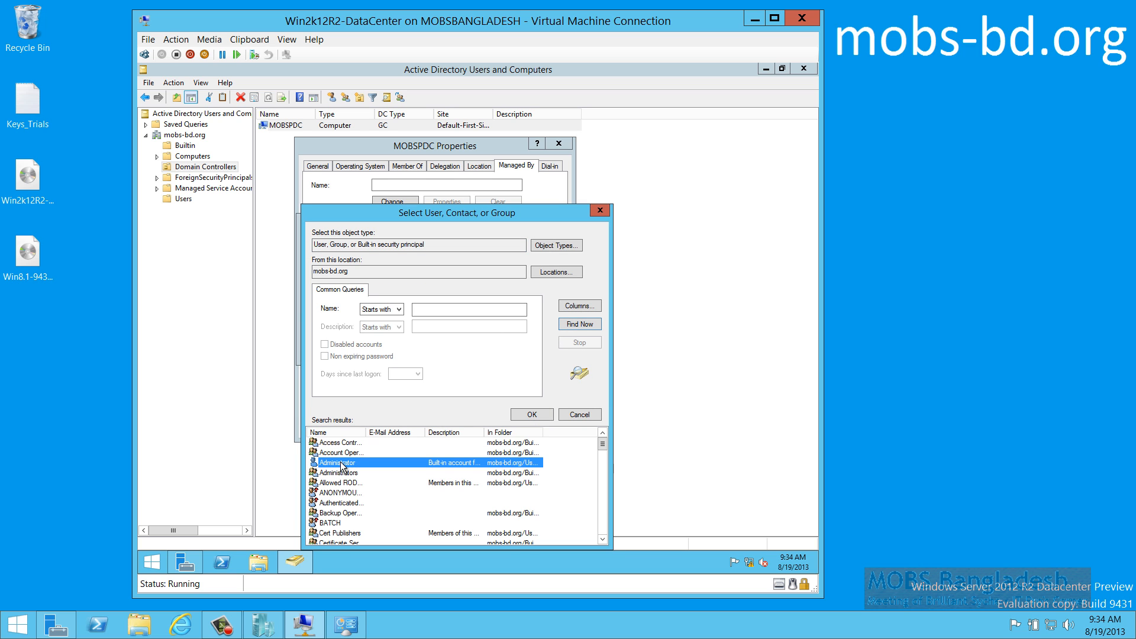
left_click(527, 415)
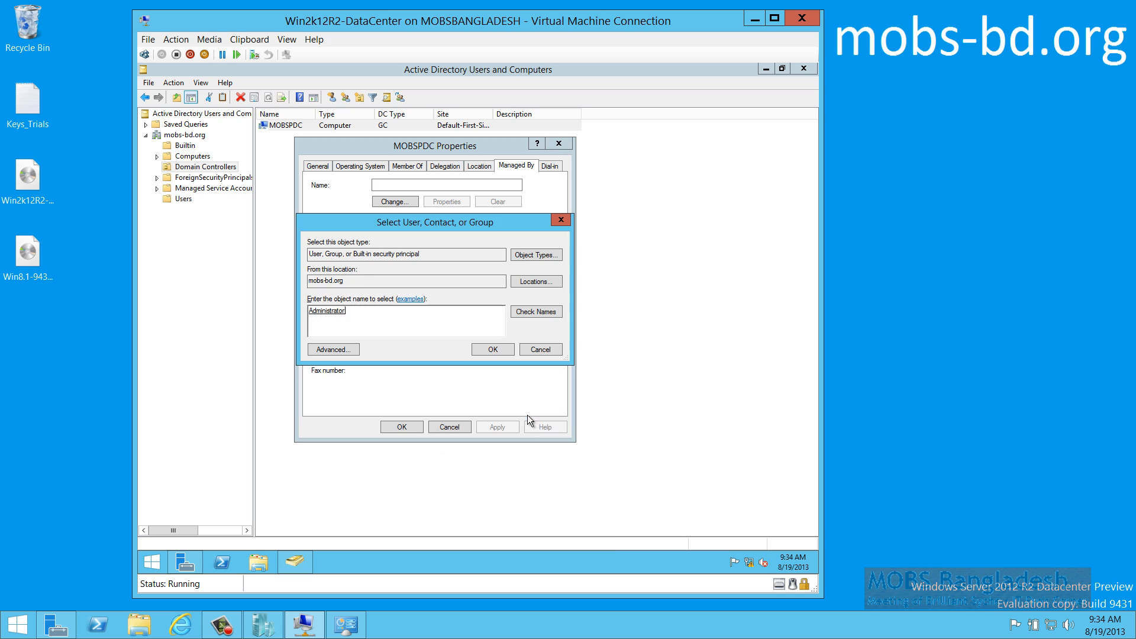
left_click(493, 350)
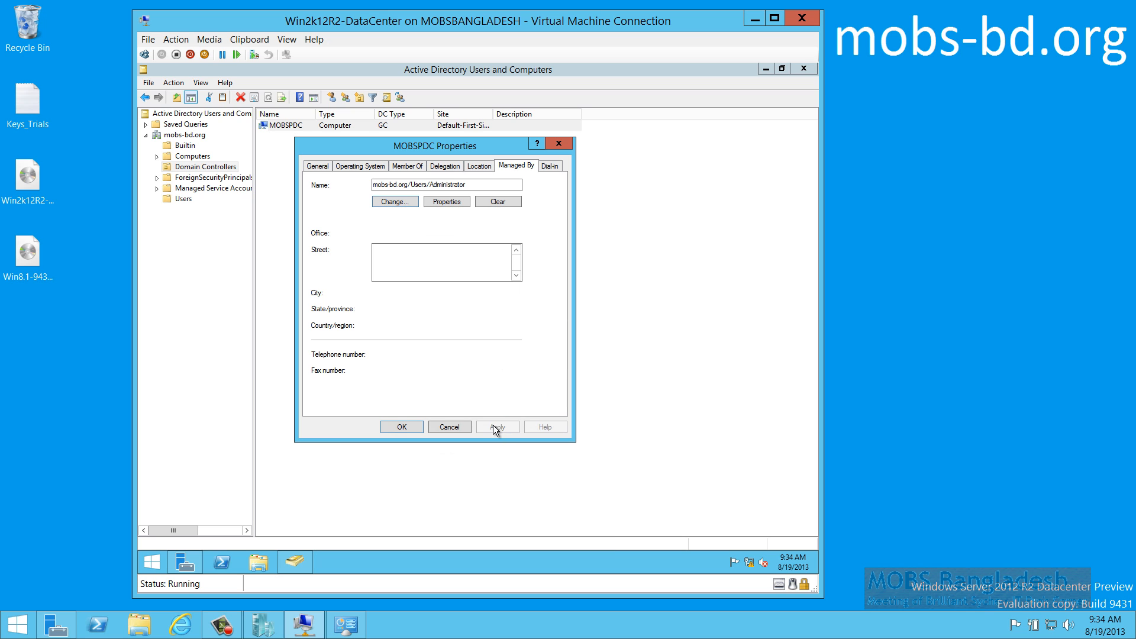
left_click(398, 430)
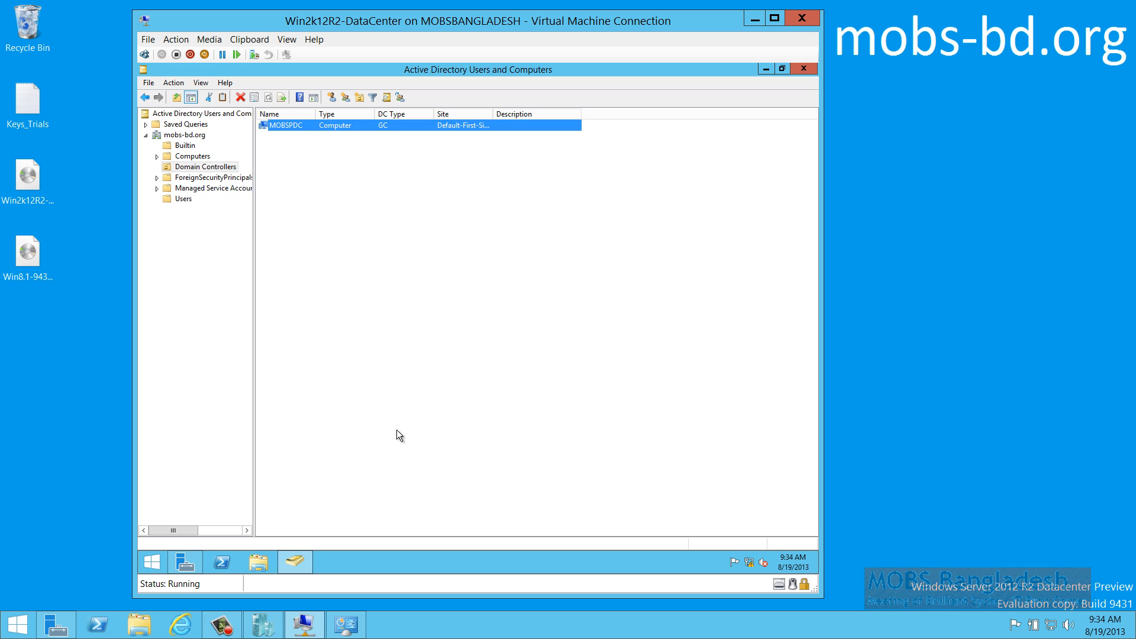
Close Users and Computers and launch a maximized Active Directory Administrative Center from MOBSPDC
left_click(481, 282)
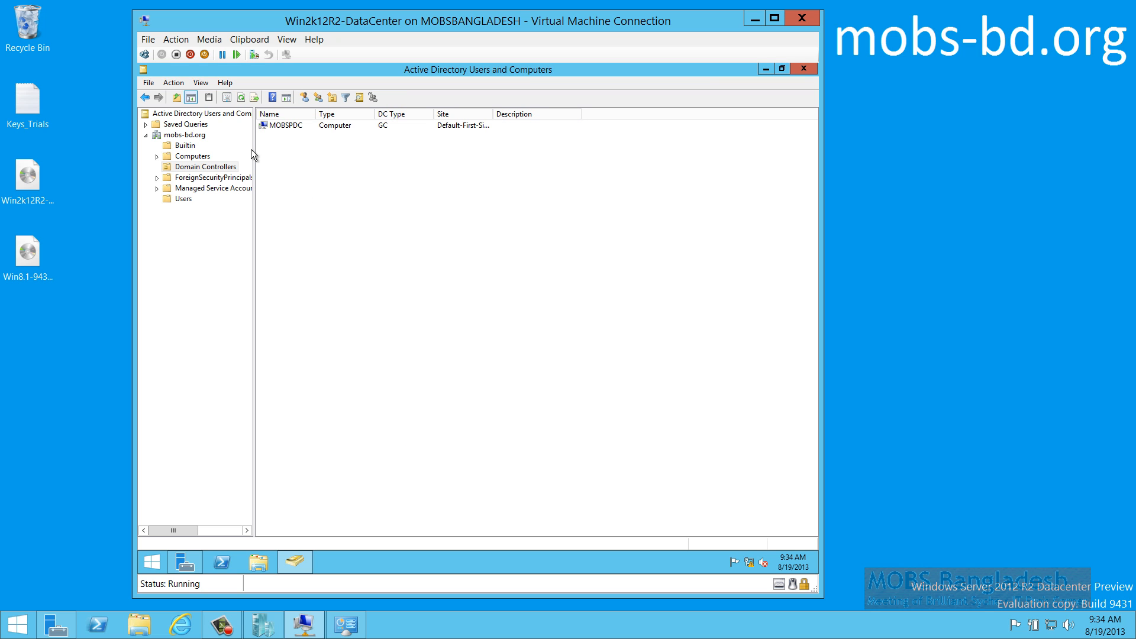
left_click(806, 71)
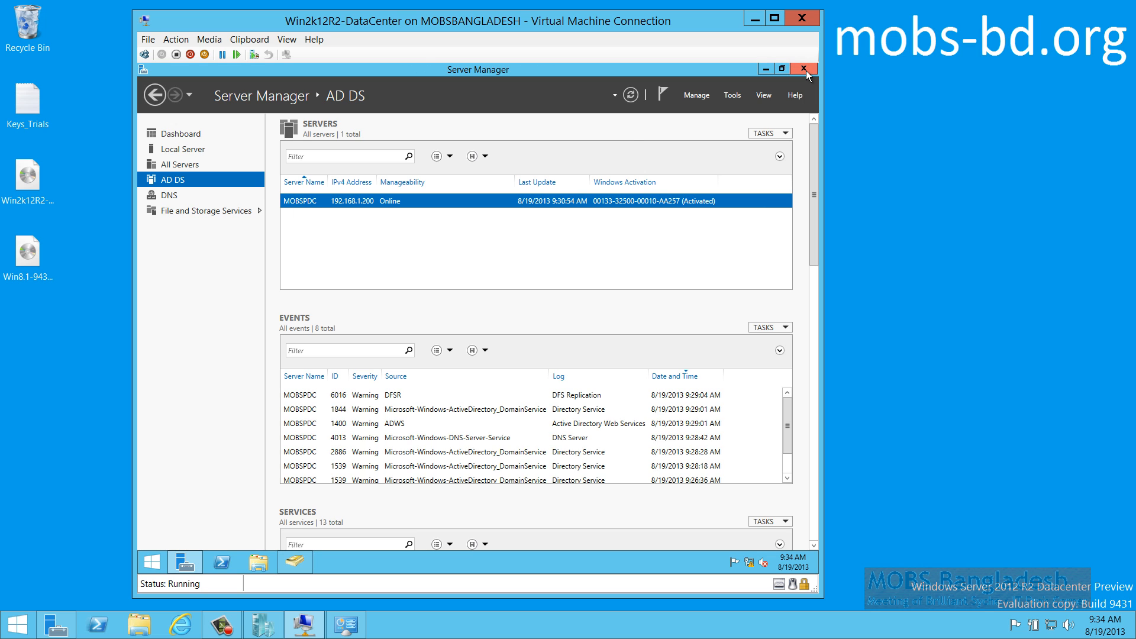
right_click(304, 203)
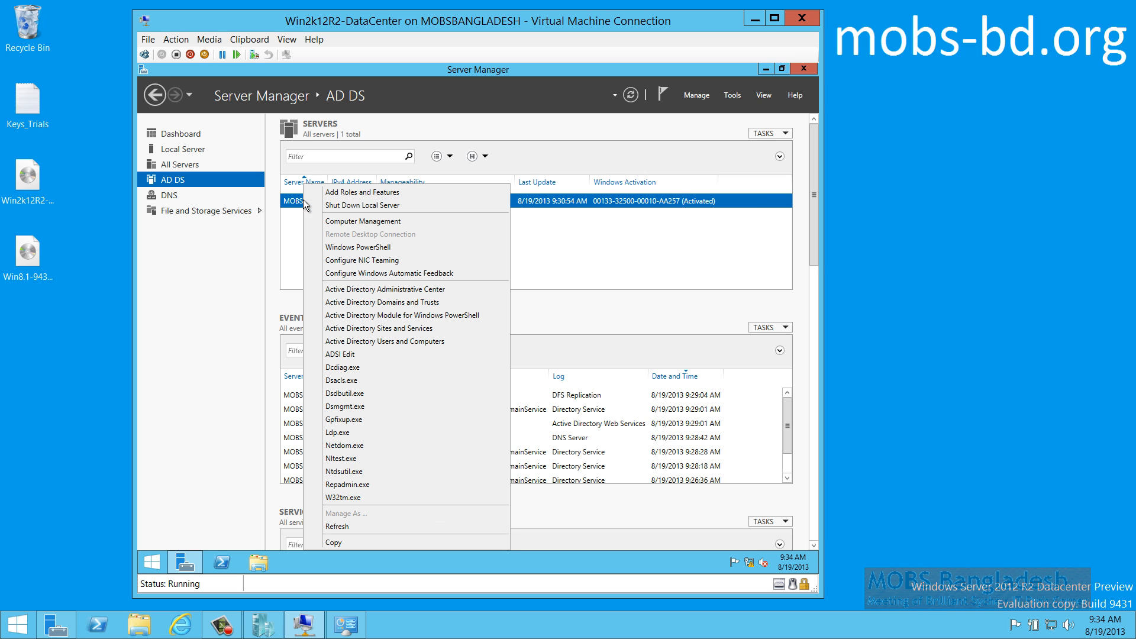
left_click(413, 289)
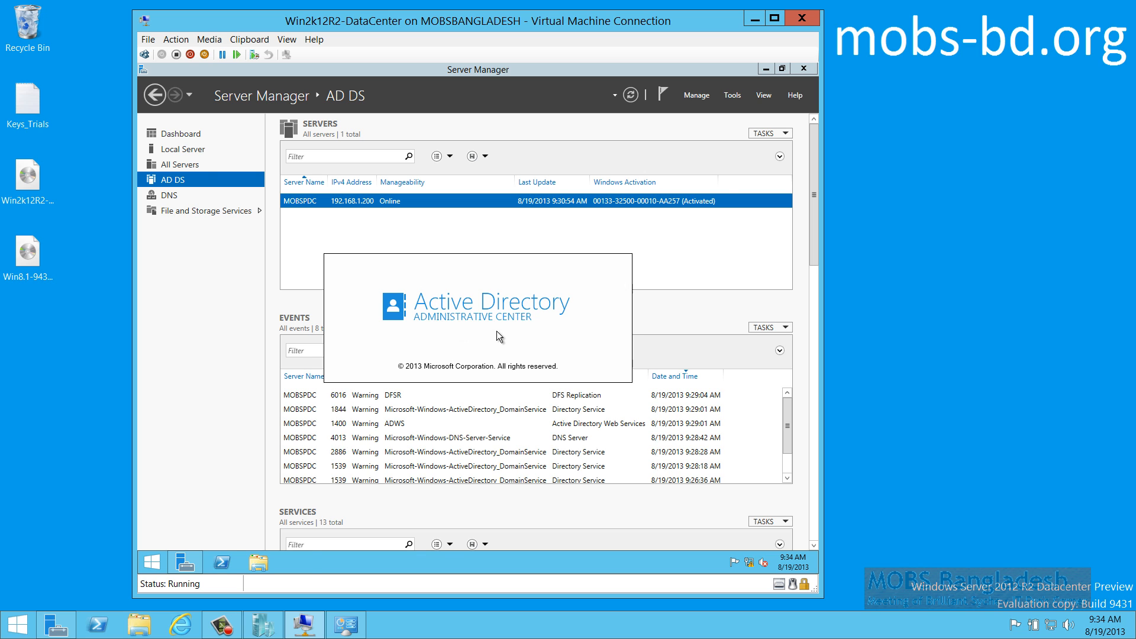
double_click(558, 143)
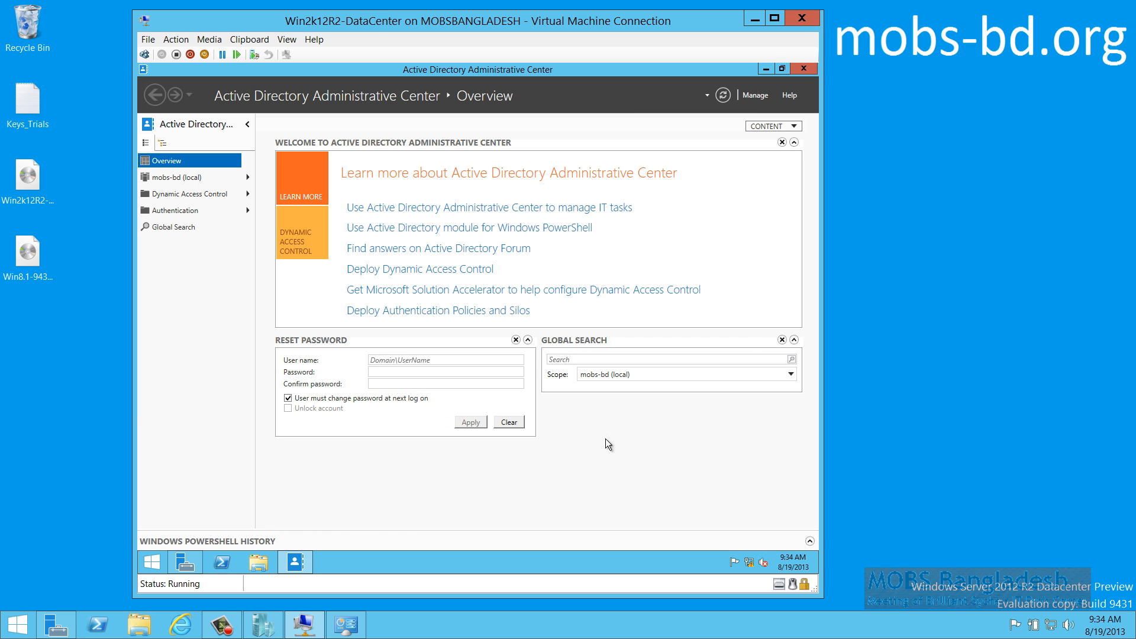
Browse mobs-bd's Computers, Domain Controllers and Builtin containers, widening columns and sorting by Description
left_click(246, 178)
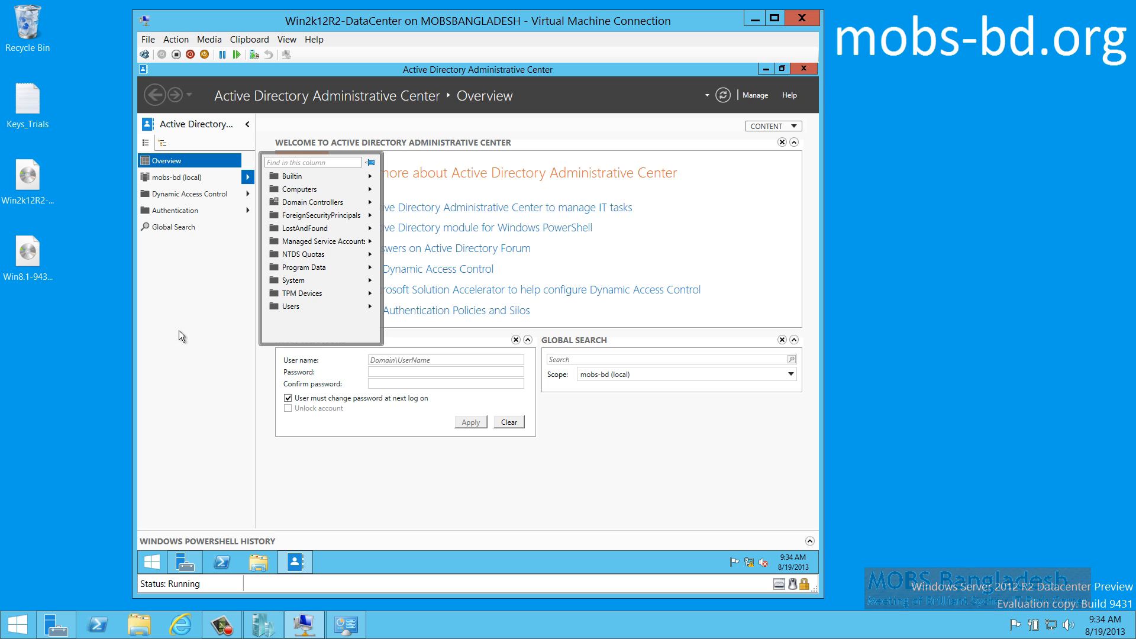
left_click(304, 190)
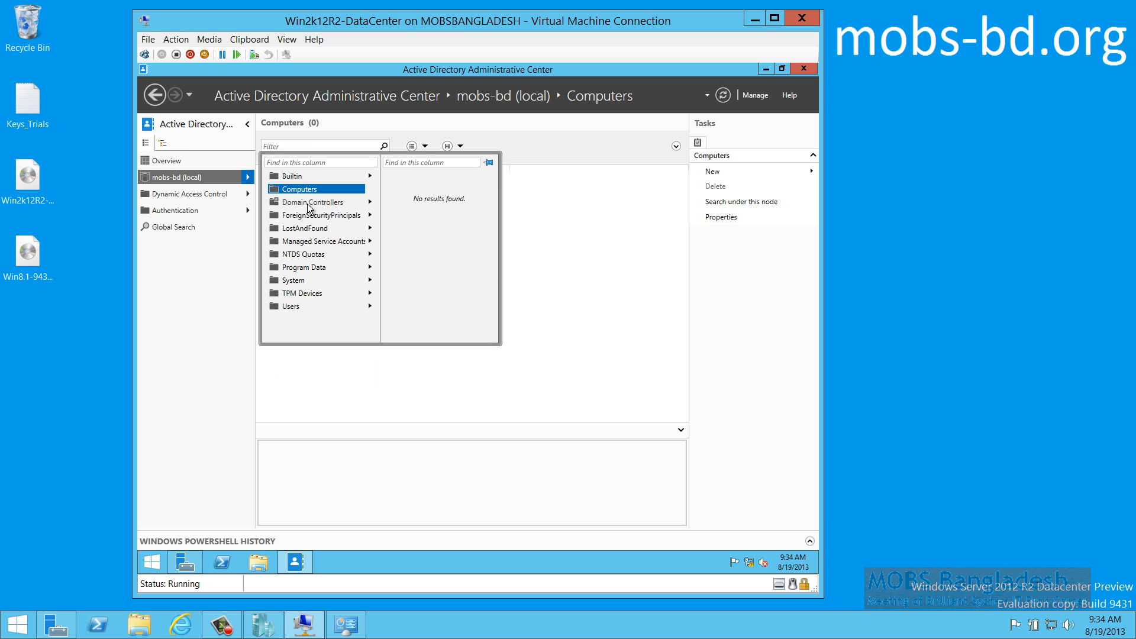
left_click(308, 203)
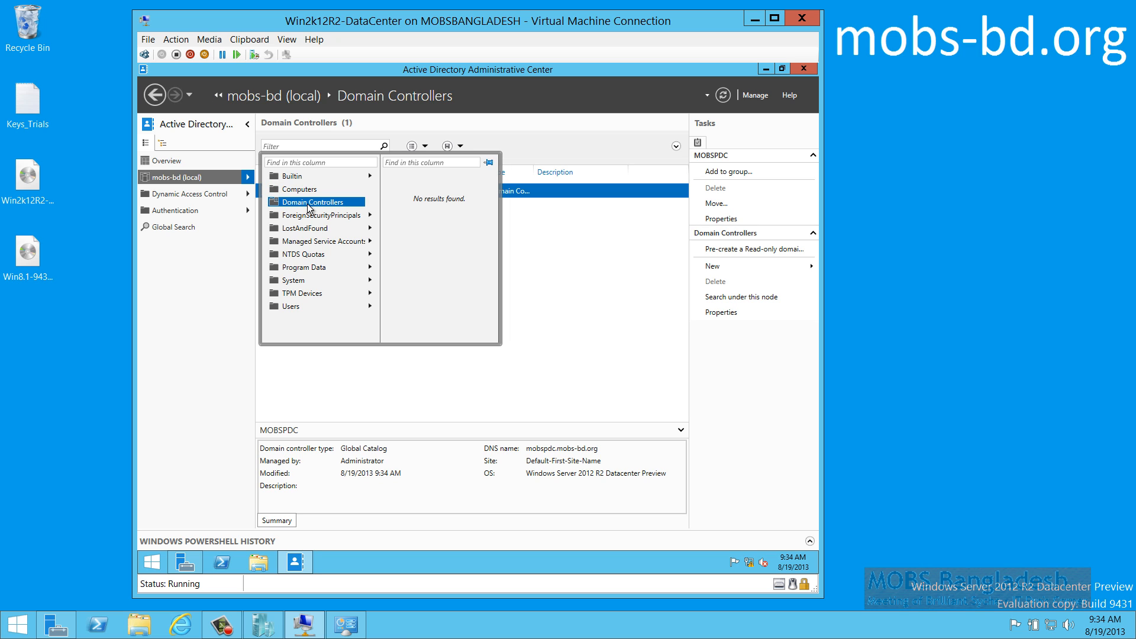
left_click(290, 176)
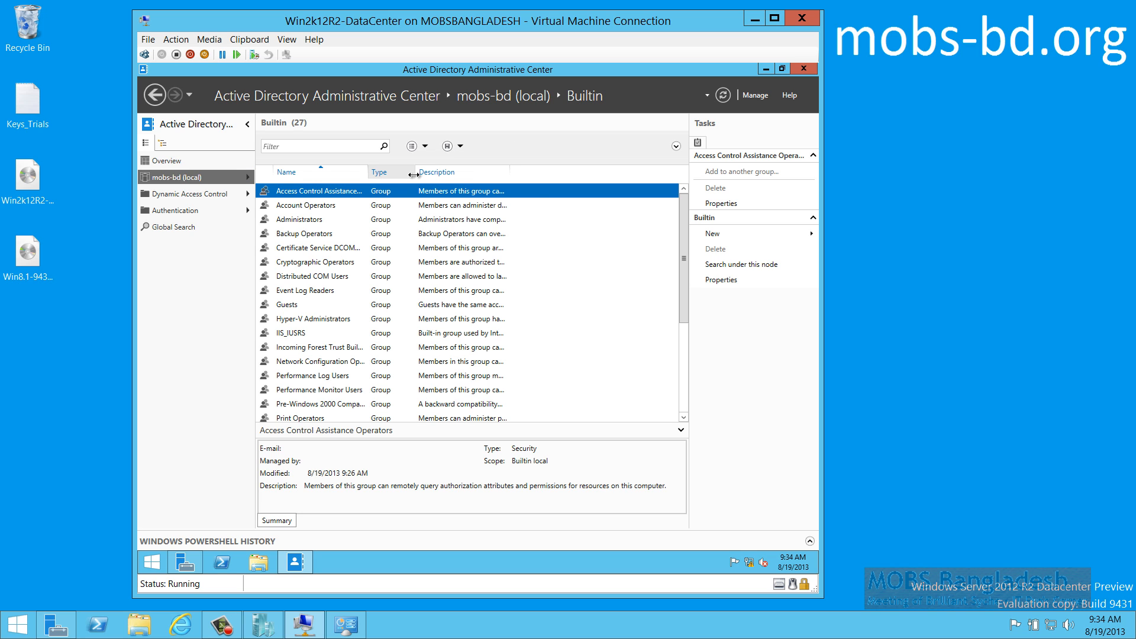
left_click_drag(415, 173, 463, 178)
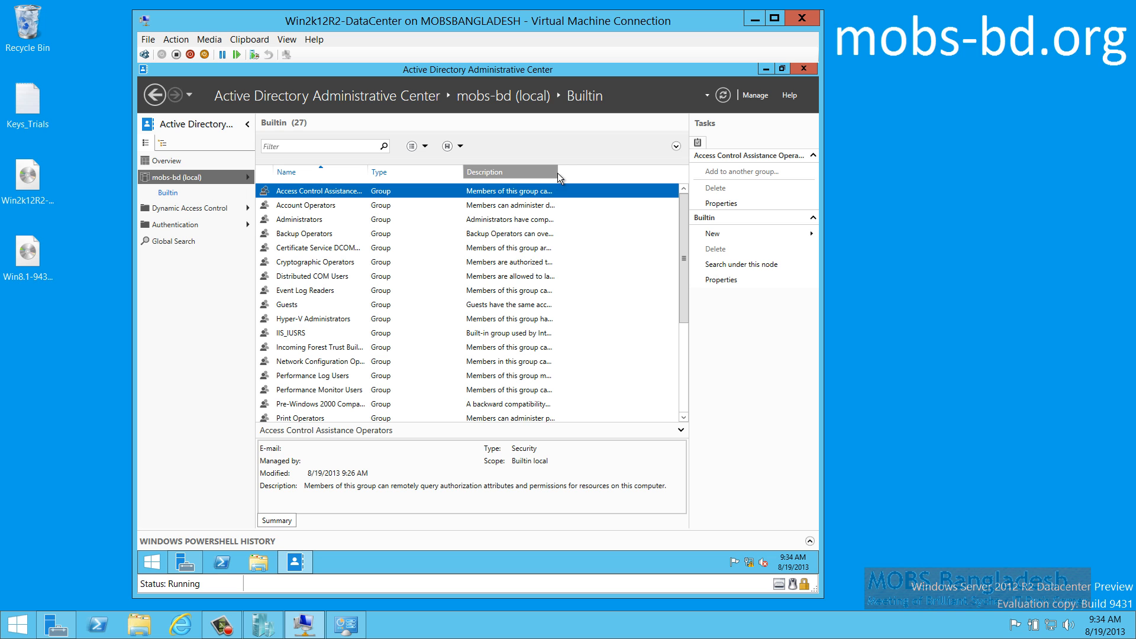
left_click(557, 173)
left_click_drag(558, 172, 651, 171)
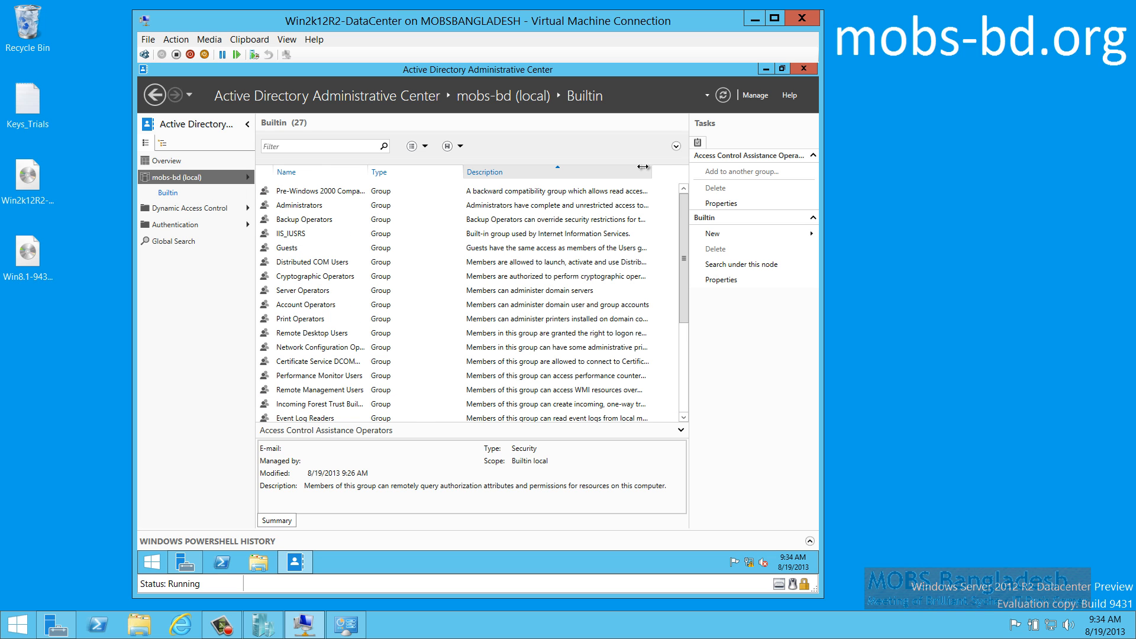
left_click(600, 176)
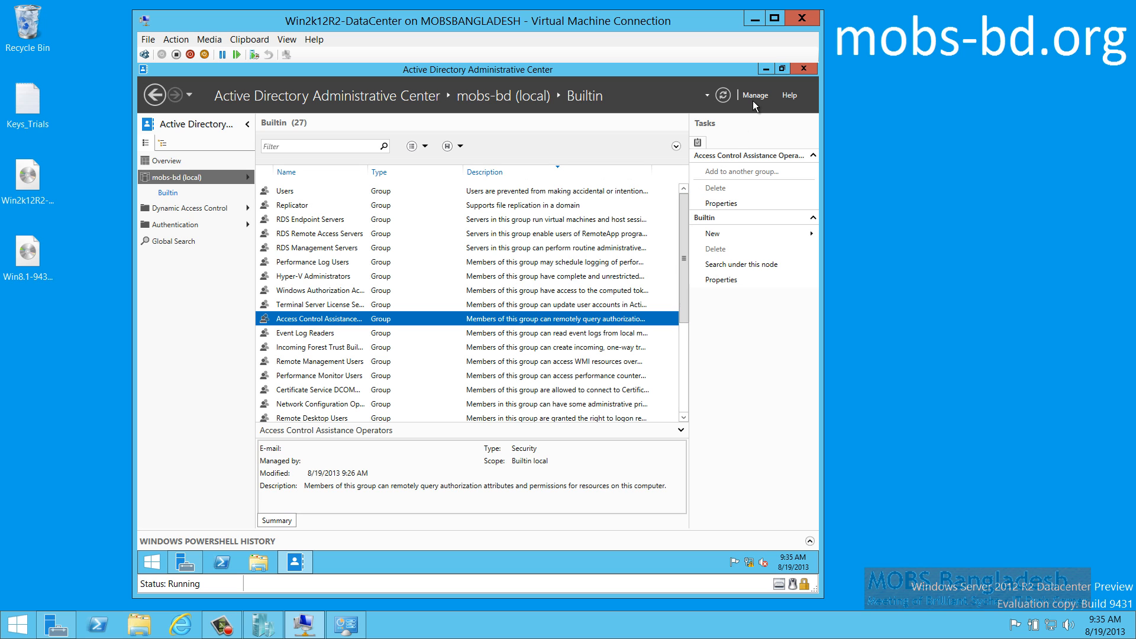
Close the Administrative Center and open mobs-bd.org's properties in Active Directory Domains and Trusts
left_click(805, 67)
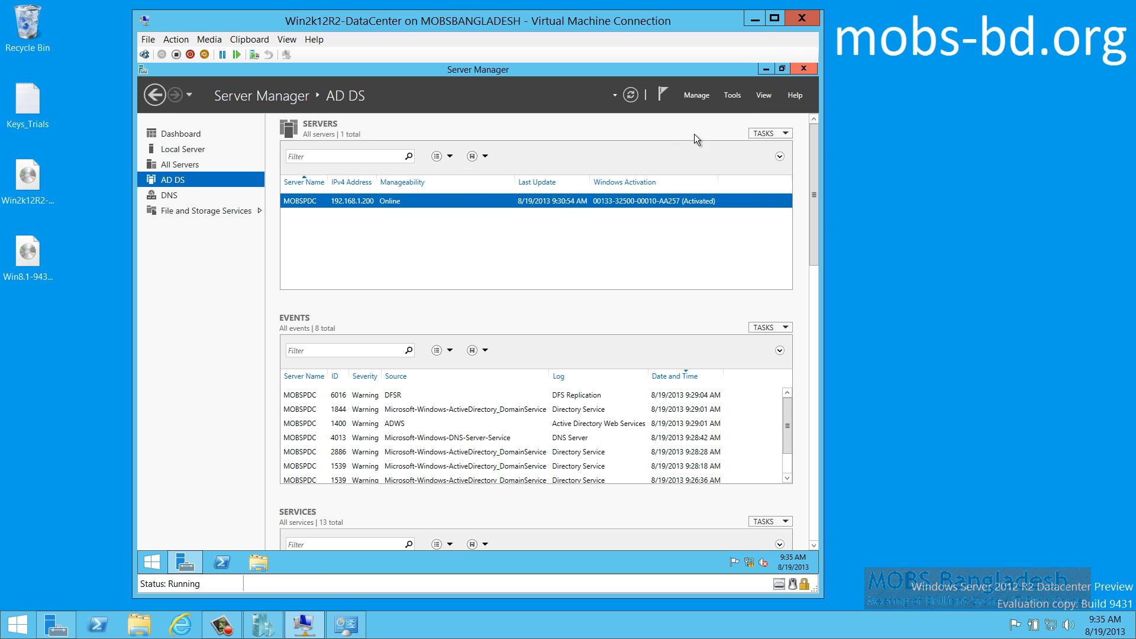
right_click(500, 200)
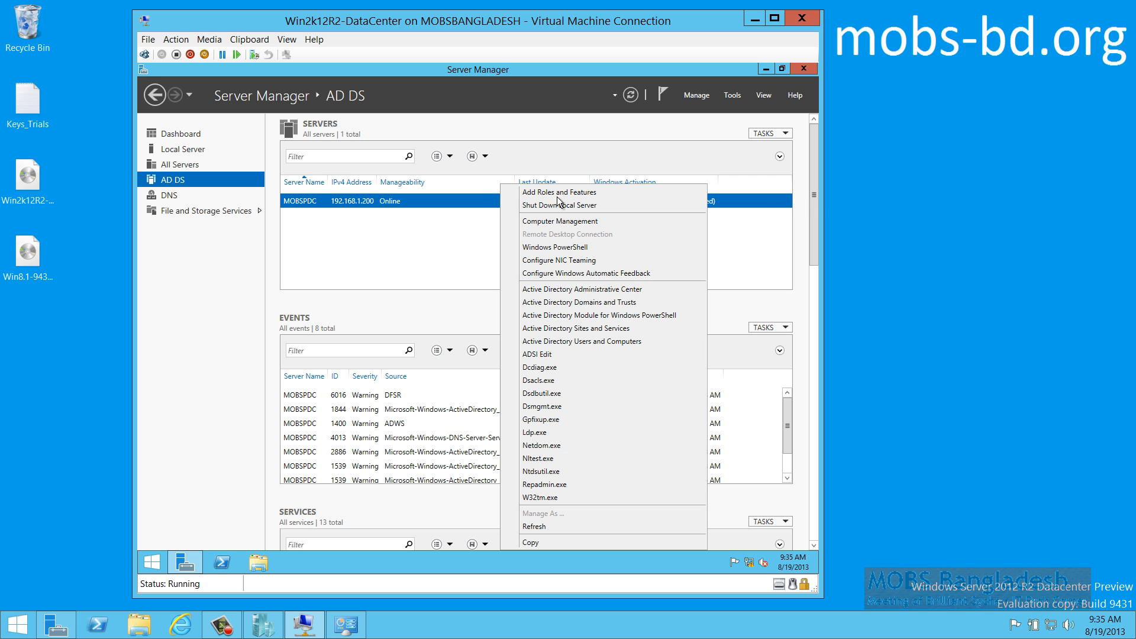
left_click(598, 303)
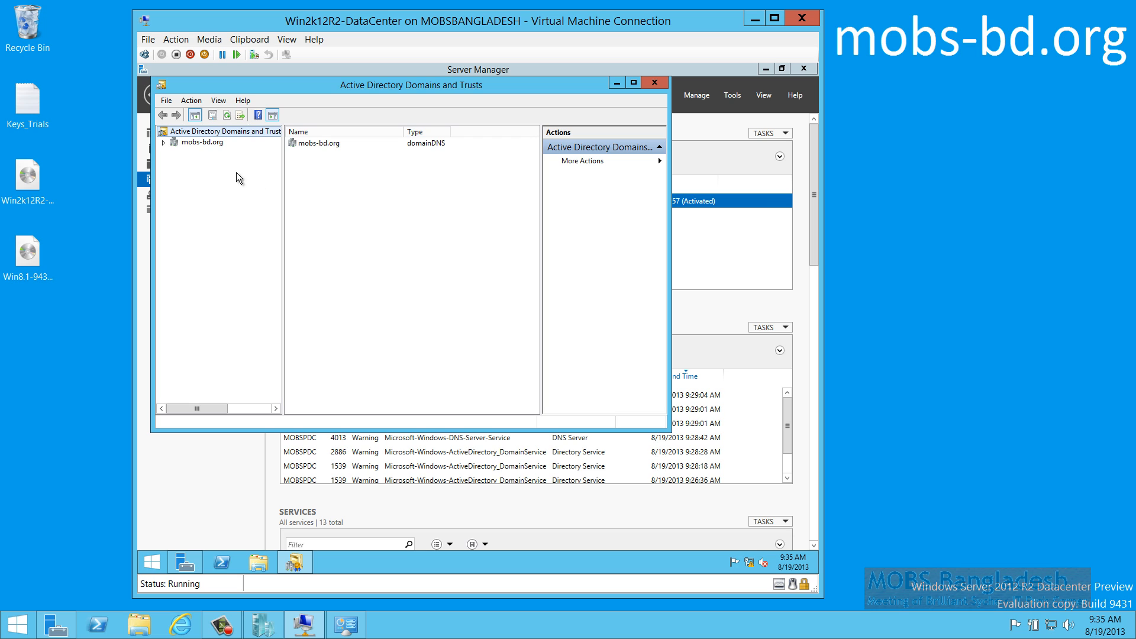
left_click(173, 144)
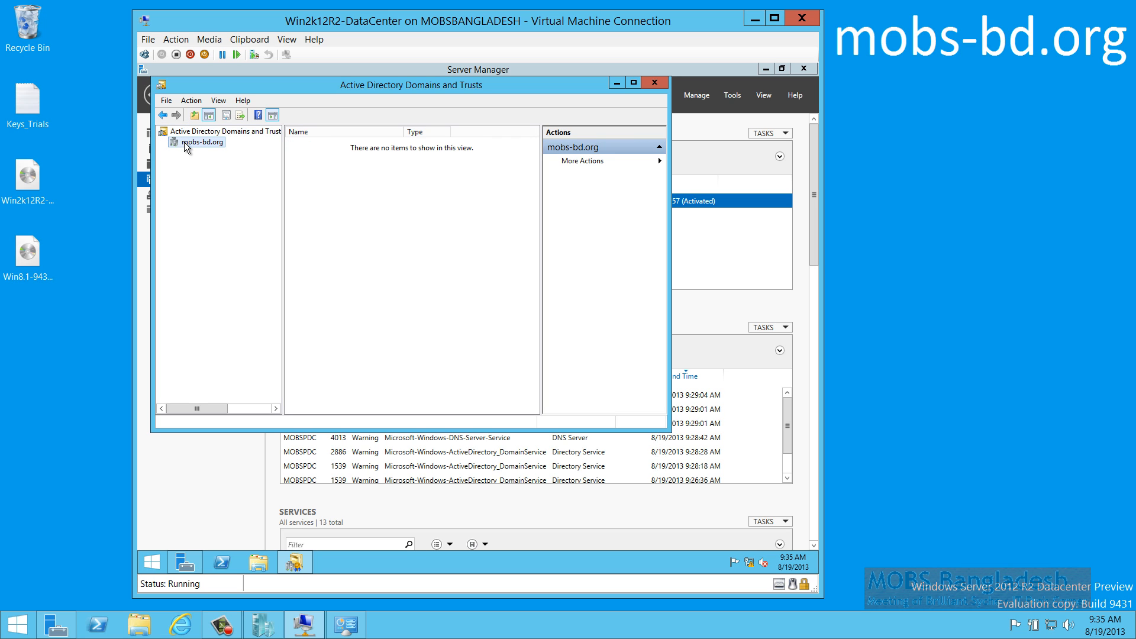
right_click(184, 142)
left_click(238, 210)
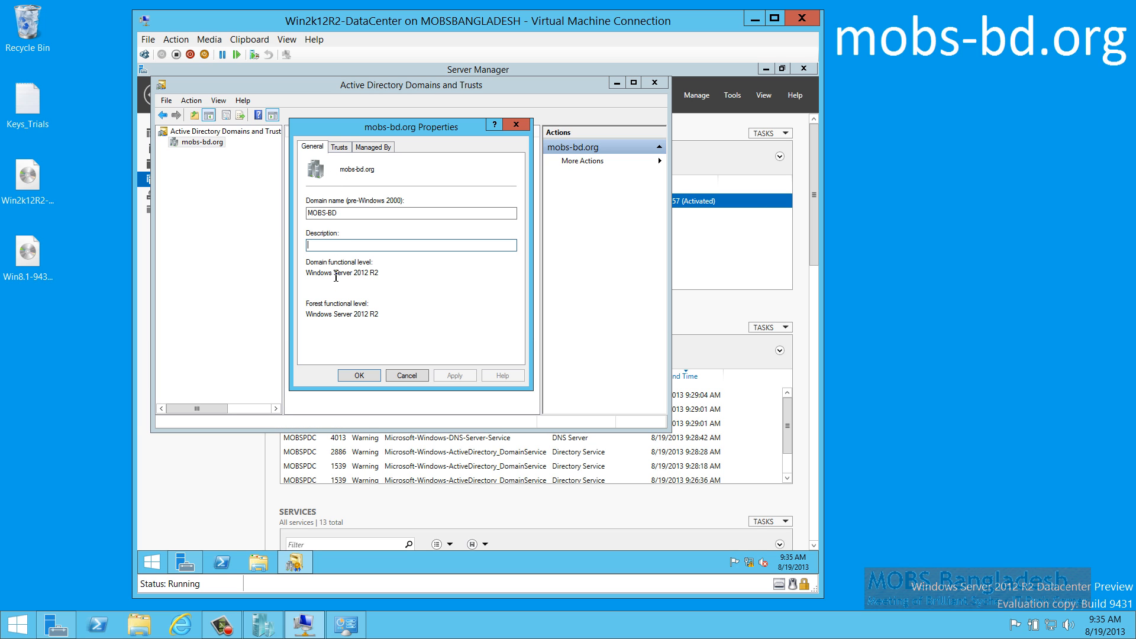
Review the Trusts tab, abandon the New Trust Wizard, check Managed By, and close without changes
left_click(344, 148)
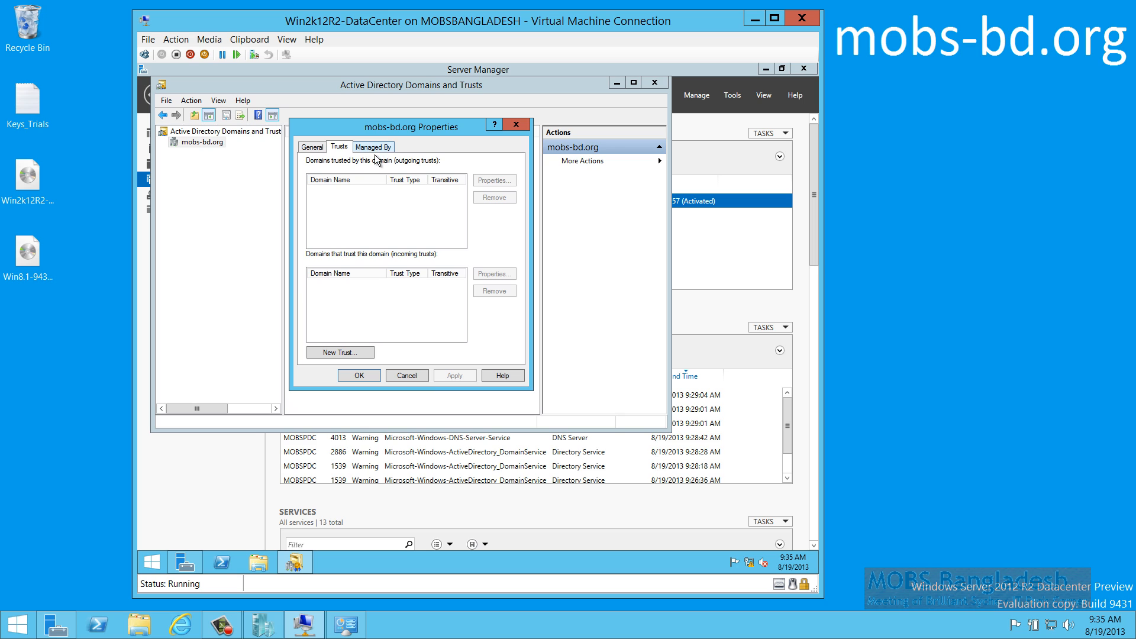
left_click(338, 352)
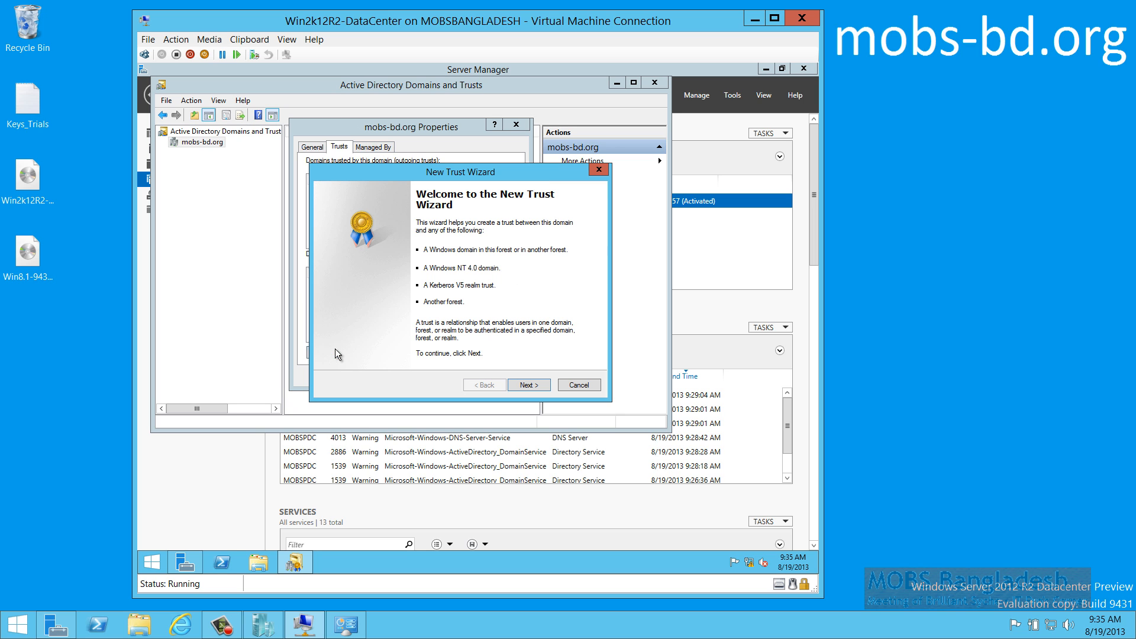
left_click(579, 386)
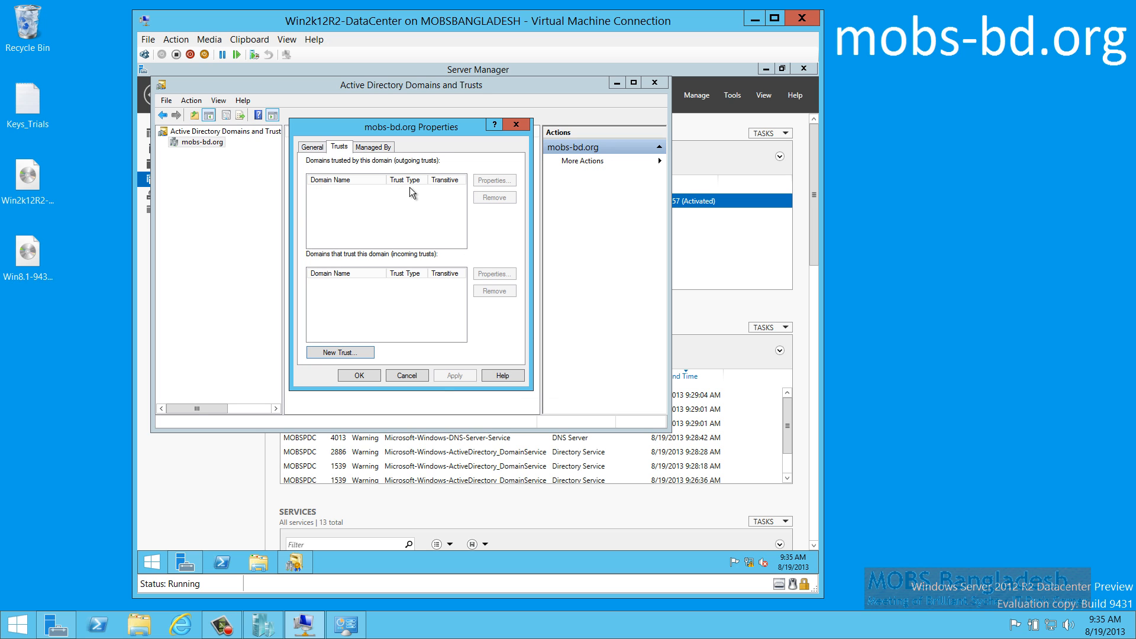
left_click(373, 147)
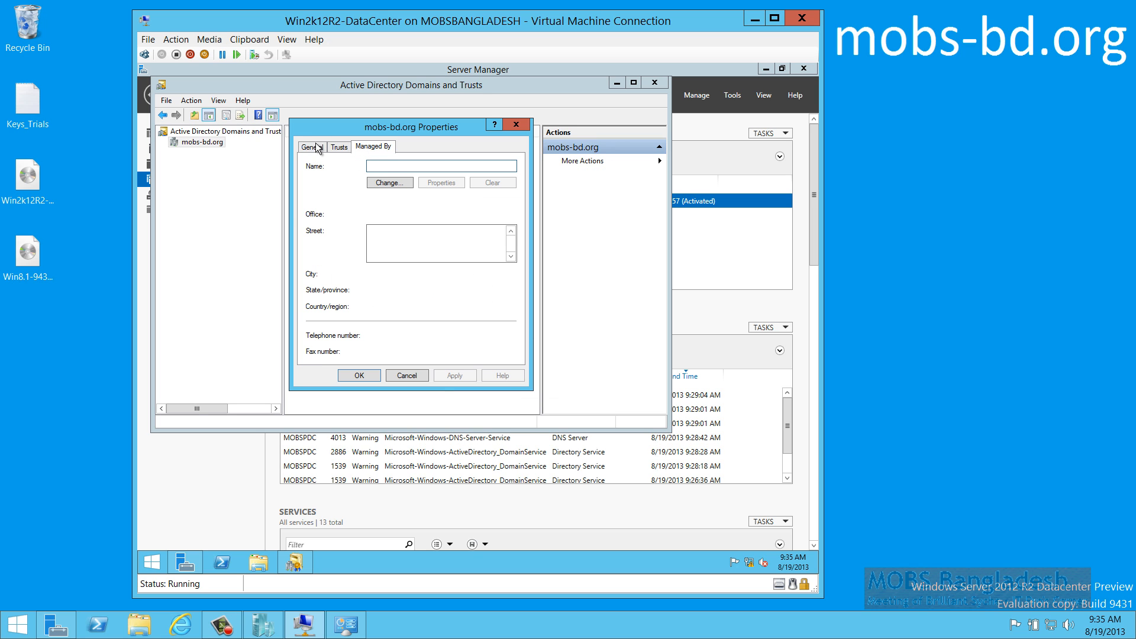
left_click(408, 375)
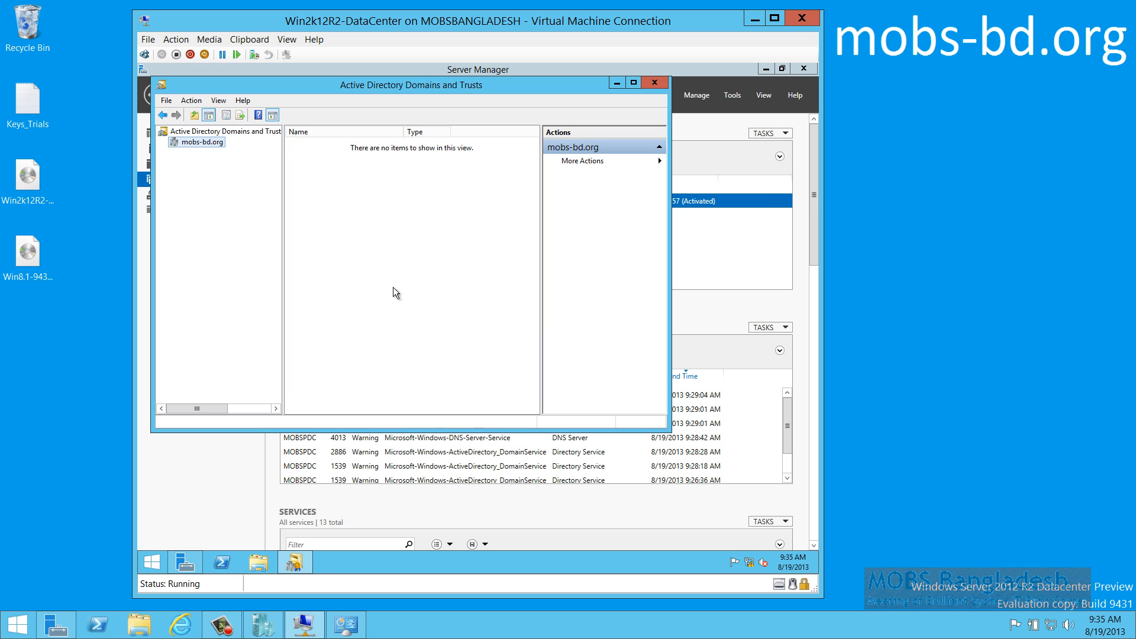
left_click(654, 83)
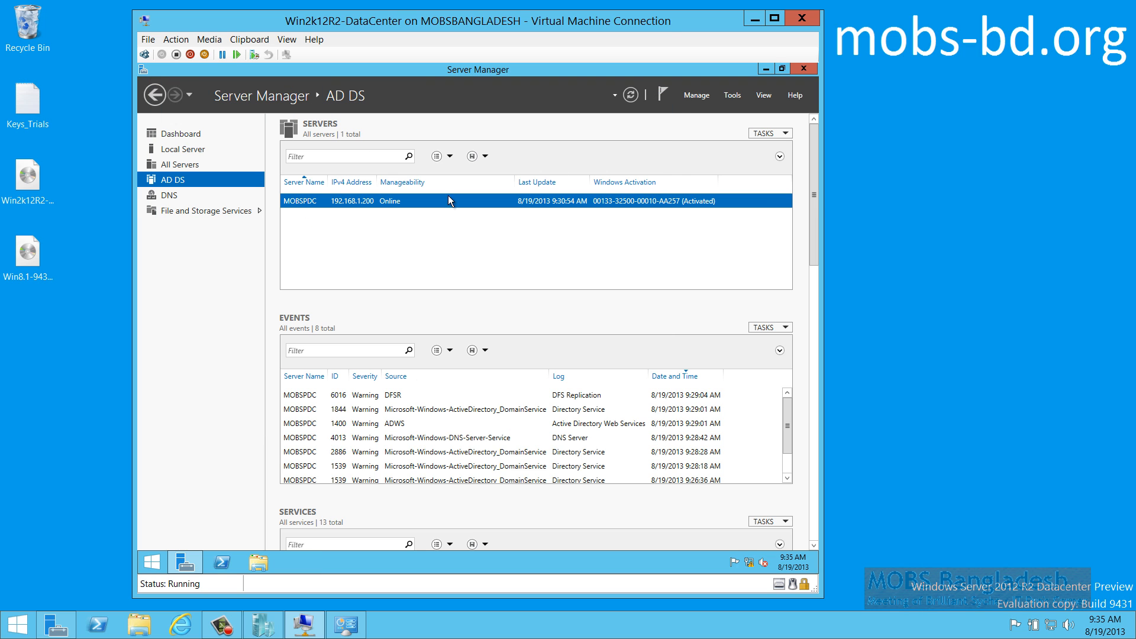
Launch Active Directory Sites and Services and expand the Sites container
right_click(360, 208)
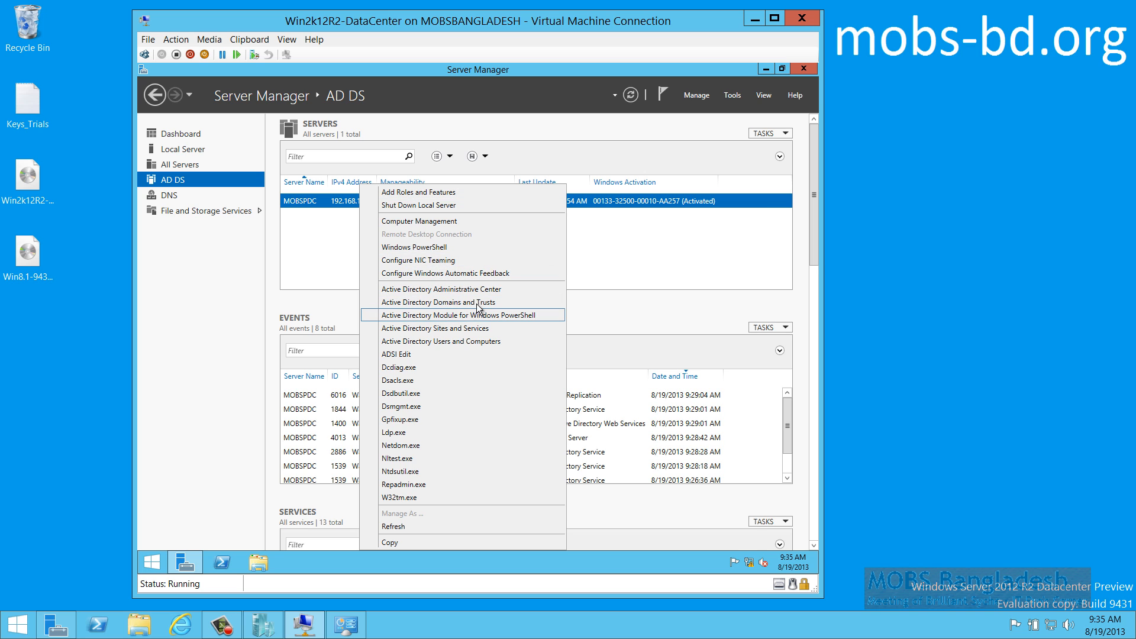
left_click(463, 328)
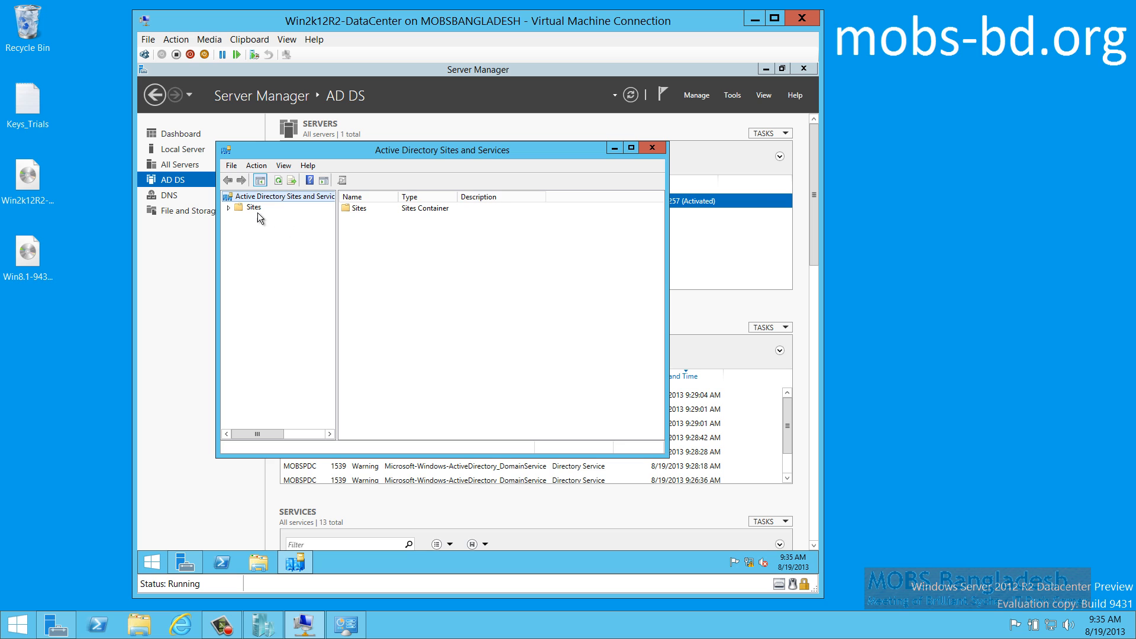
double_click(255, 207)
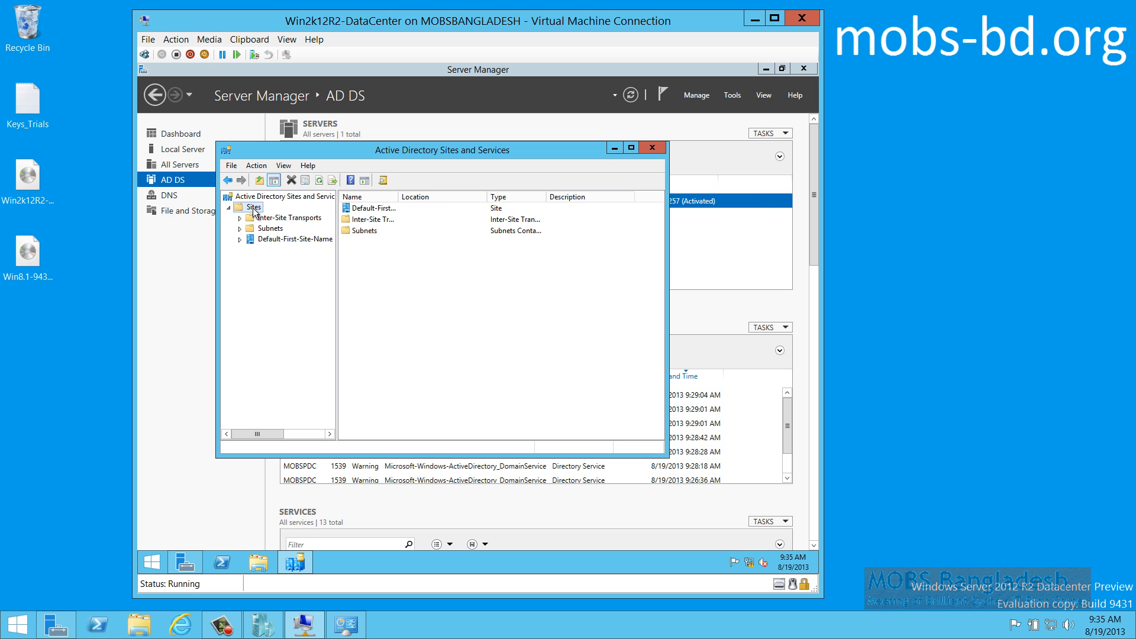
Rename Default-First-Site-Name to First-PDC, fixing an invalid first attempt and the capitalisation
left_click(261, 239)
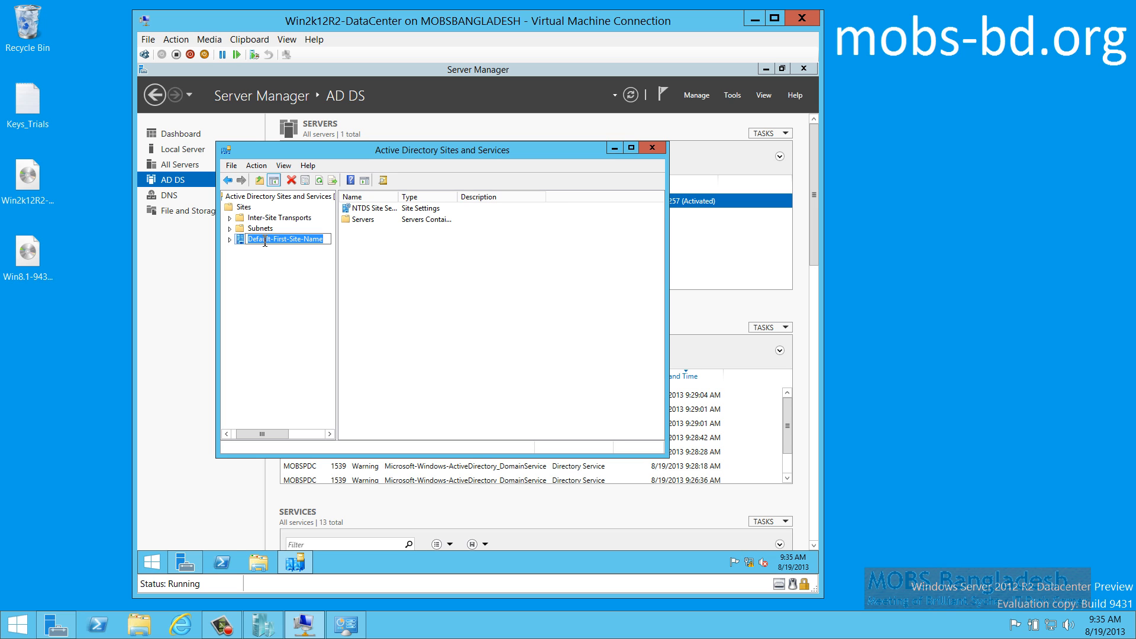
type("First PDC on")
key("Return")
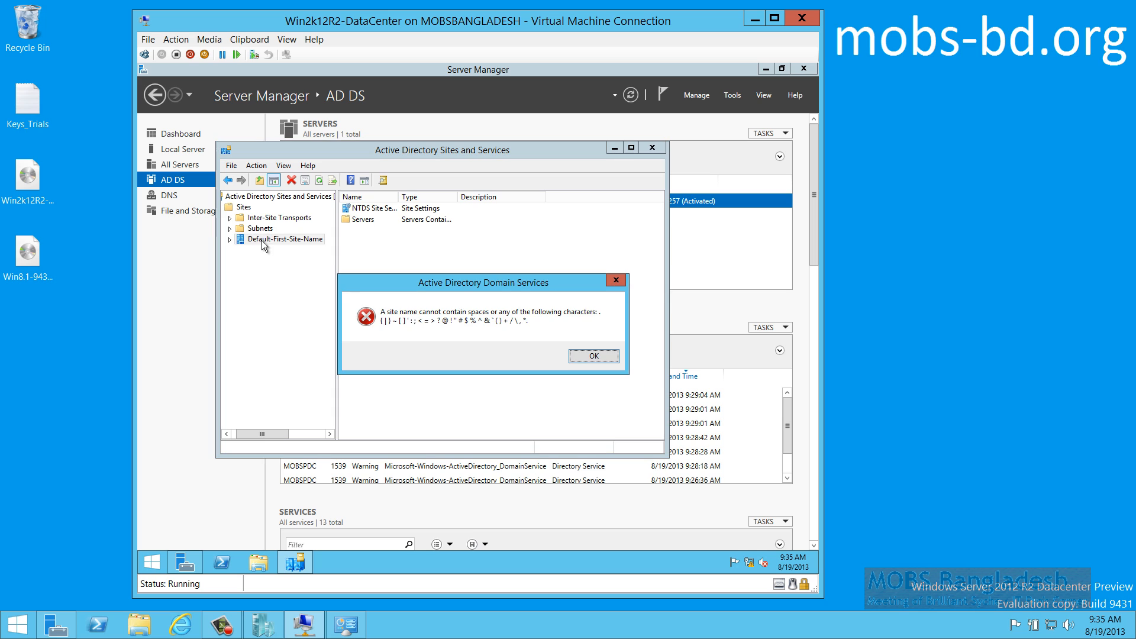
left_click(583, 358)
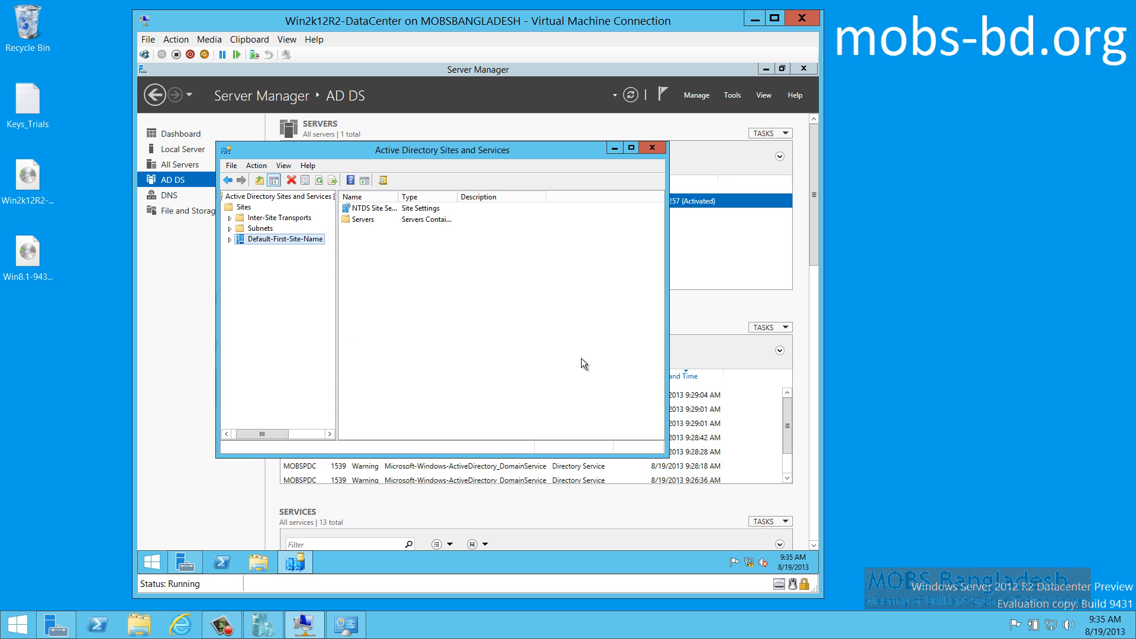
key("F2")
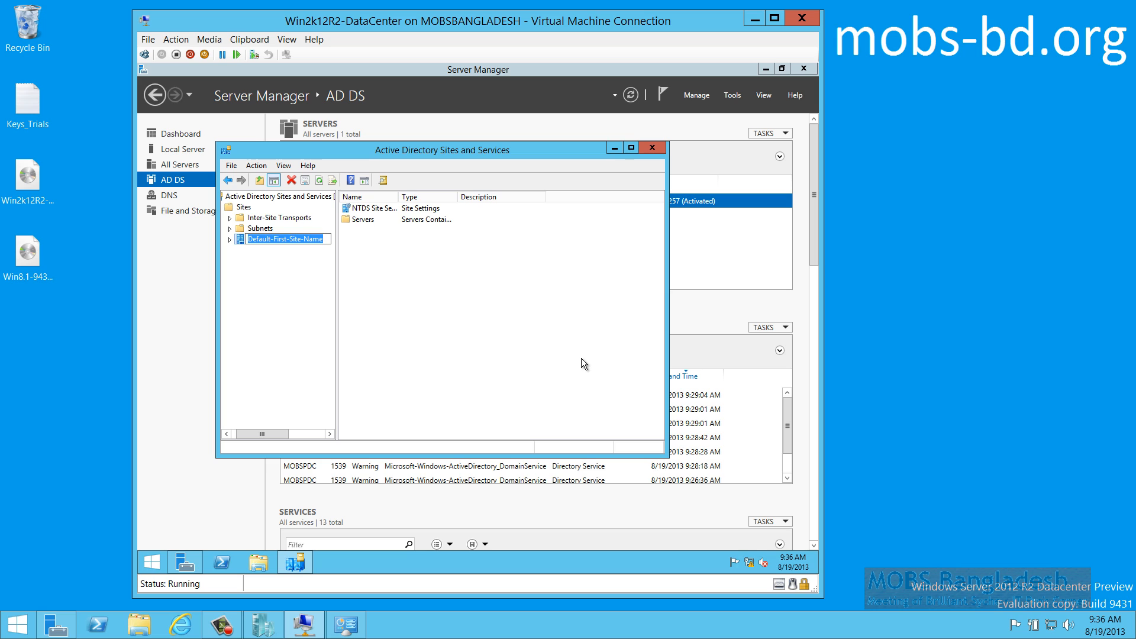
type("first-")
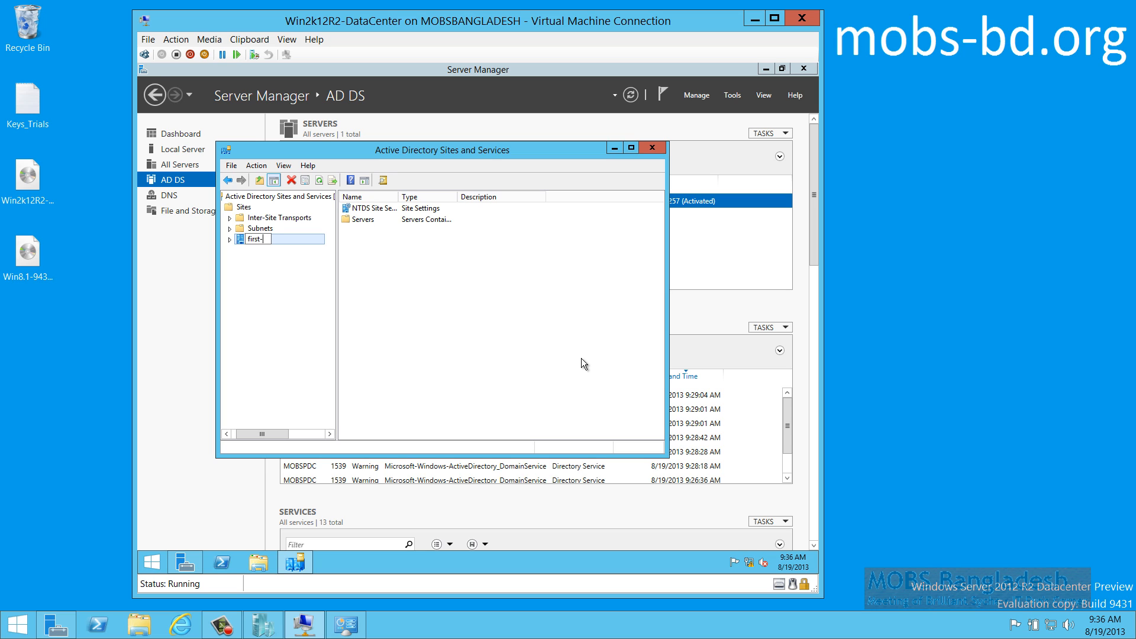
type("PDC")
key("Return")
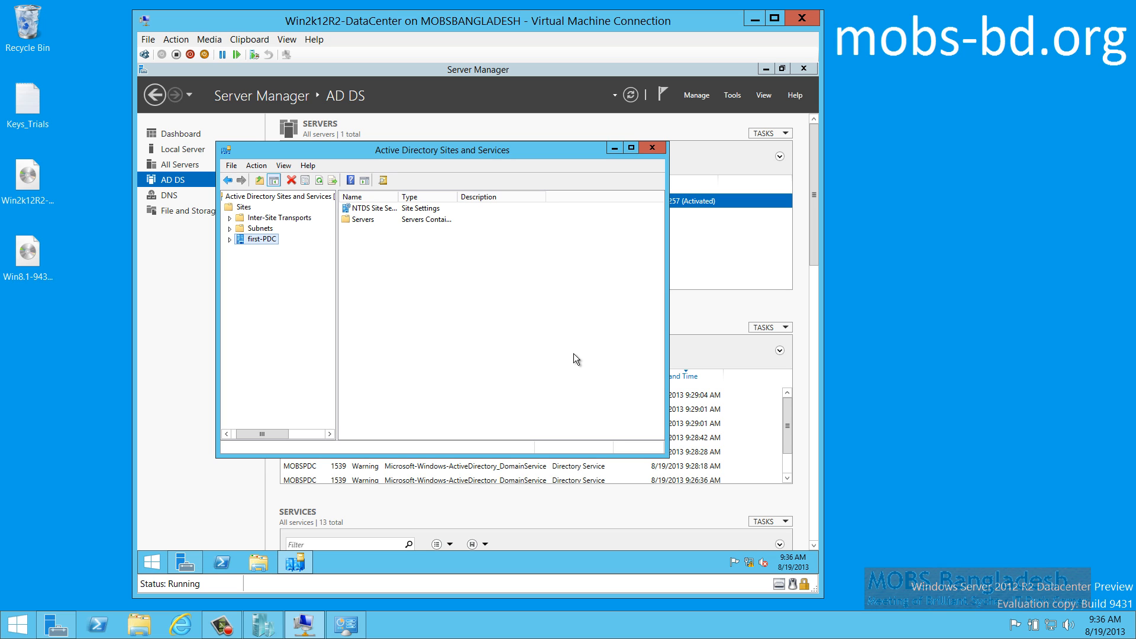
key("F2")
key("Delete")
type("F")
key("Return")
Expand First-PDC > Servers > MOBSPDC and open the NTDS Settings properties
double_click(254, 238)
left_click(267, 250)
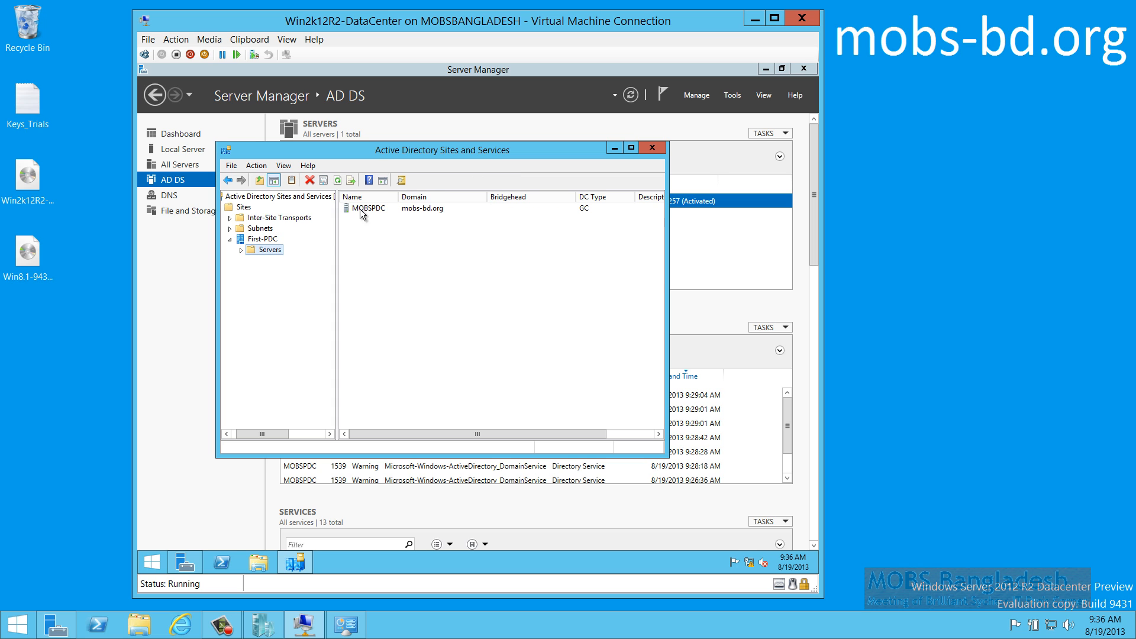
double_click(364, 208)
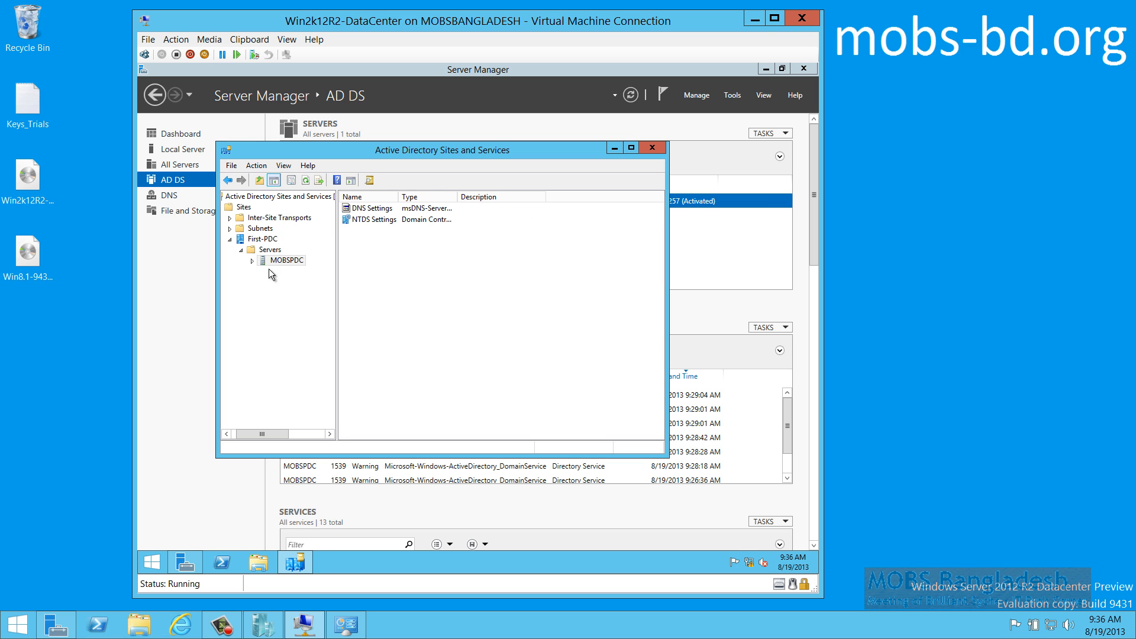
left_click(252, 261)
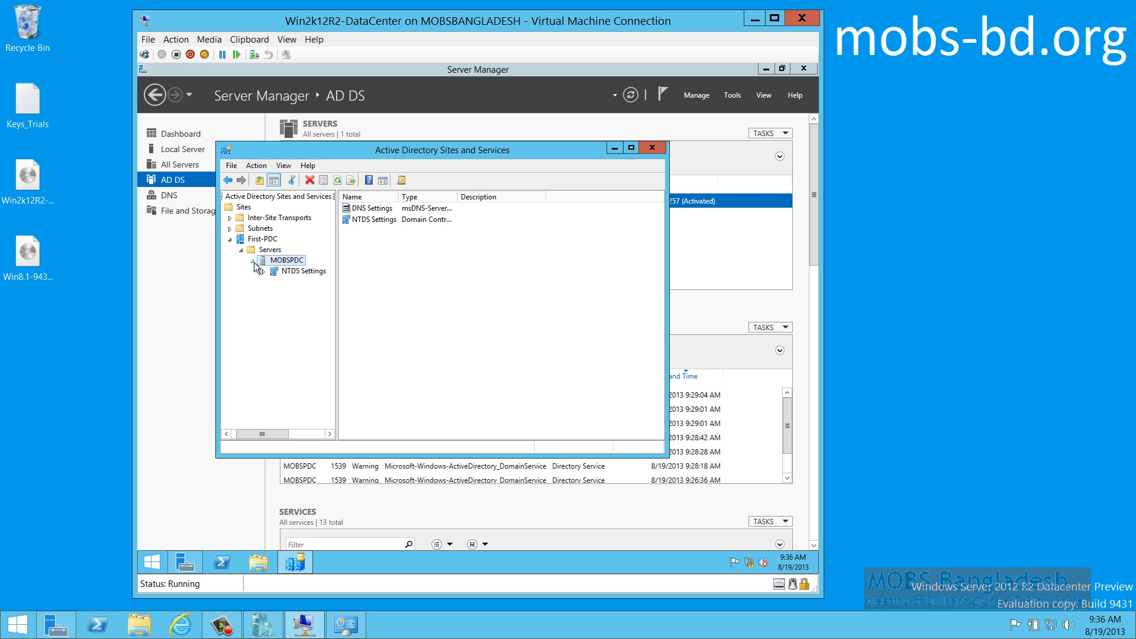
left_click(299, 272)
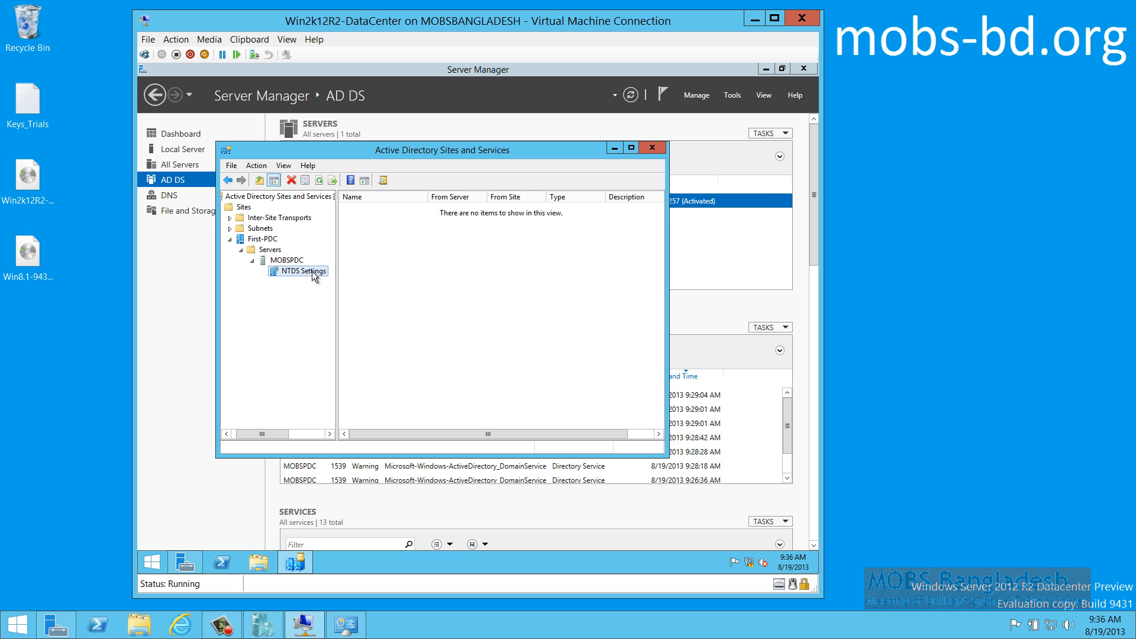
double_click(294, 261)
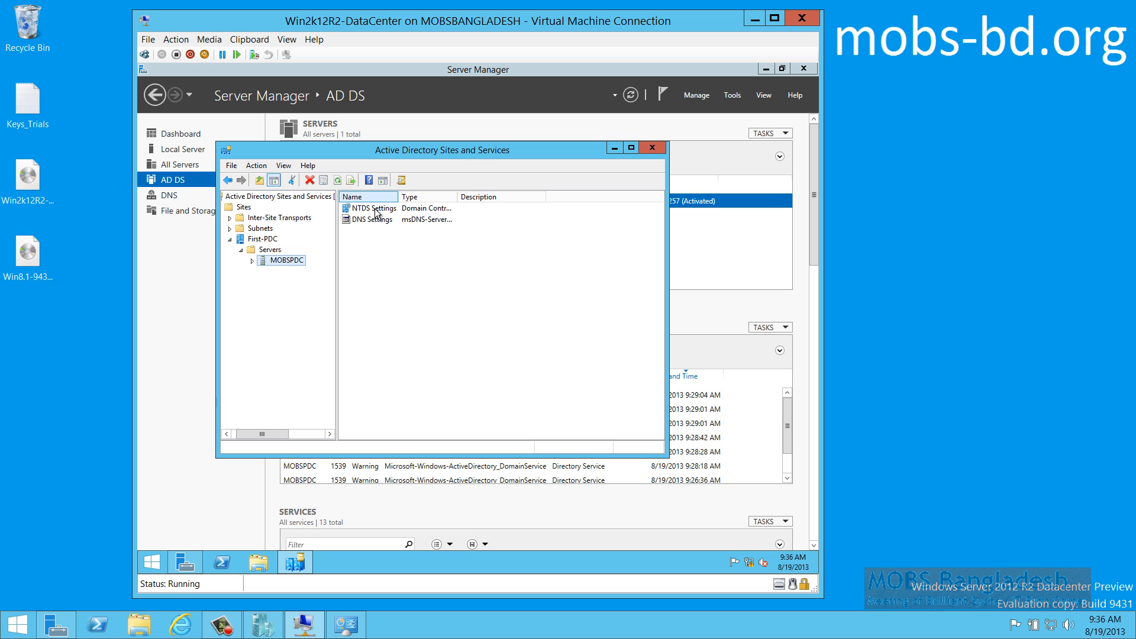
left_click(374, 210)
double_click(373, 210)
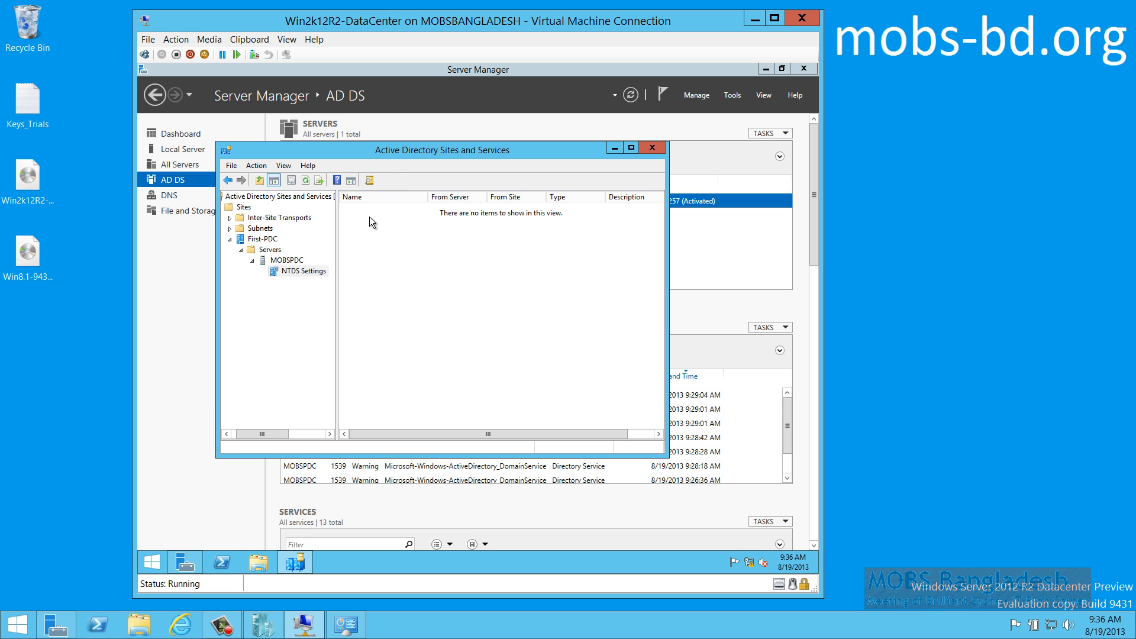
right_click(314, 272)
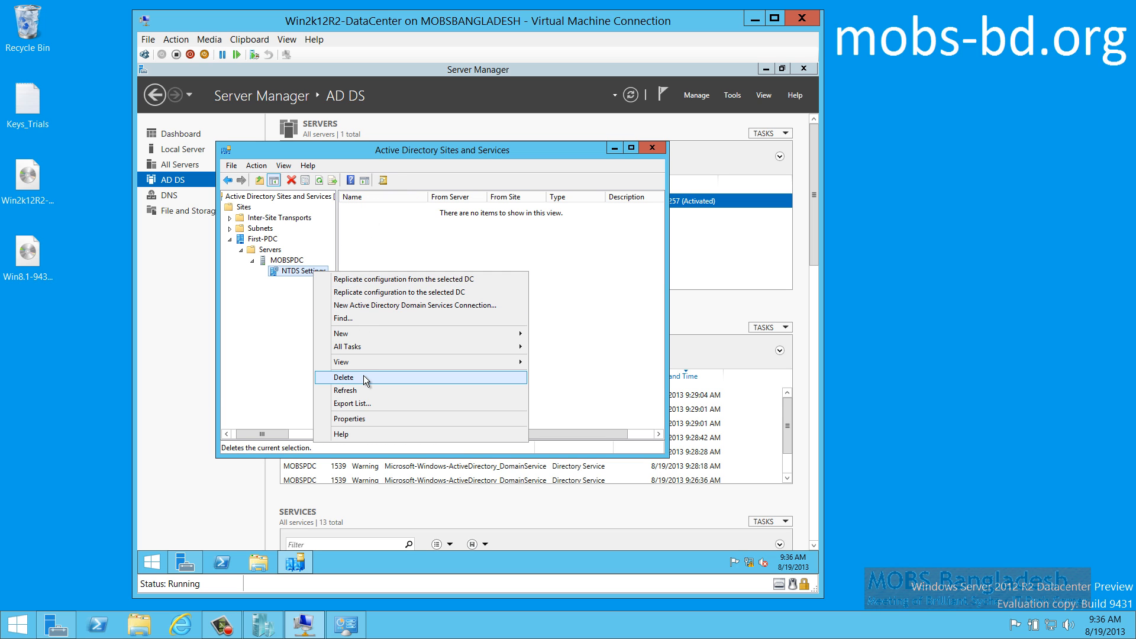
left_click(378, 421)
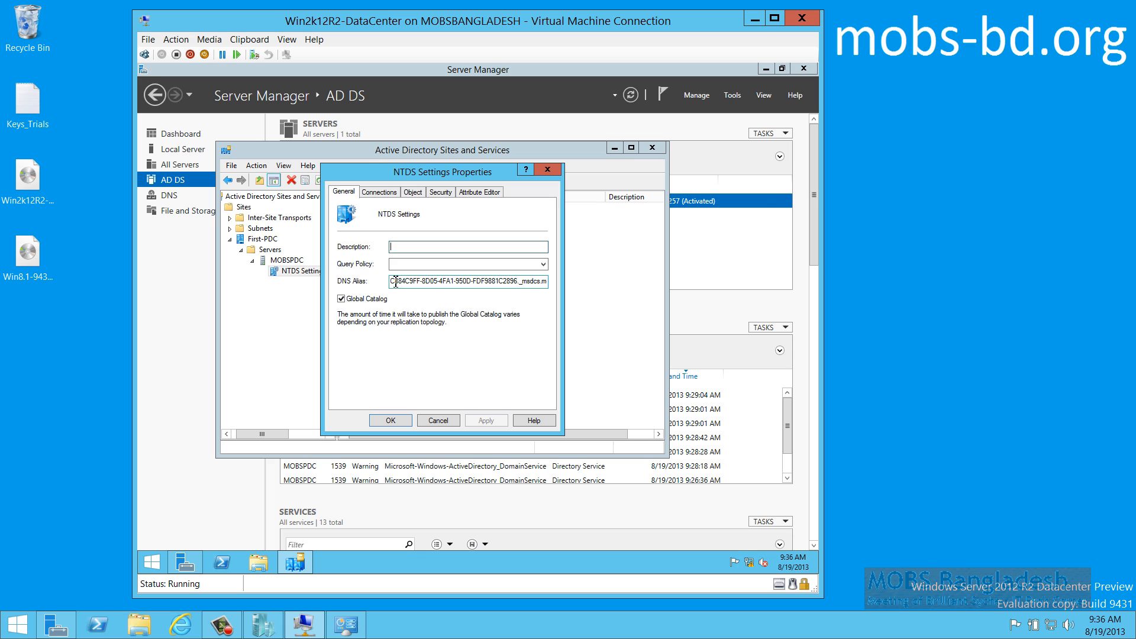
Review the DNS alias, Connections, Object, Security and Attribute Editor tabs, then cancel and close the console
left_click_drag(395, 281, 567, 290)
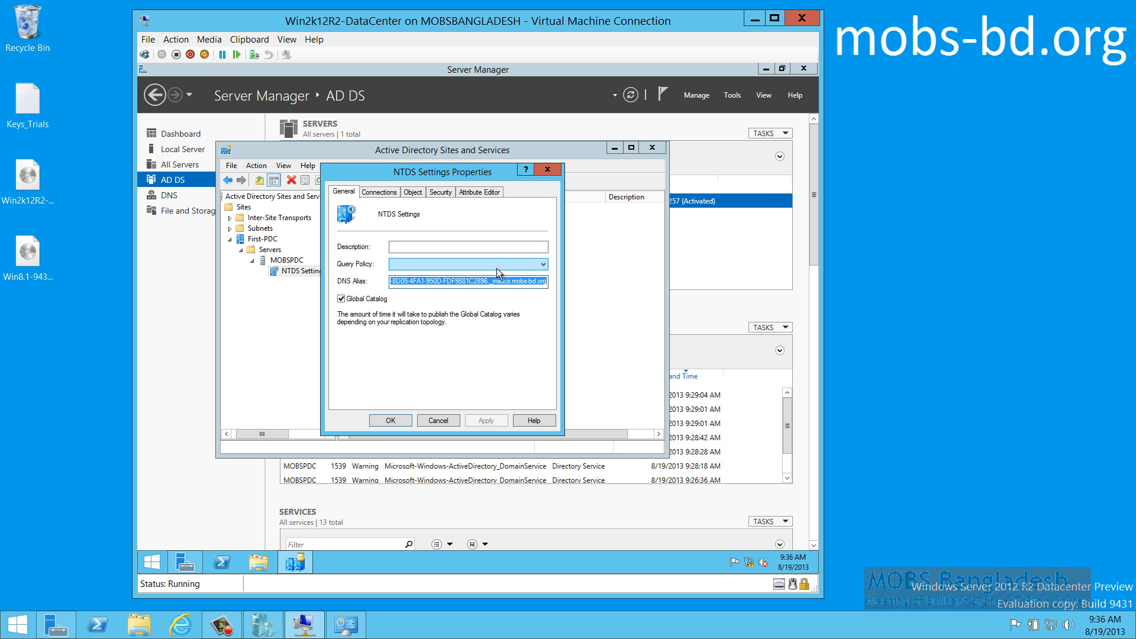
left_click(513, 282)
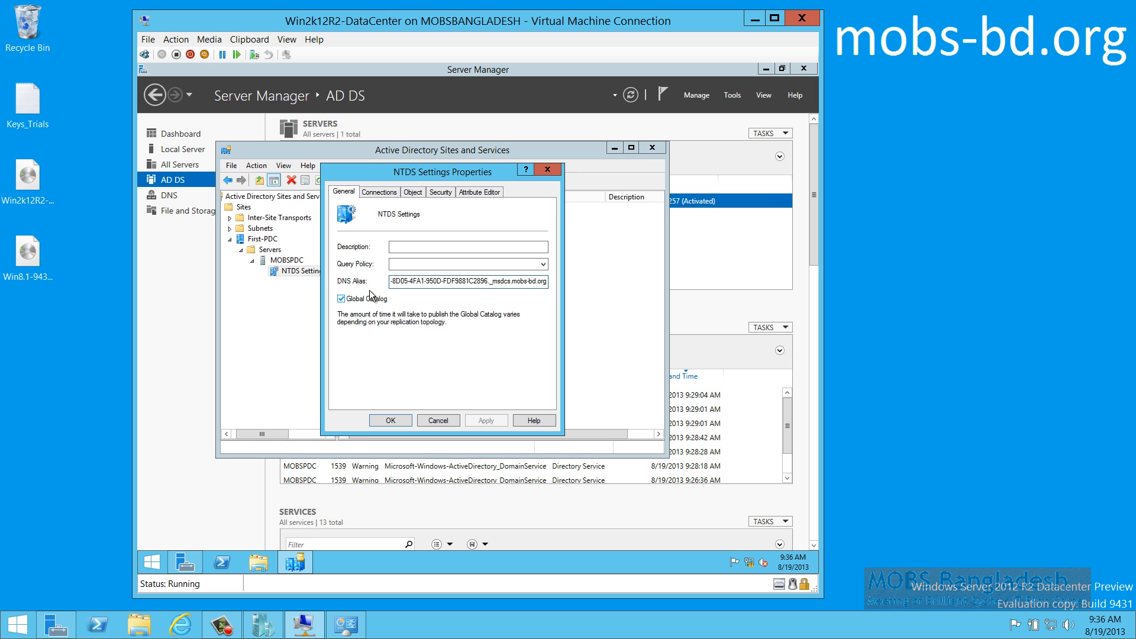
left_click(390, 192)
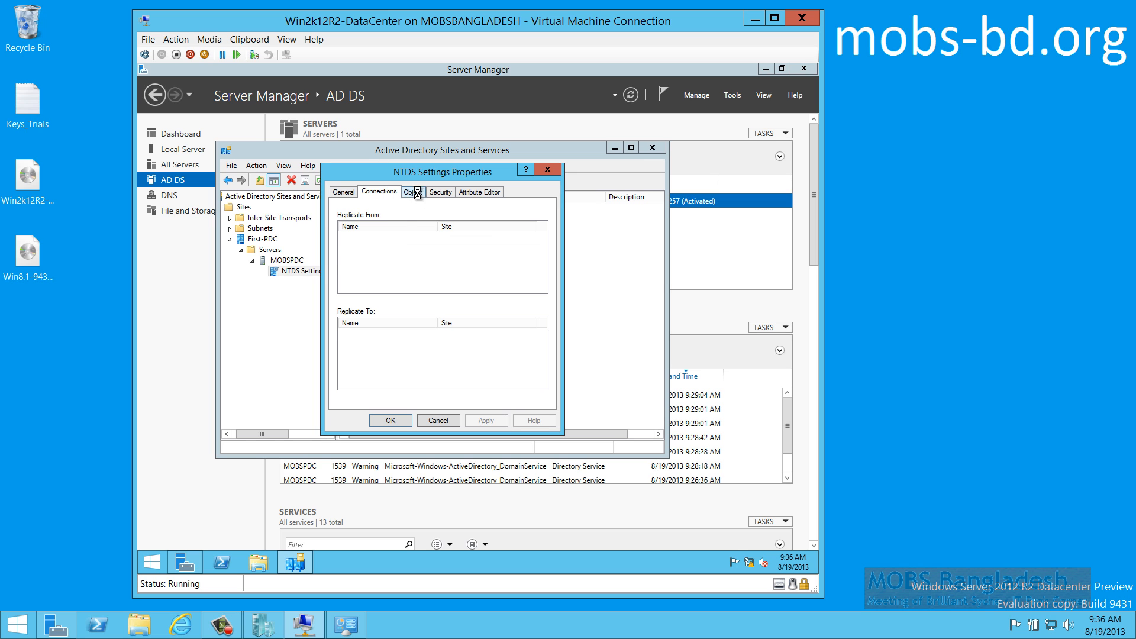
left_click(413, 192)
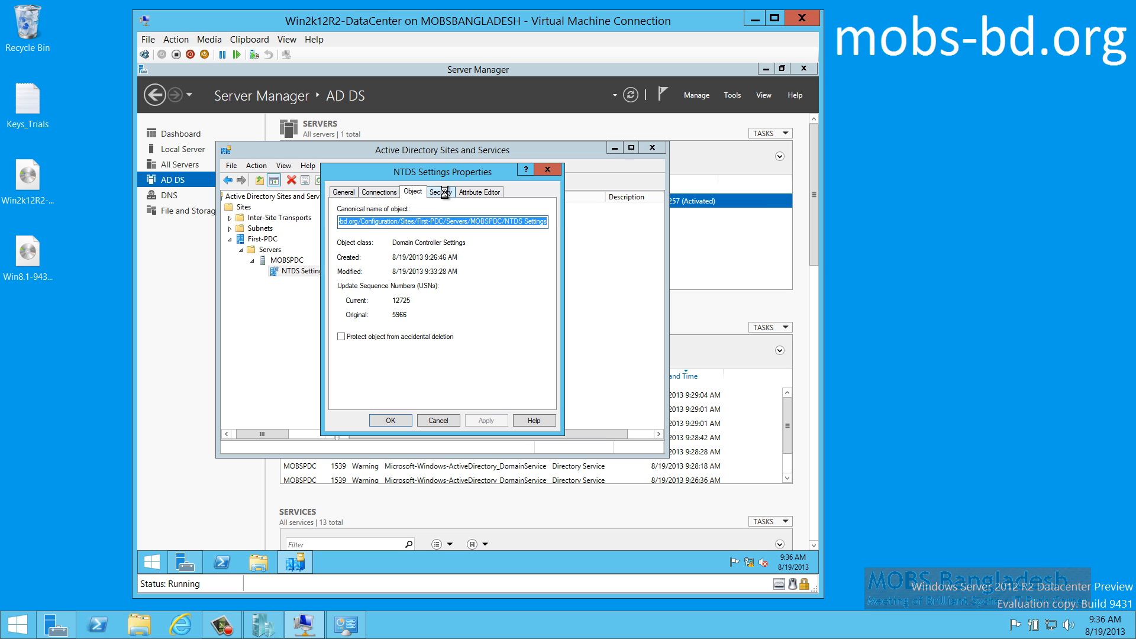
left_click(445, 193)
left_click(483, 194)
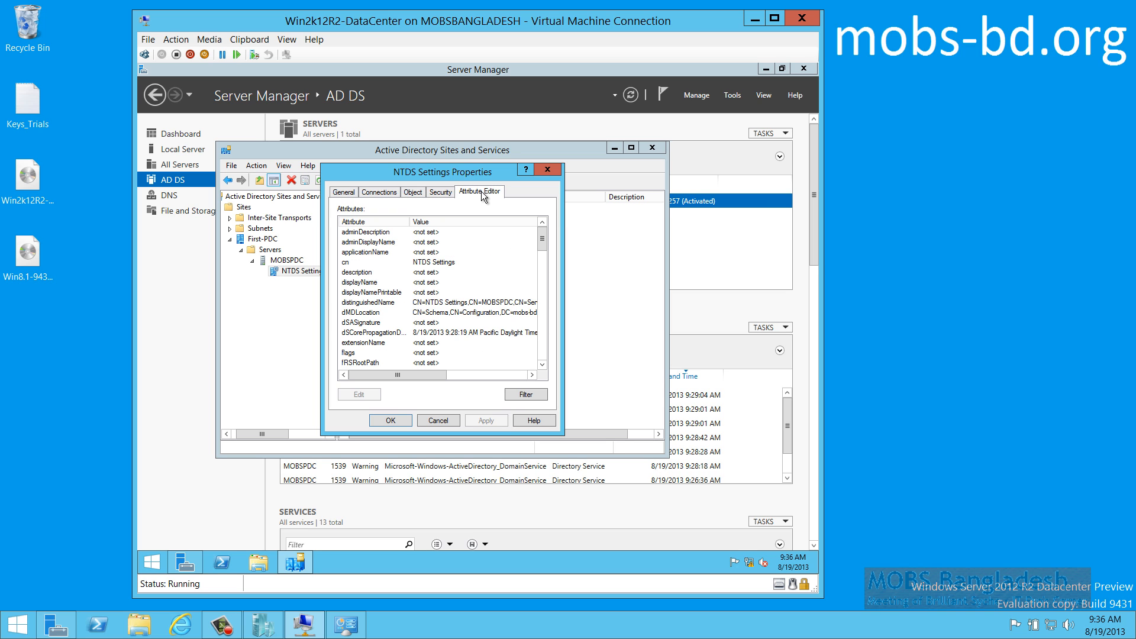
left_click(440, 193)
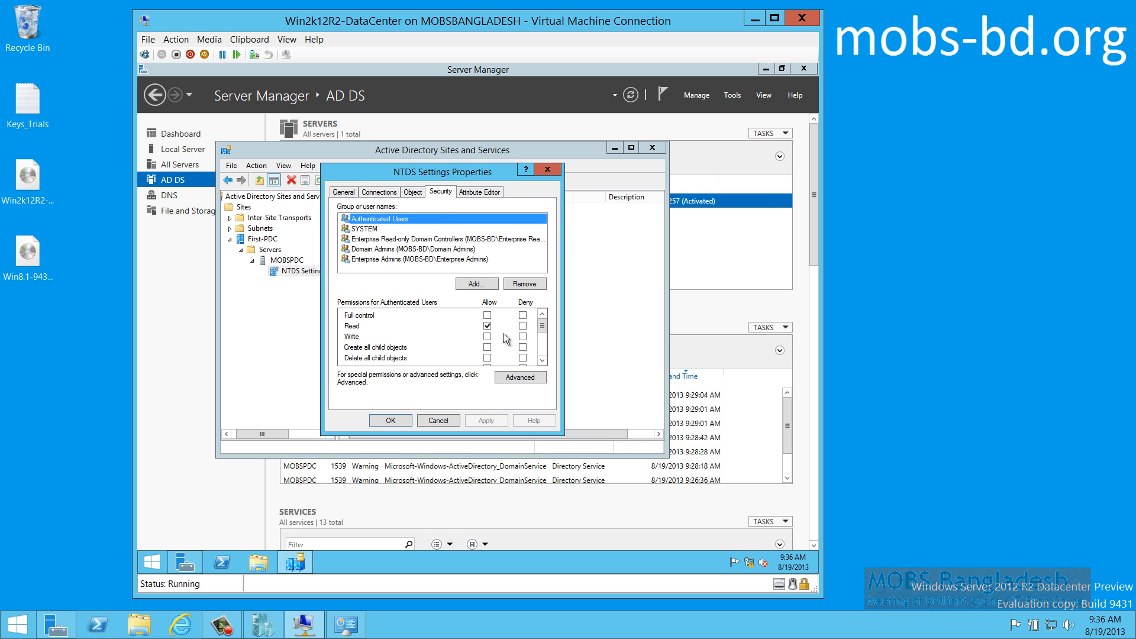
left_click(438, 420)
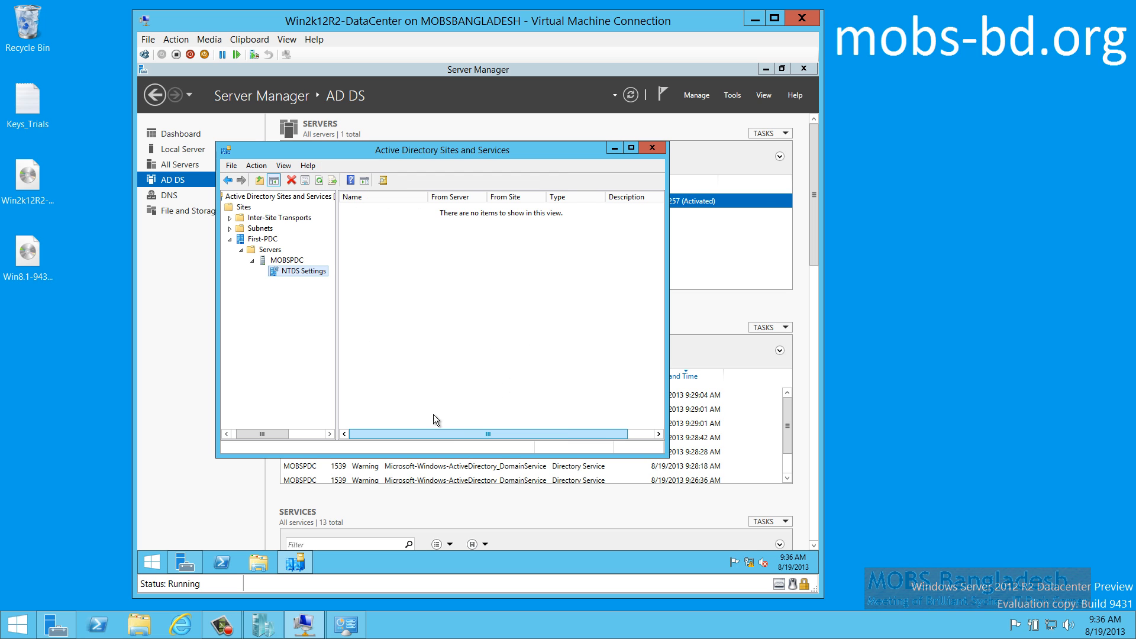
left_click(652, 147)
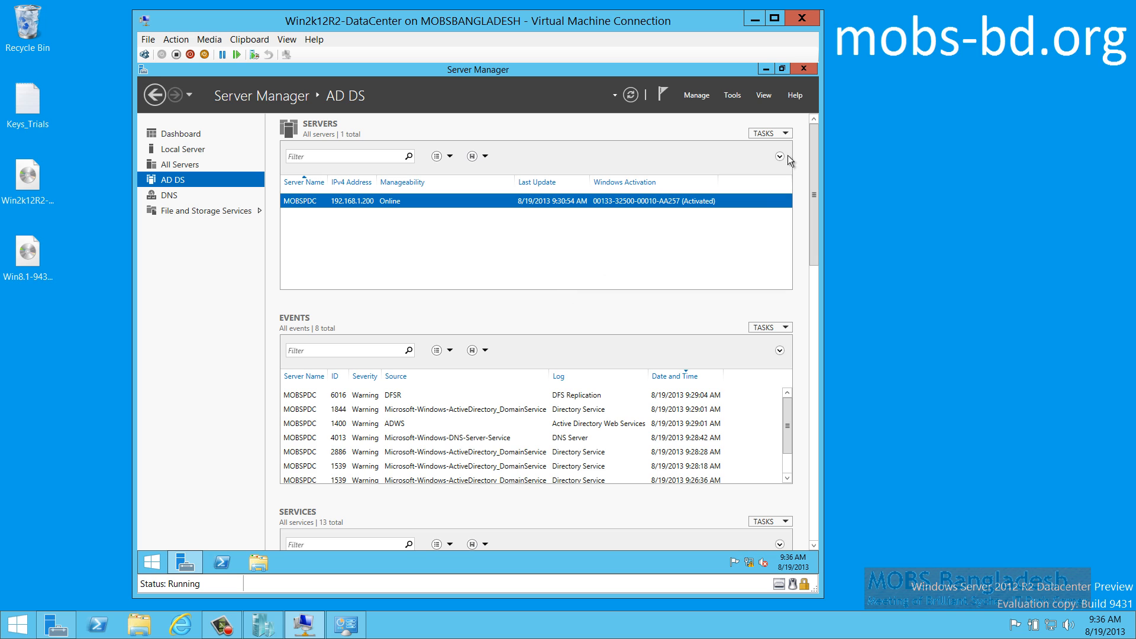
Switch Server Manager to the DNS page and bring up MOBSPDC's context menu
left_click_drag(815, 169, 817, 137)
left_click(173, 199)
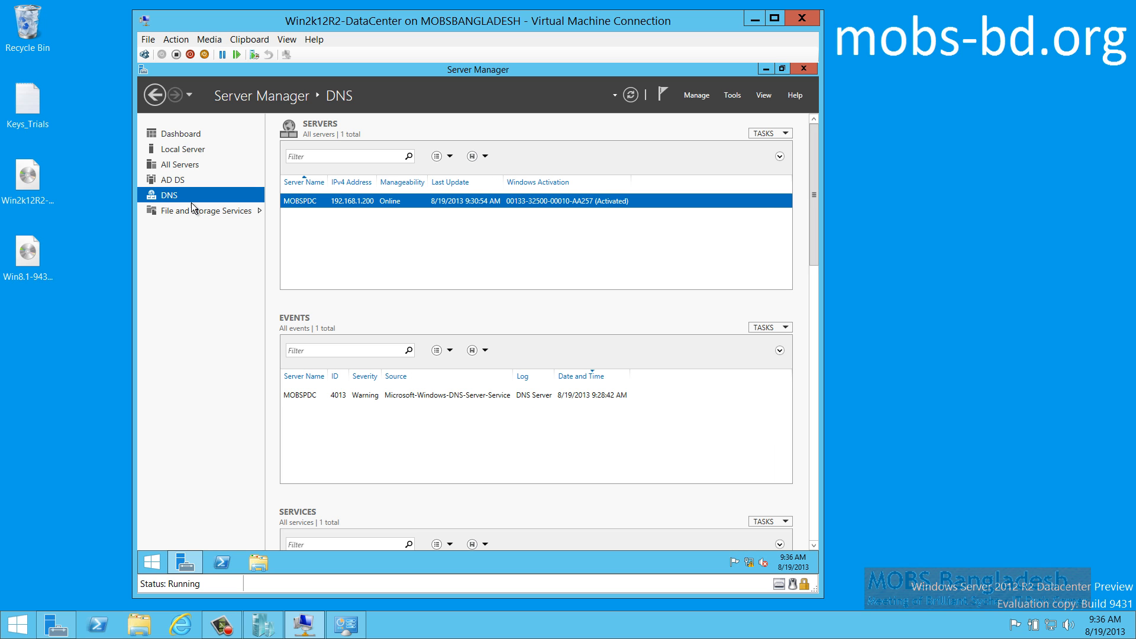
right_click(369, 204)
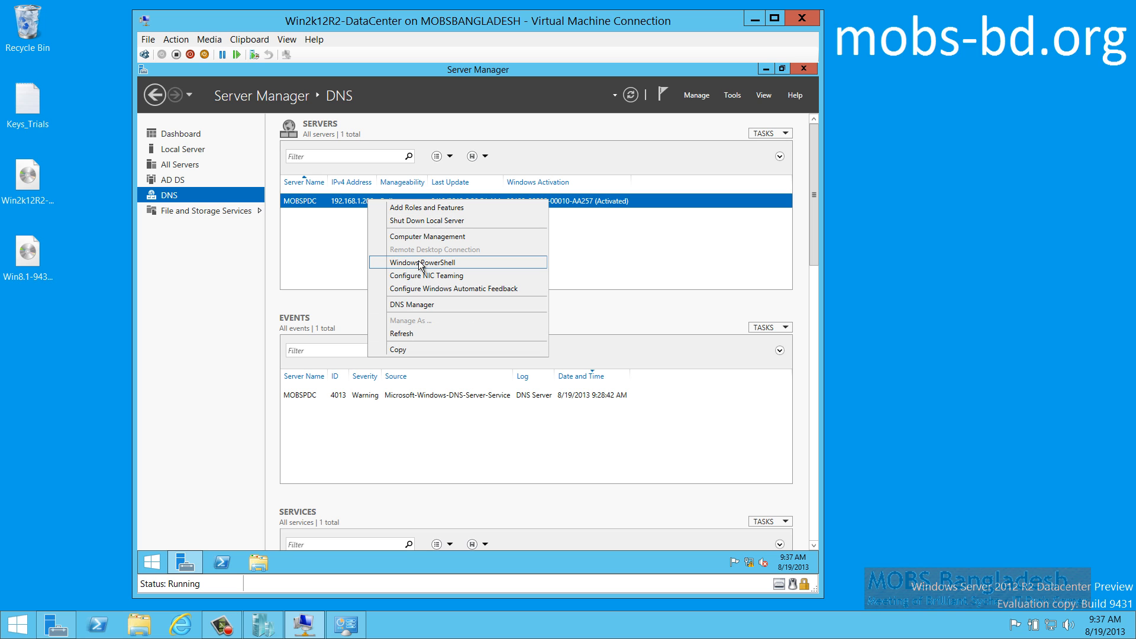
Launch DNS Manager, inspect the mobs-bd.org zone's _msdcs name server record, then show Reverse Lookup Zones
left_click(442, 304)
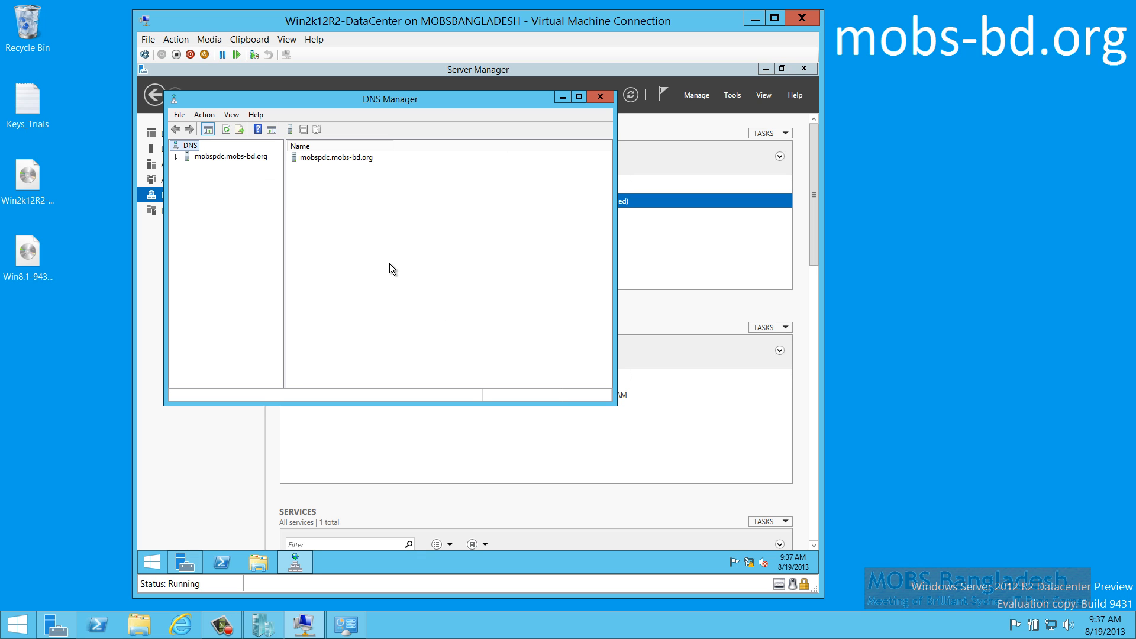
left_click(221, 157)
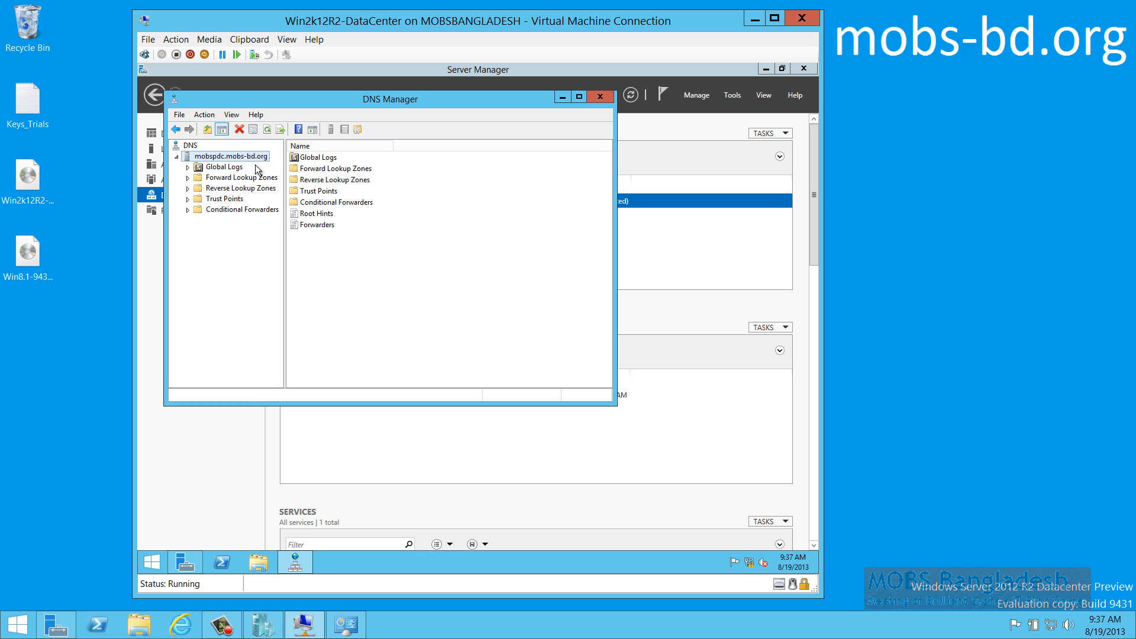
left_click(225, 179)
double_click(225, 179)
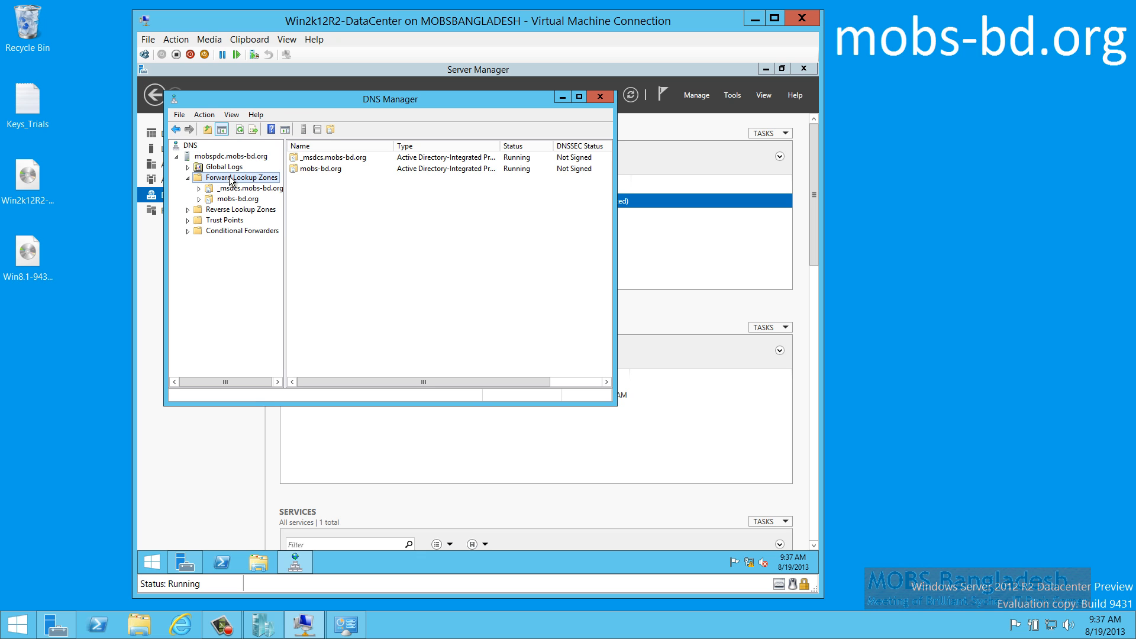
double_click(322, 169)
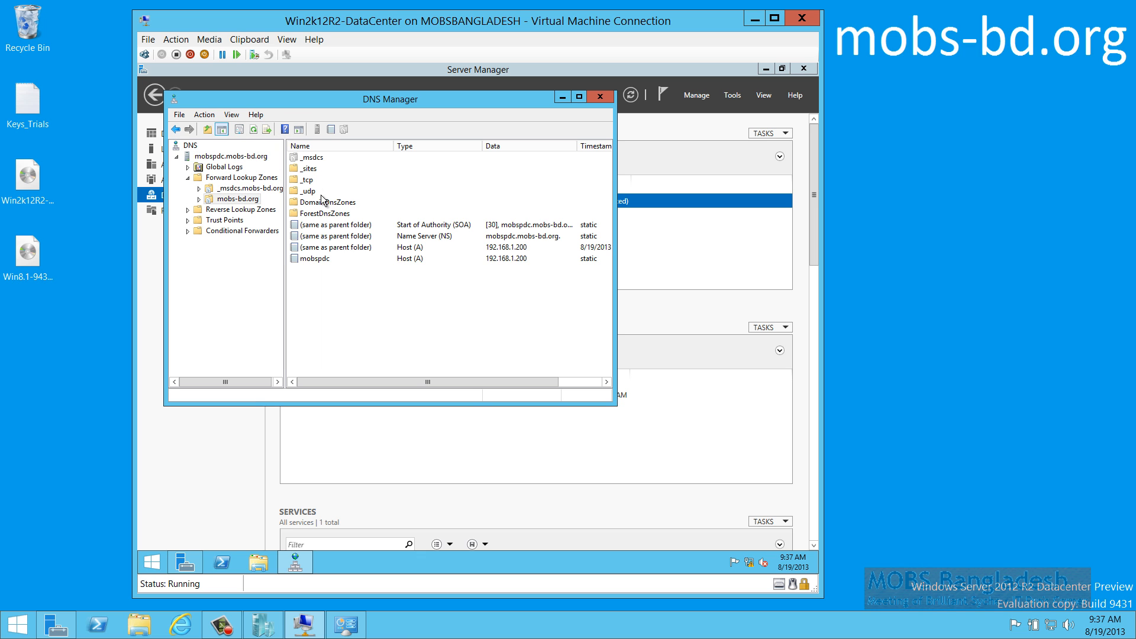
double_click(322, 158)
double_click(322, 159)
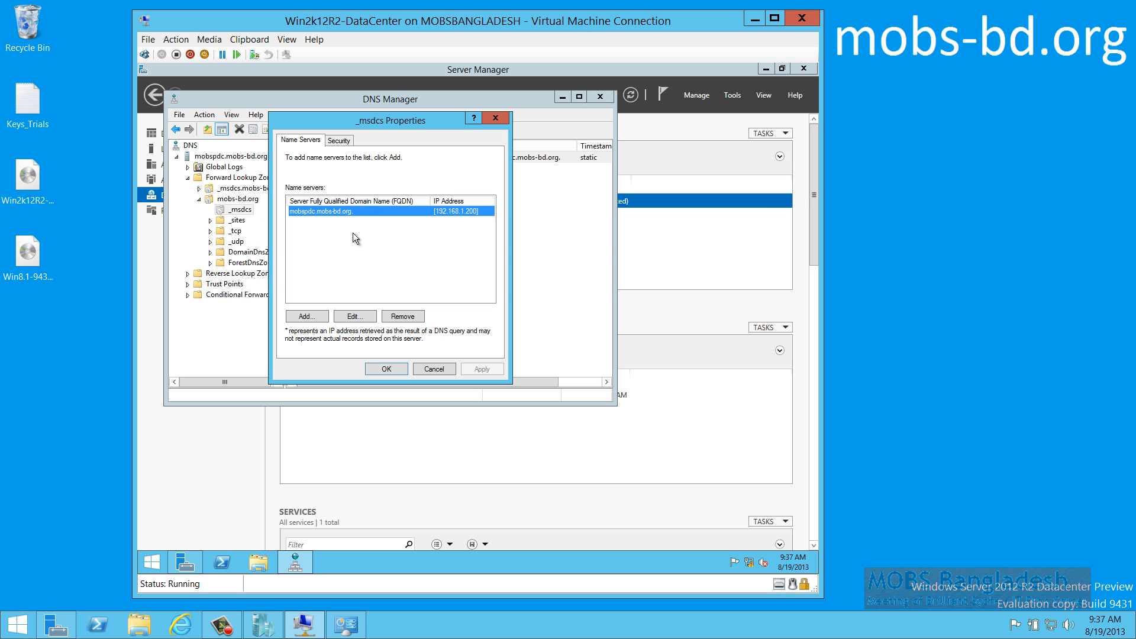
left_click(434, 368)
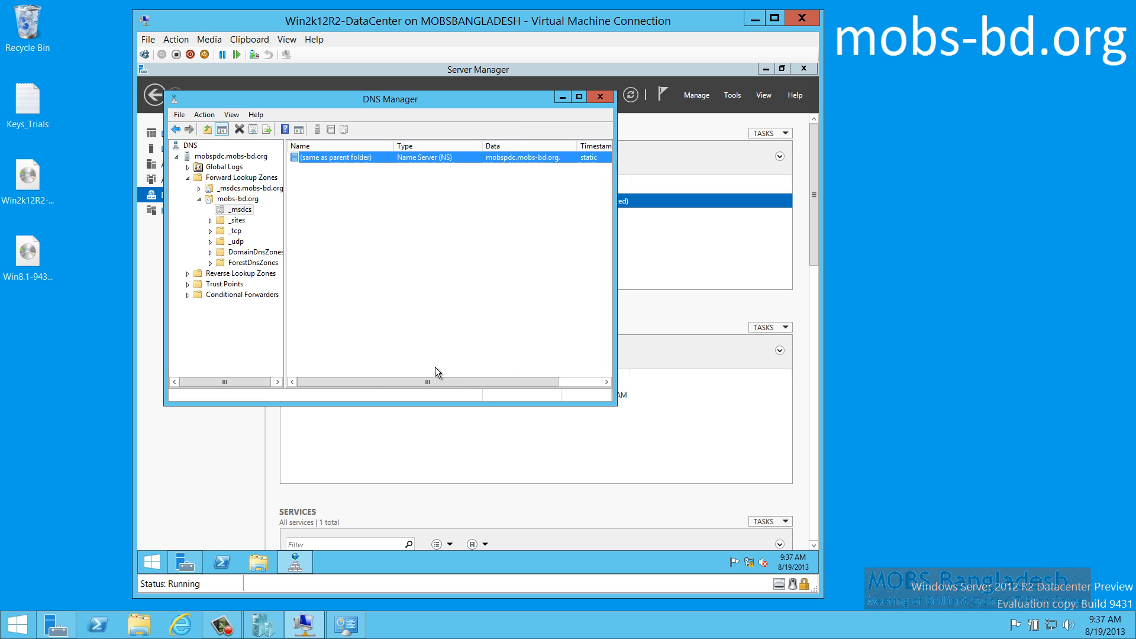
left_click(235, 275)
Start a new AD-integrated primary reverse zone replicated to all DNS servers in the forest
right_click(235, 275)
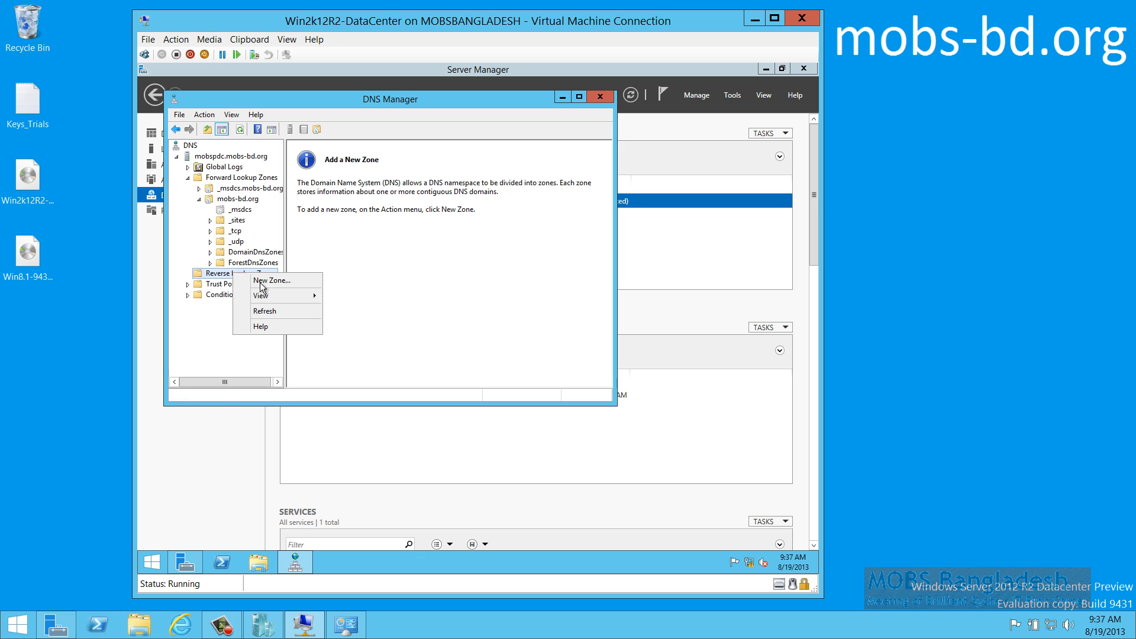
left_click(260, 283)
left_click(382, 318)
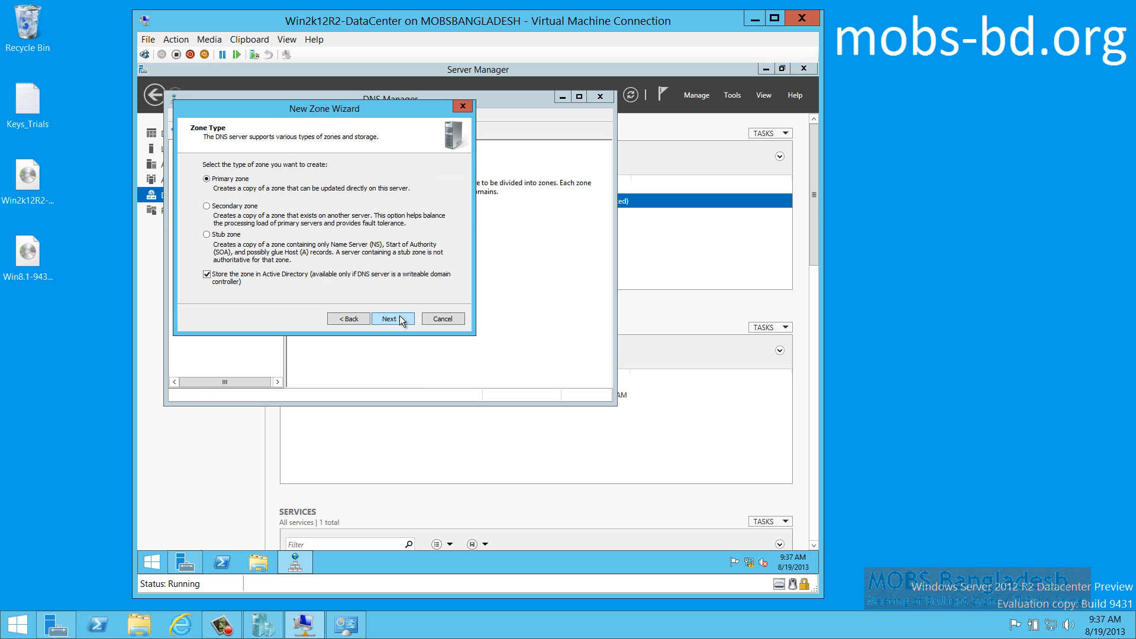
left_click(399, 315)
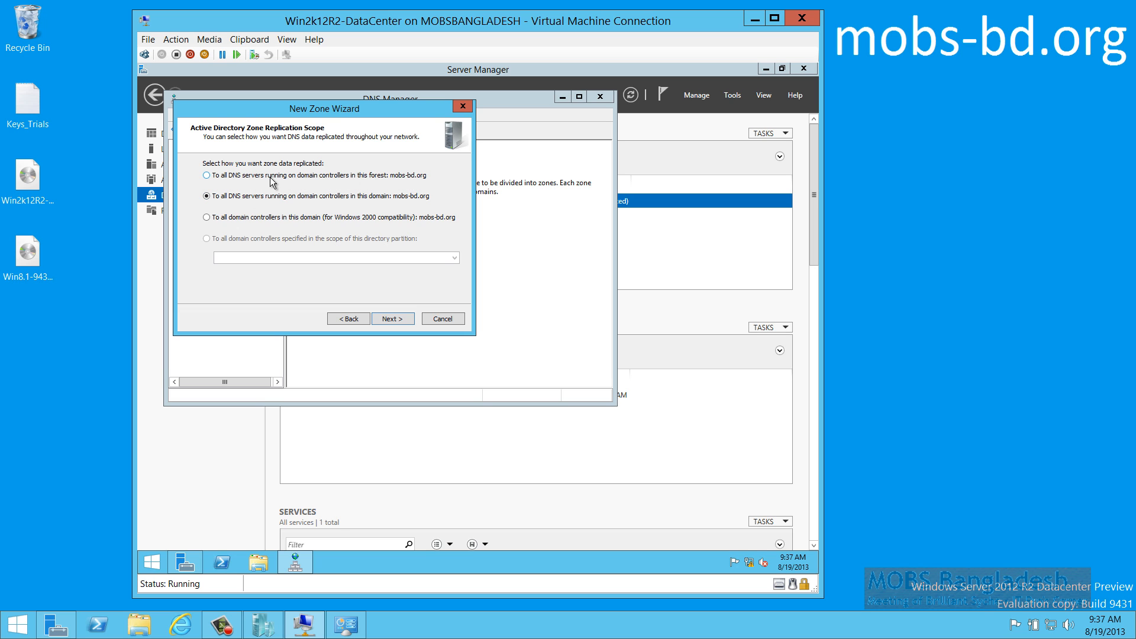
left_click(232, 176)
left_click(400, 320)
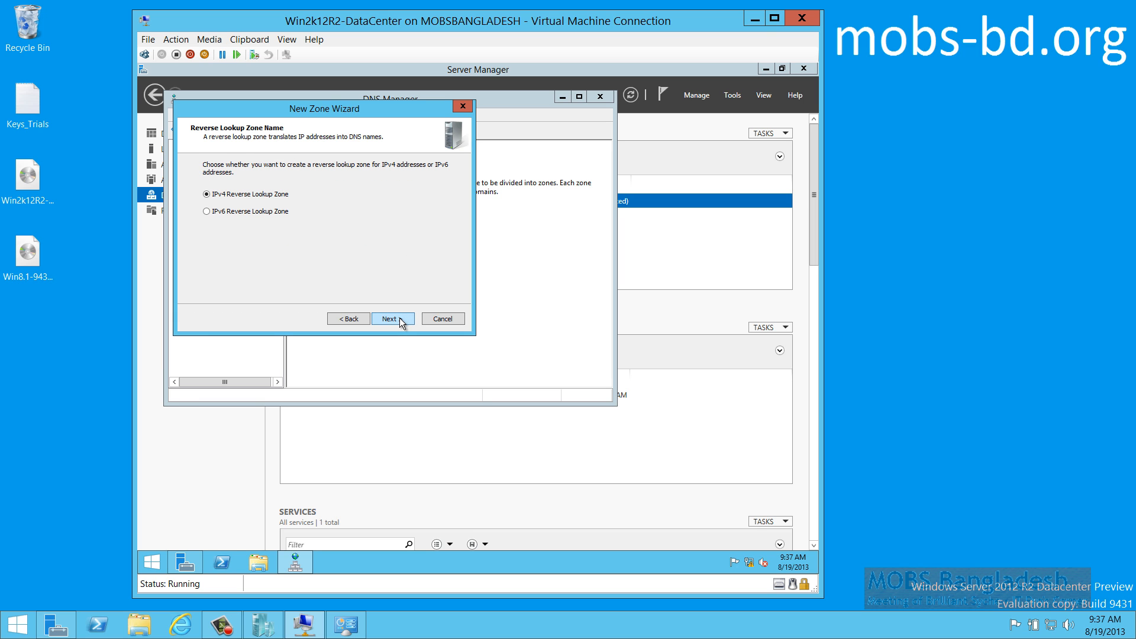
left_click(400, 320)
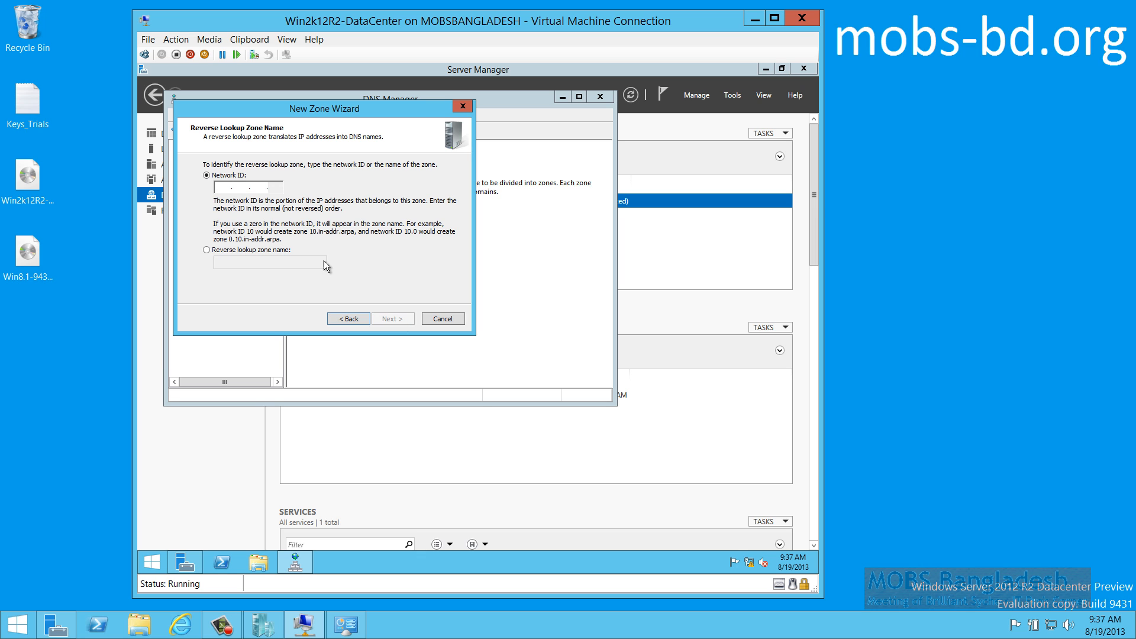
Enter network ID 192.168.1, keep secure-only dynamic updates, and finish creating the zone
left_click(224, 187)
type("192 .168 .")
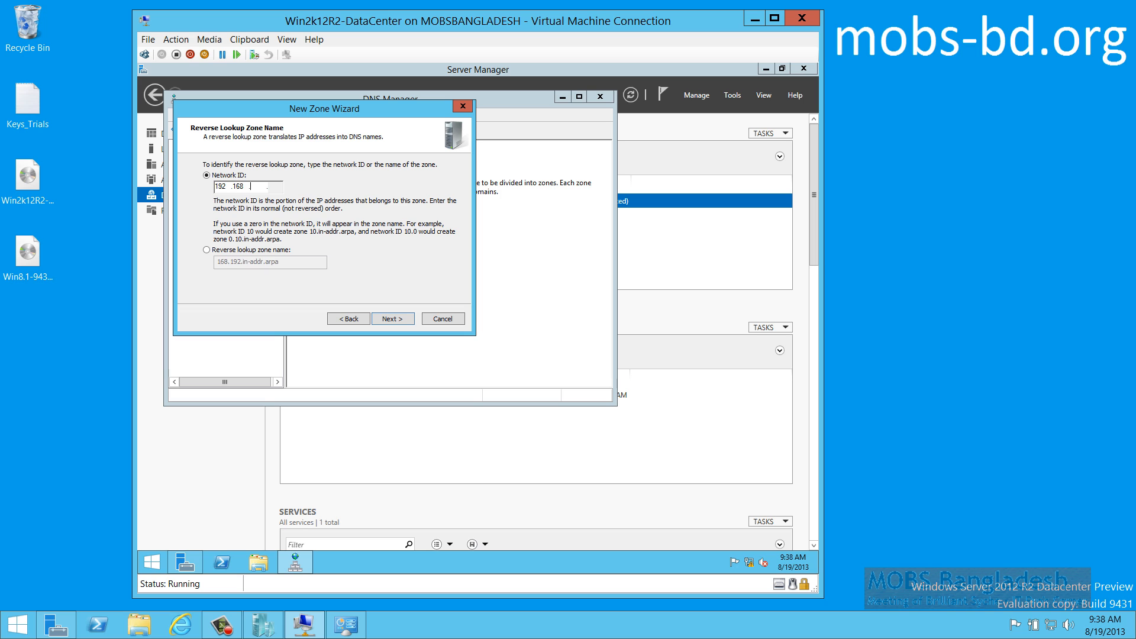
type("1")
left_click(386, 317)
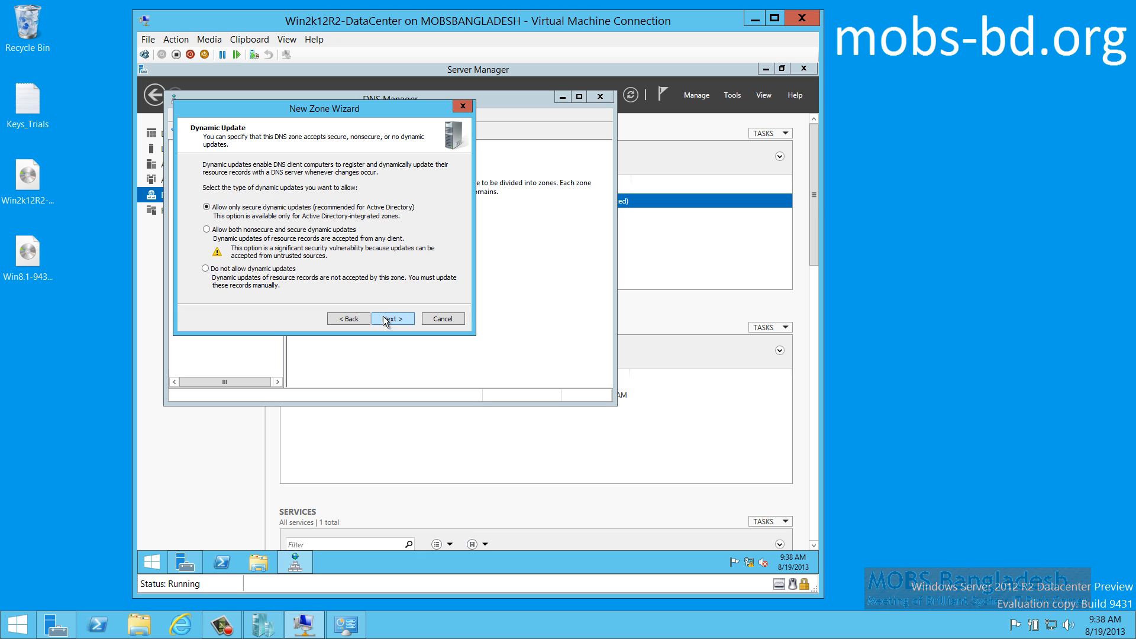
left_click(340, 319)
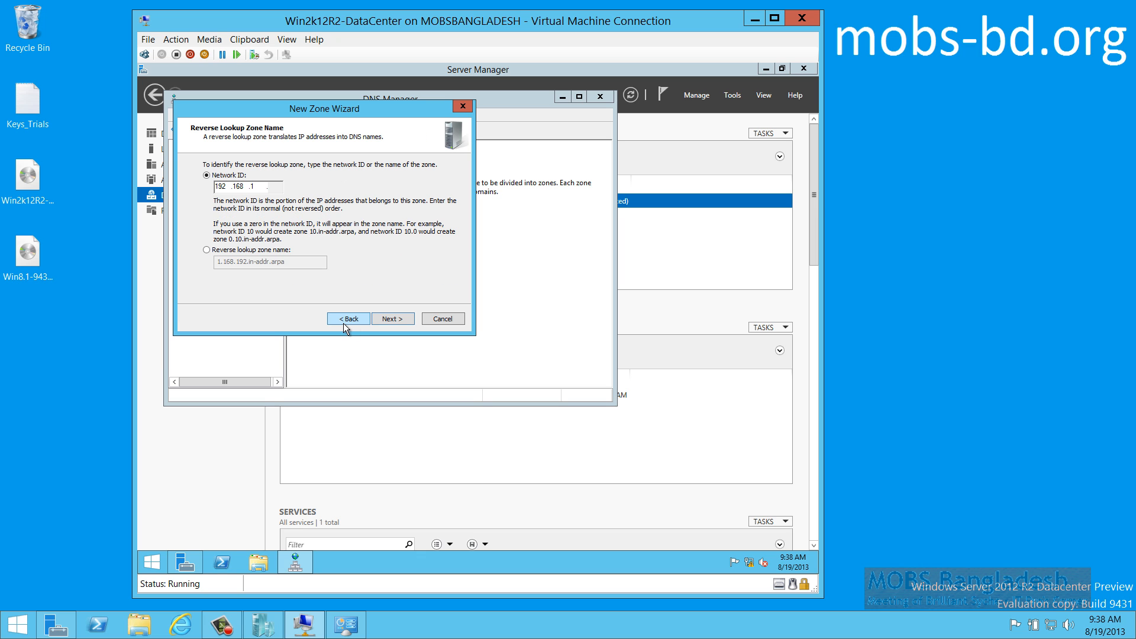
left_click(386, 319)
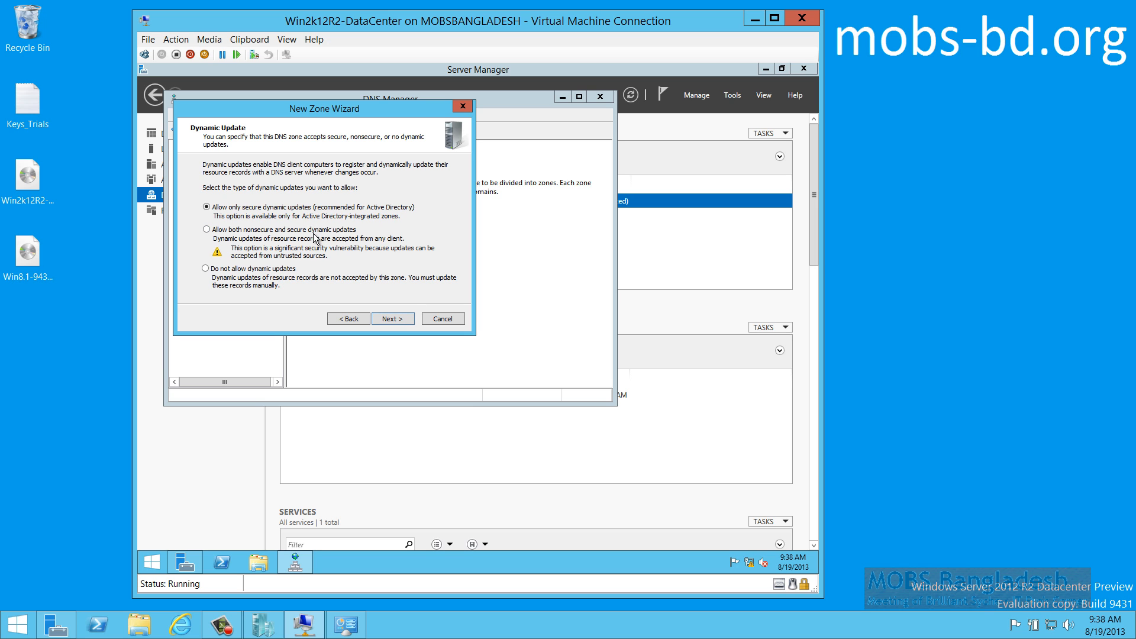
left_click(393, 319)
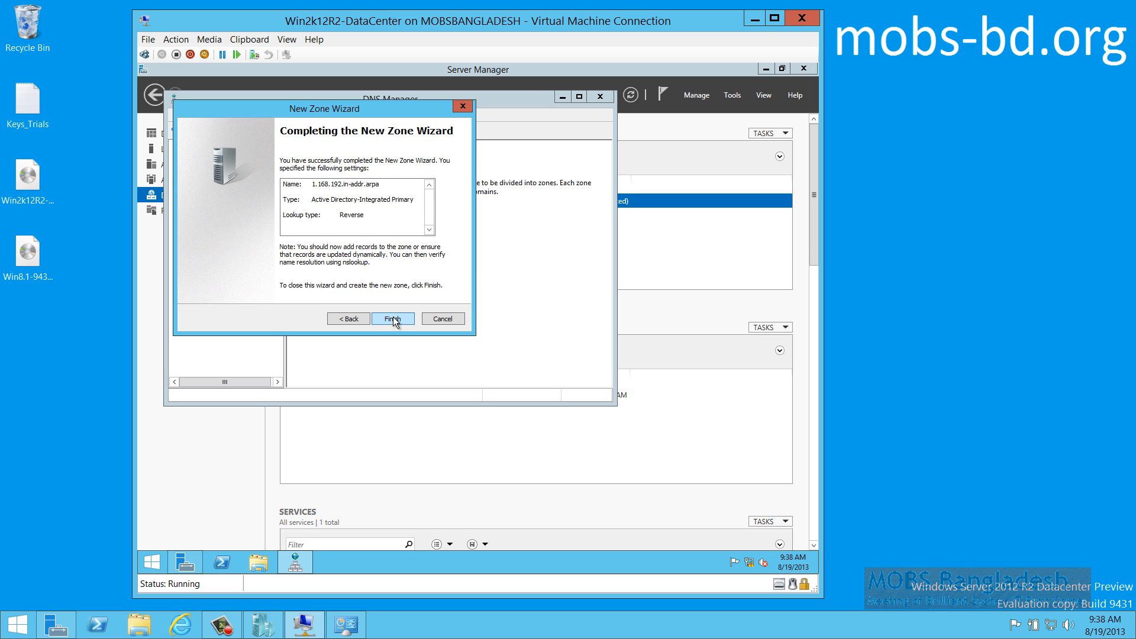
left_click(393, 319)
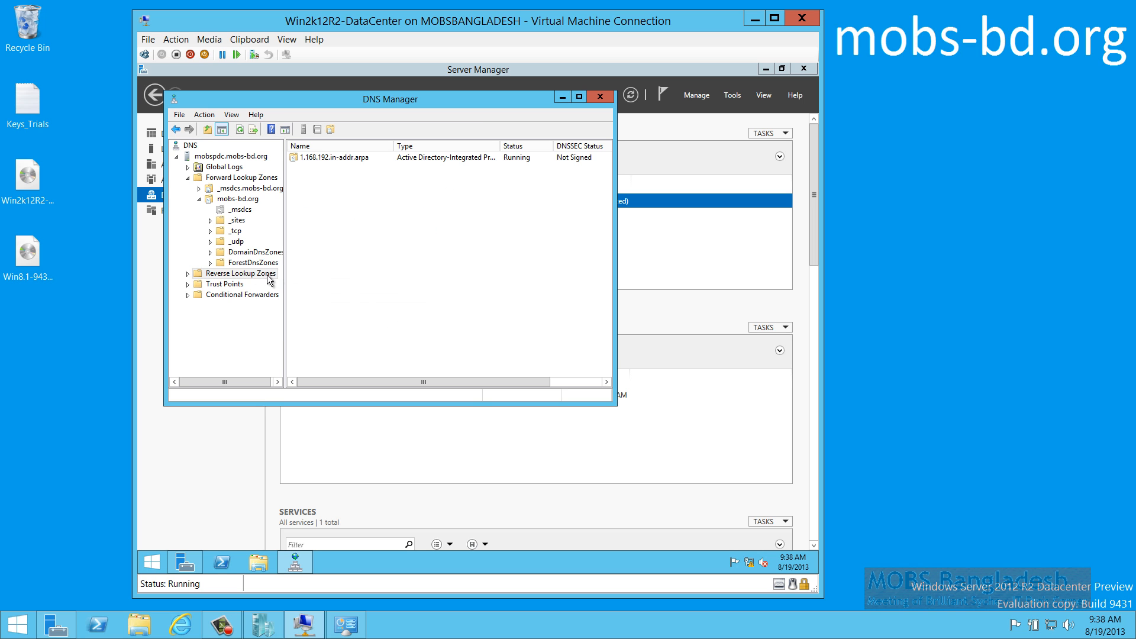
Review the 1.168.192.in-addr.arpa zone's General, SOA, Zone Transfers and Security properties
left_click(187, 274)
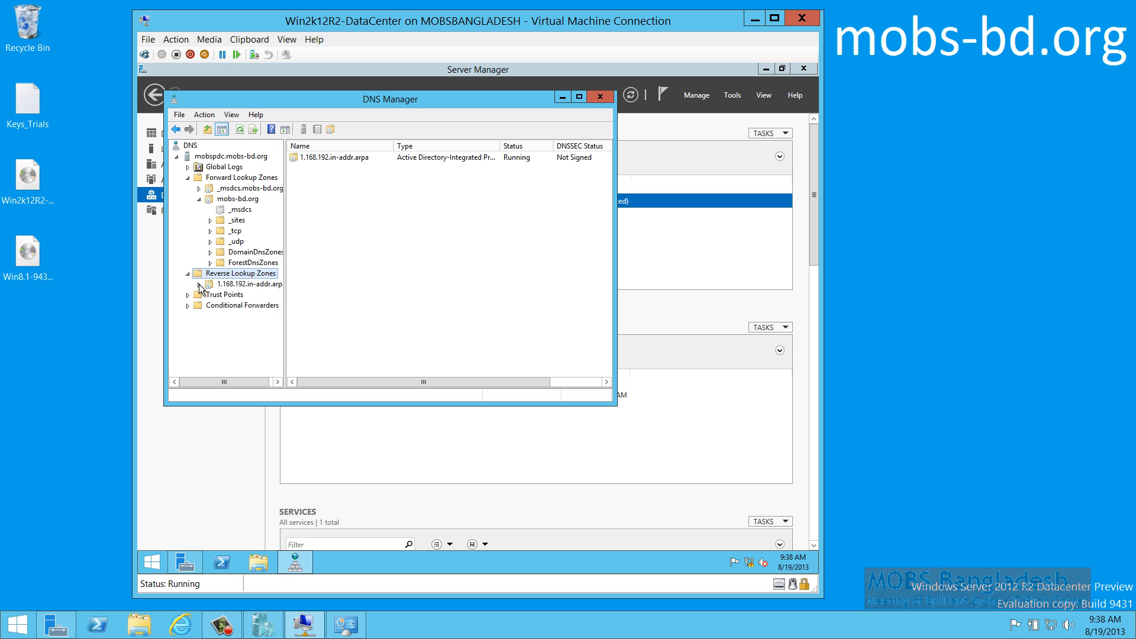
left_click(200, 285)
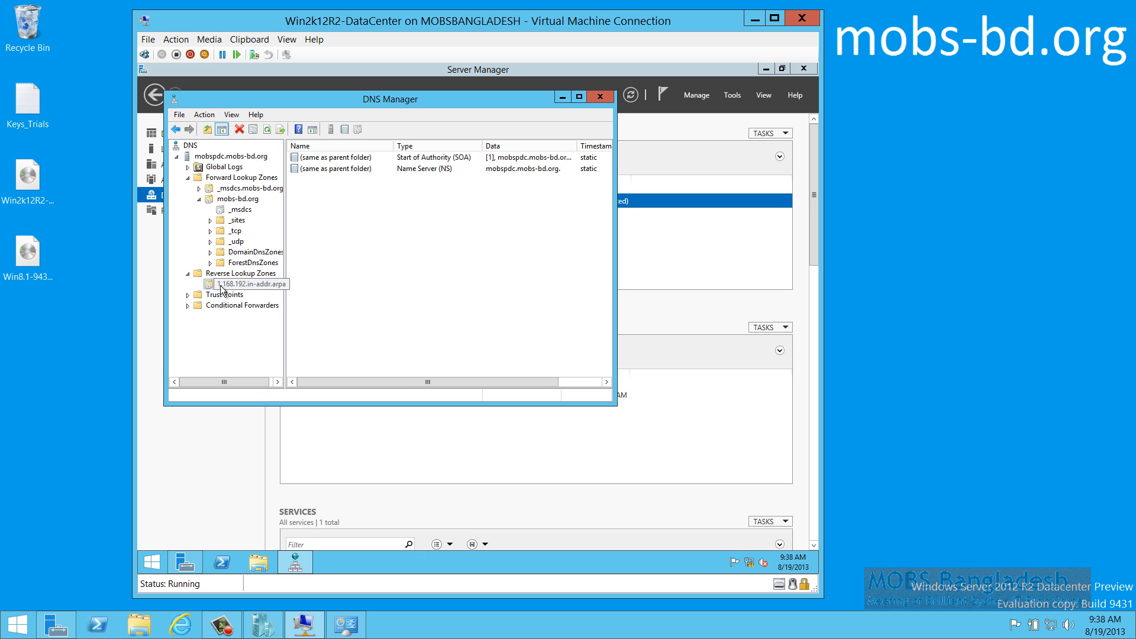
double_click(404, 160)
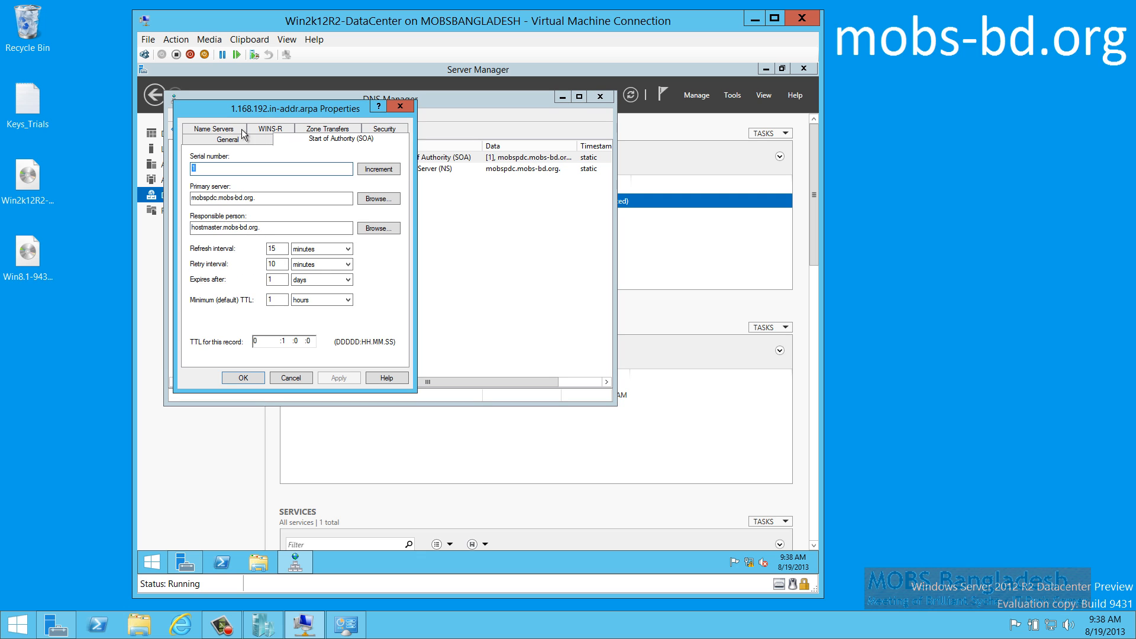
left_click(220, 142)
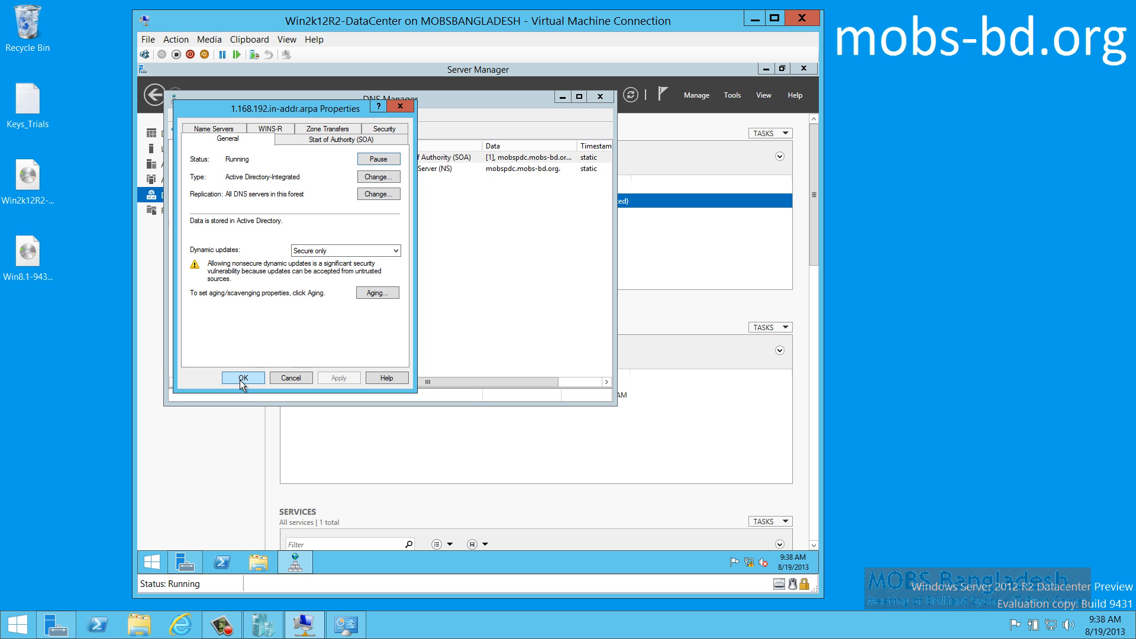
left_click(310, 140)
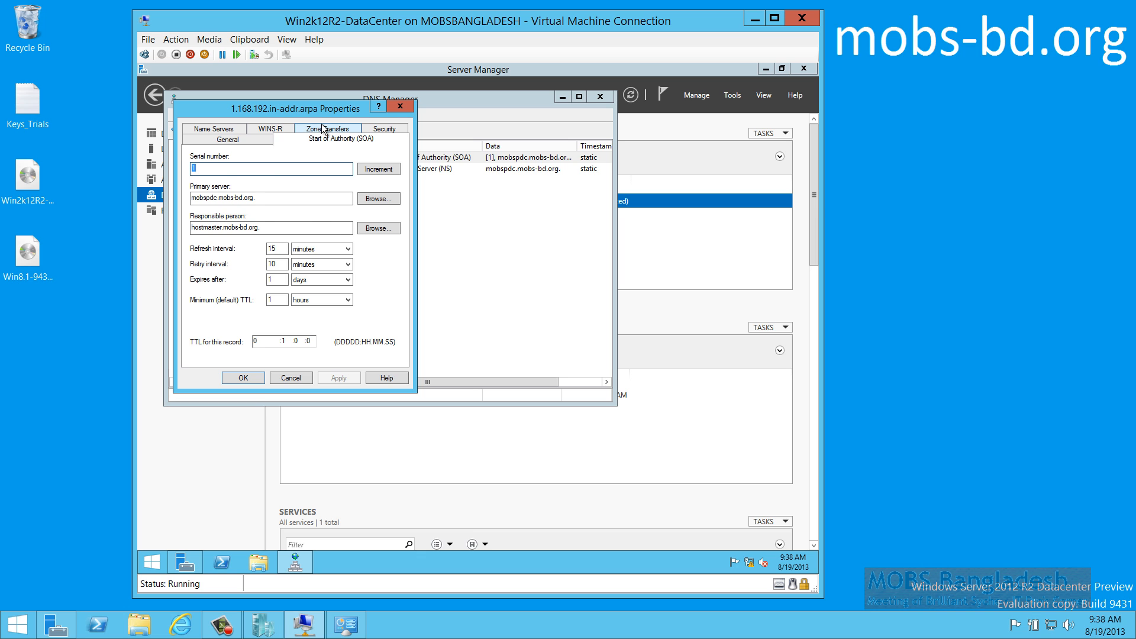
left_click(324, 129)
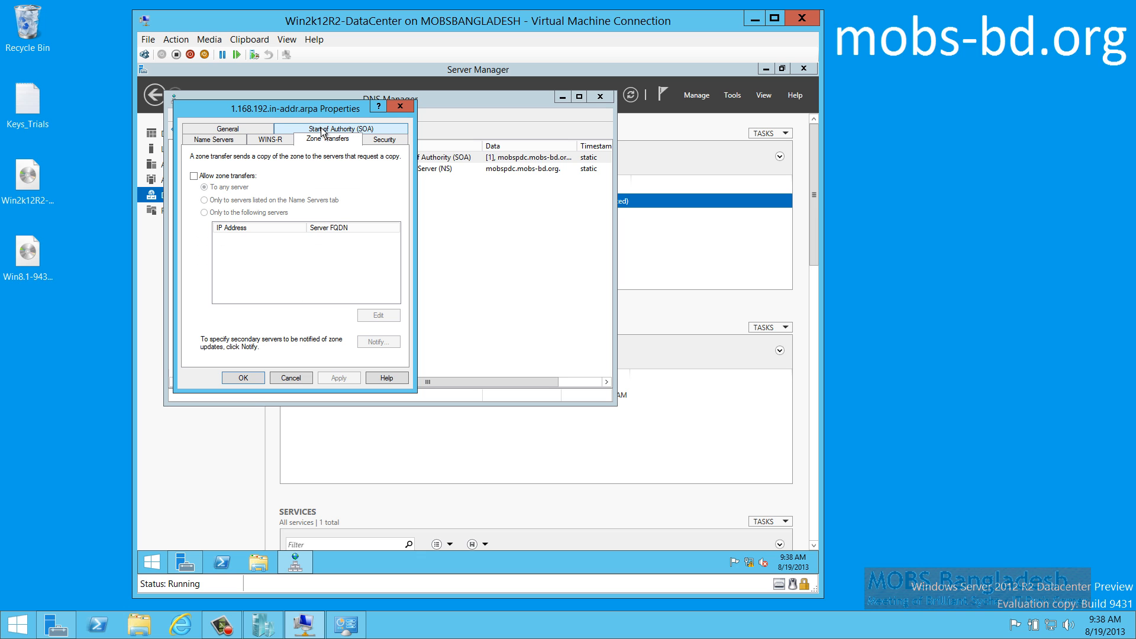
left_click(386, 142)
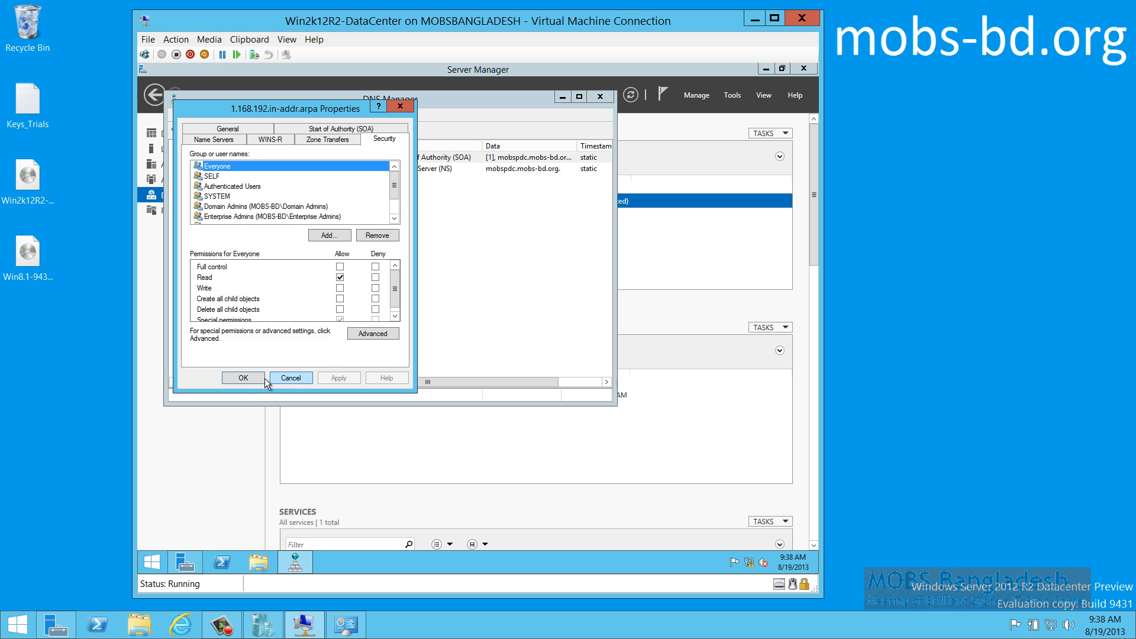
left_click(245, 378)
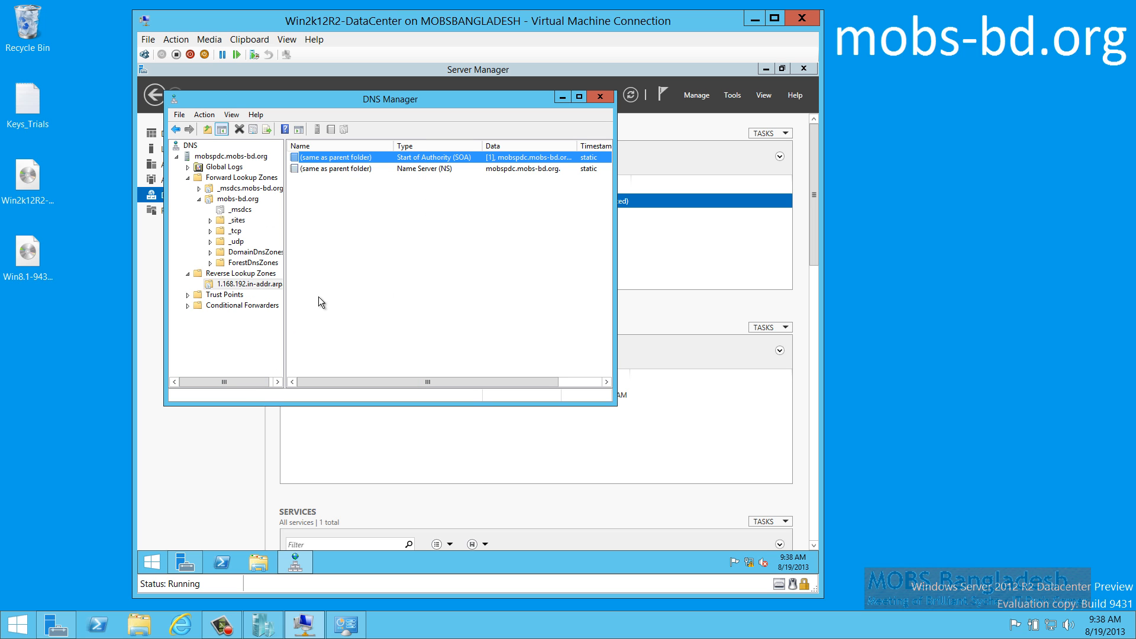
Close DNS Manager and Server Manager and check the server's network connection status
left_click(599, 96)
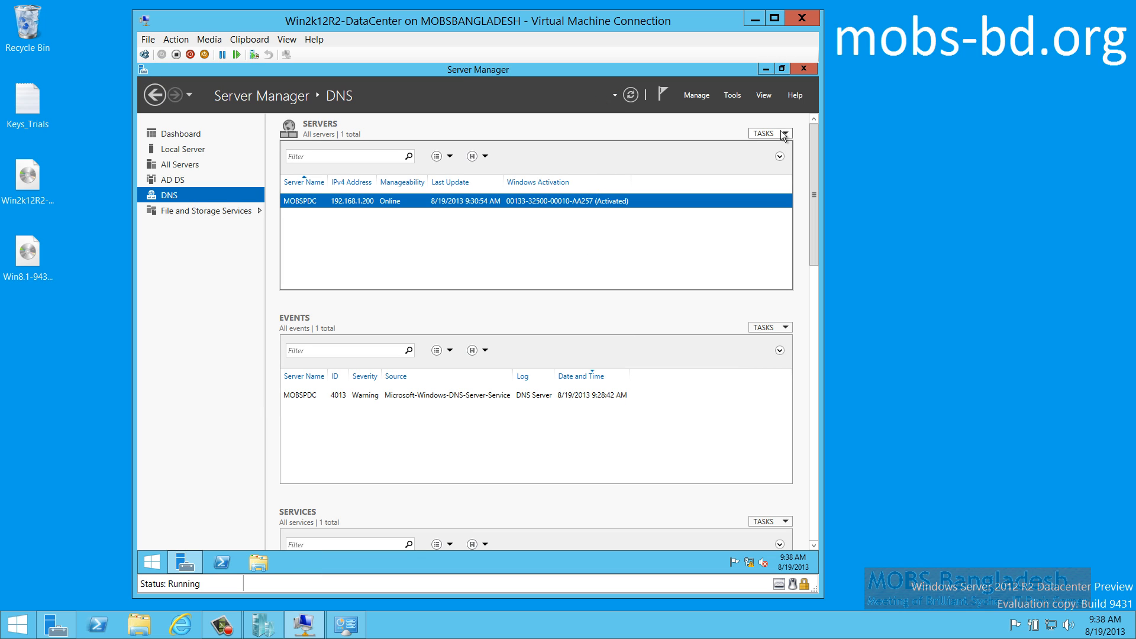
left_click(802, 70)
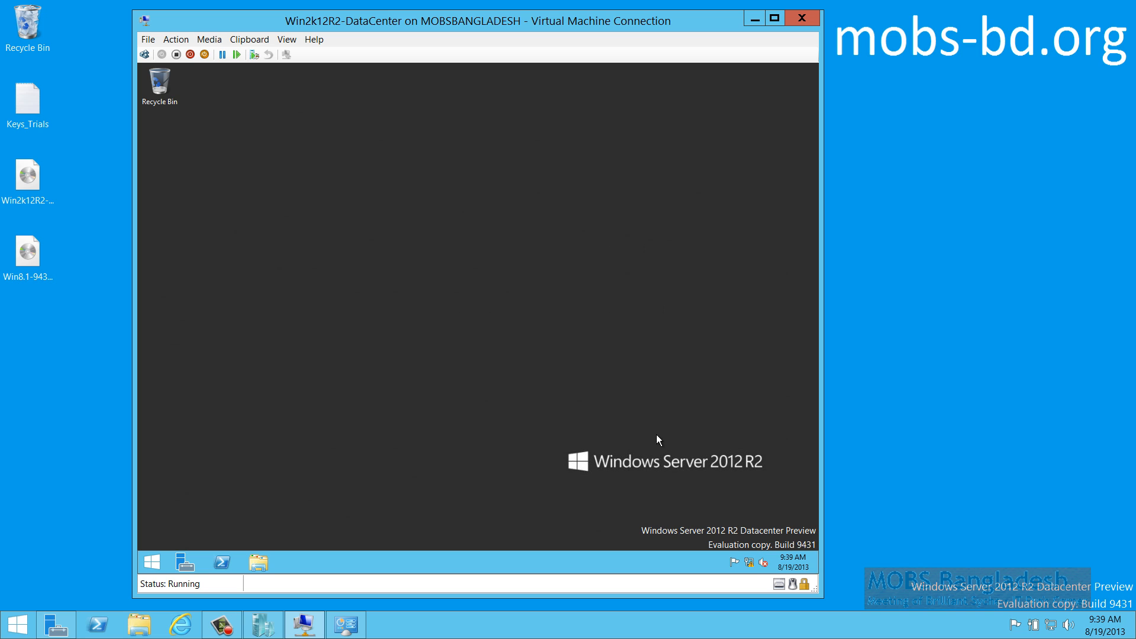
left_click(750, 566)
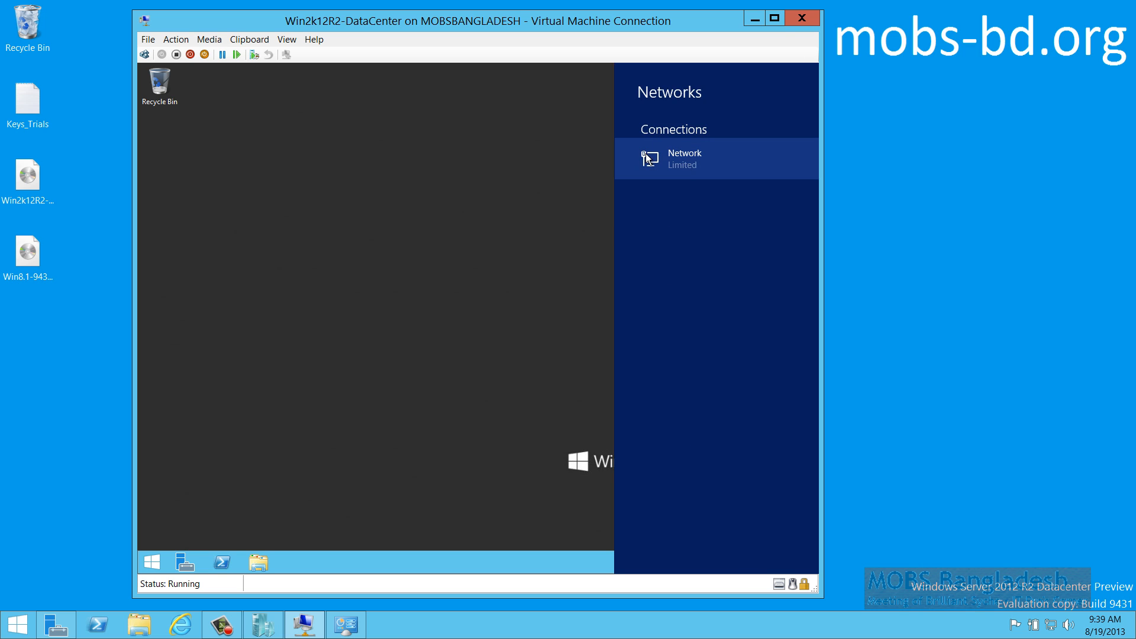
left_click(506, 185)
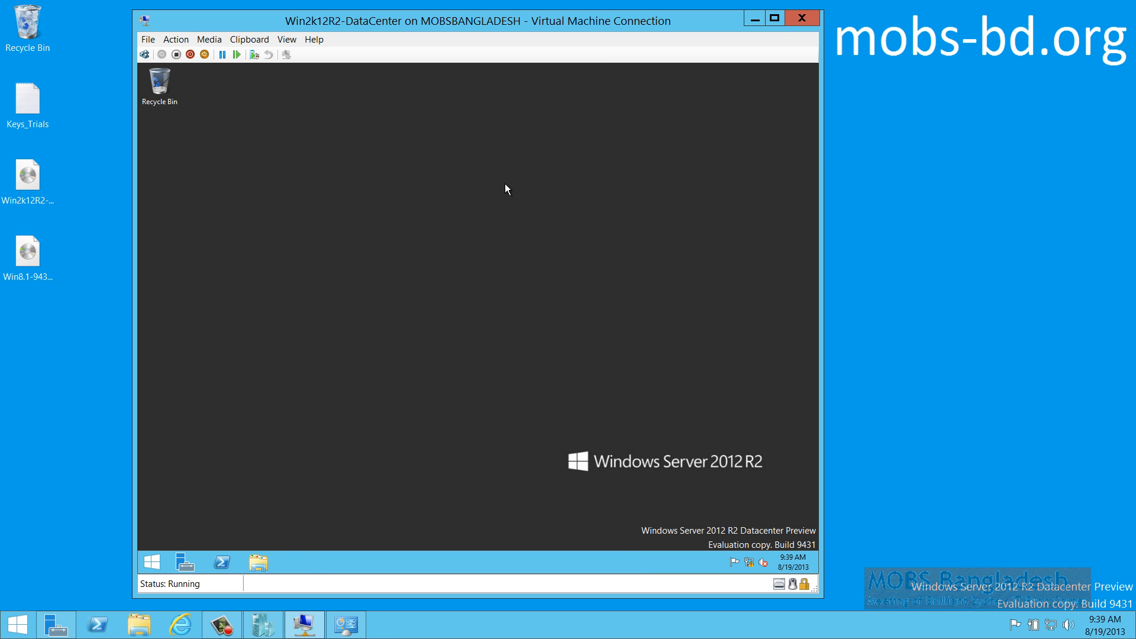
key("super+r")
Run a continuous ping to 4.2.2.1 with 'ping 4.2.2.1 -t' in Command Prompt
key("Return")
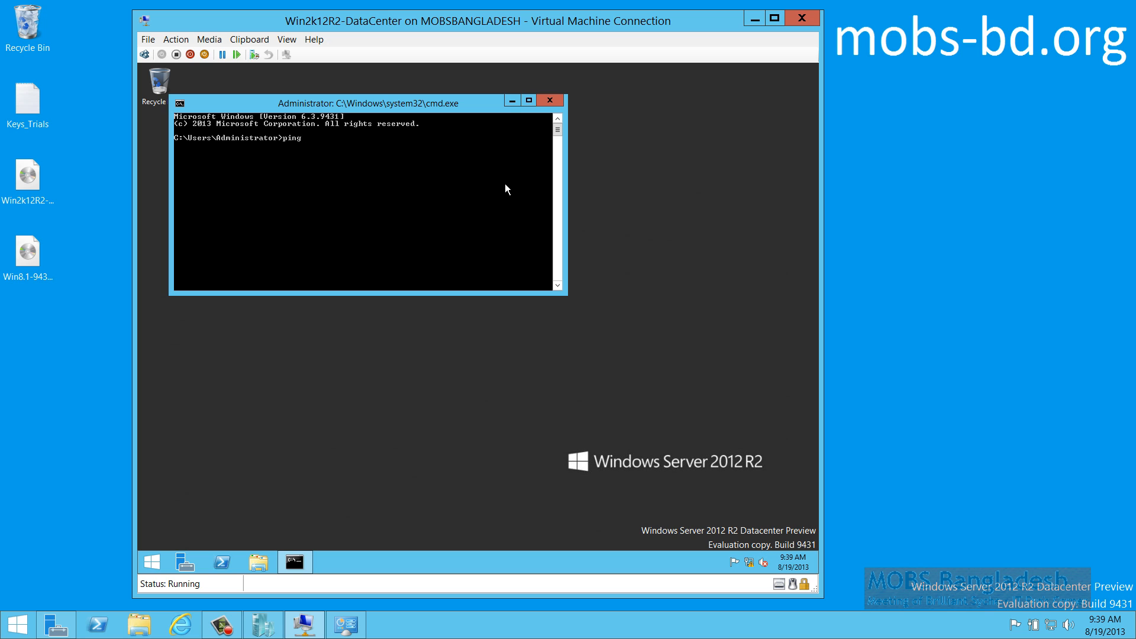
type("ping 4.2.2.1 -t")
key("Return")
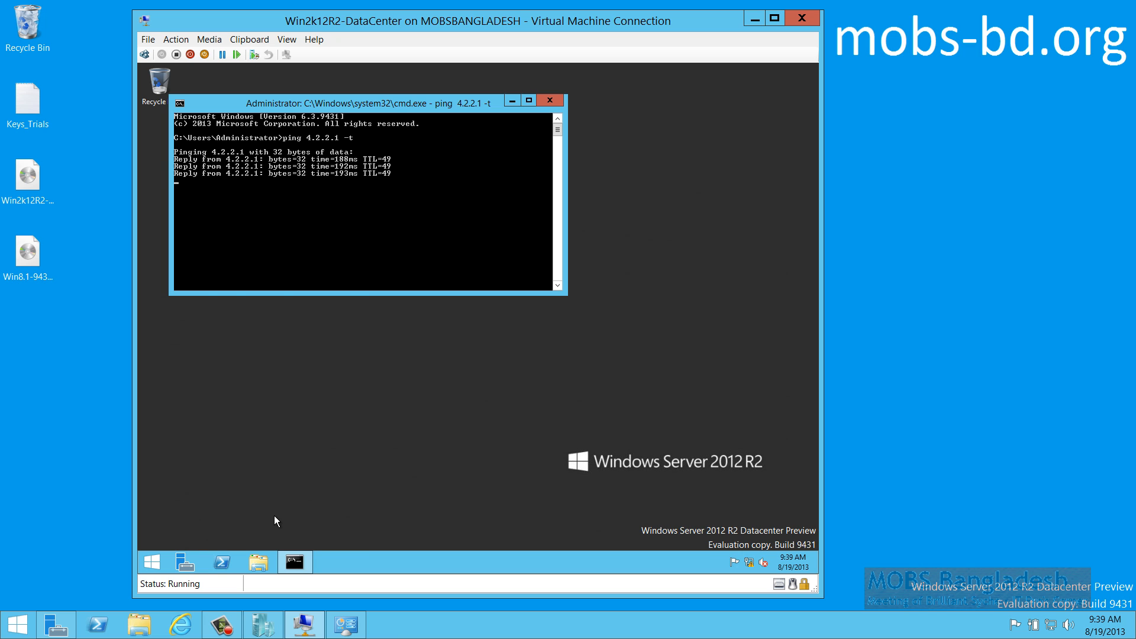
key("super")
Load the microsoft.com home page in Internet Explorer
left_click(333, 395)
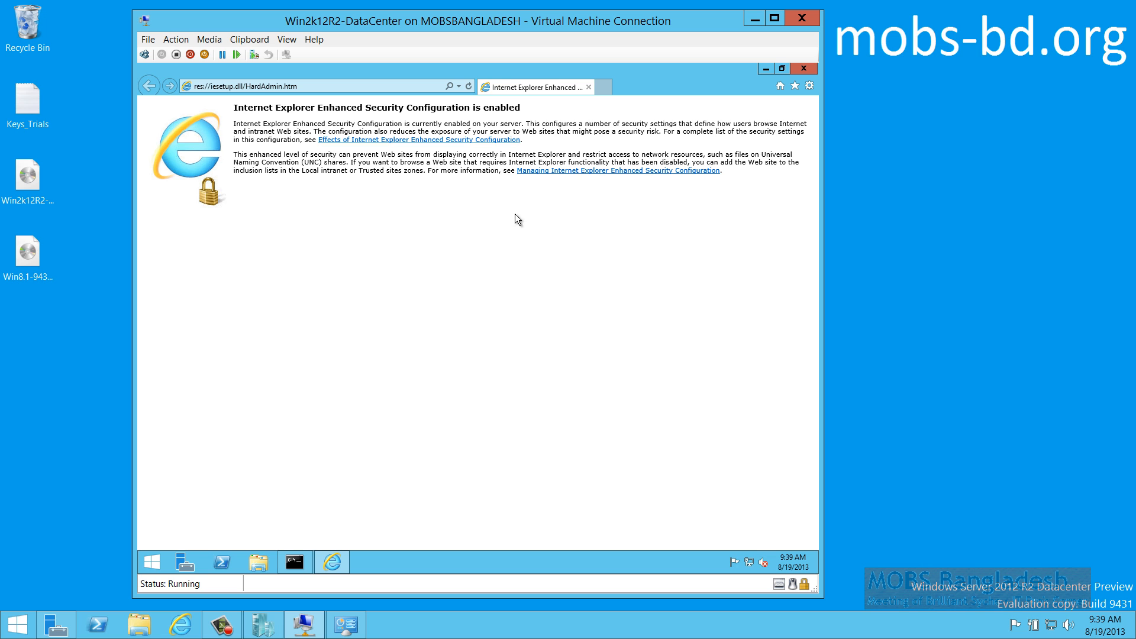
left_click_drag(349, 109, 472, 107)
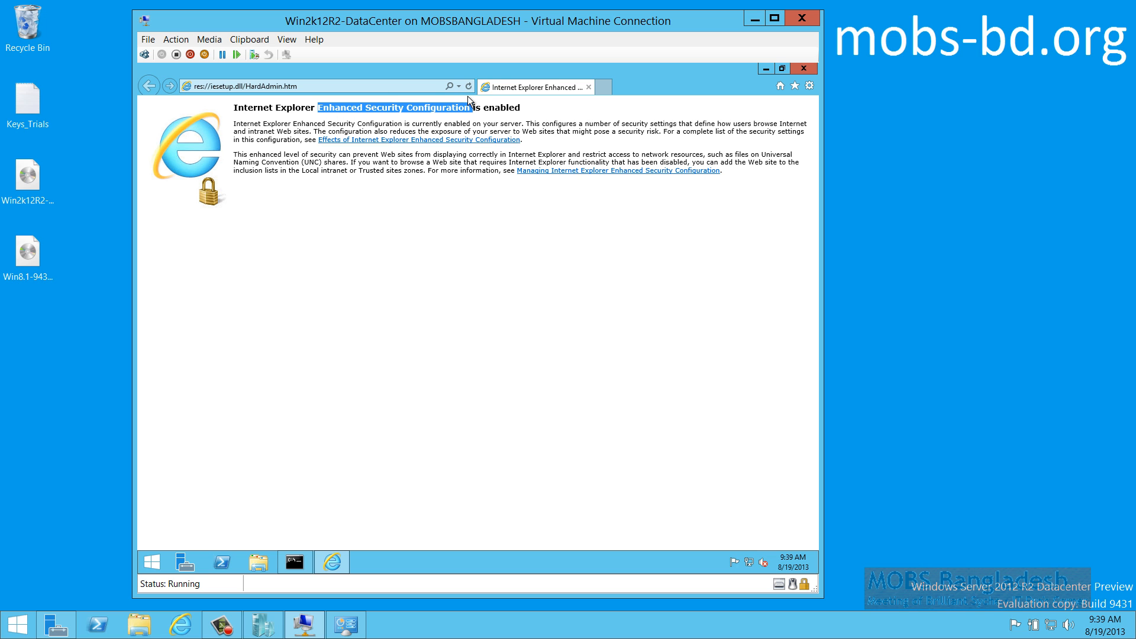
left_click(388, 86)
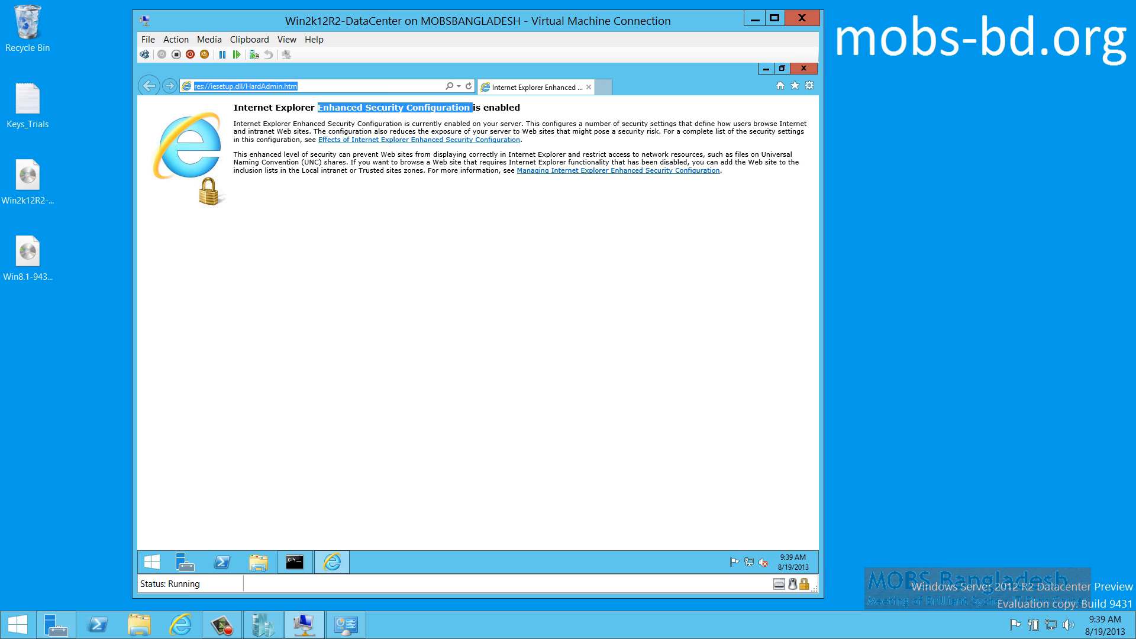
type("microso")
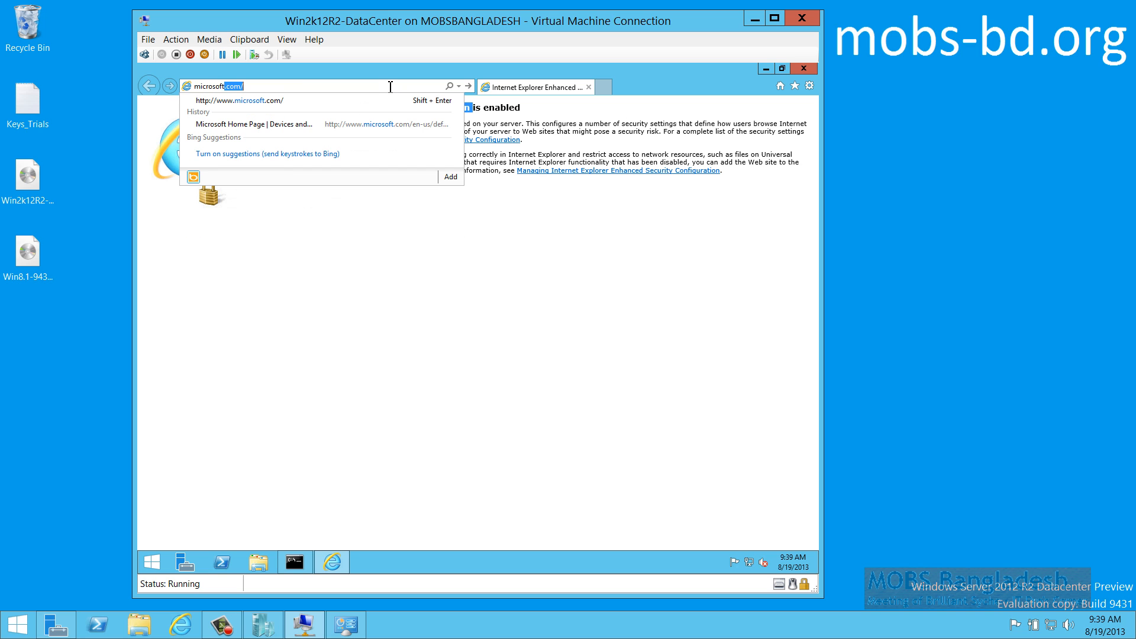
type("ft")
key("Return")
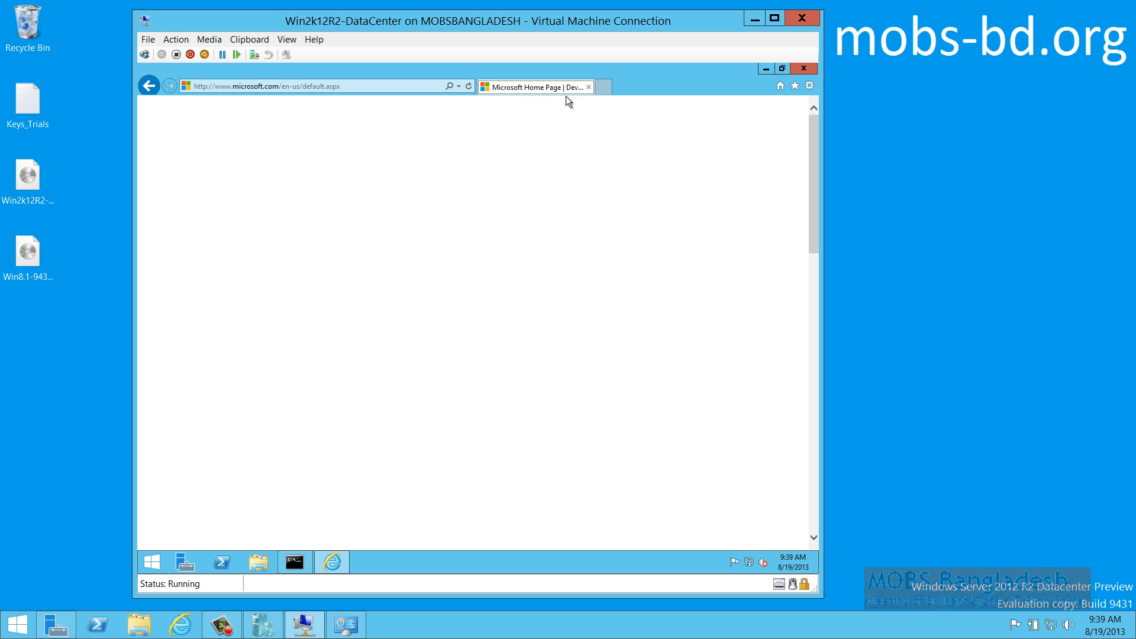
left_click_drag(814, 178, 804, 120)
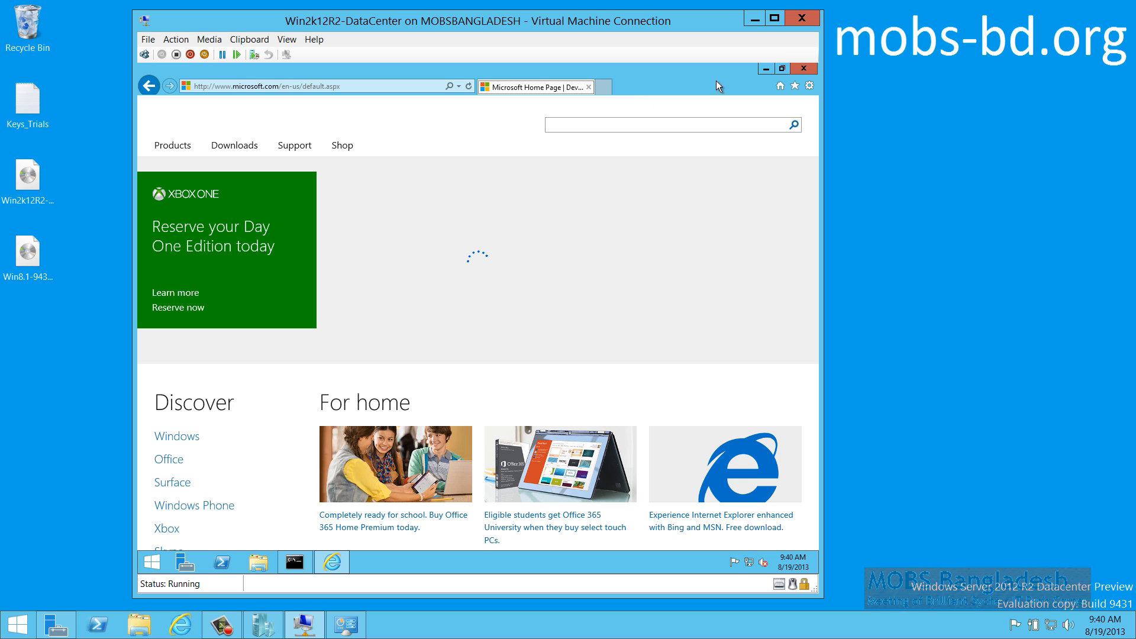
Close Internet Explorer and the ping Command Prompt window
left_click(804, 69)
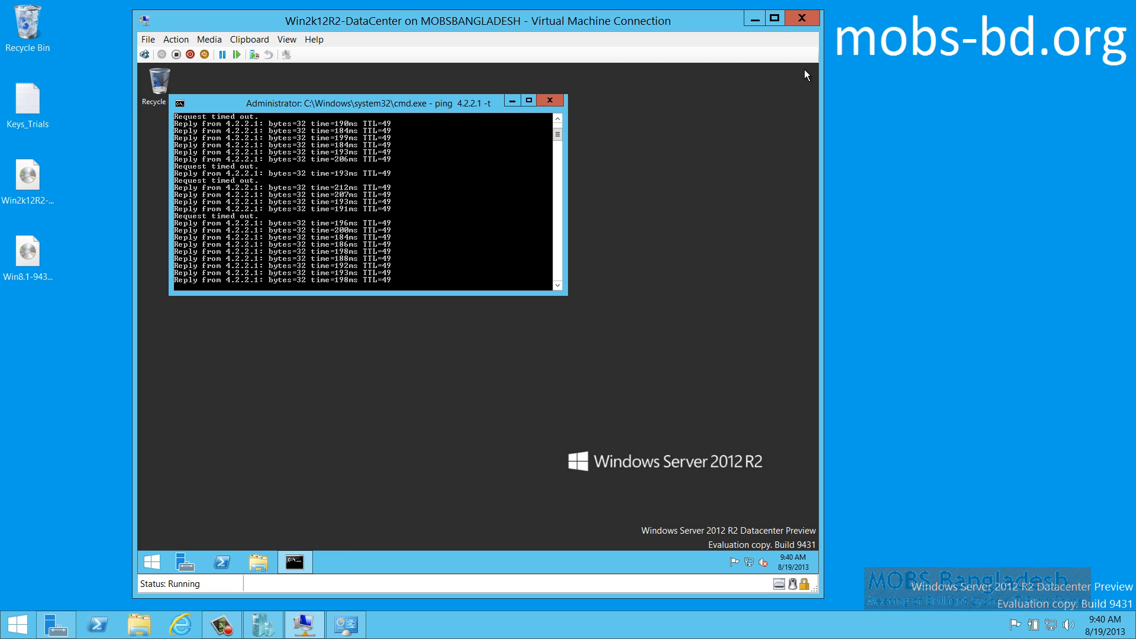
left_click(549, 102)
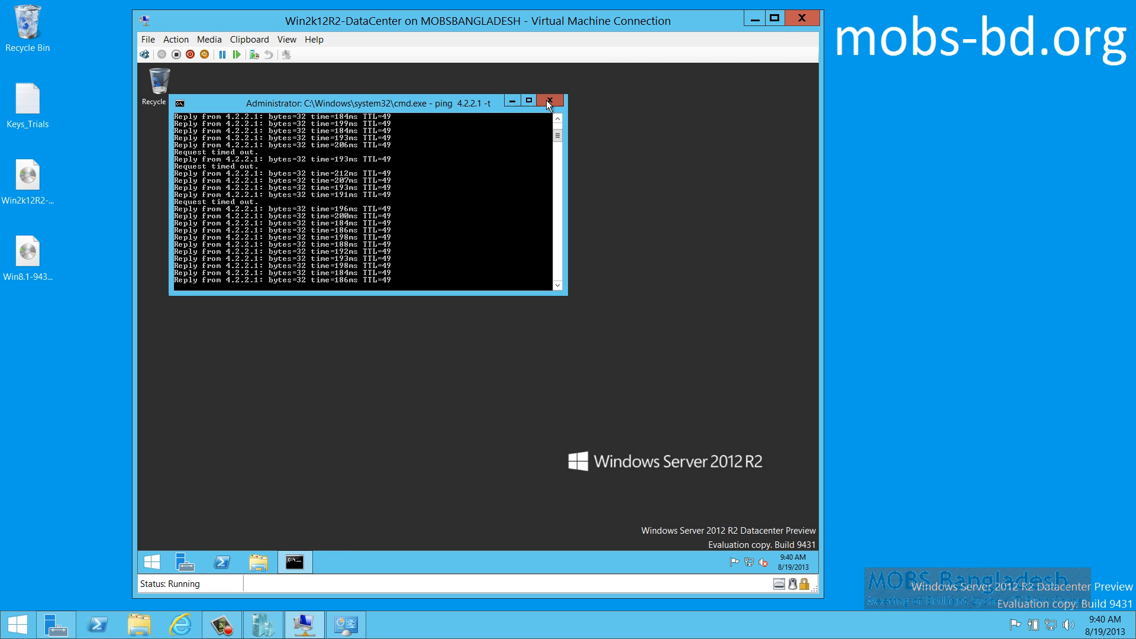
left_click(546, 101)
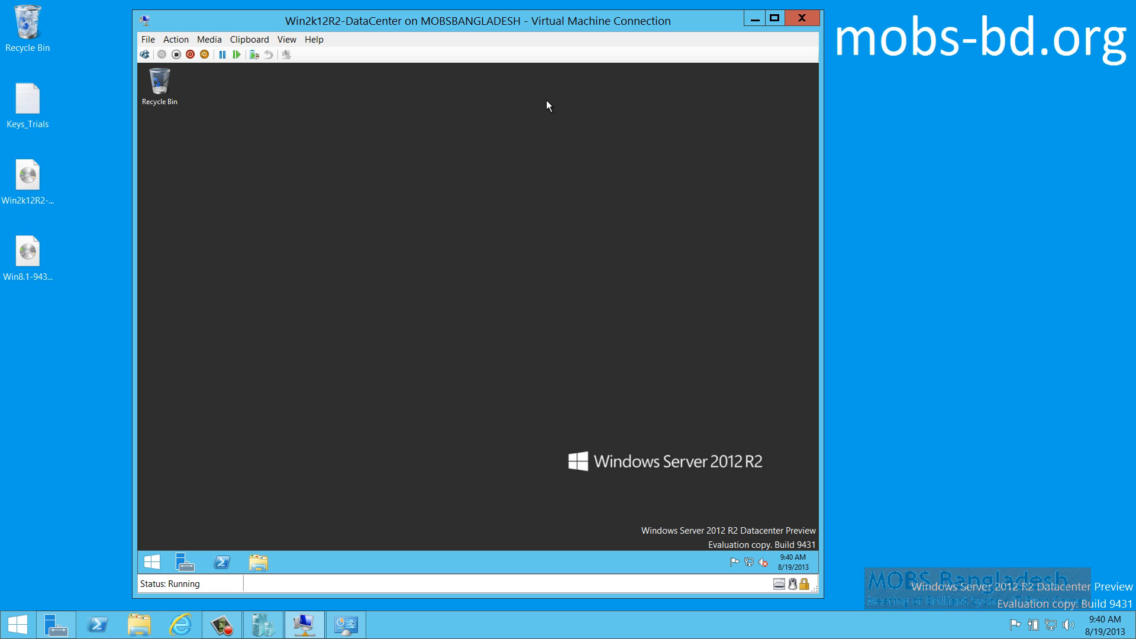